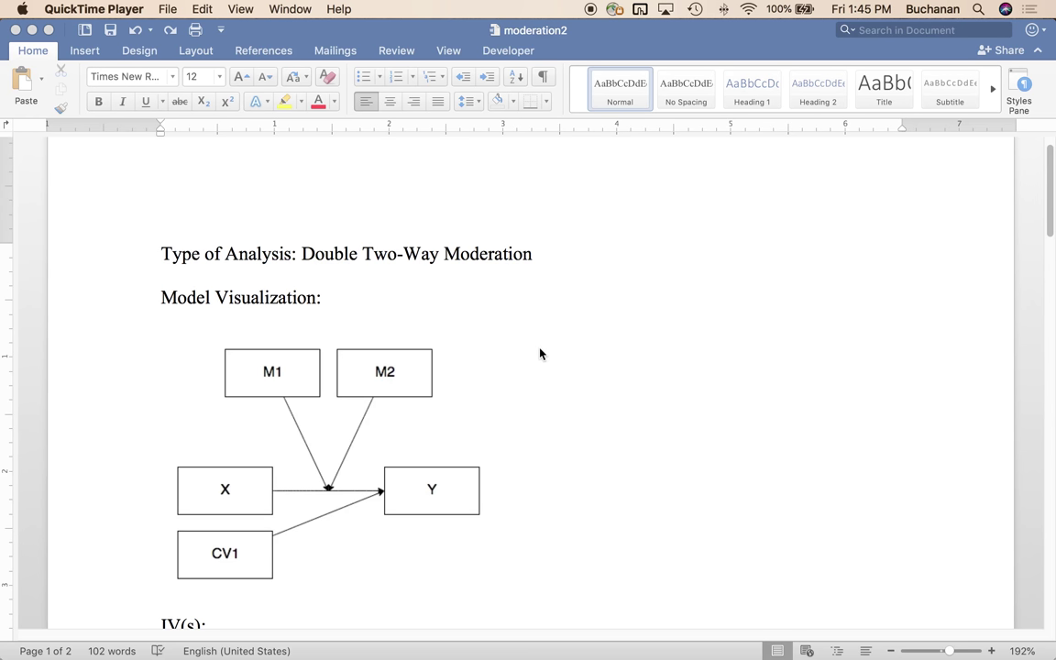
- Under the Power heading, add the note 'Figure out the number of predictors:'
{"action": "scroll", "coordinate": [539, 354], "scroll_direction": "down", "scroll_amount": 5}
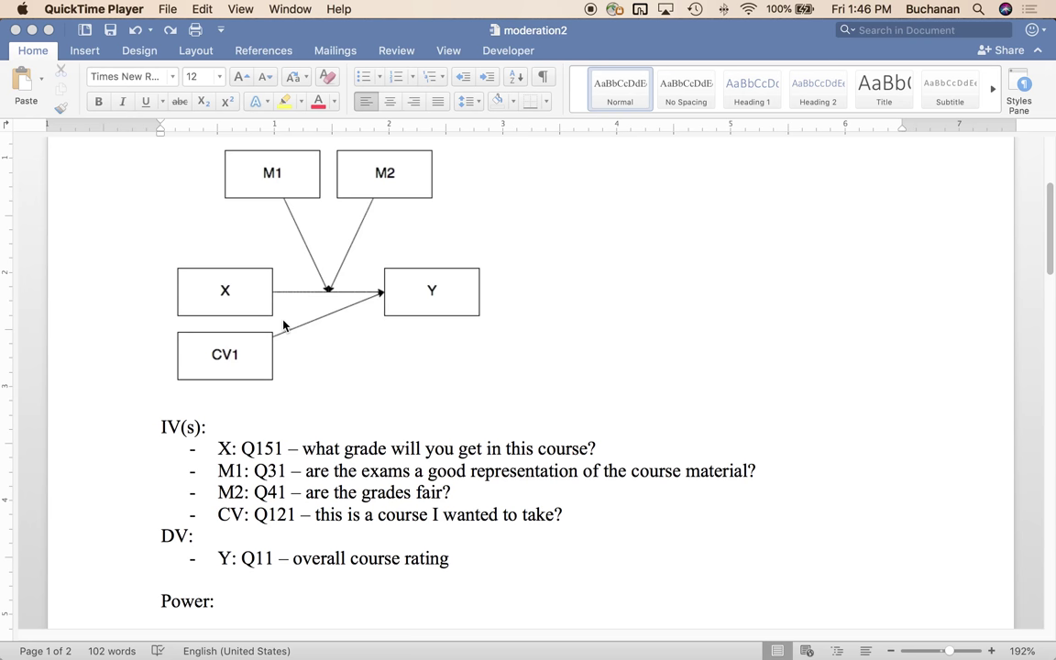
{"action": "scroll", "coordinate": [284, 326], "scroll_direction": "down", "scroll_amount": 5}
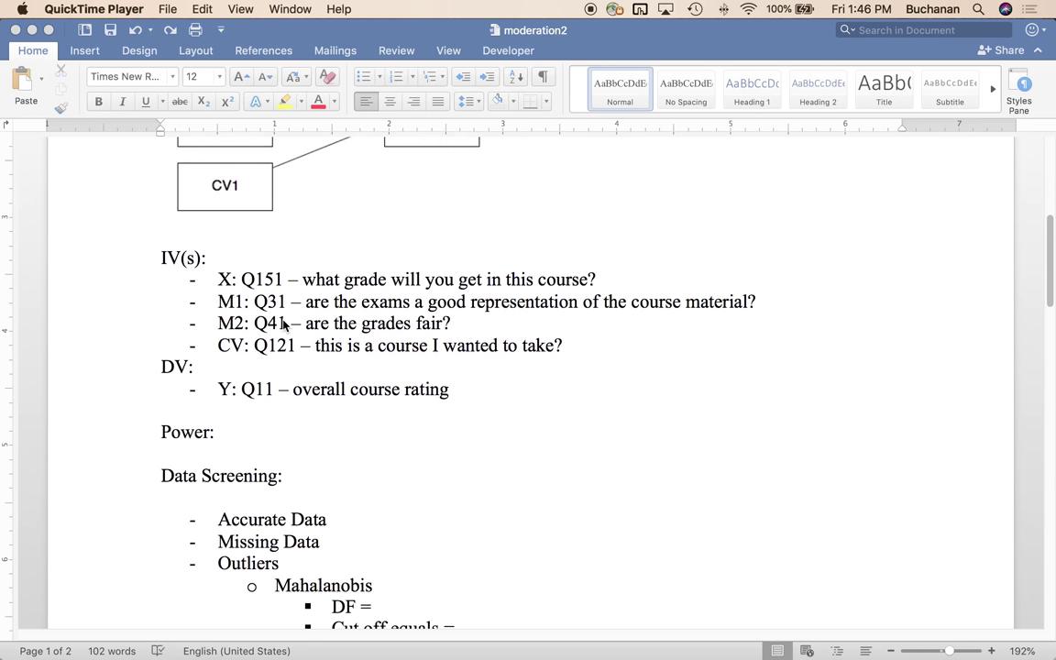
{"action": "scroll", "coordinate": [284, 325], "scroll_direction": "down", "scroll_amount": 2}
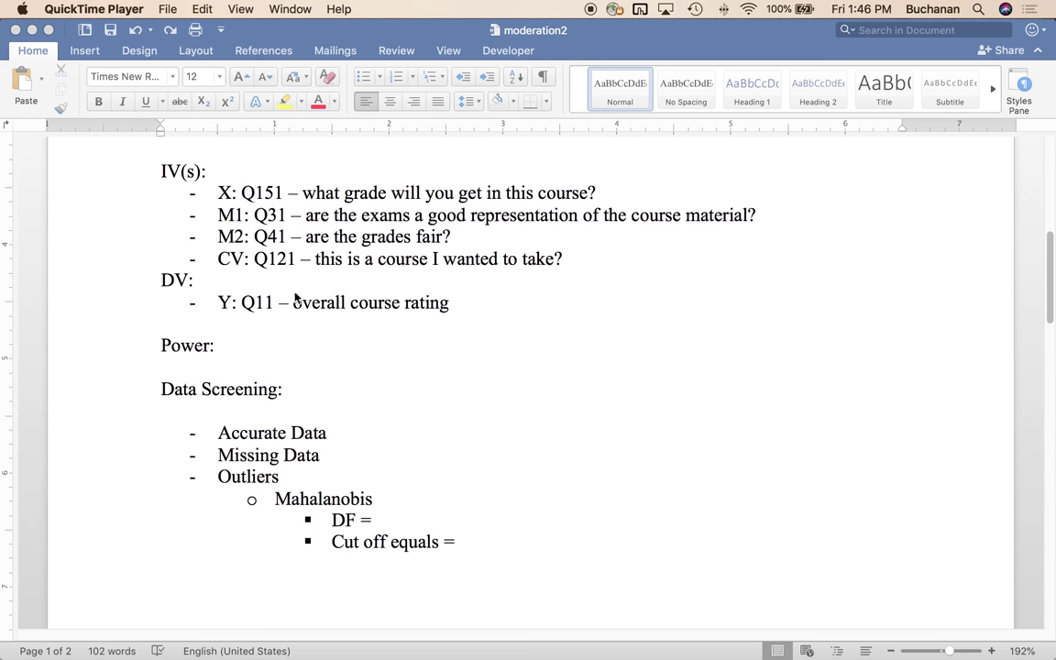
{"action": "scroll", "coordinate": [312, 306], "scroll_direction": "up", "scroll_amount": 10}
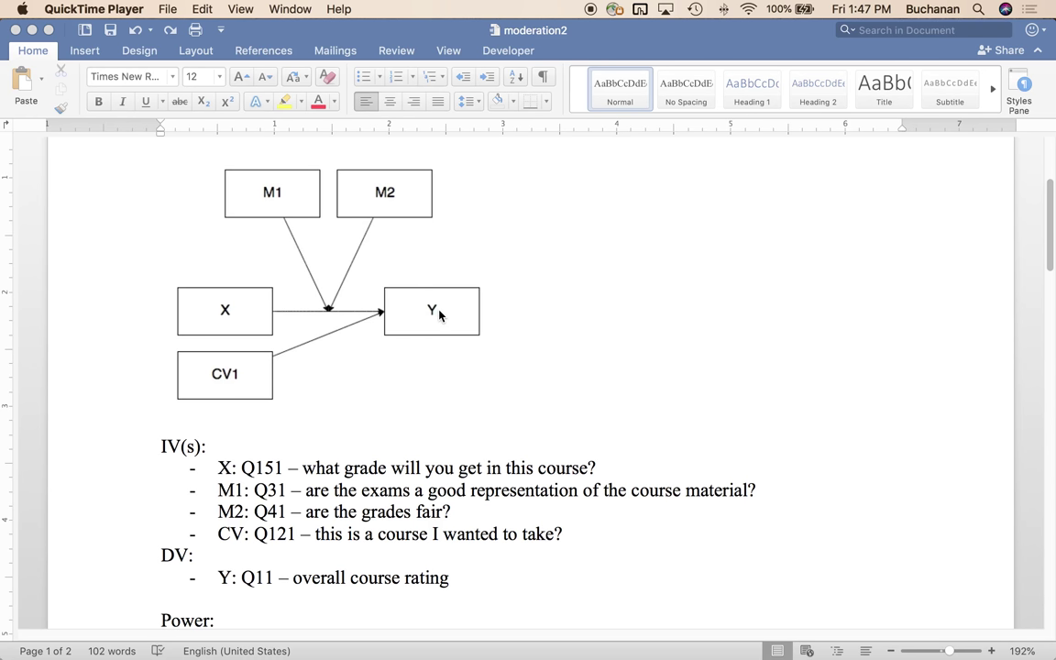
{"action": "scroll", "coordinate": [439, 314], "scroll_direction": "down", "scroll_amount": 5}
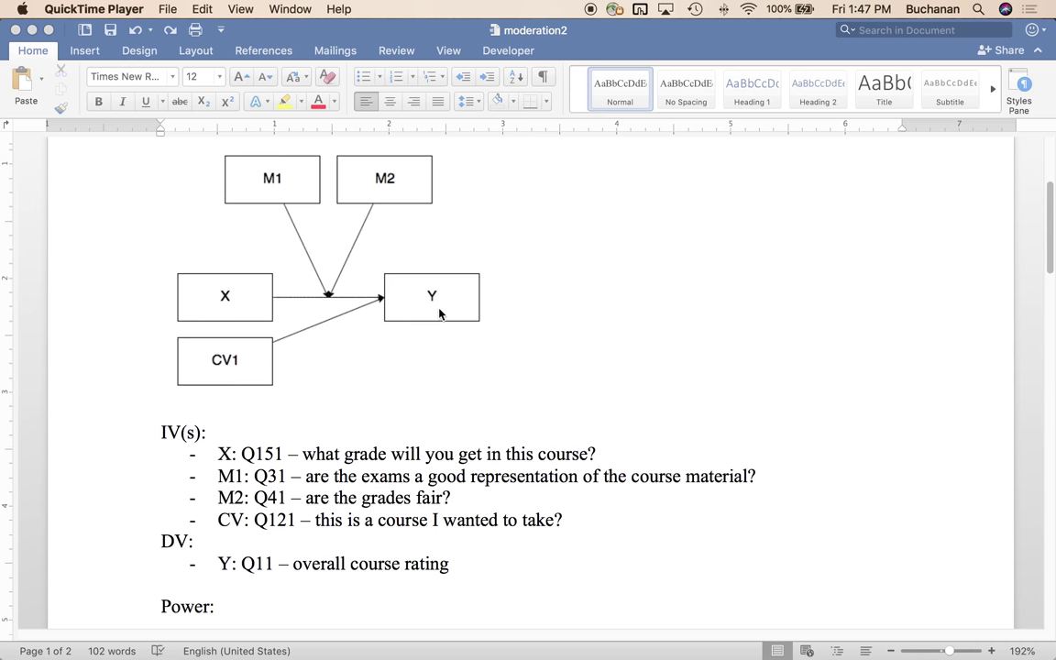
{"action": "scroll", "coordinate": [438, 315], "scroll_direction": "down", "scroll_amount": 3}
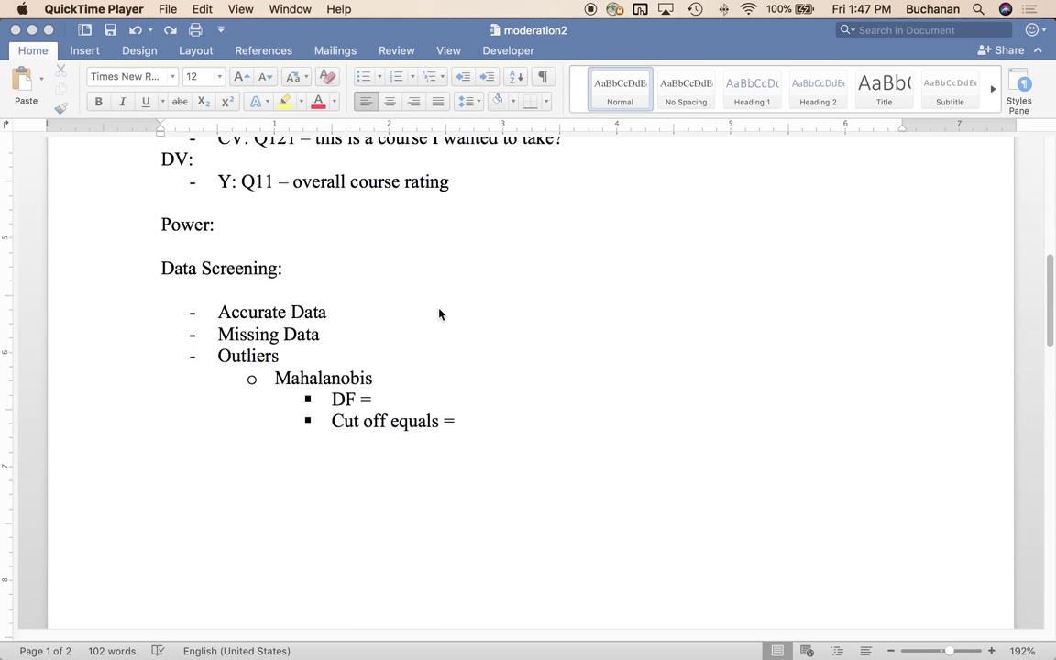
{"action": "scroll", "coordinate": [438, 311], "scroll_direction": "up", "scroll_amount": 3}
{"action": "left_click", "coordinate": [264, 361]}
{"action": "left_click", "coordinate": [232, 359]}
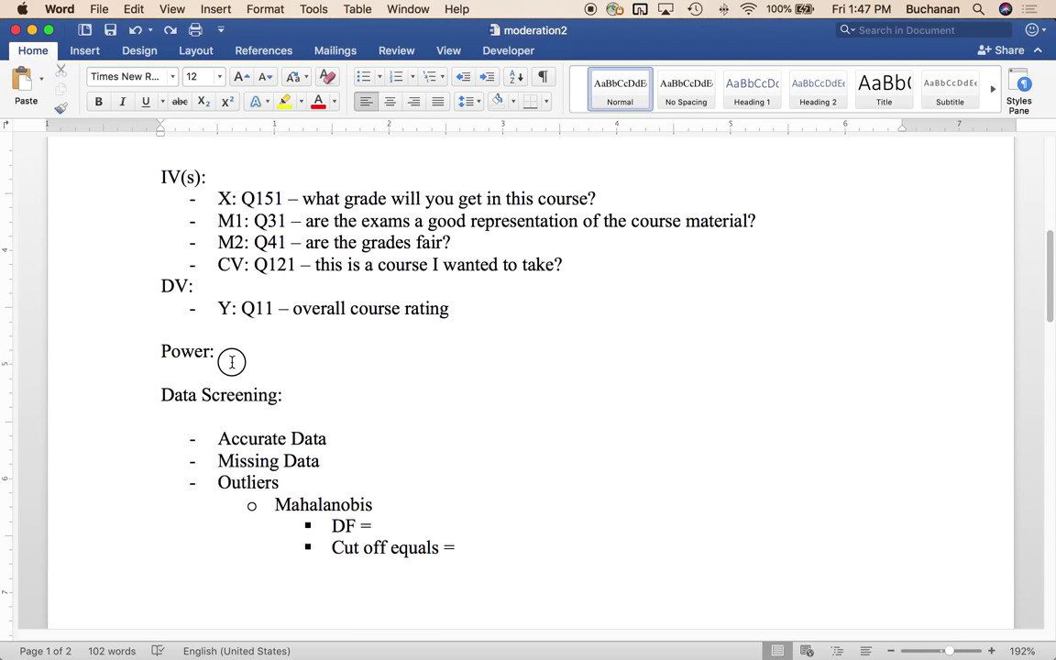
{"action": "key", "text": "Return"}
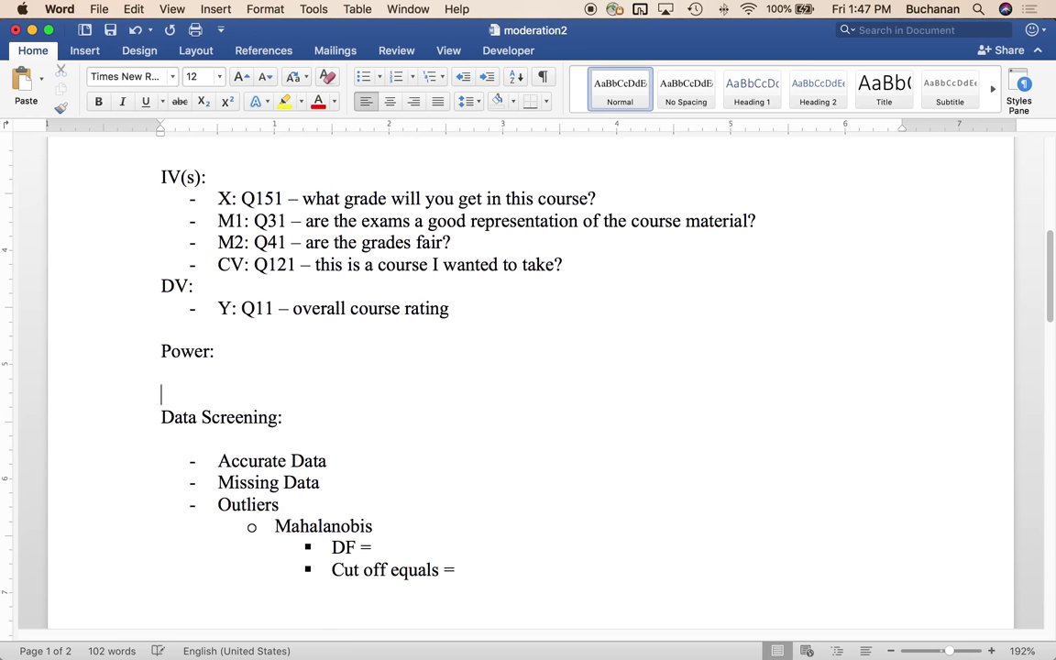
{"action": "key", "text": "Return"}
{"action": "key", "text": "Up"}
{"action": "key", "text": "Up"}
{"action": "type", "text": "Figure otuthe"}
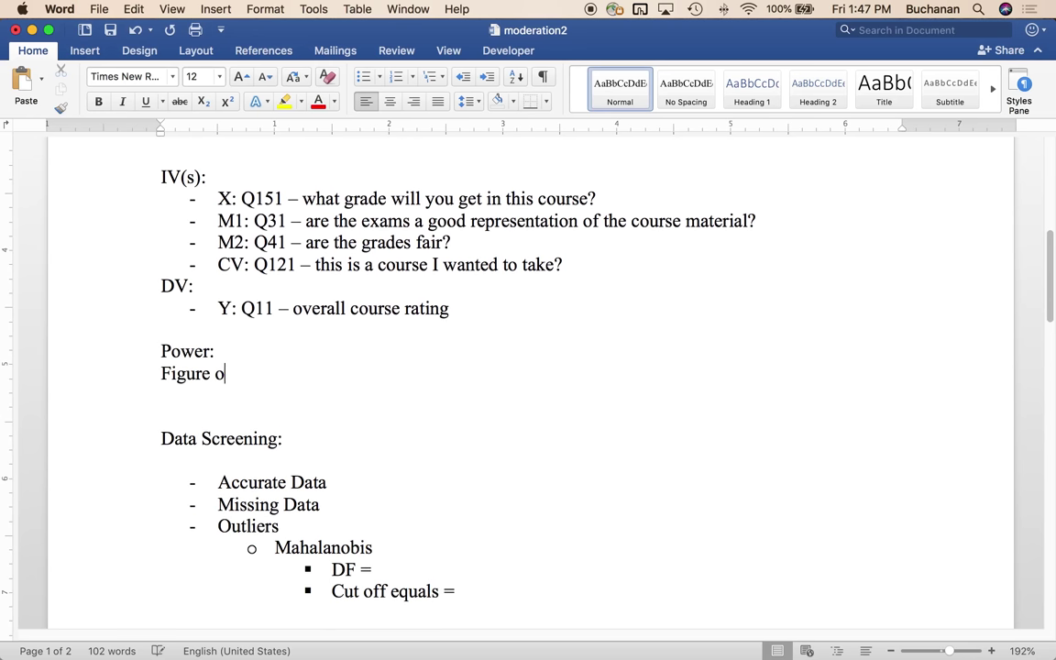
{"action": "key", "text": "BackSpace"}
{"action": "key", "text": "BackSpace"}
{"action": "key", "text": "BackSpace"}
{"action": "key", "text": "BackSpace"}
{"action": "type", "text": "out the number of "}
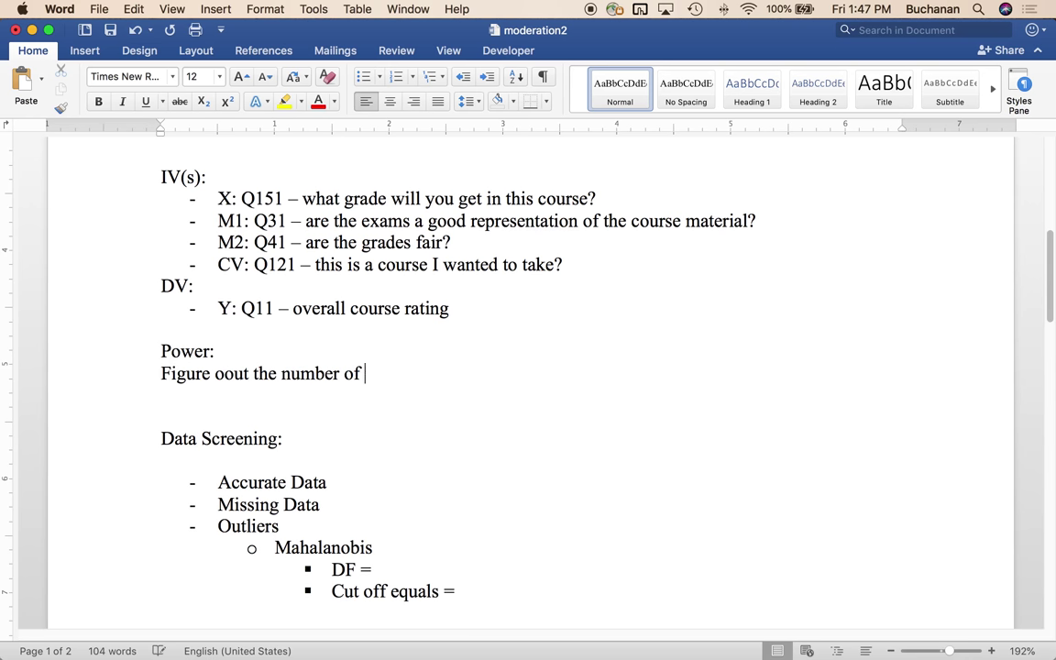
{"action": "type", "text": "predictors"}
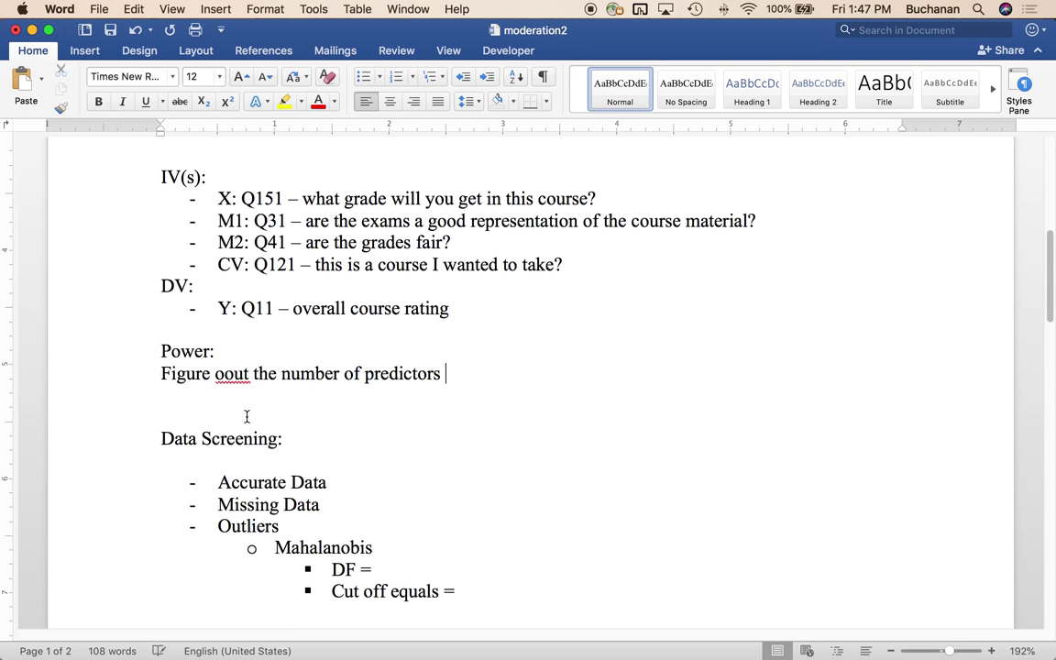
{"action": "left_click", "coordinate": [230, 374]}
{"action": "key", "text": "BackSpace"}
{"action": "key", "text": "End"}
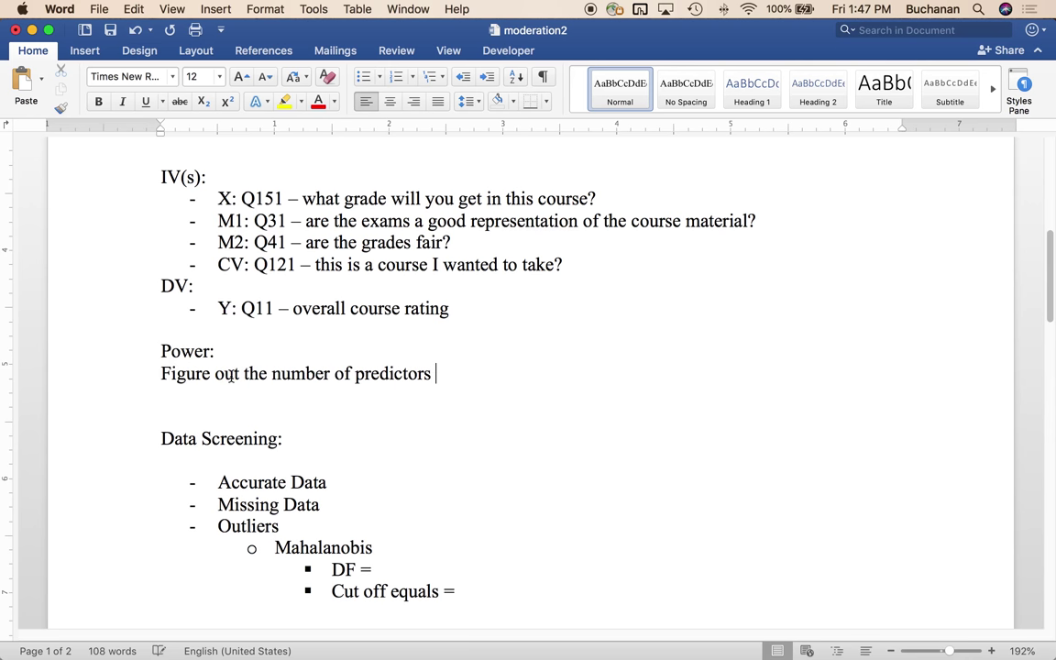
{"action": "key", "text": "BackSpace"}
{"action": "type", "text": ":"}
{"action": "key", "text": "Return"}
- List X, M1, M2, CV, then X*M1 and X*M2 on separate lines, and record K = 6
{"action": "type", "text": "Z"}
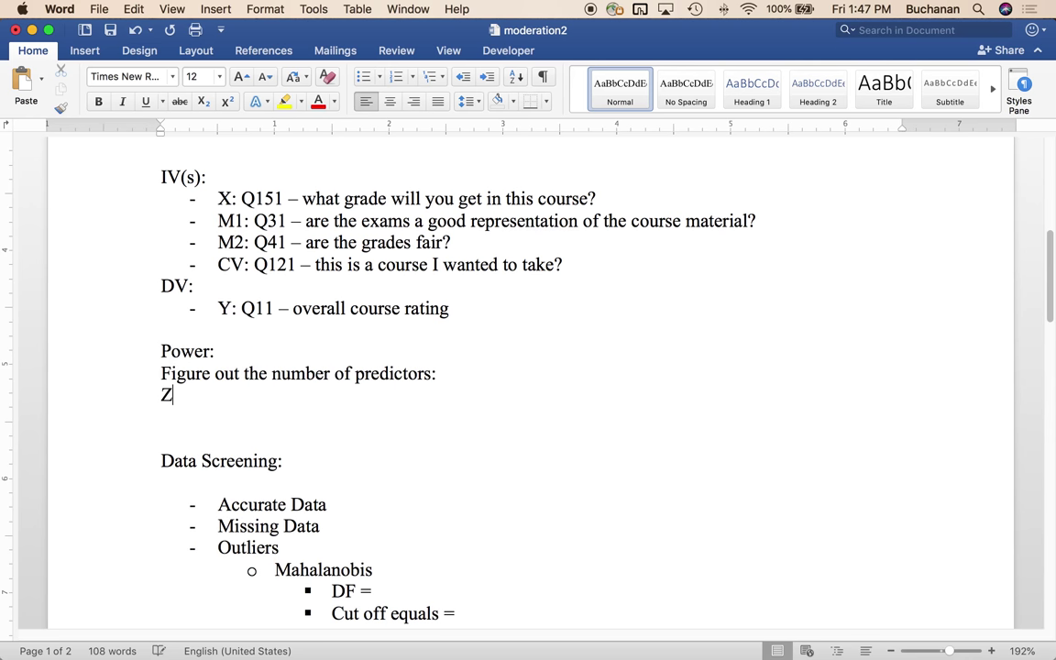
{"action": "key", "text": "BackSpace"}
{"action": "type", "text": "X, M1, M2, CV"}
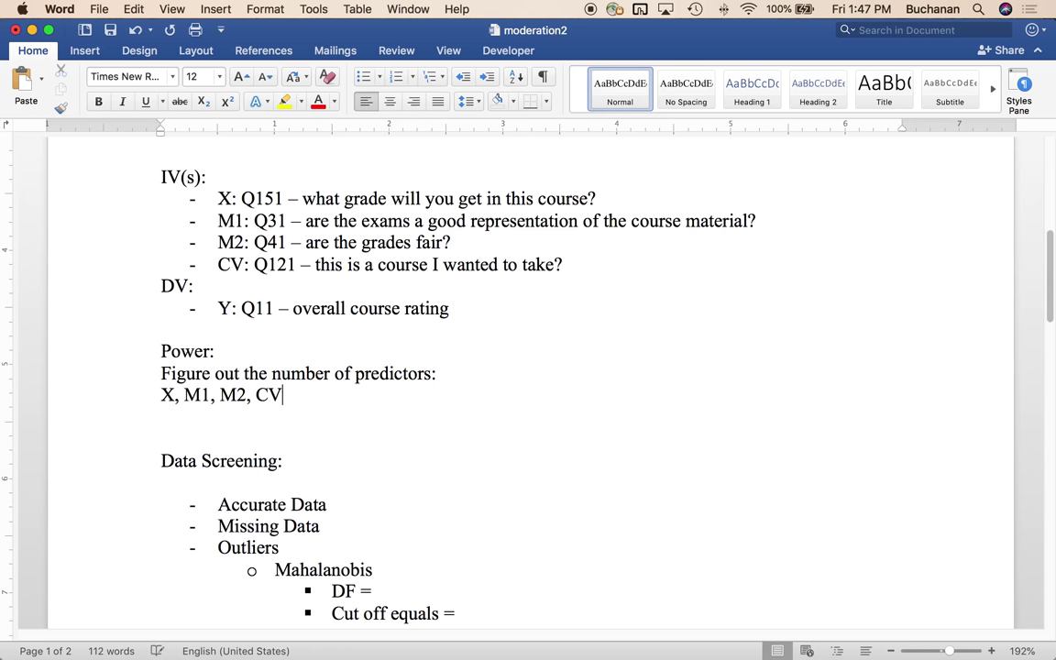
{"action": "key", "text": "Return"}
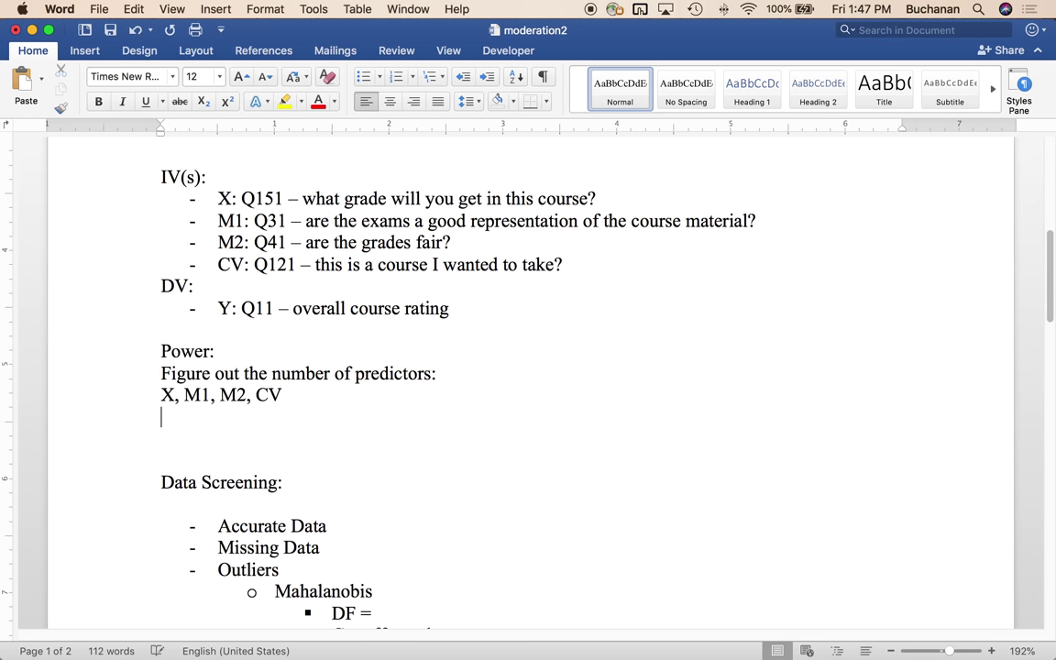
{"action": "type", "text": "X*M1"}
{"action": "key", "text": "Return"}
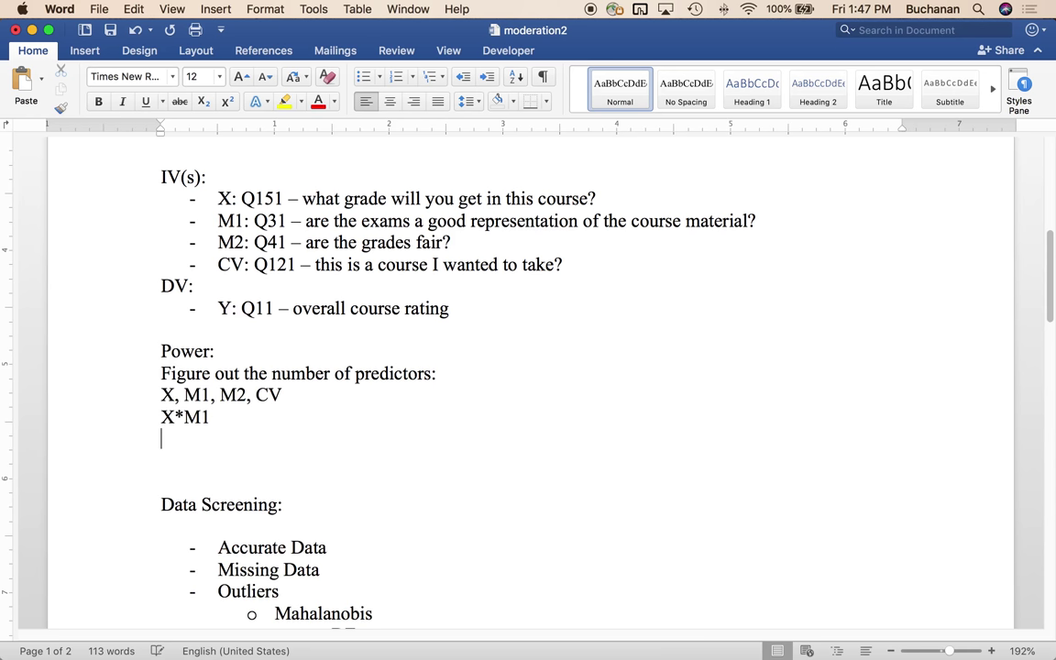
{"action": "type", "text": "X*m2"}
{"action": "key", "text": "BackSpace"}
{"action": "key", "text": "BackSpace"}
{"action": "type", "text": "M2"}
{"action": "key", "text": "Return"}
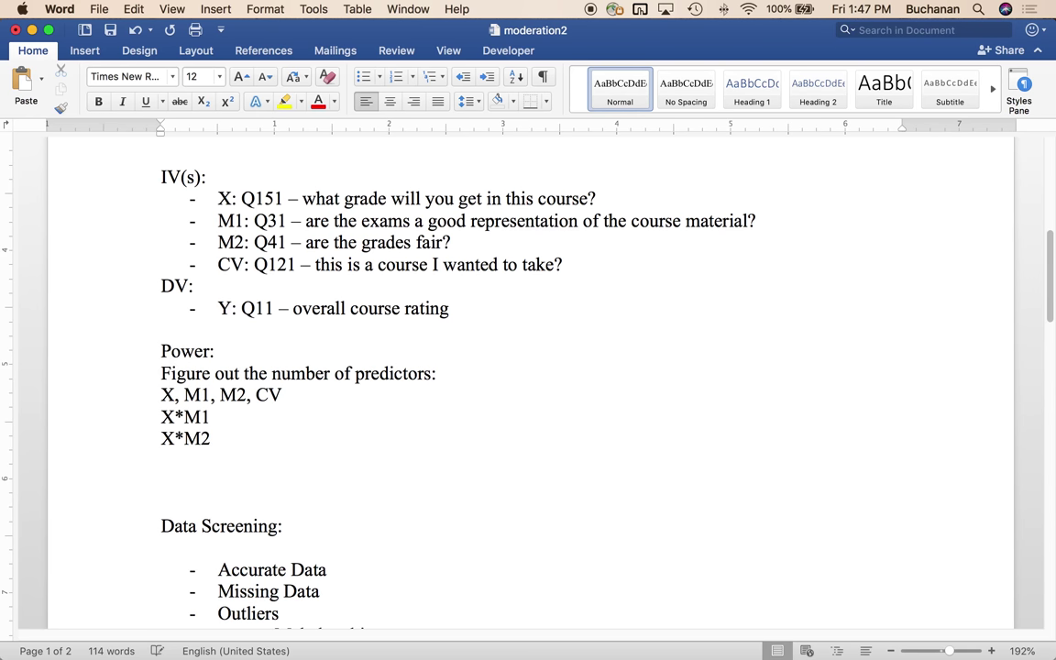
{"action": "key", "text": "Return"}
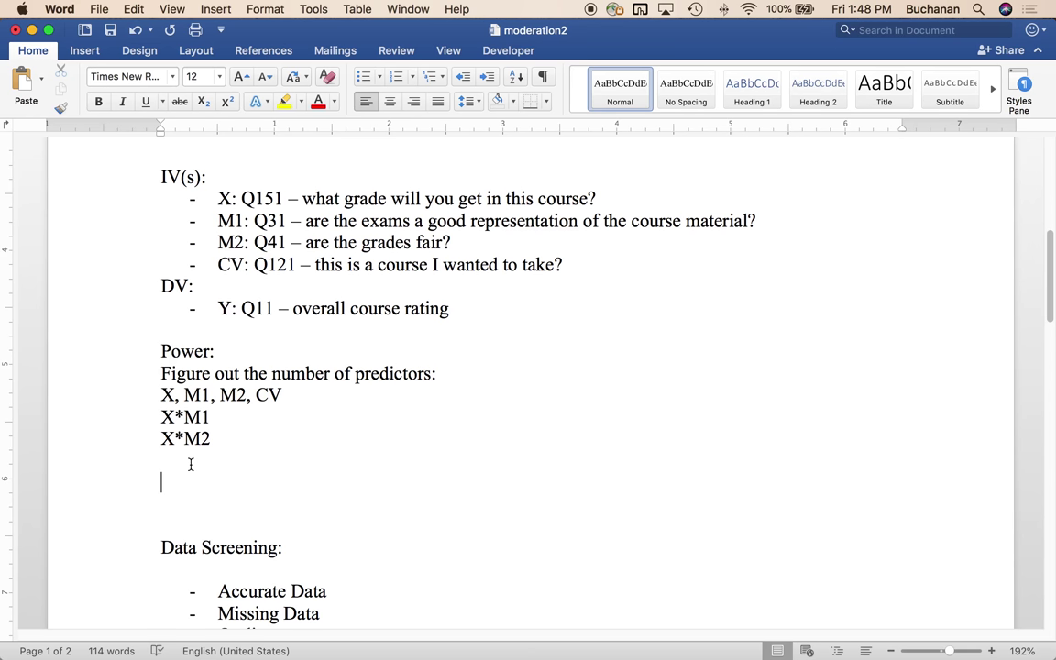
{"action": "type", "text": "K = 6"}
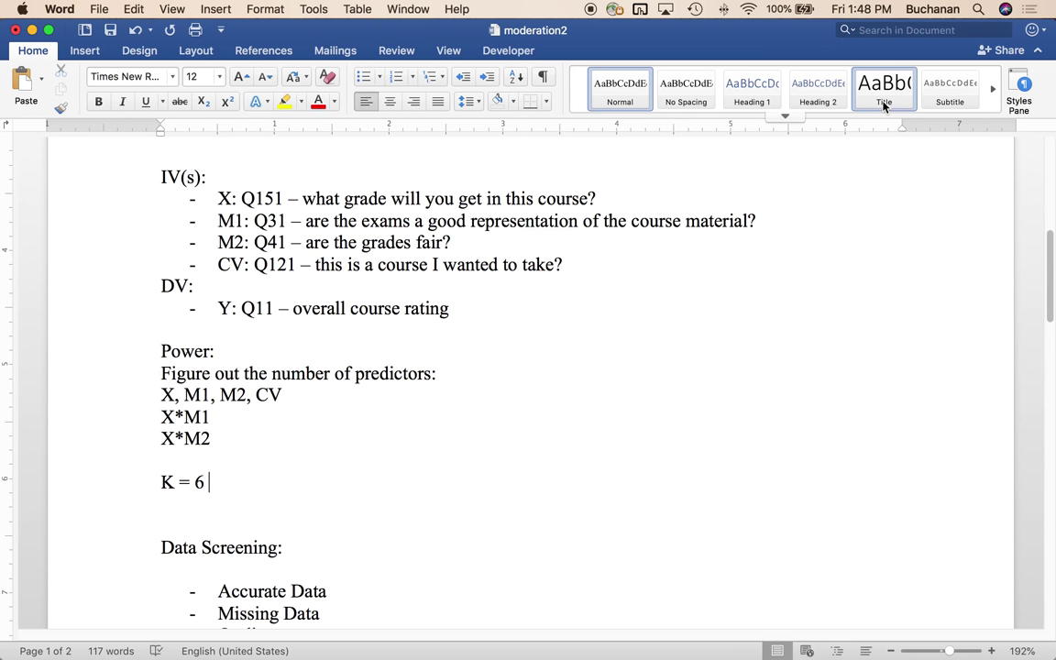
- Launch G*Power and choose F tests, Linear multiple regression: R² deviation from zero
{"action": "key", "text": "super+space"}
{"action": "type", "text": "g"}
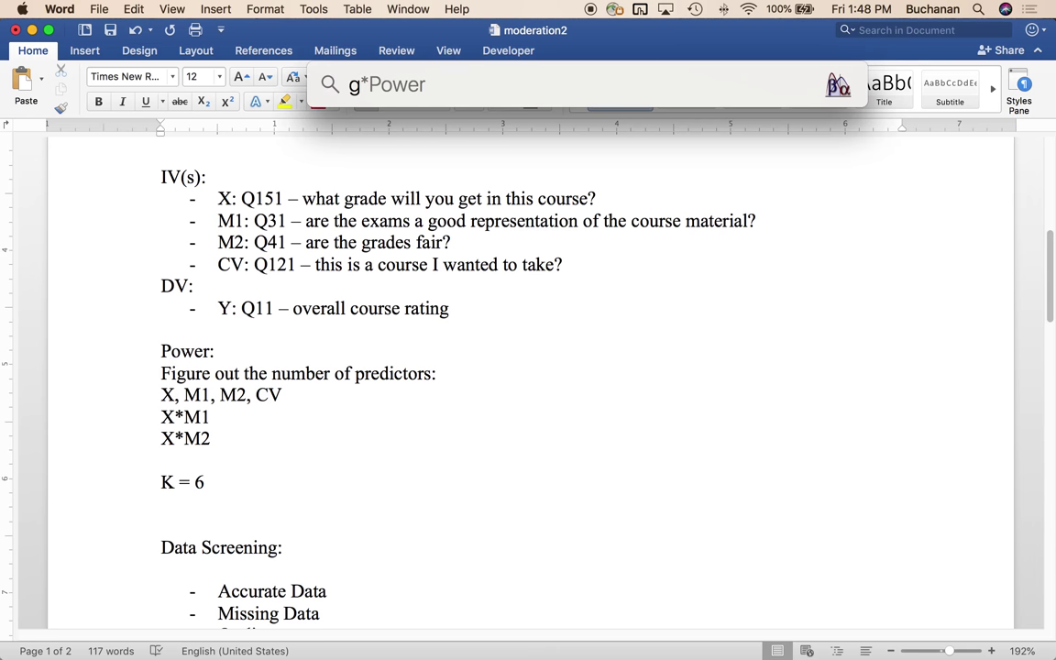
{"action": "key", "text": "Return"}
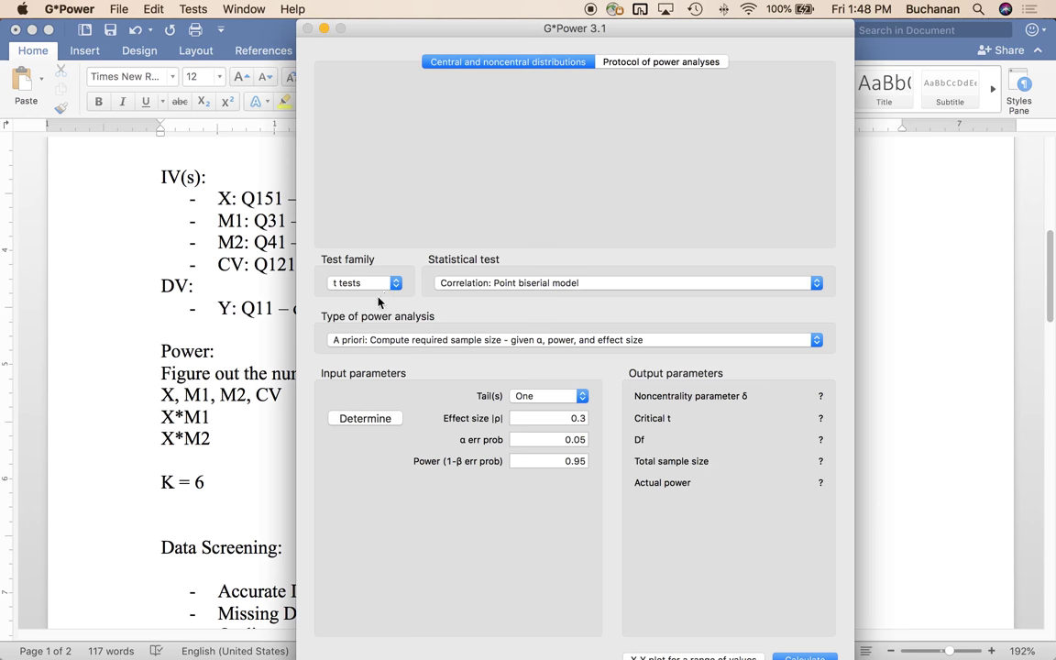
{"action": "left_click", "coordinate": [384, 283]}
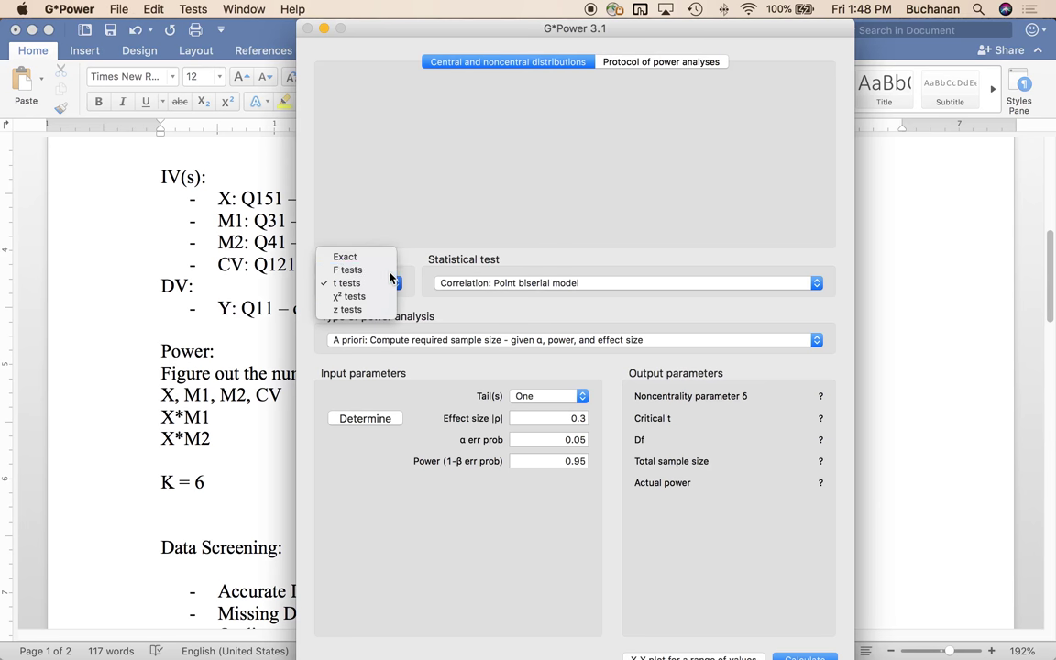
{"action": "left_click", "coordinate": [362, 269]}
{"action": "left_click", "coordinate": [498, 284]}
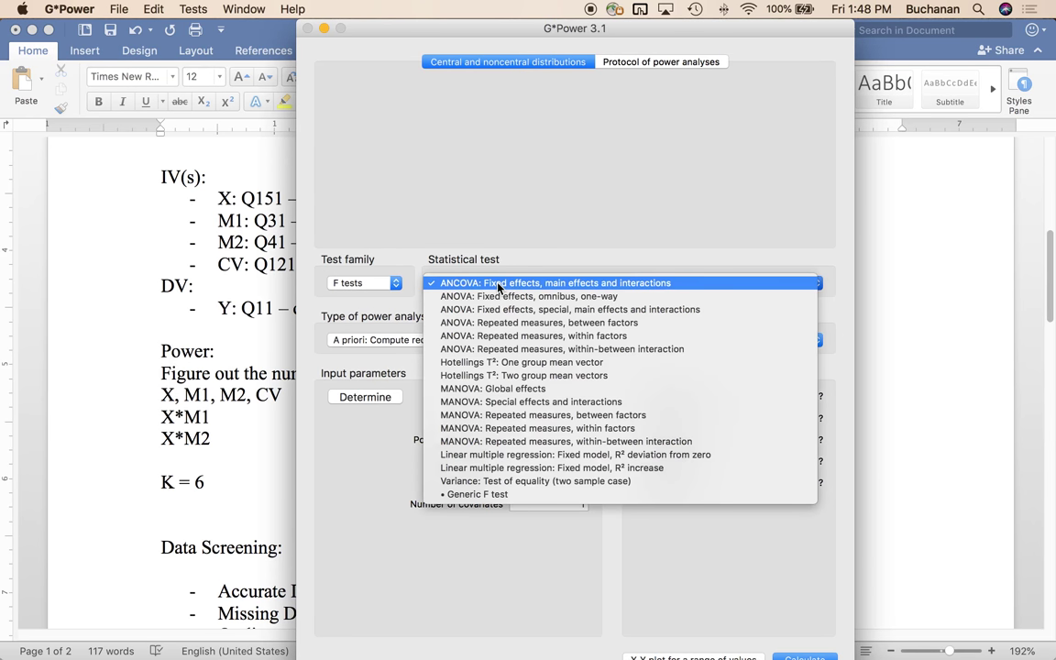
{"action": "left_click", "coordinate": [554, 456]}
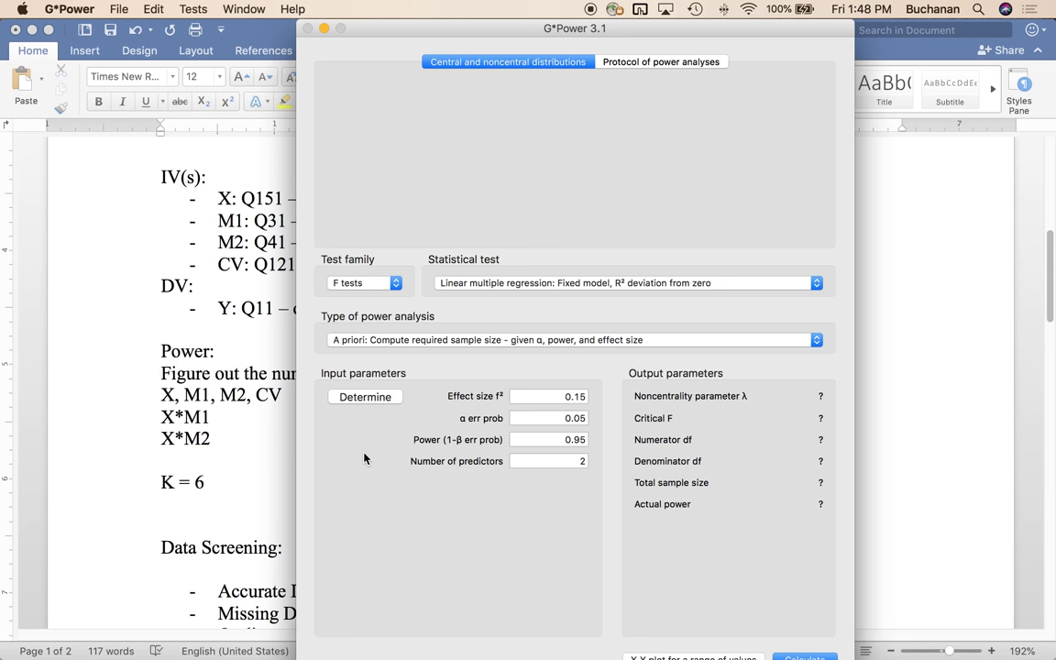
- Compute the effect size from ρ² .07, then set power .80 and 6 predictors to get 188 participants
{"action": "left_click", "coordinate": [344, 396]}
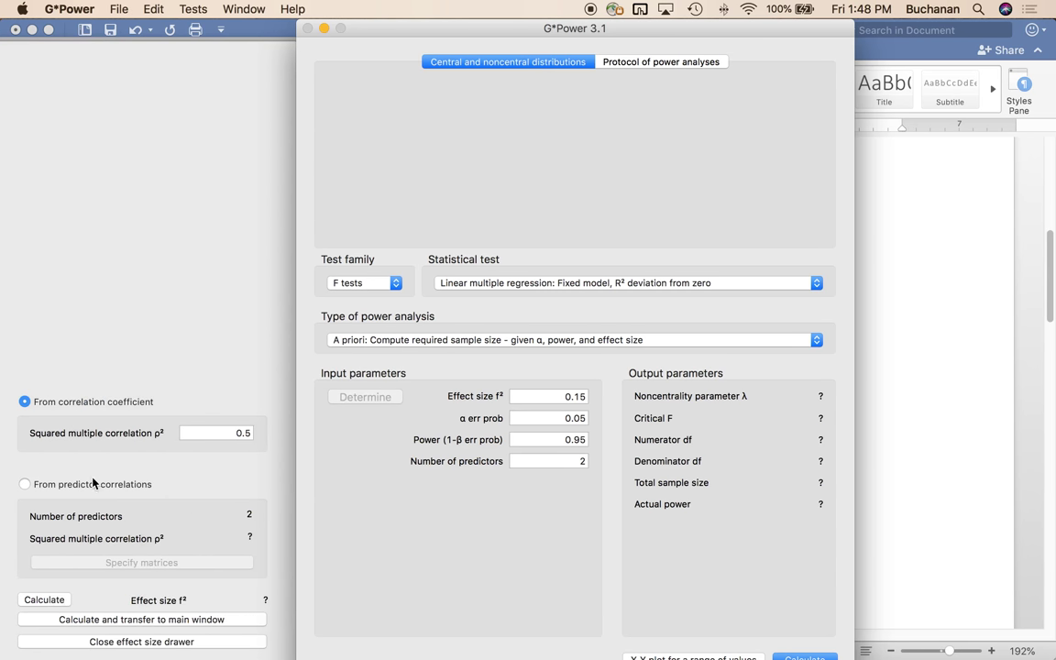
{"action": "double_click", "coordinate": [229, 432]}
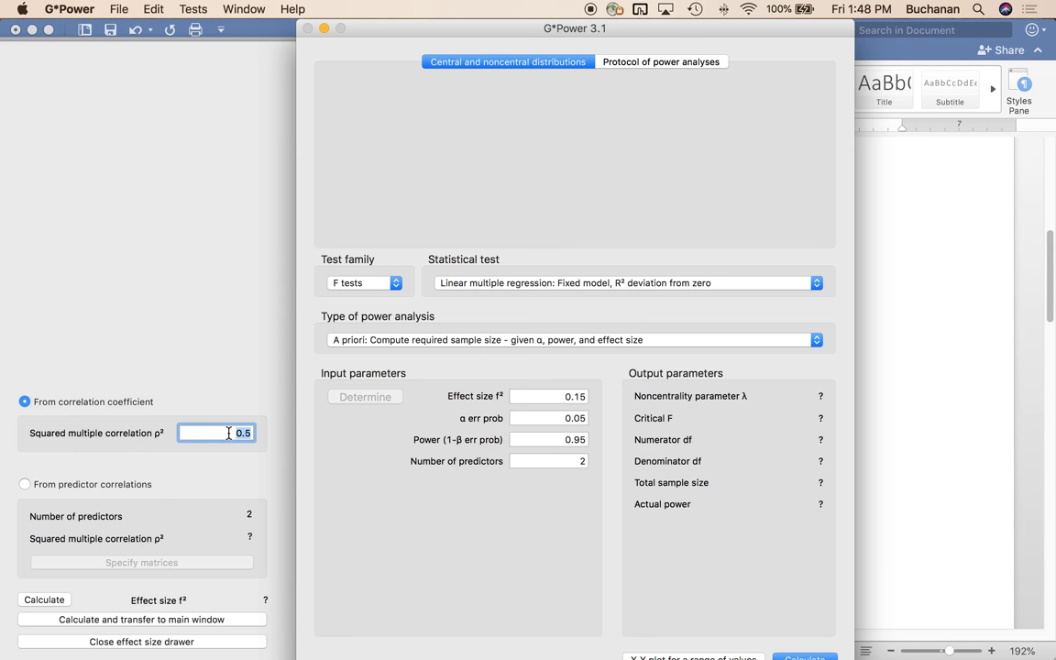
{"action": "type", "text": ".07"}
{"action": "left_click", "coordinate": [158, 556]}
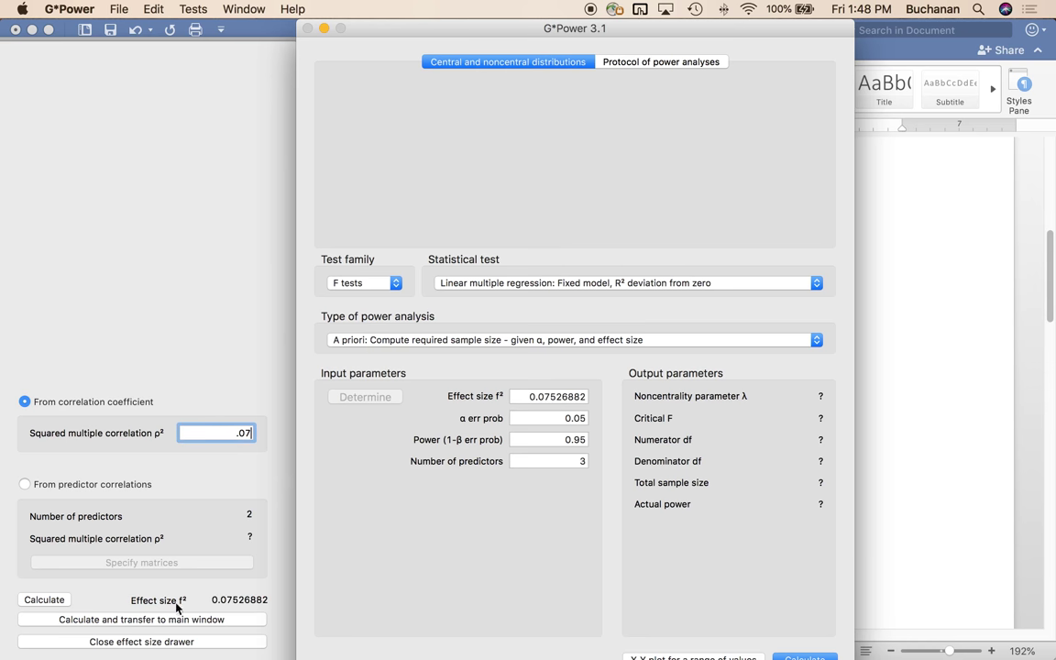
{"action": "left_click", "coordinate": [524, 439]}
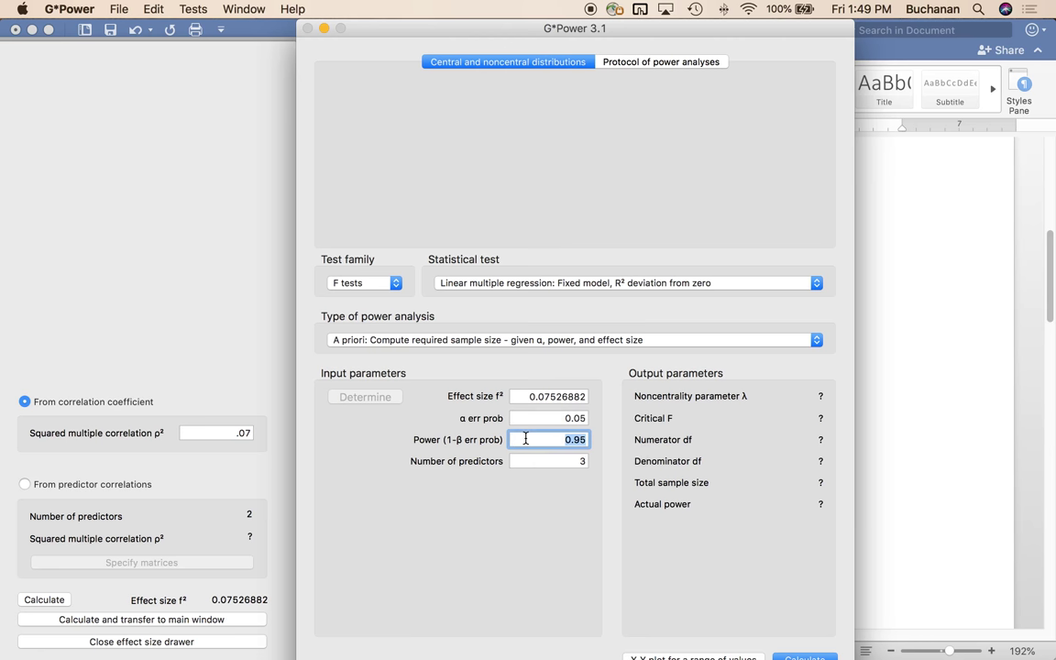
{"action": "type", "text": ".80"}
{"action": "key", "text": "Tab"}
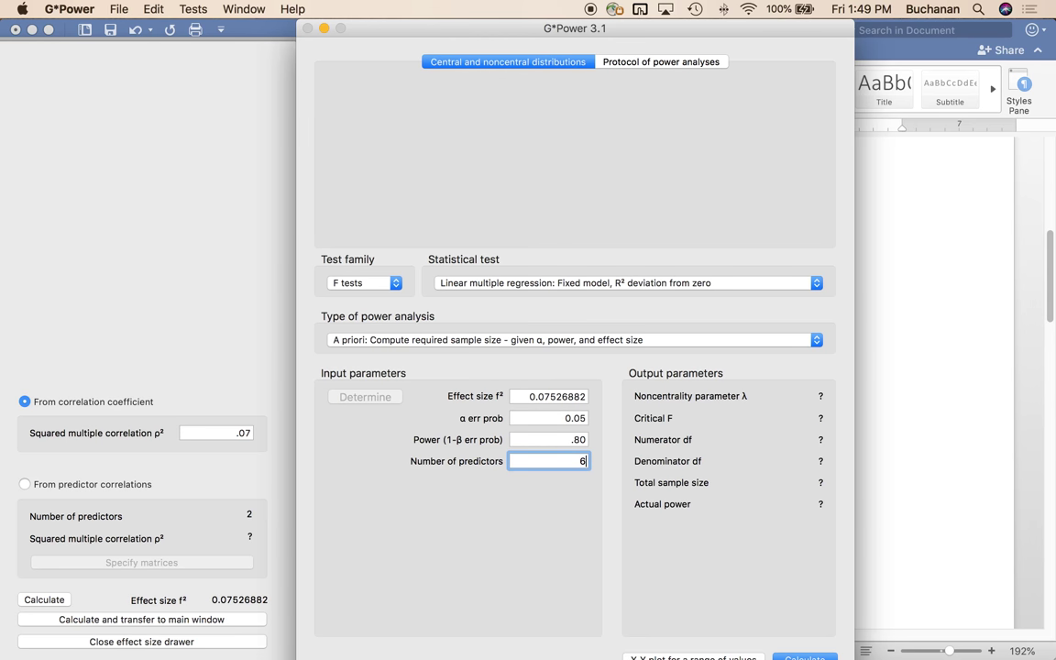
{"action": "type", "text": "6"}
{"action": "key", "text": "Return"}
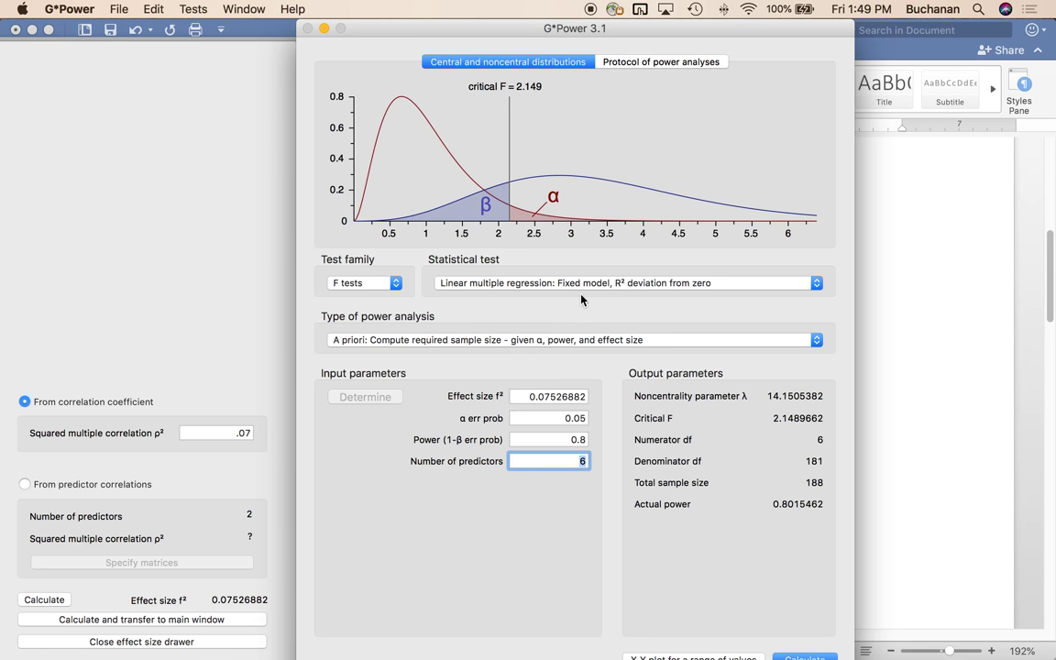
- Switch to the R² increase test and compute the effect size directly from partial R² .03
{"action": "left_click", "coordinate": [583, 284]}
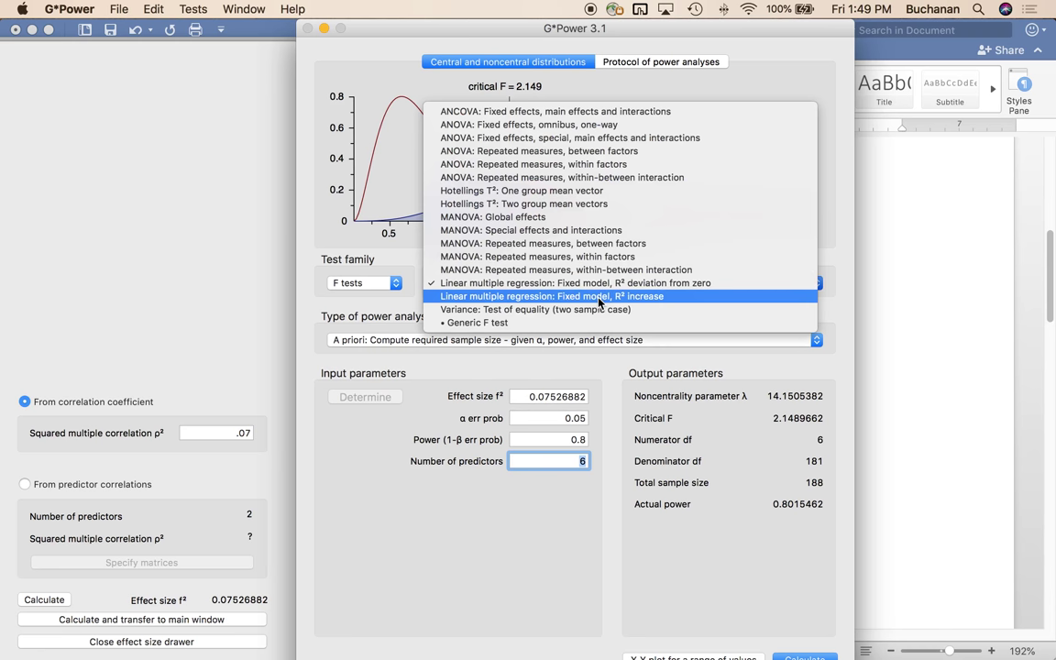
{"action": "left_click", "coordinate": [598, 297]}
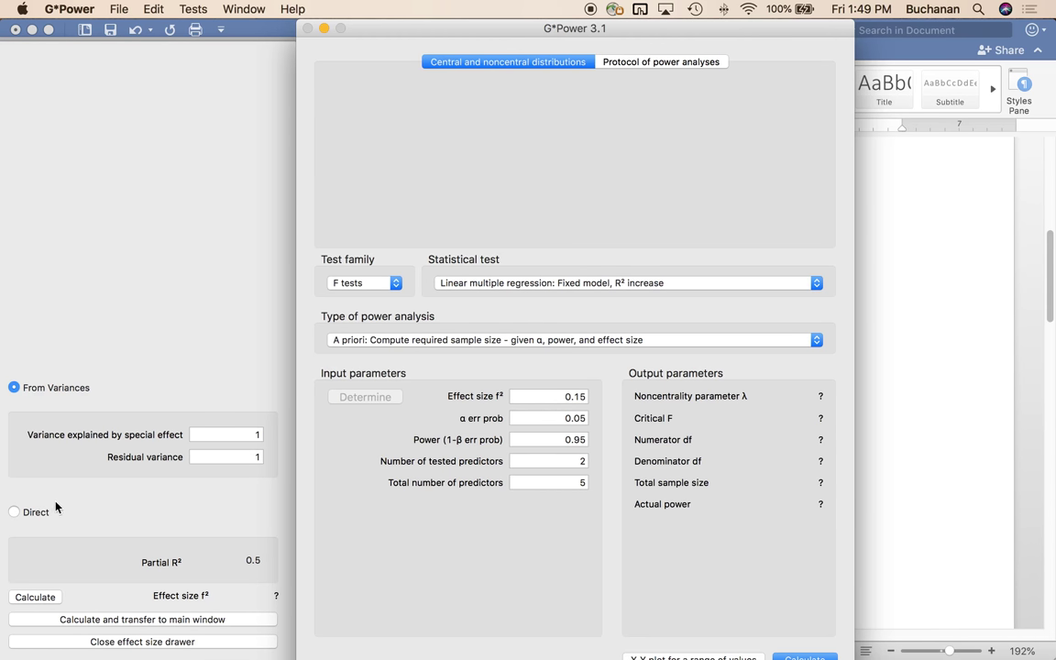
{"action": "left_click", "coordinate": [15, 512]}
{"action": "key", "text": "BackSpace"}
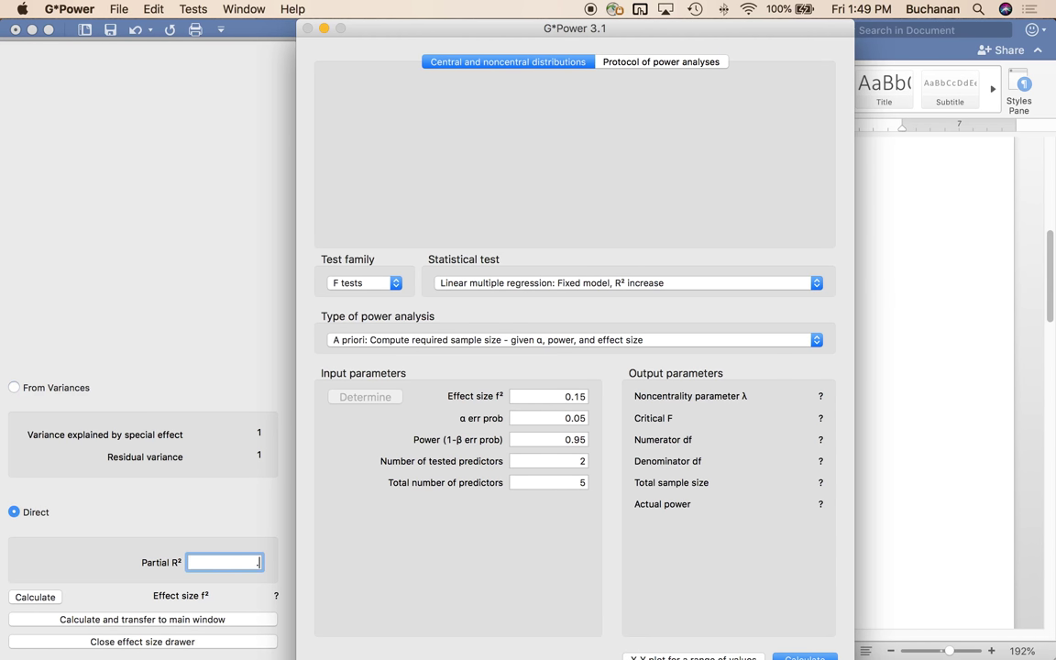
{"action": "type", "text": ".03"}
{"action": "left_click", "coordinate": [187, 622]}
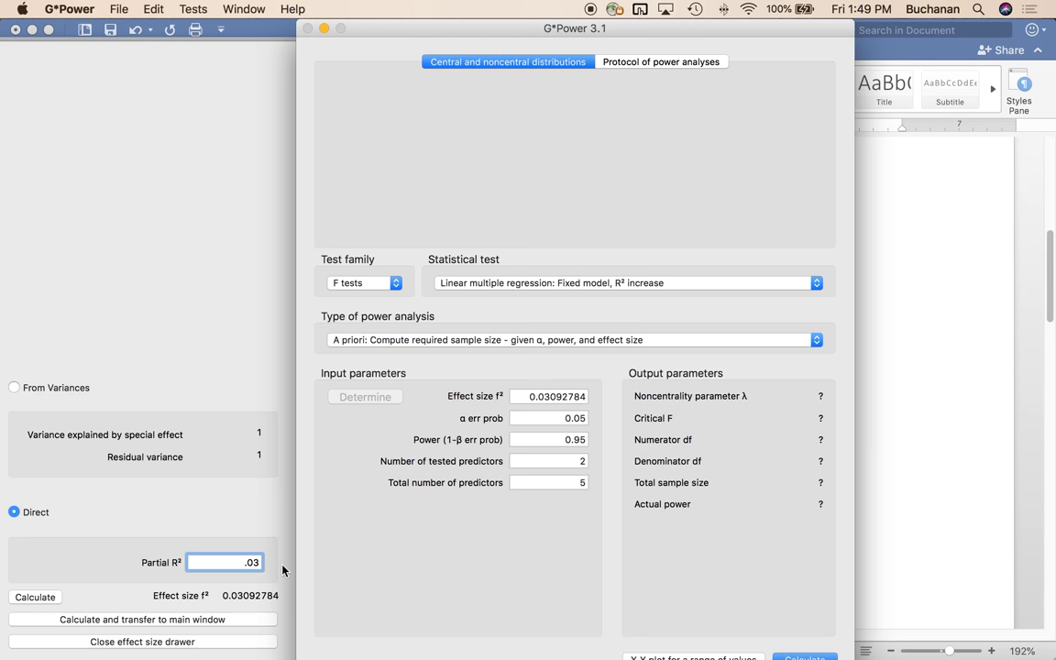
- Set power to .80 and total predictors to 6, then calculate the required sample size of 315
{"action": "key", "text": "Tab"}
{"action": "key", "text": "Tab"}
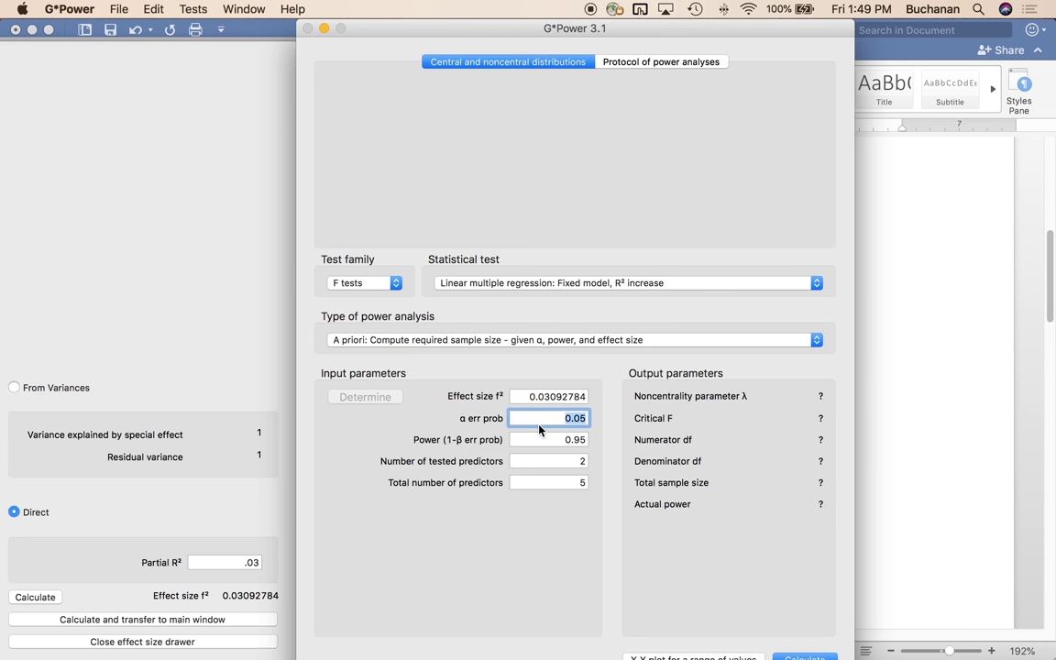
{"action": "key", "text": "Tab"}
{"action": "type", "text": ".."}
{"action": "key", "text": "BackSpace"}
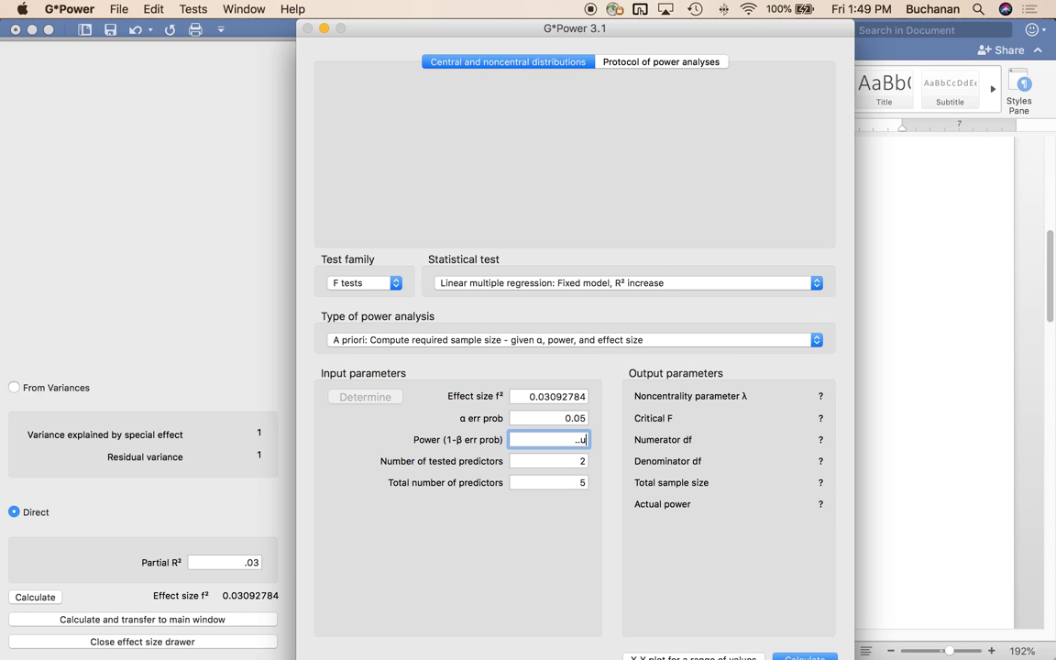
{"action": "type", "text": "80"}
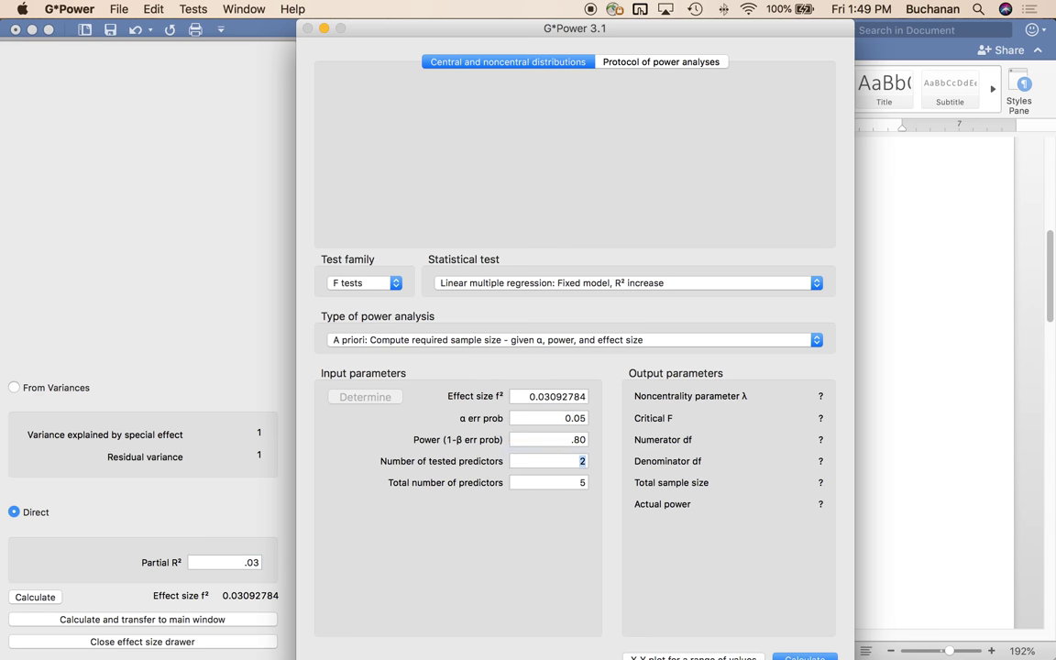
{"action": "key", "text": "Tab"}
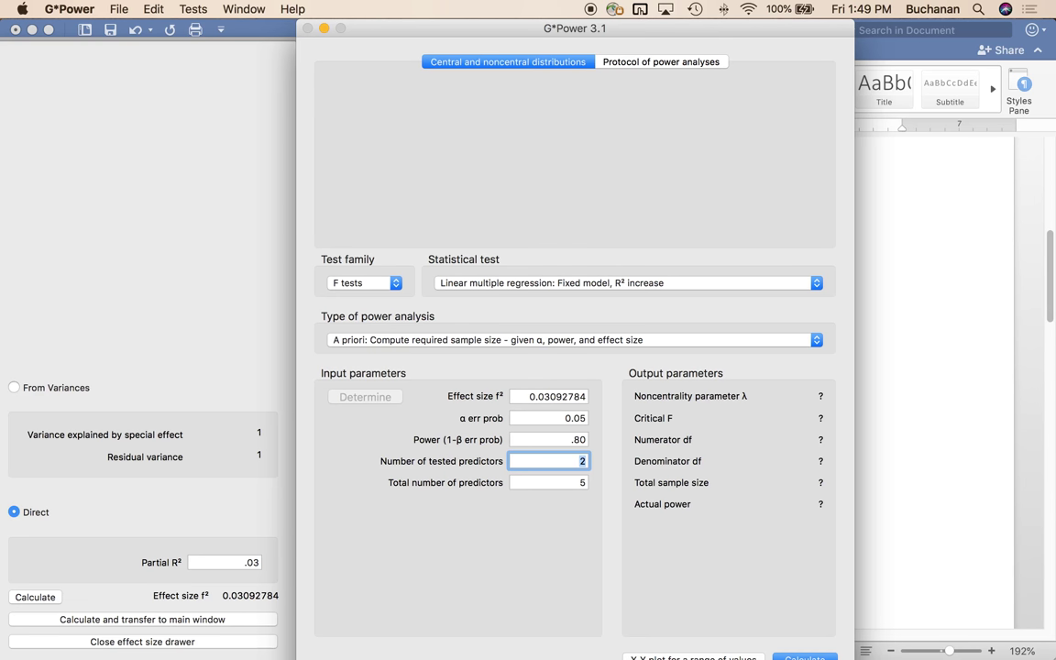
{"action": "key", "text": "Tab"}
{"action": "type", "text": "6"}
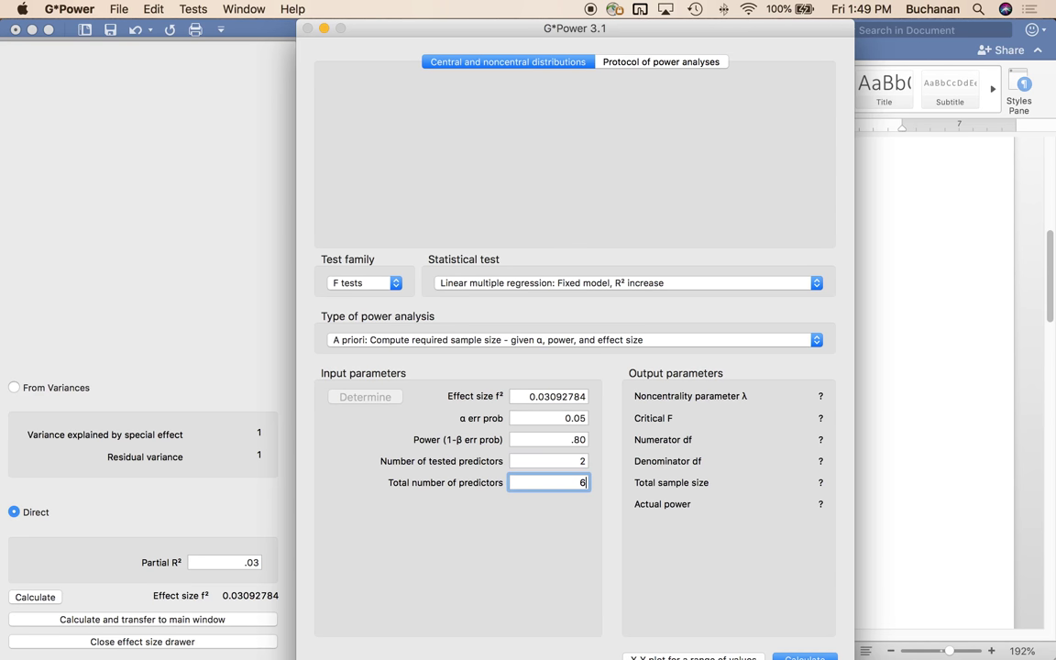
{"action": "key", "text": "Return"}
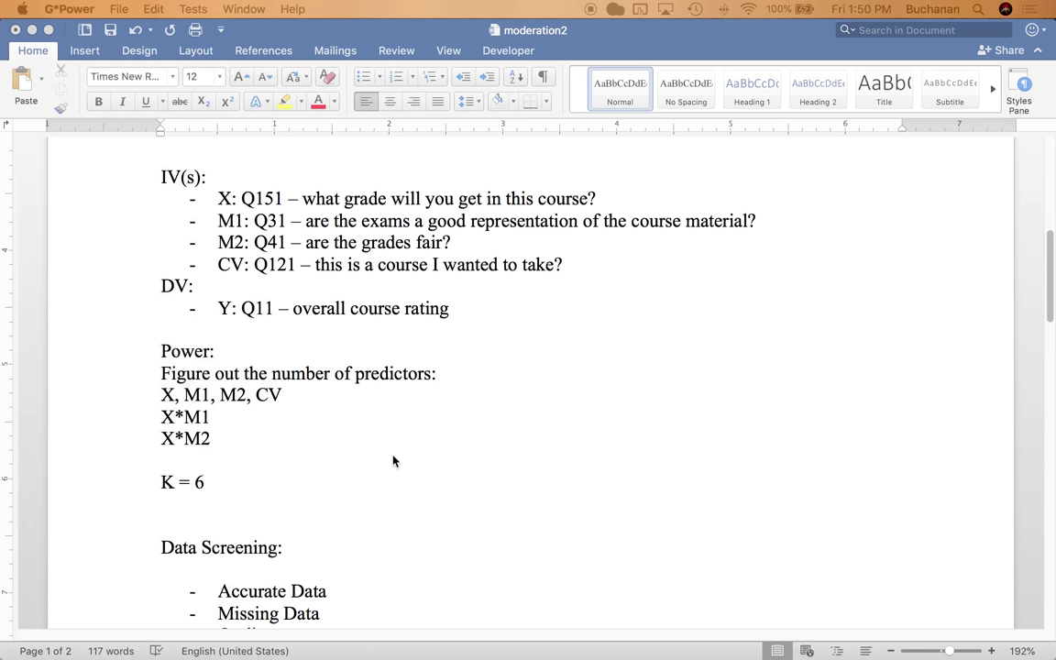
- Bring the SPSS Statistics Data Editor with mediation2.sav to the front from the Dock
{"action": "mouse_move", "coordinate": [350, 646]}
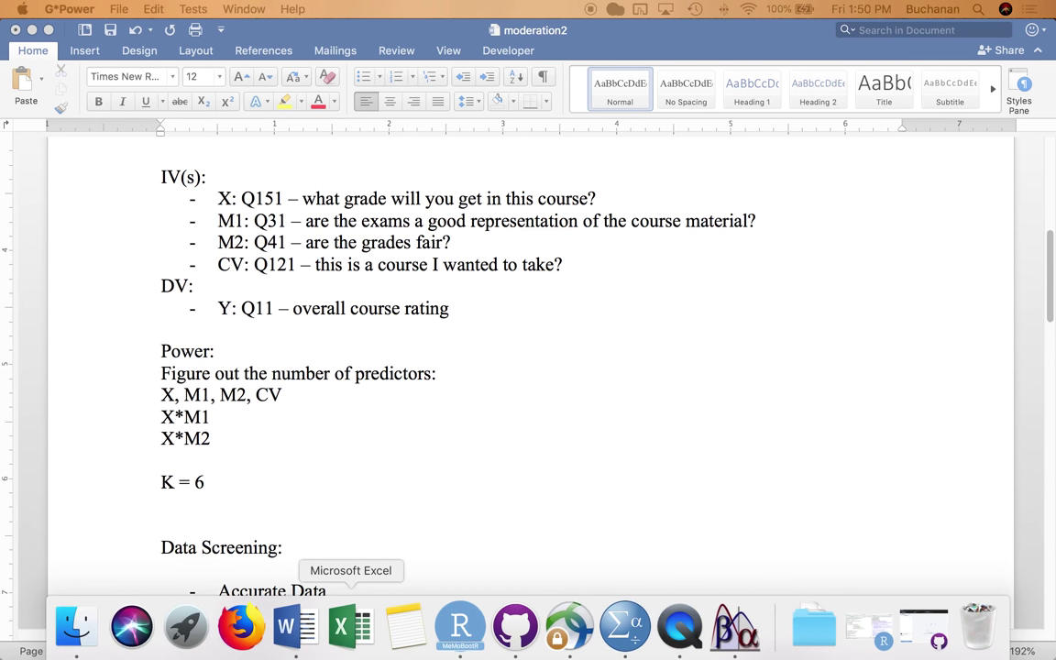
{"action": "left_click", "coordinate": [624, 630]}
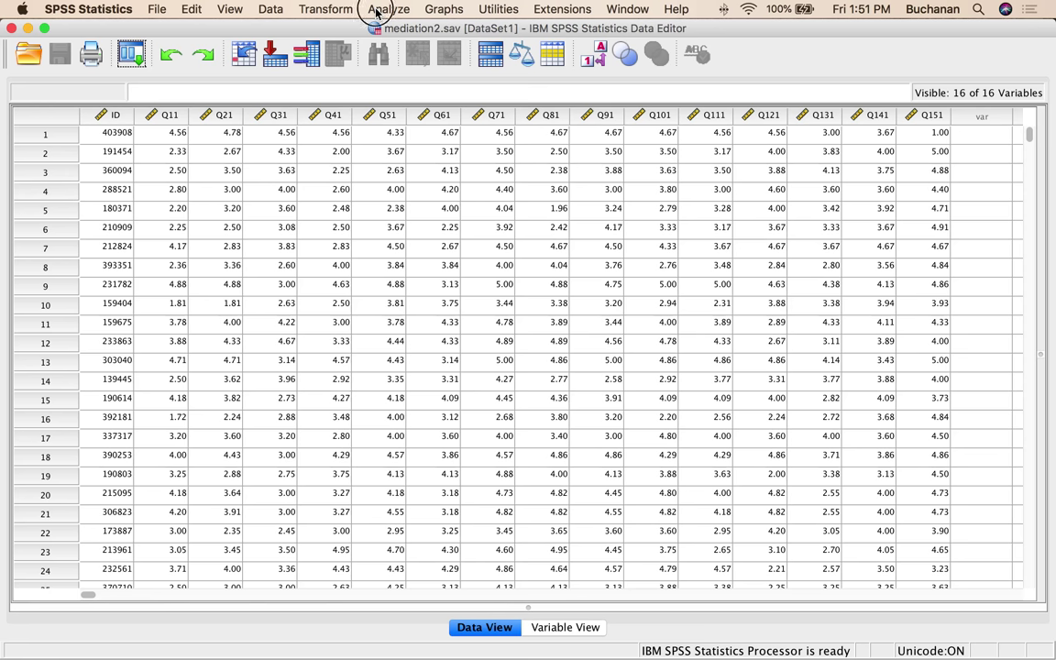
{"action": "left_click", "coordinate": [375, 12]}
- Start a Frequencies analysis on Q11, Q31, Q41, Q121 and Q151
{"action": "mouse_move", "coordinate": [371, 45]}
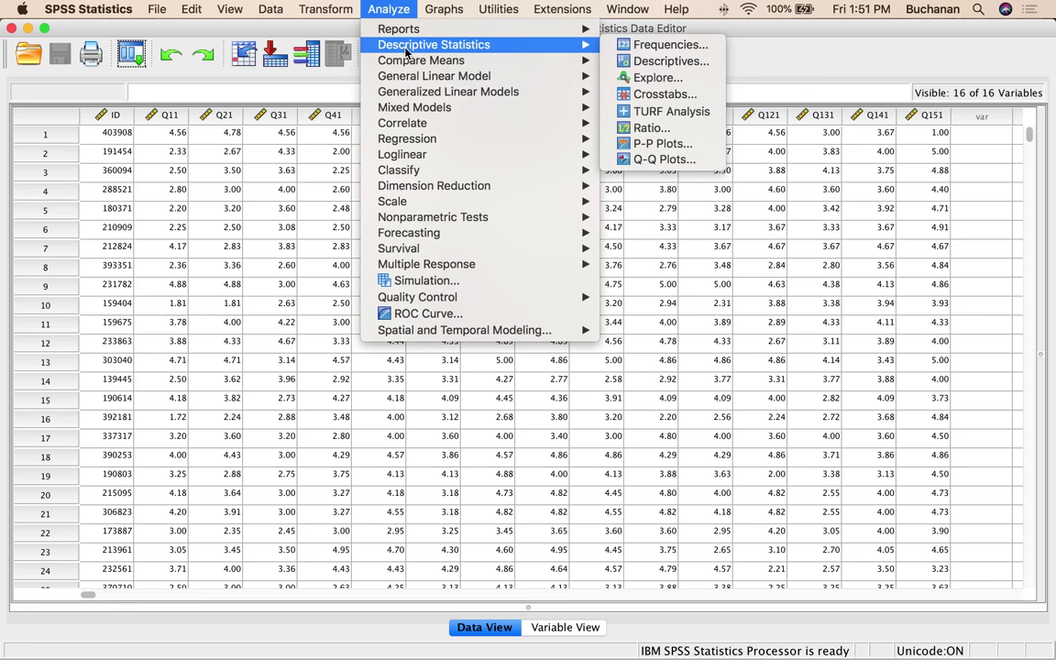
{"action": "left_click", "coordinate": [658, 45]}
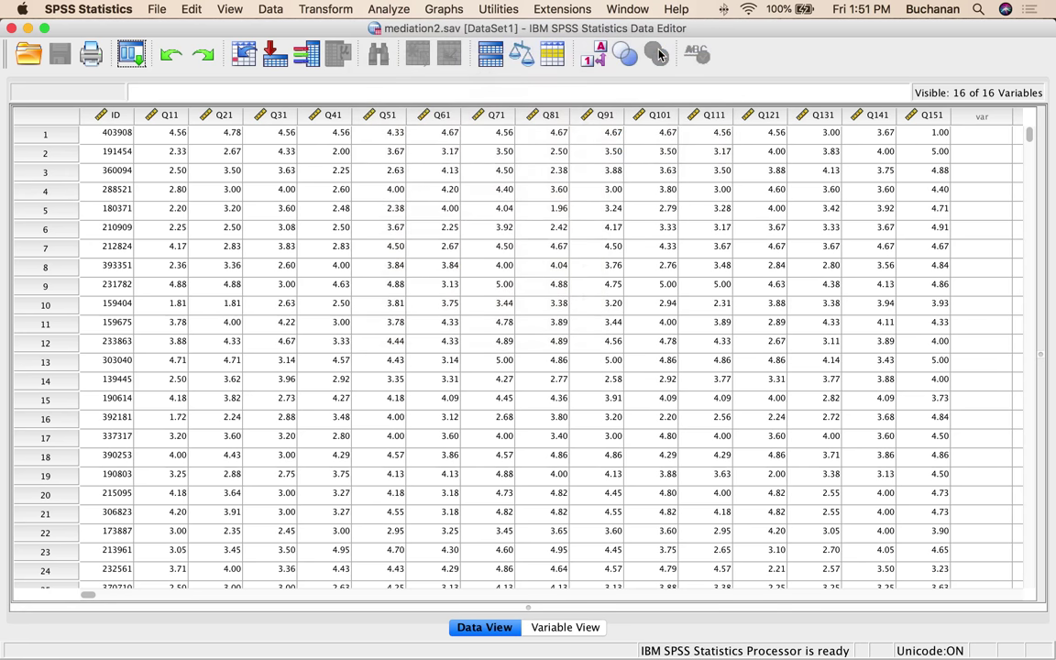
{"action": "double_click", "coordinate": [296, 180]}
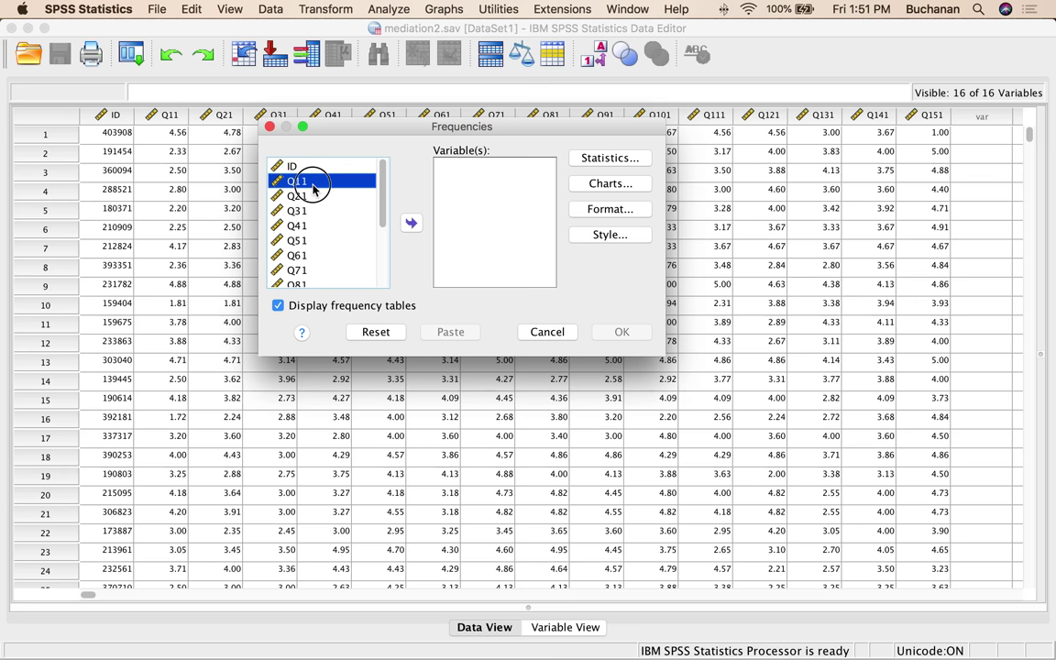
{"action": "double_click", "coordinate": [317, 197]}
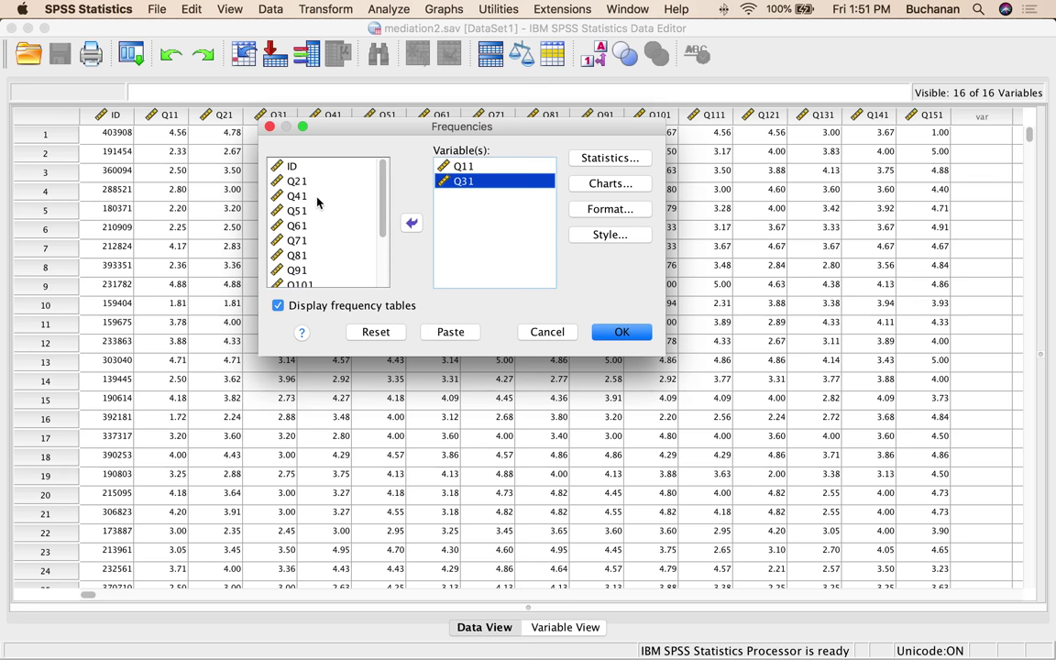
{"action": "double_click", "coordinate": [316, 196]}
{"action": "scroll", "coordinate": [310, 229], "scroll_direction": "down", "scroll_amount": 1}
{"action": "scroll", "coordinate": [310, 229], "scroll_direction": "down", "scroll_amount": 3}
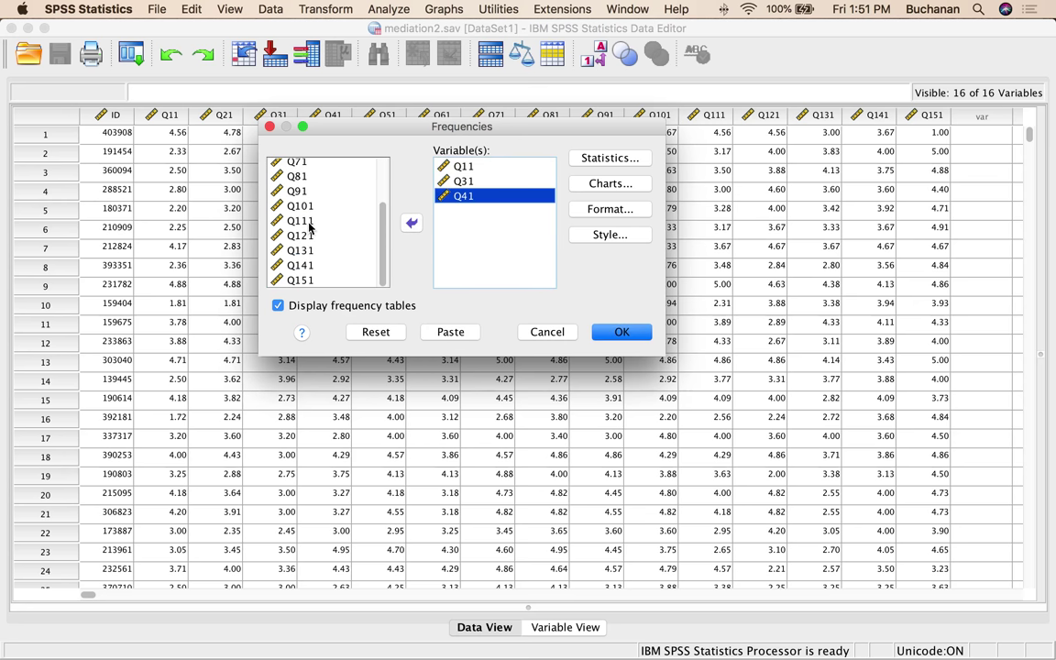
{"action": "double_click", "coordinate": [309, 235]}
{"action": "double_click", "coordinate": [285, 277]}
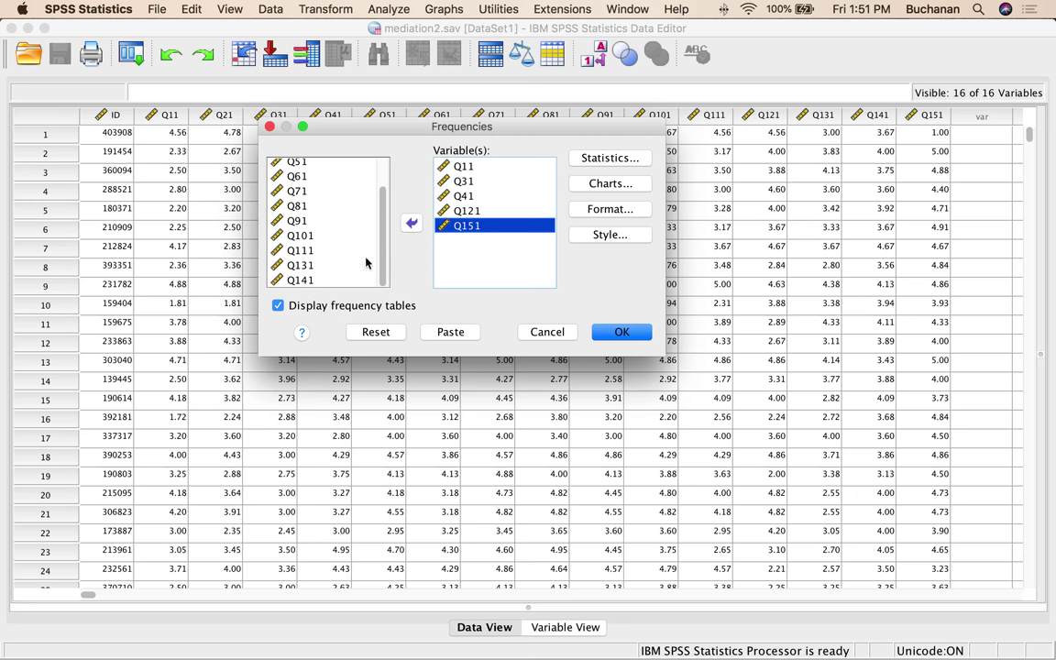
- Request mean, standard deviation, minimum and maximum, turn off frequency tables, and run it
{"action": "left_click", "coordinate": [608, 158]}
{"action": "left_click", "coordinate": [517, 121]}
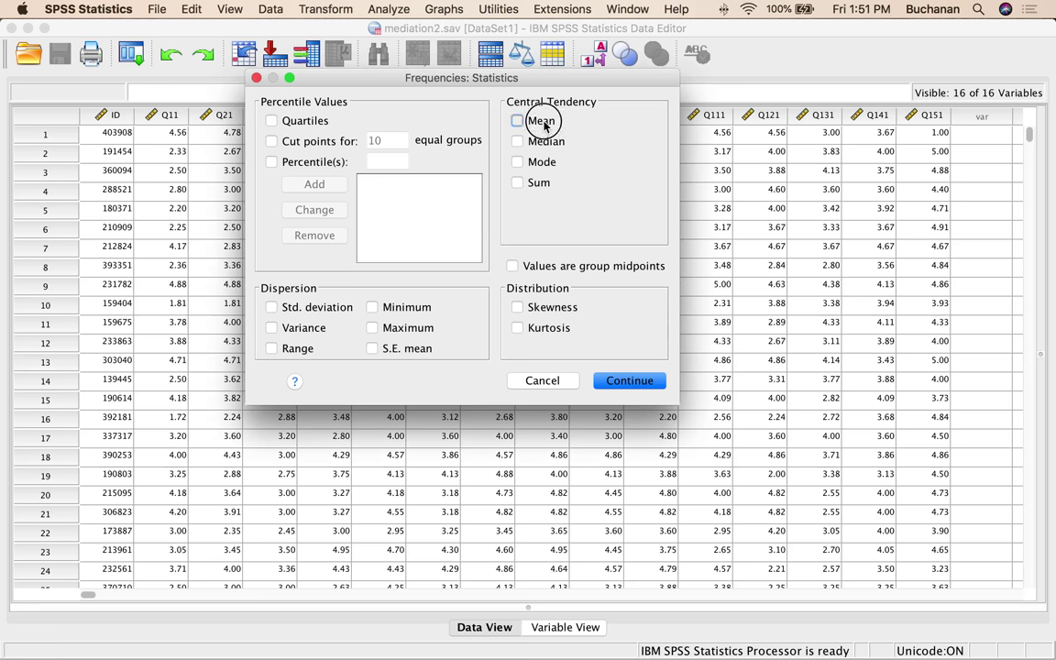
{"action": "left_click", "coordinate": [271, 307]}
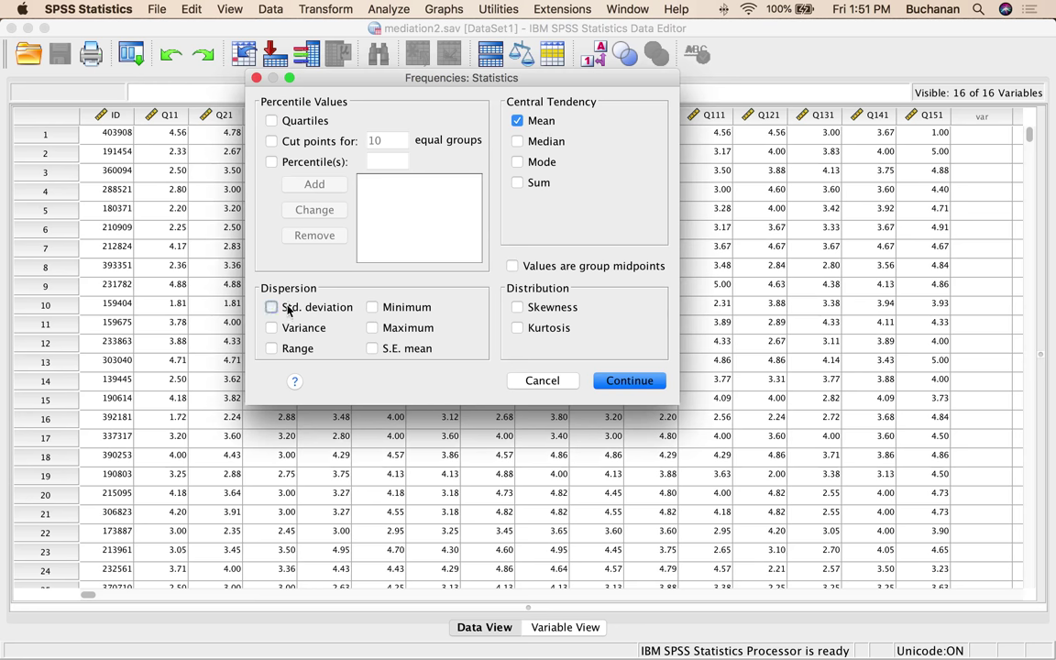
{"action": "left_click", "coordinate": [397, 312]}
{"action": "left_click", "coordinate": [394, 328]}
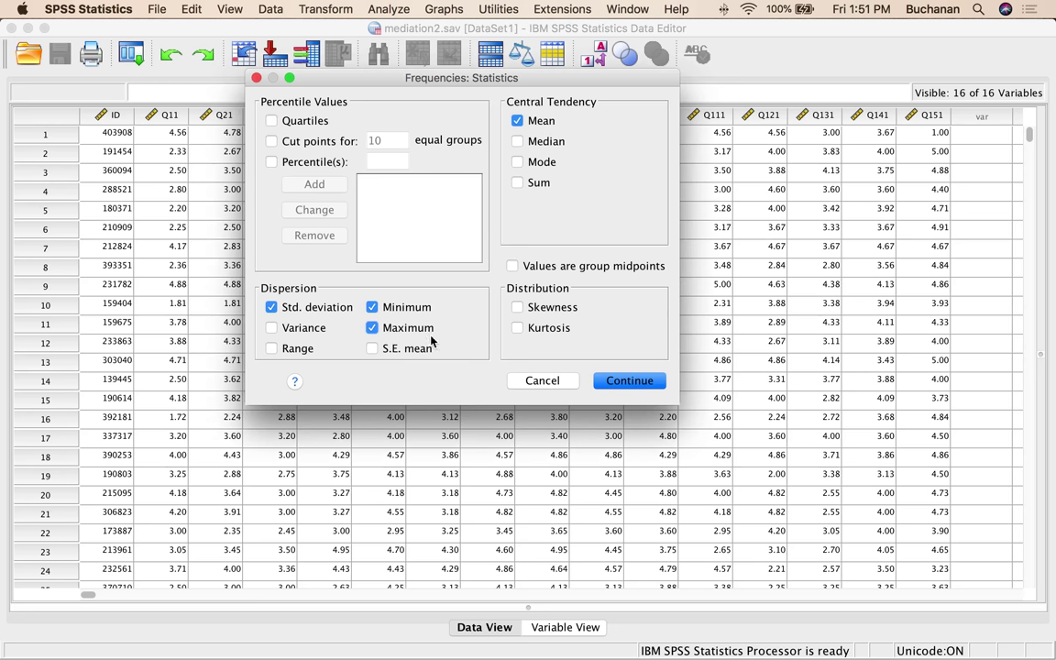
{"action": "left_click", "coordinate": [606, 381]}
{"action": "left_click", "coordinate": [278, 305]}
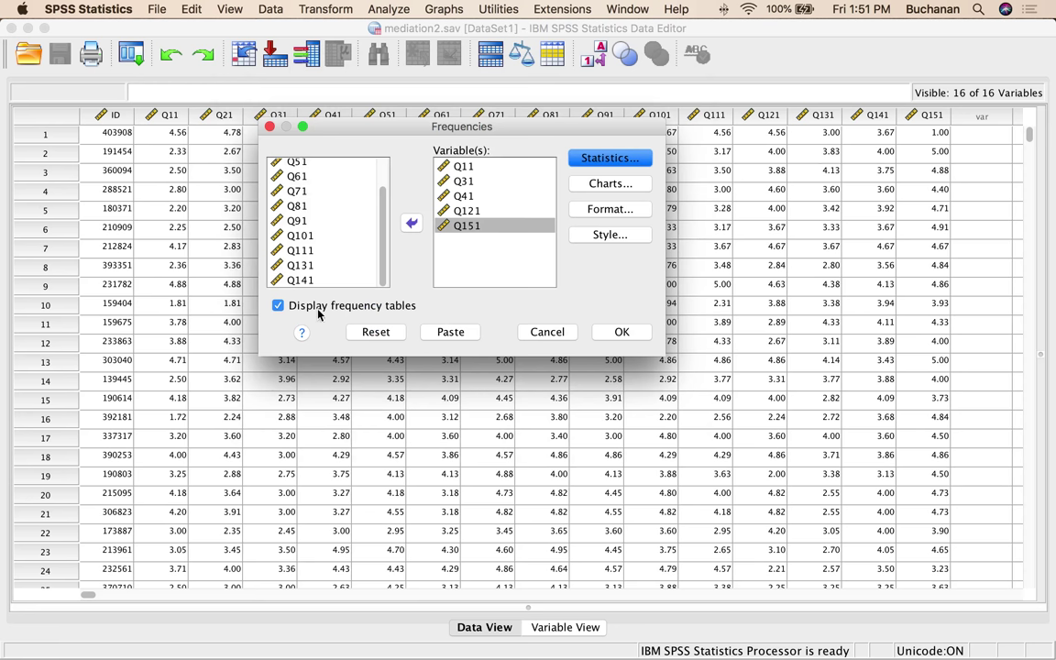
{"action": "left_click", "coordinate": [617, 332]}
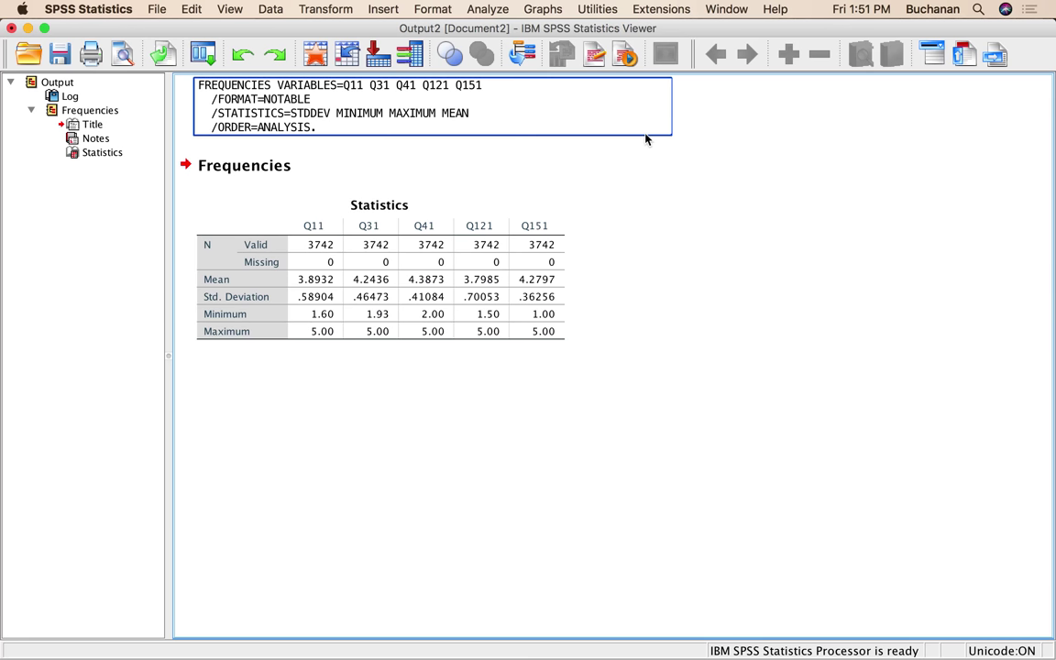
- Inspect the Statistics table: 0 missing, minimums 1.00–2.00, maximums 5.00 for all five items
{"action": "left_click", "coordinate": [336, 238]}
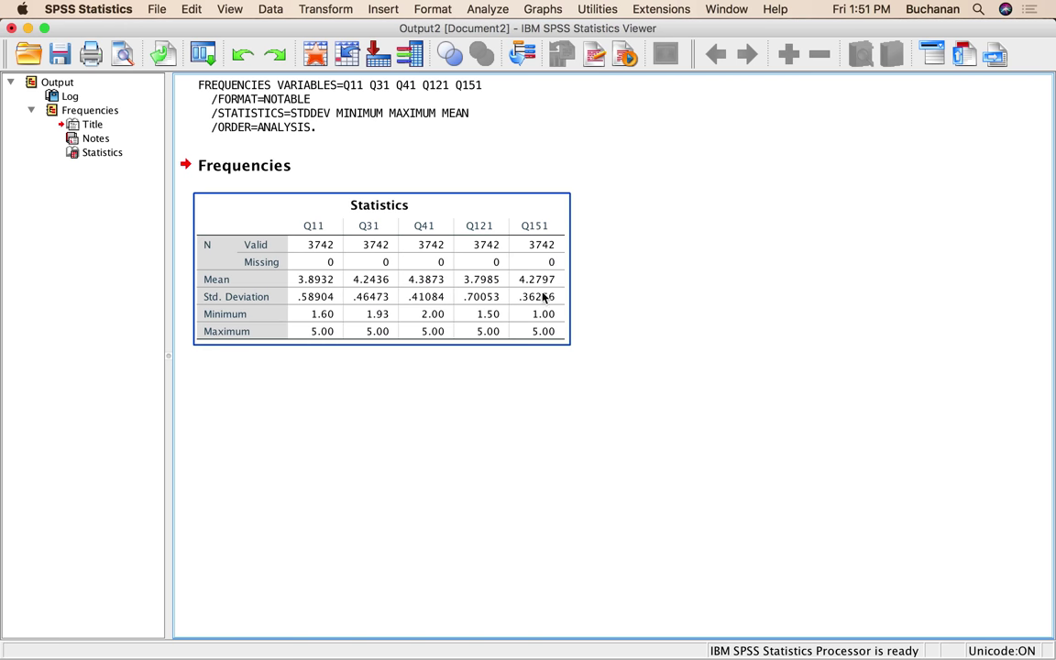
{"action": "left_click", "coordinate": [597, 317]}
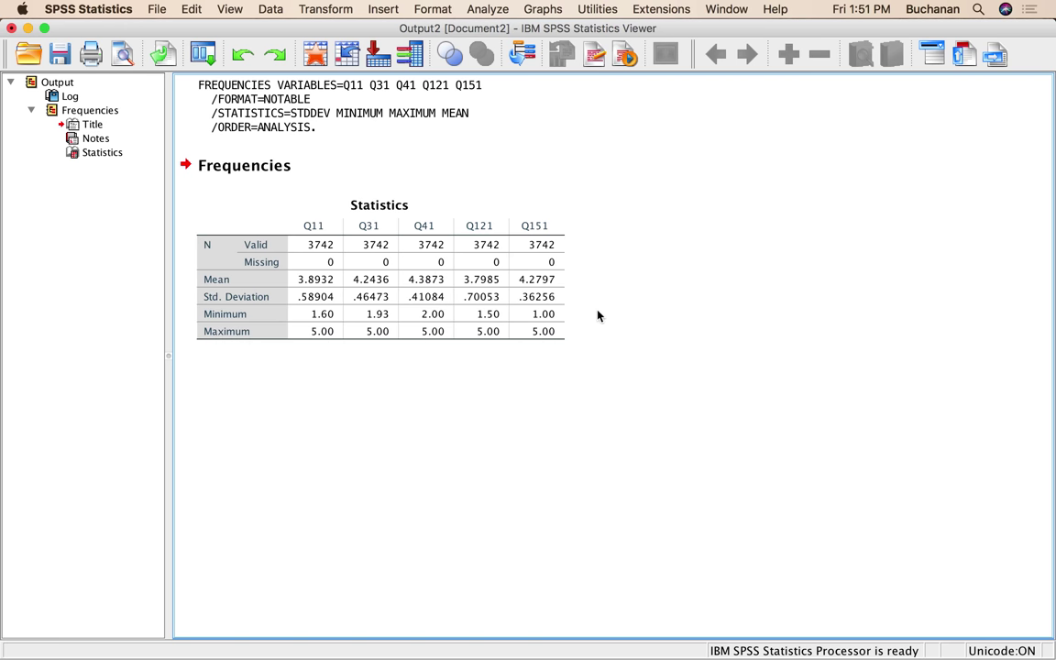
{"action": "left_click", "coordinate": [379, 264]}
{"action": "left_click", "coordinate": [595, 293]}
{"action": "left_click", "coordinate": [370, 325]}
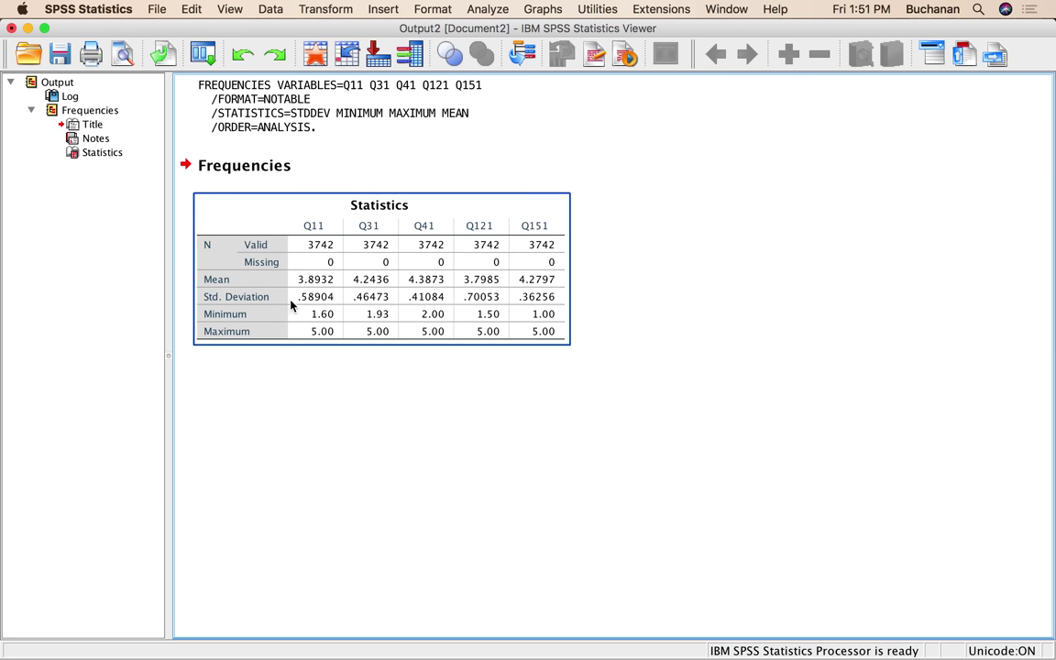
{"action": "left_click", "coordinate": [586, 308]}
{"action": "left_click", "coordinate": [561, 306]}
{"action": "left_click", "coordinate": [593, 319]}
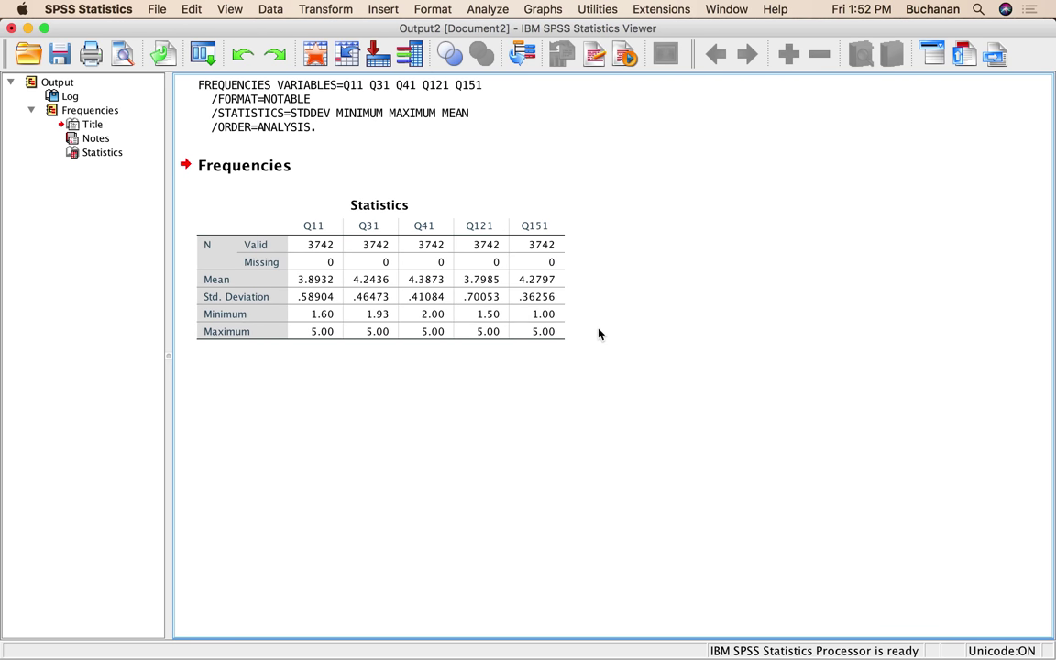
- Set up a Linear Regression with Q11 as dependent and Q31, Q41, Q121, Q151 as independents
{"action": "left_click", "coordinate": [478, 16]}
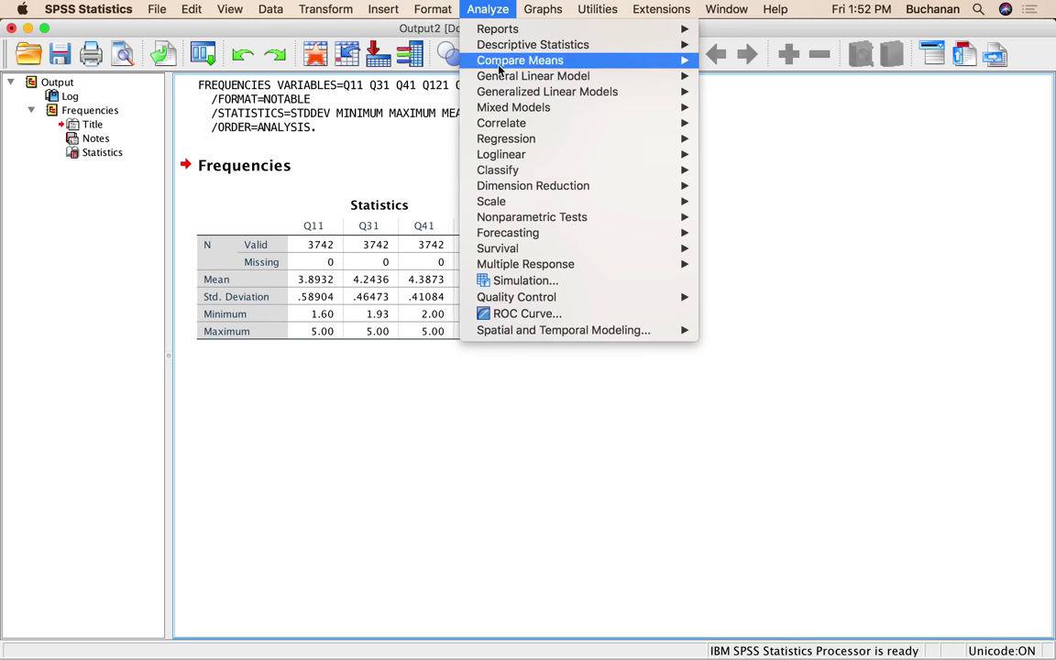
{"action": "mouse_move", "coordinate": [537, 139]}
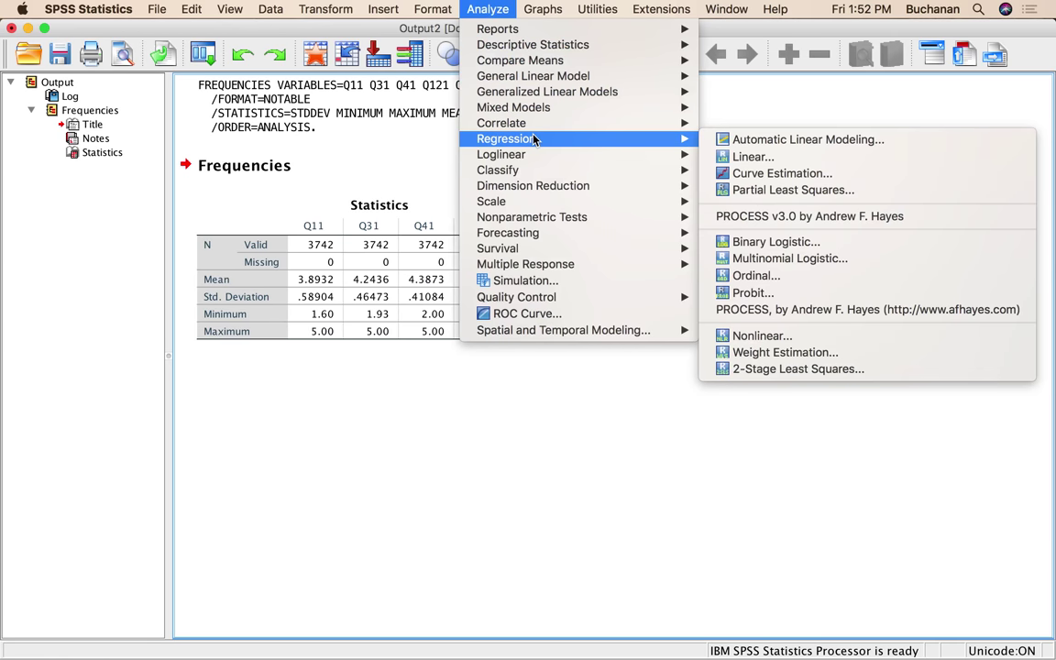
{"action": "left_click", "coordinate": [753, 160]}
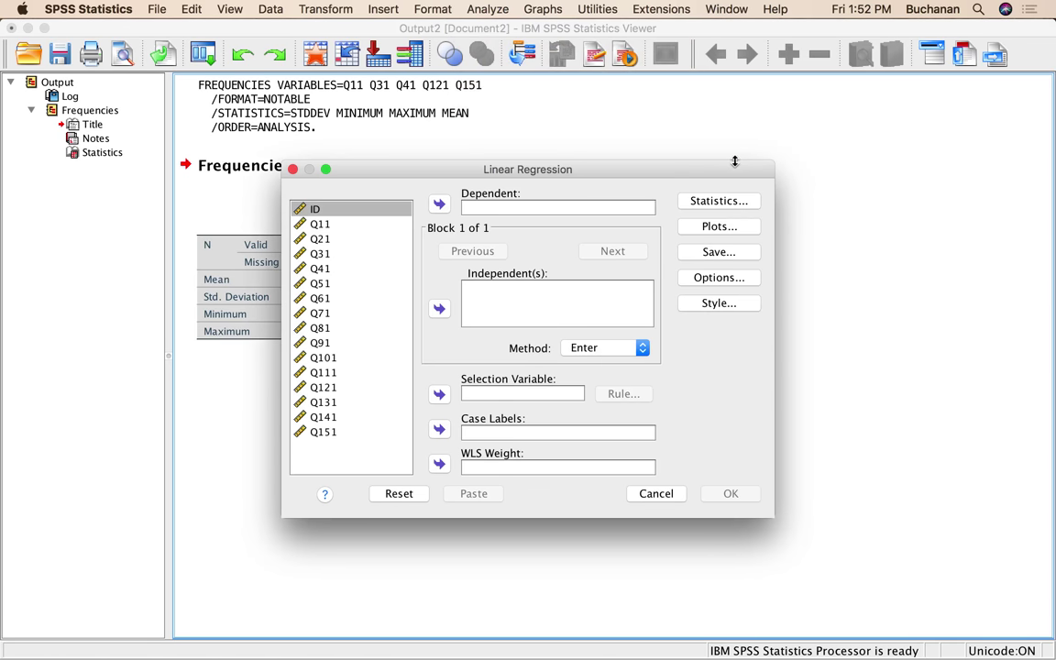
{"action": "left_click", "coordinate": [325, 227]}
{"action": "left_click", "coordinate": [438, 204]}
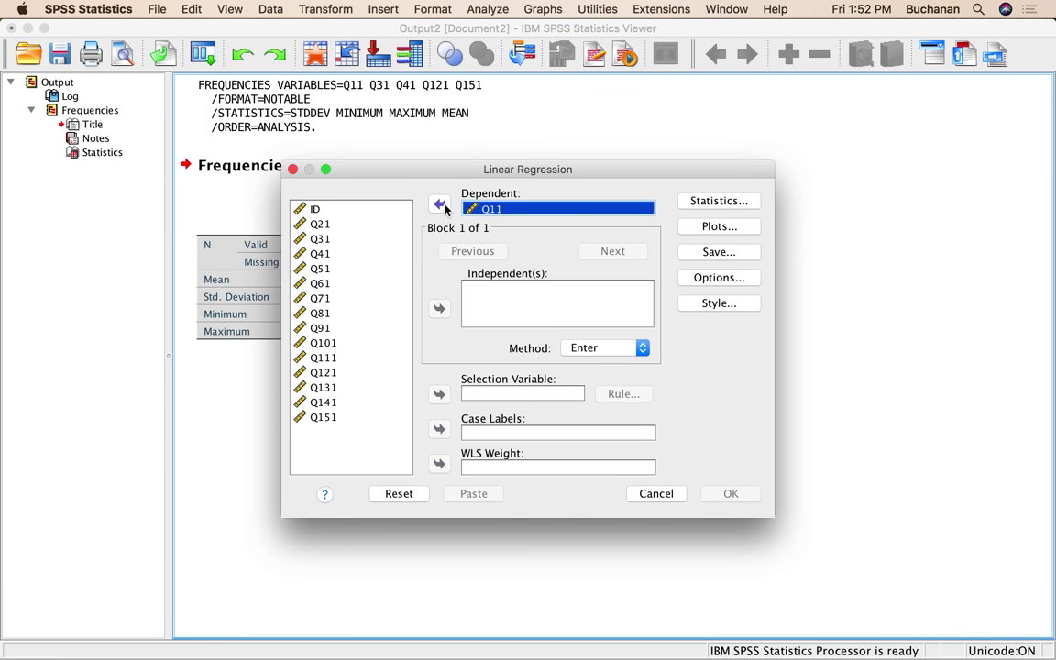
{"action": "left_click", "coordinate": [326, 239]}
{"action": "left_click", "coordinate": [321, 256], "text": "super"}
{"action": "left_click", "coordinate": [321, 372], "text": "super"}
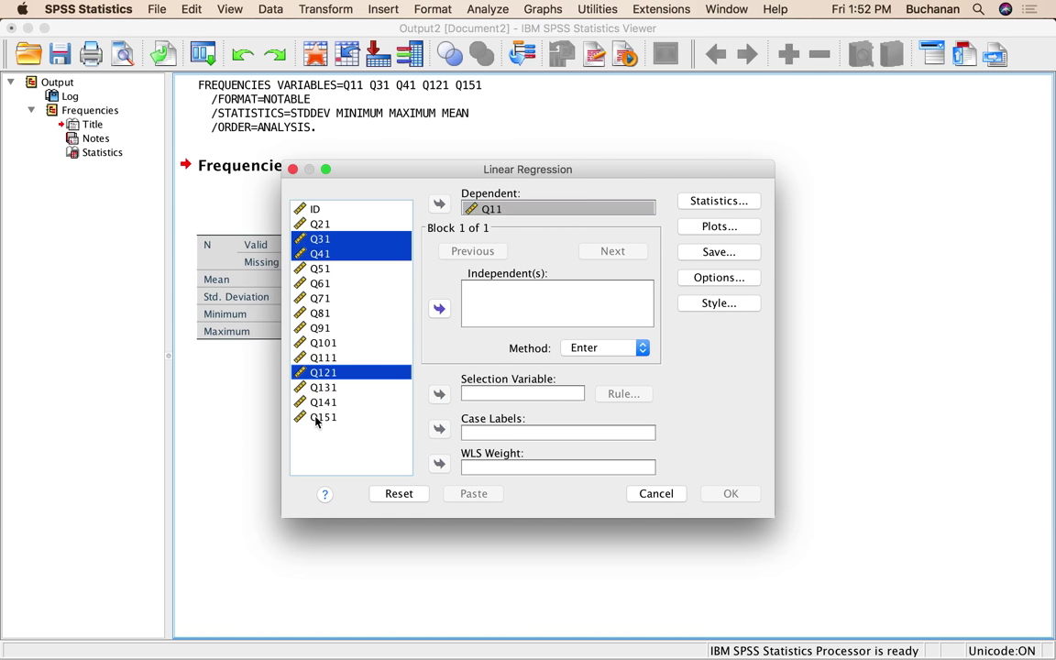
{"action": "left_click", "coordinate": [315, 418], "text": "super"}
{"action": "left_click", "coordinate": [439, 309]}
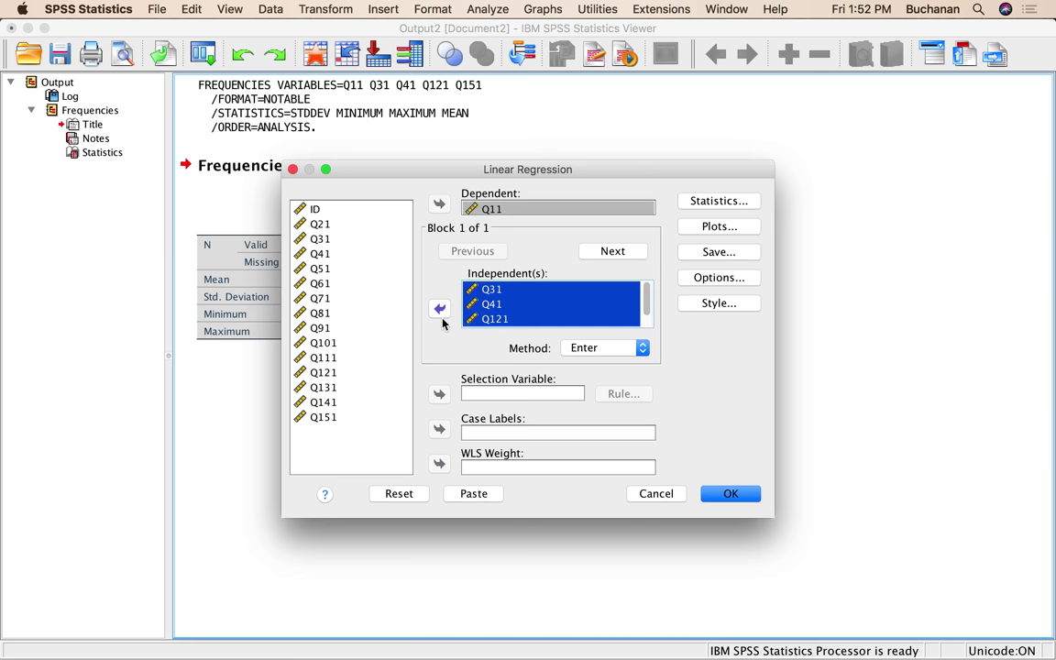
{"action": "scroll", "coordinate": [536, 319], "scroll_direction": "down", "scroll_amount": 2}
{"action": "scroll", "coordinate": [537, 319], "scroll_direction": "up", "scroll_amount": 2}
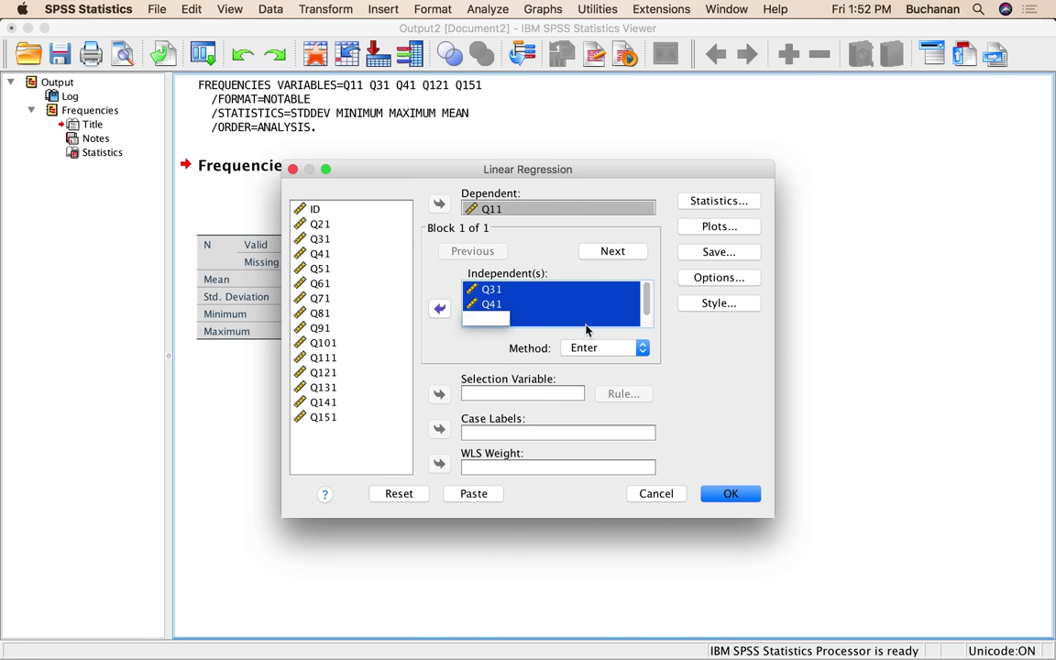
- Keep default statistics and plot *ZPRED (Y) against *ZRESID (X), with histogram and normal probability plot
{"action": "left_click", "coordinate": [721, 201]}
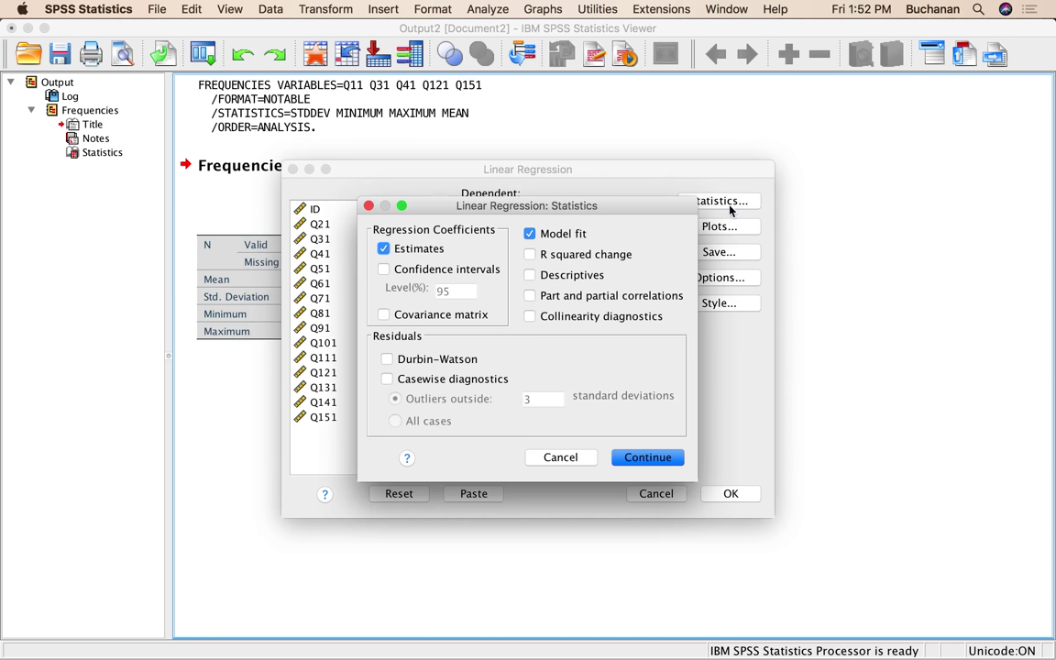
{"action": "left_click", "coordinate": [632, 455]}
{"action": "left_click", "coordinate": [729, 225]}
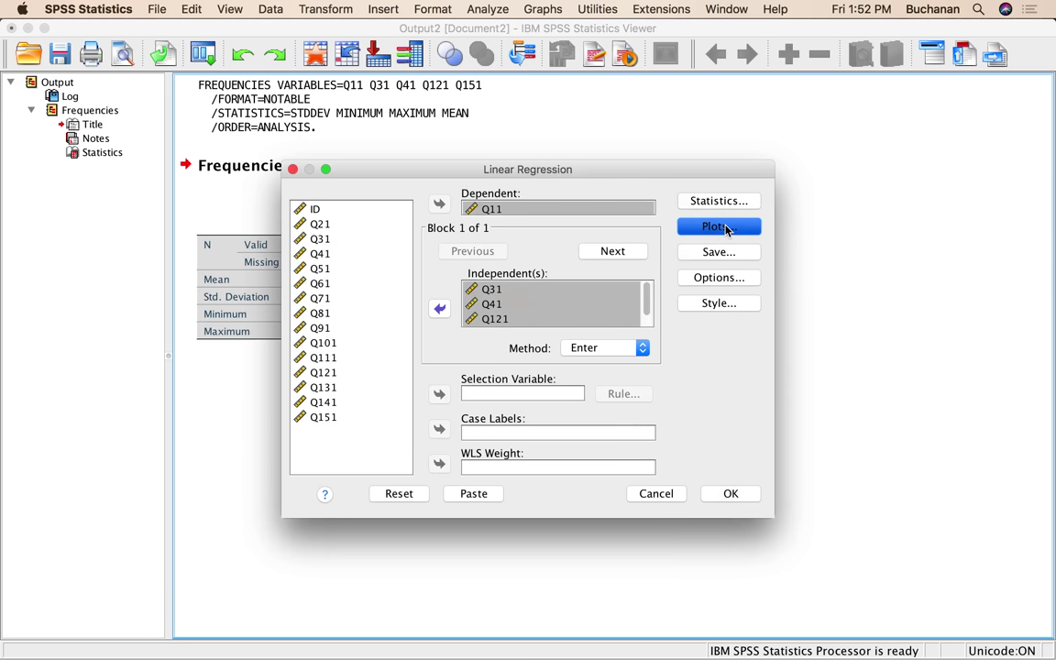
{"action": "left_click", "coordinate": [417, 259]}
{"action": "left_click", "coordinate": [519, 302]}
{"action": "left_click", "coordinate": [401, 273]}
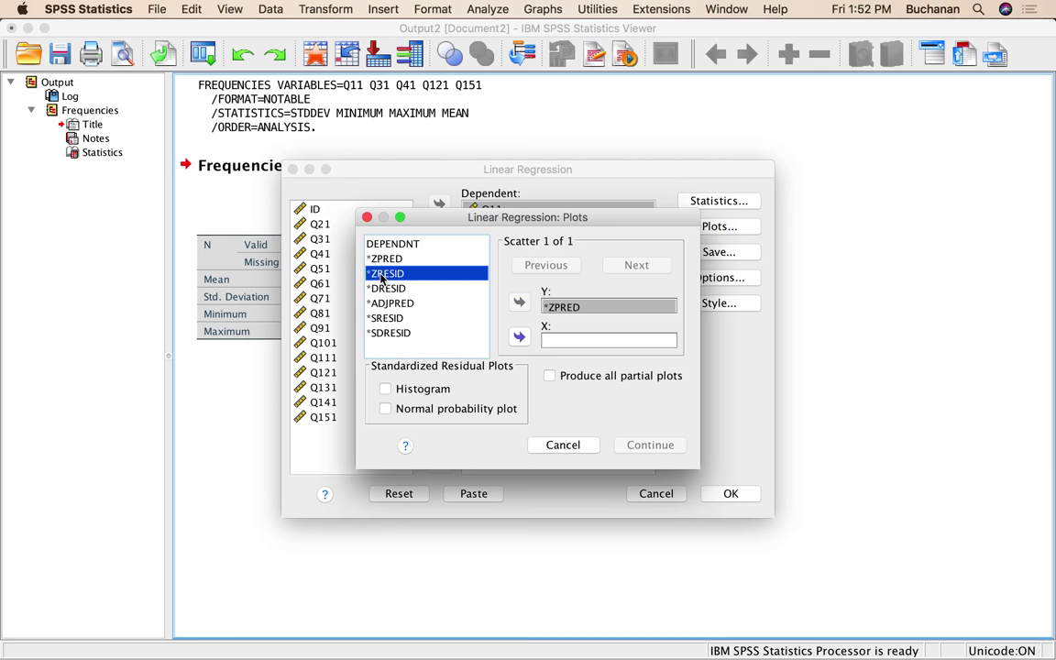
{"action": "left_click", "coordinate": [521, 338]}
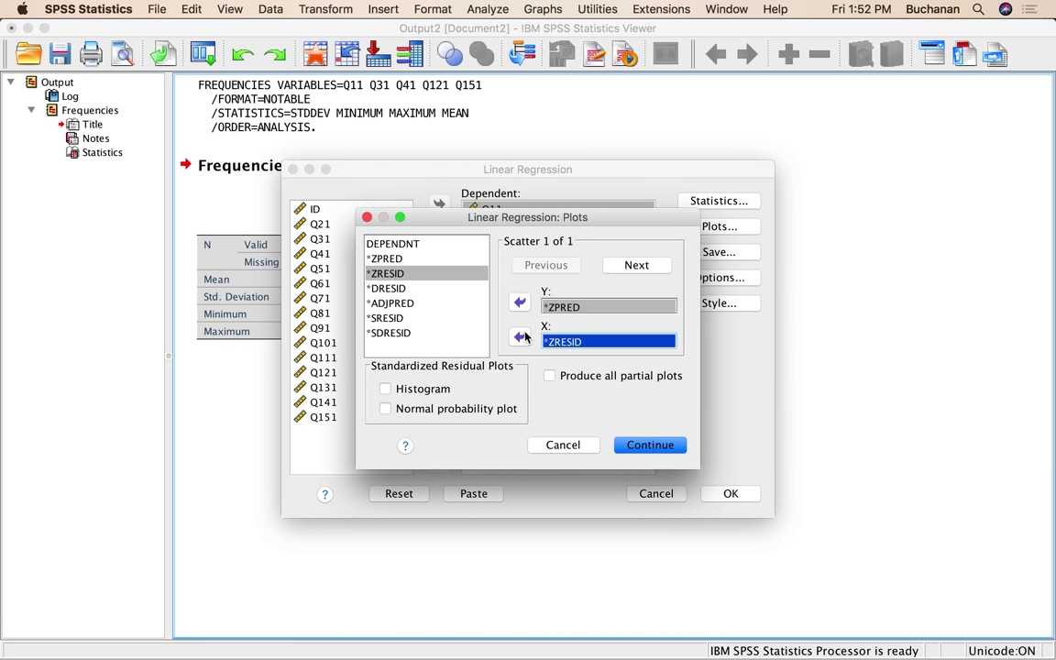
{"action": "left_click", "coordinate": [423, 392]}
{"action": "left_click", "coordinate": [424, 409]}
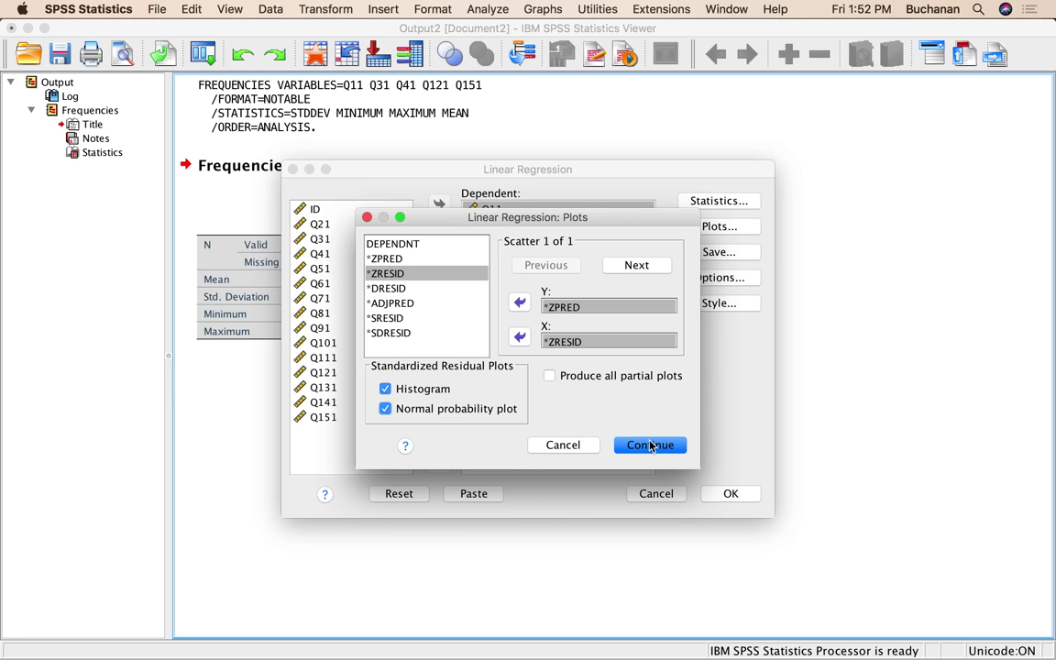
{"action": "left_click", "coordinate": [650, 444]}
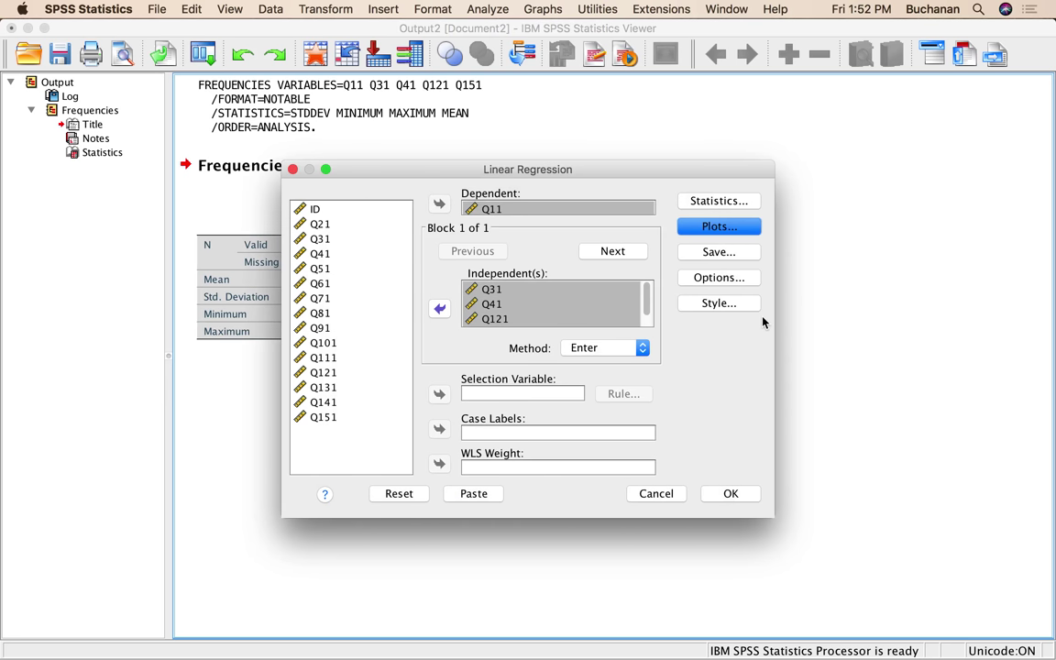
- Save Mahalanobis, Cook's and leverage values, then run the regression (R² .650, F 1733.173)
{"action": "left_click", "coordinate": [740, 256]}
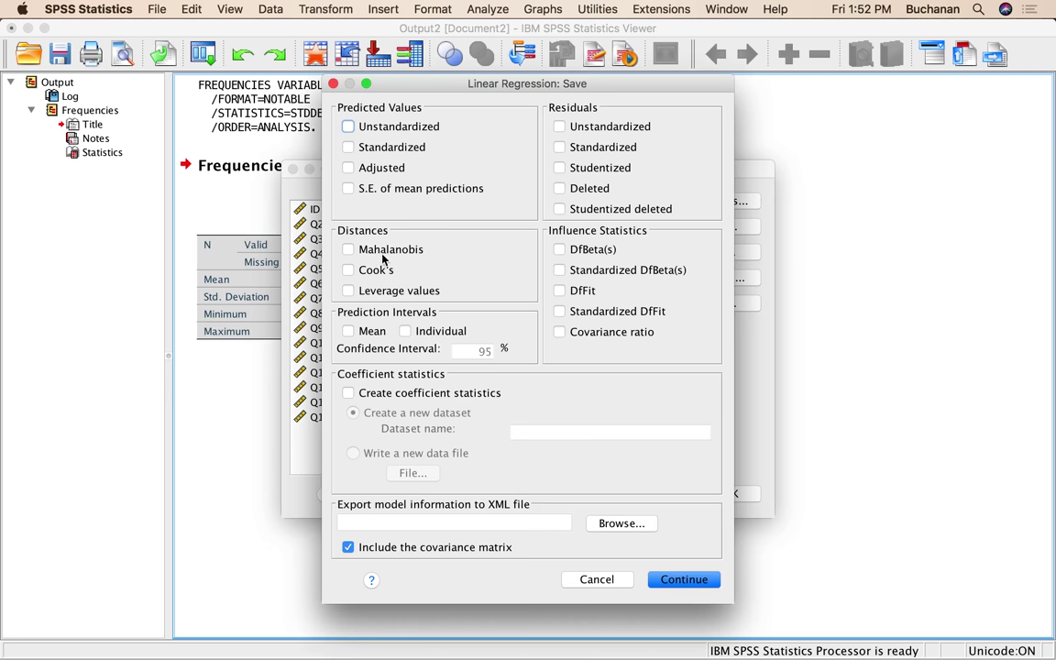
{"action": "left_click", "coordinate": [348, 249]}
{"action": "left_click", "coordinate": [376, 269]}
{"action": "left_click", "coordinate": [385, 291]}
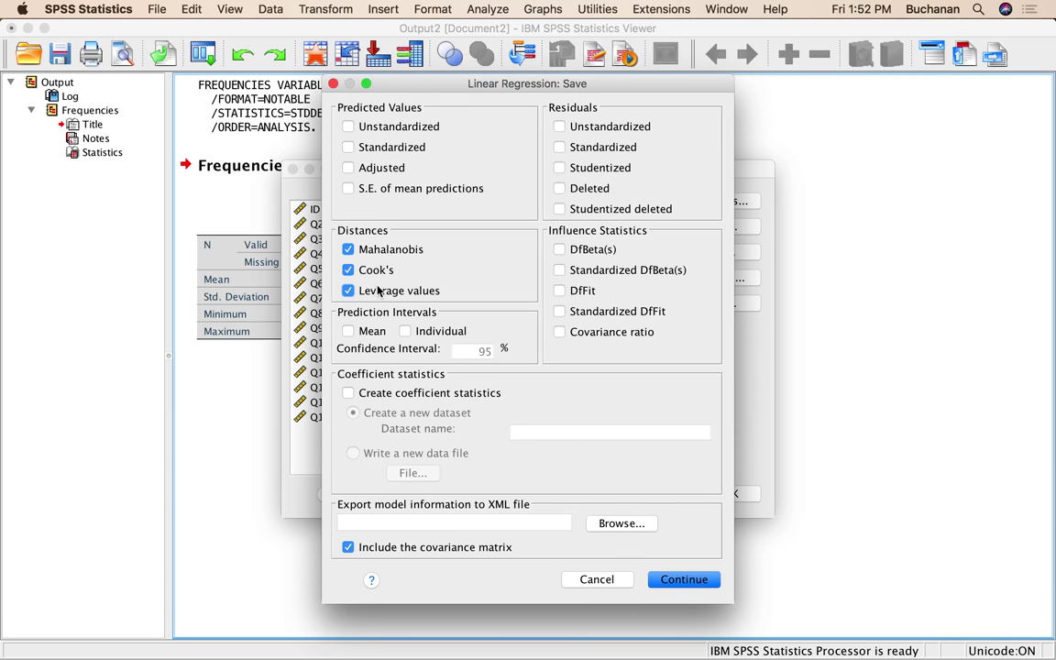
{"action": "left_click", "coordinate": [689, 580]}
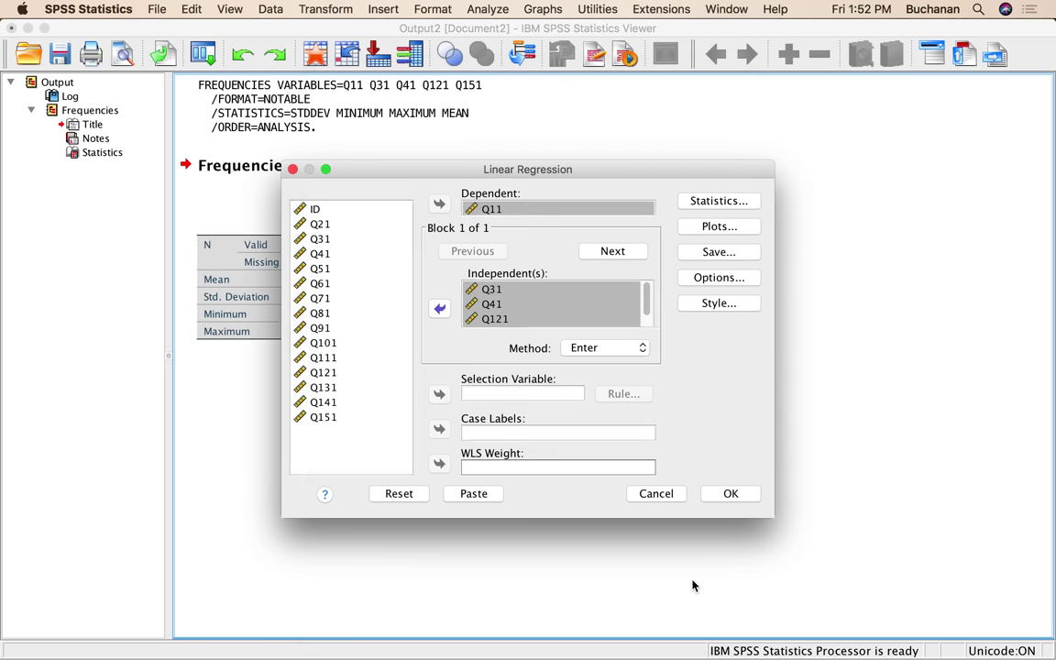
{"action": "left_click", "coordinate": [728, 499]}
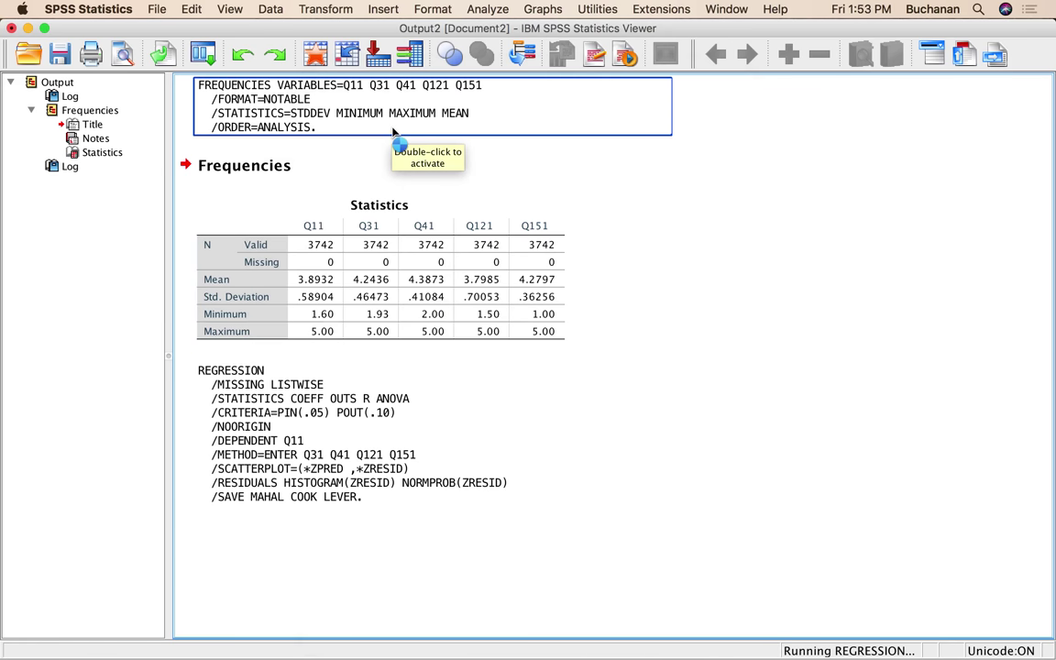
- Go to the Data View and scroll right to the new MAH_1, COO_1 and LEV_1 columns
{"action": "left_click", "coordinate": [346, 55]}
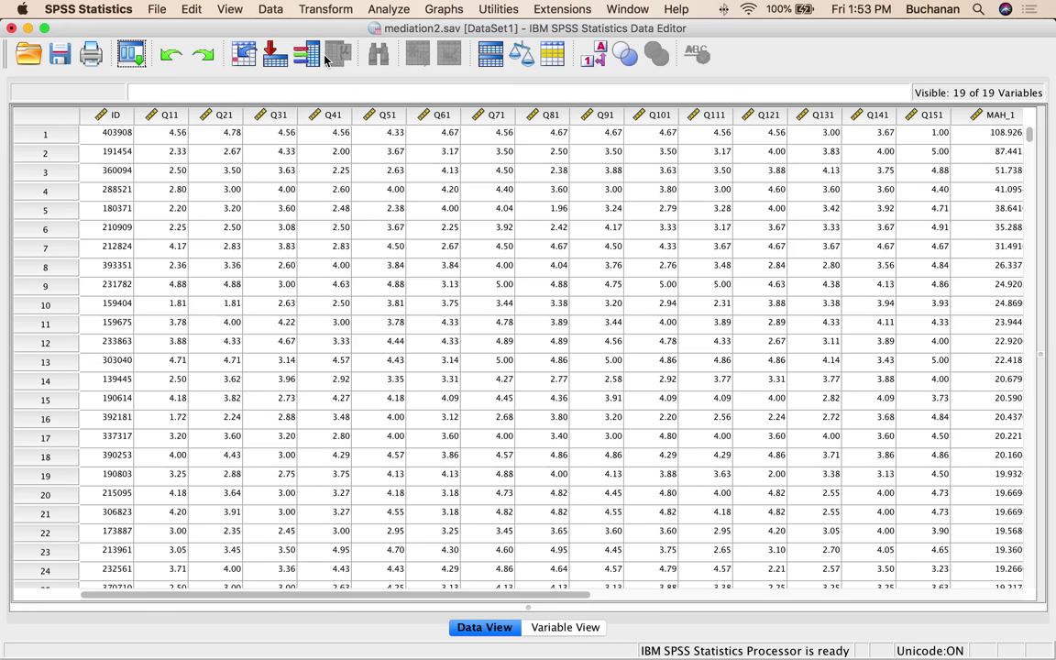
{"action": "scroll", "coordinate": [387, 237], "scroll_direction": "right", "scroll_amount": 10}
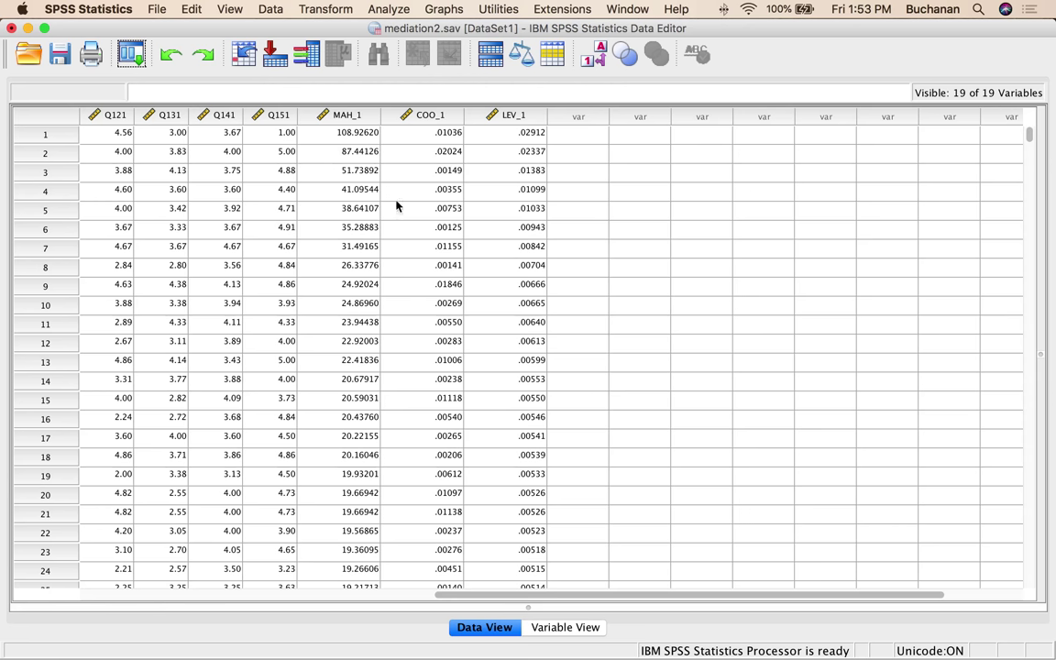
{"action": "mouse_move", "coordinate": [514, 632]}
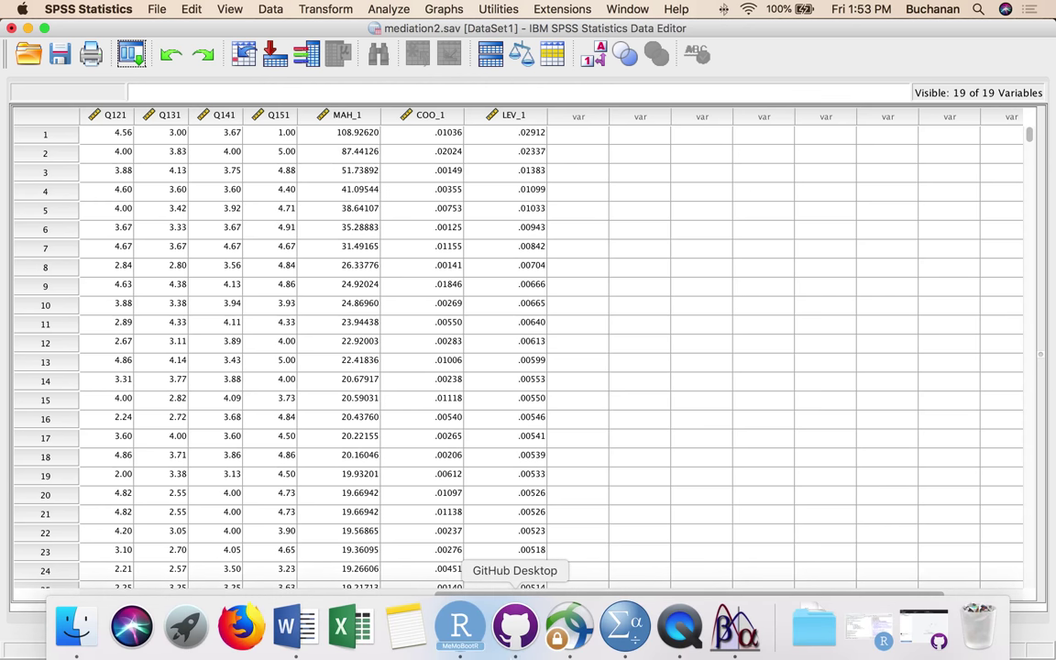
- In the Word notes, enter 4 after 'DF =' for the Mahalanobis check
{"action": "left_click", "coordinate": [295, 633]}
{"action": "scroll", "coordinate": [353, 370], "scroll_direction": "down", "scroll_amount": 5}
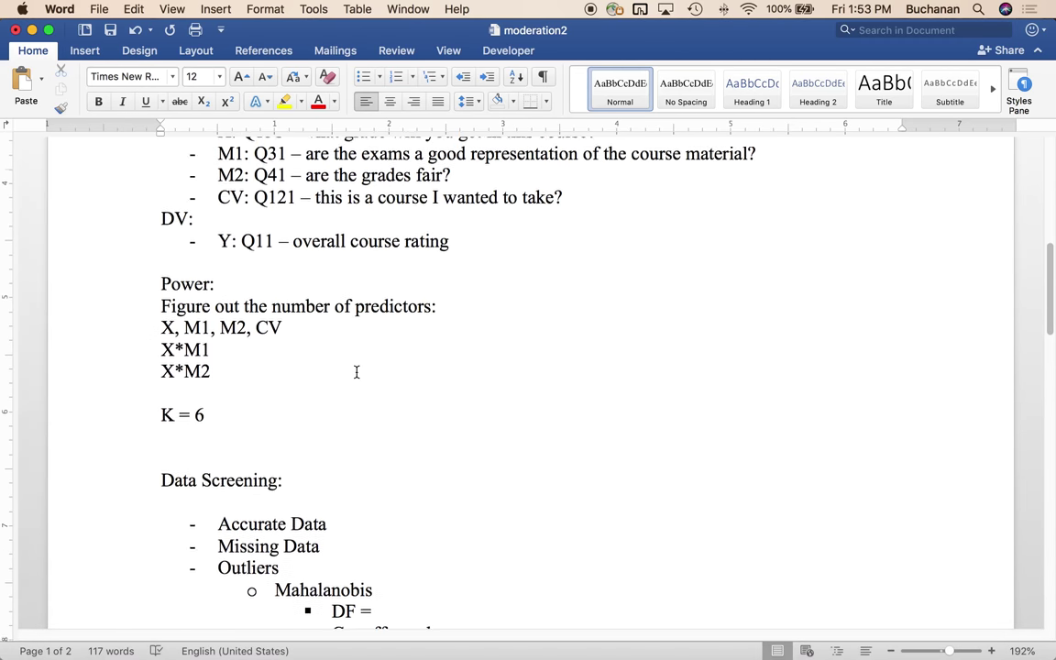
{"action": "scroll", "coordinate": [356, 371], "scroll_direction": "down", "scroll_amount": 4}
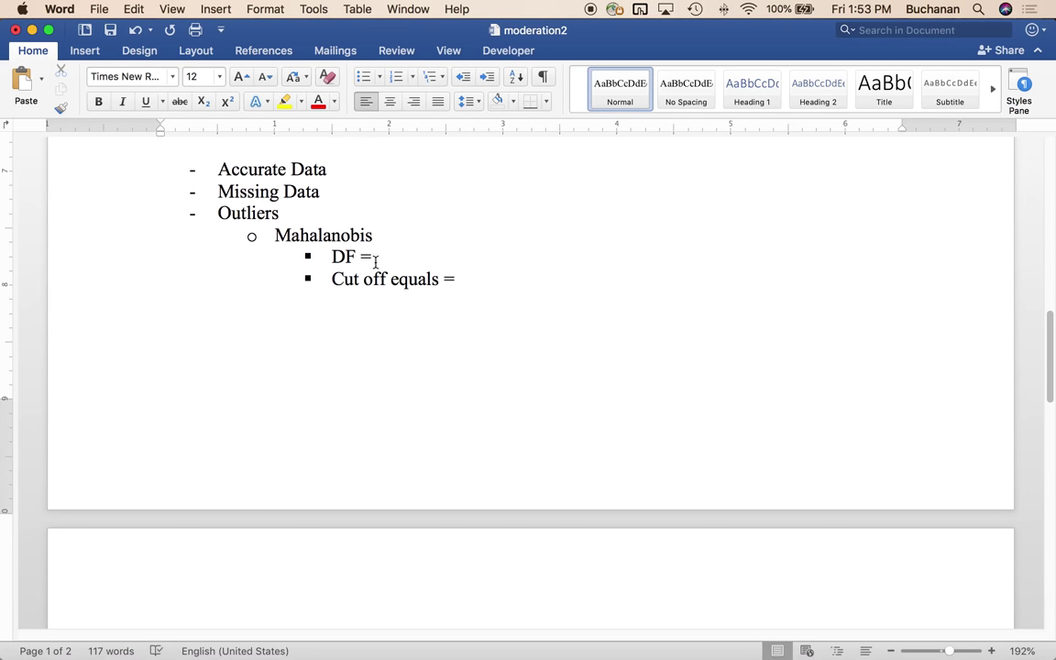
{"action": "left_click", "coordinate": [397, 258]}
{"action": "type", "text": "4"}
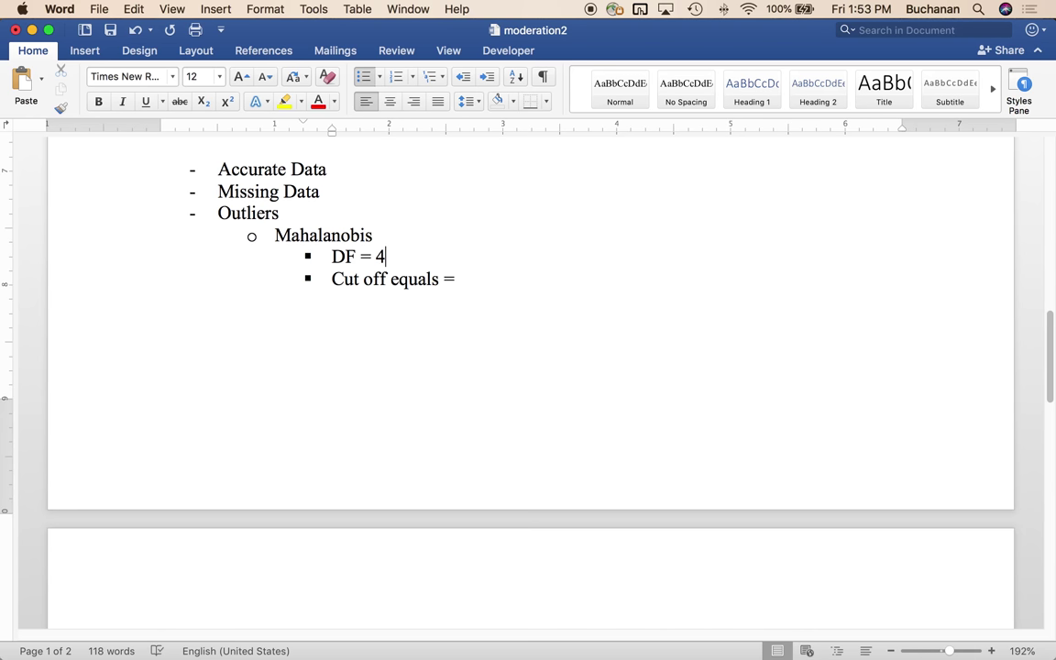
- Record the chi-square cutoff of 18.47 after 'Cut off equals ='
{"action": "scroll", "coordinate": [370, 313], "scroll_direction": "up", "scroll_amount": 3}
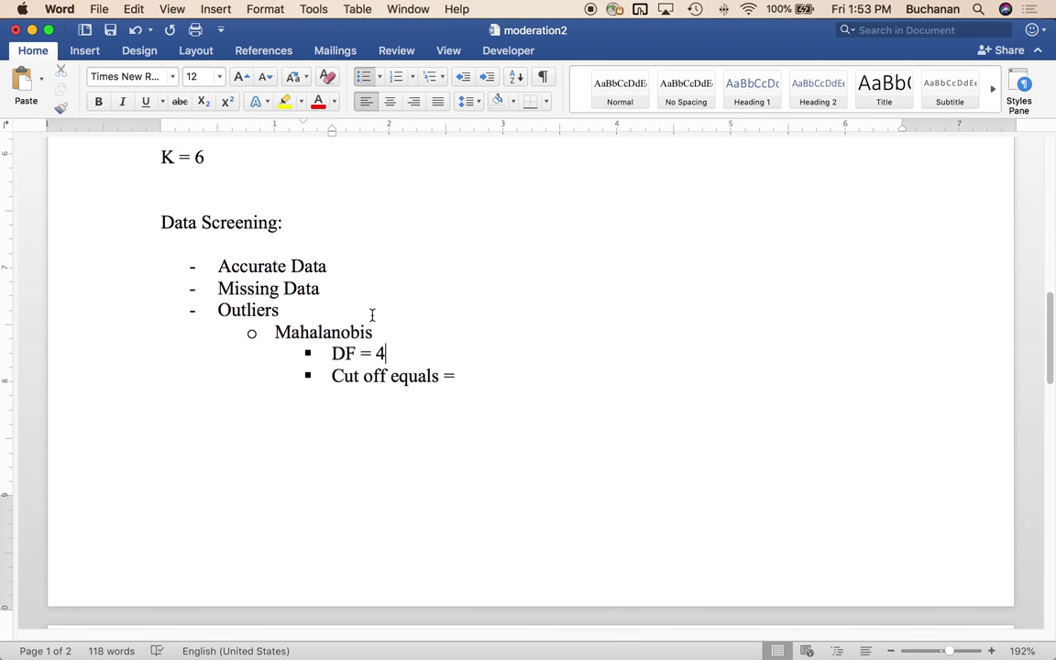
{"action": "scroll", "coordinate": [372, 314], "scroll_direction": "up", "scroll_amount": 5}
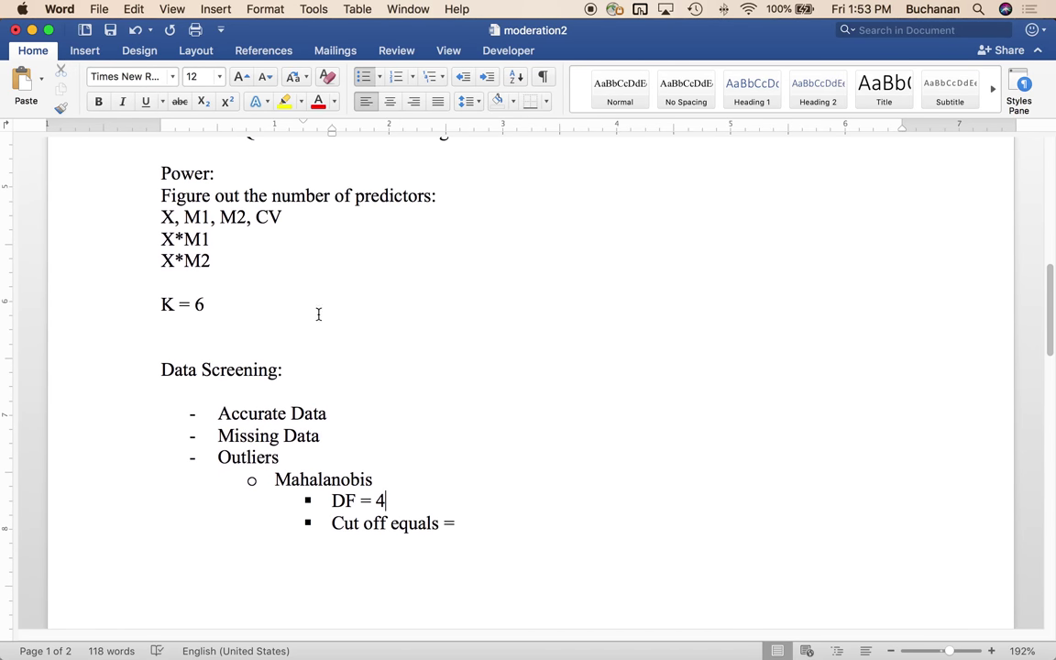
{"action": "left_click_drag", "start_coordinate": [166, 216], "coordinate": [289, 217]}
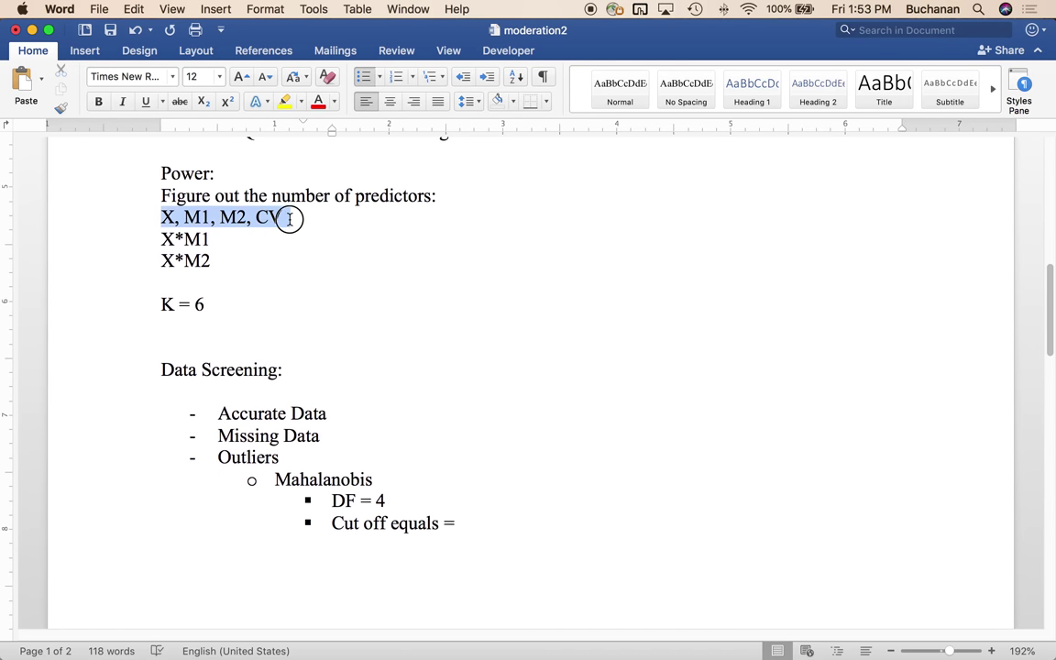
{"action": "left_click", "coordinate": [479, 516]}
{"action": "scroll", "coordinate": [480, 518], "scroll_direction": "down", "scroll_amount": 10}
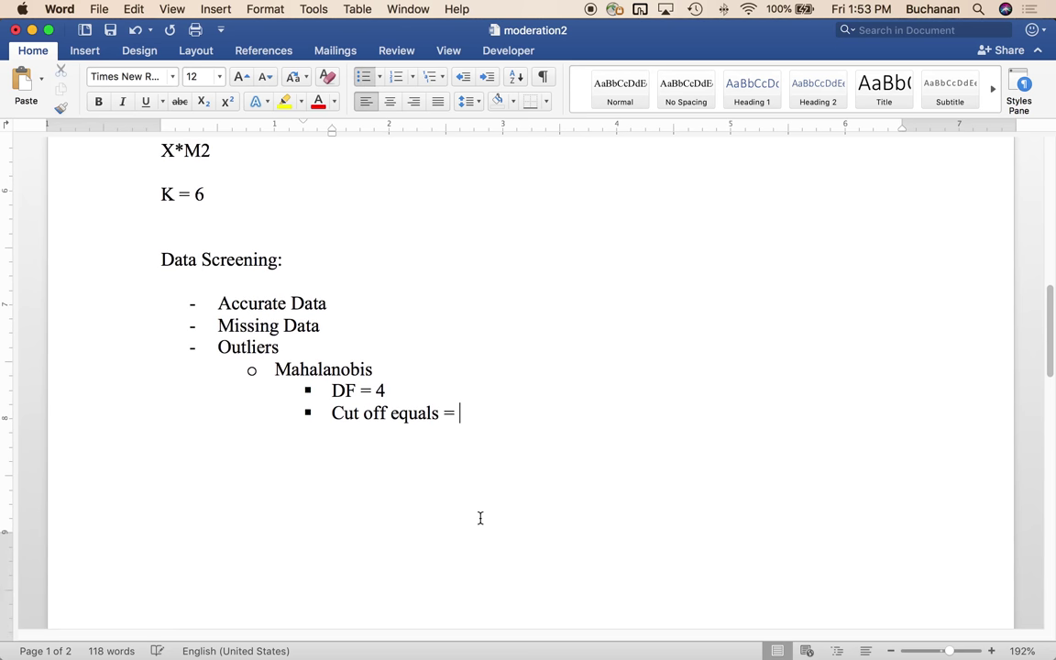
{"action": "scroll", "coordinate": [480, 520], "scroll_direction": "down", "scroll_amount": 5}
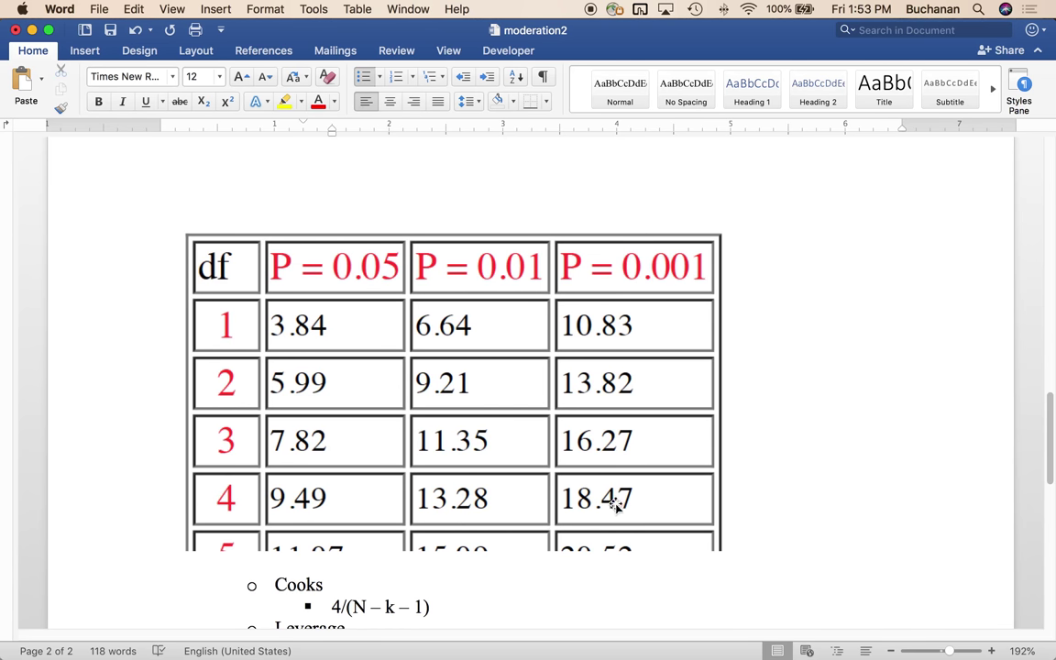
{"action": "scroll", "coordinate": [543, 501], "scroll_direction": "up", "scroll_amount": 10}
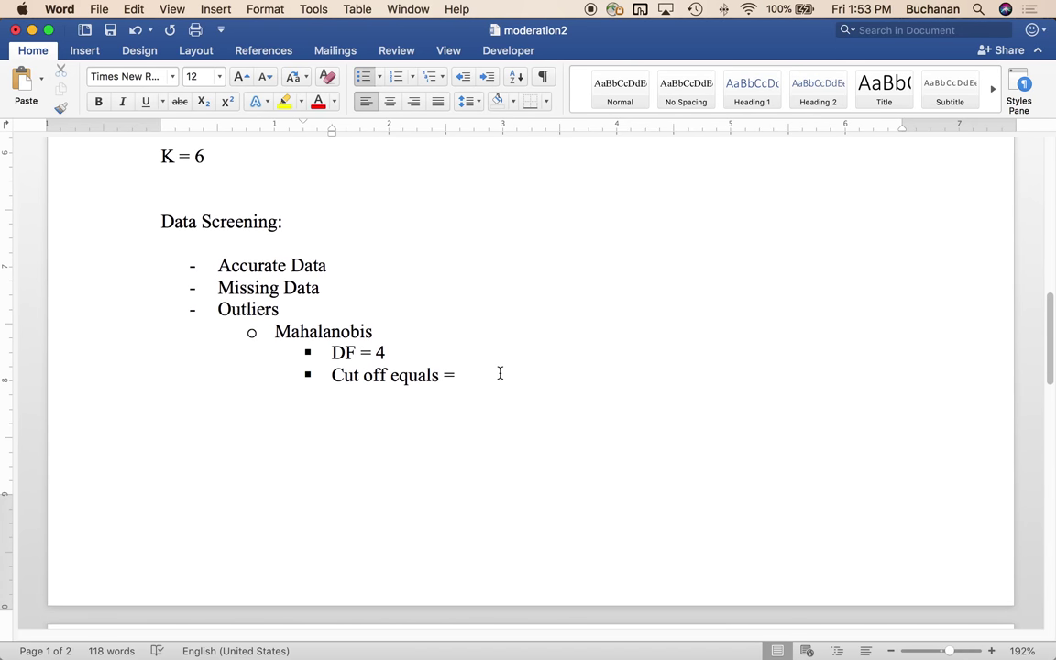
{"action": "left_click", "coordinate": [500, 373]}
{"action": "type", "text": "18.47"}
{"action": "scroll", "coordinate": [530, 367], "scroll_direction": "down", "scroll_amount": 15}
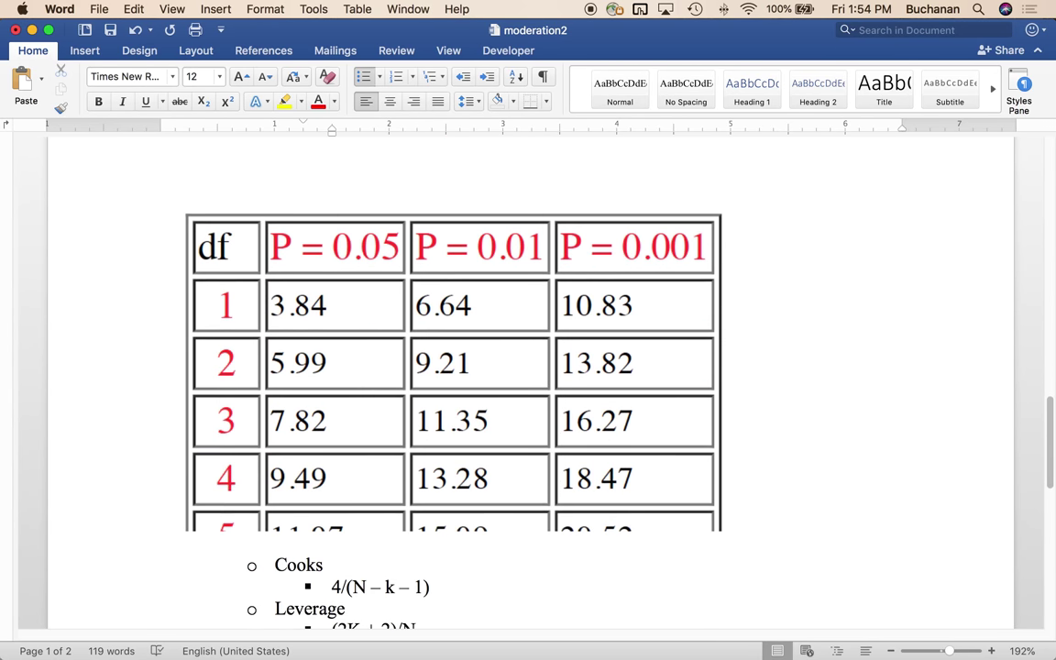
- Add the worked Cook's cutoff 4/(3742 - 4 - 1) = .0011 under the Cook's formula
{"action": "left_click", "coordinate": [429, 387]}
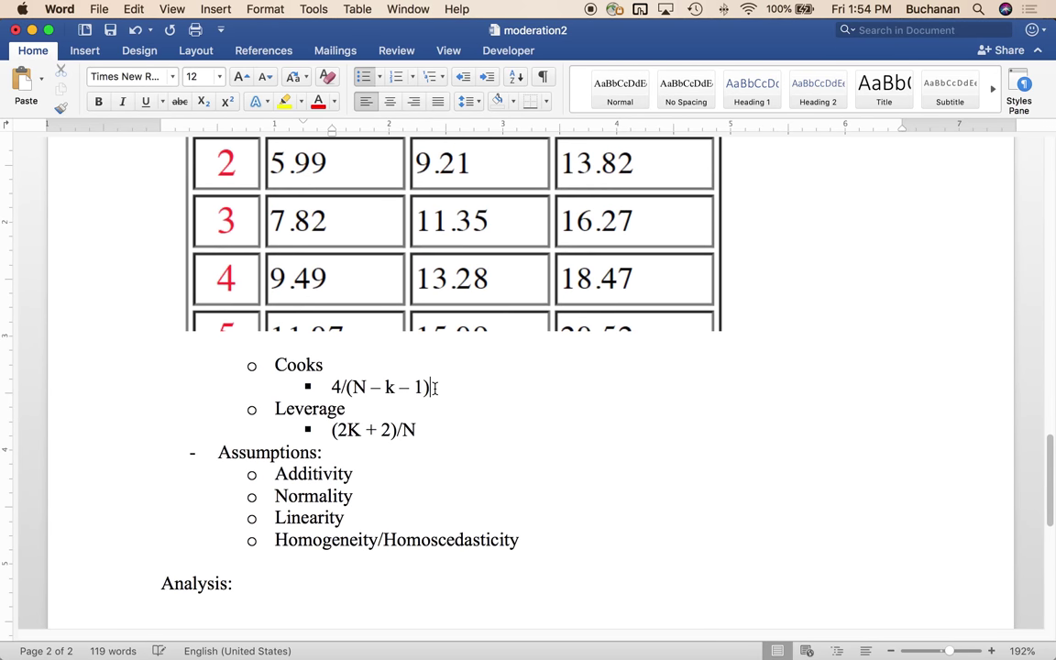
{"action": "key", "text": "Return"}
{"action": "type", "text": "4/("}
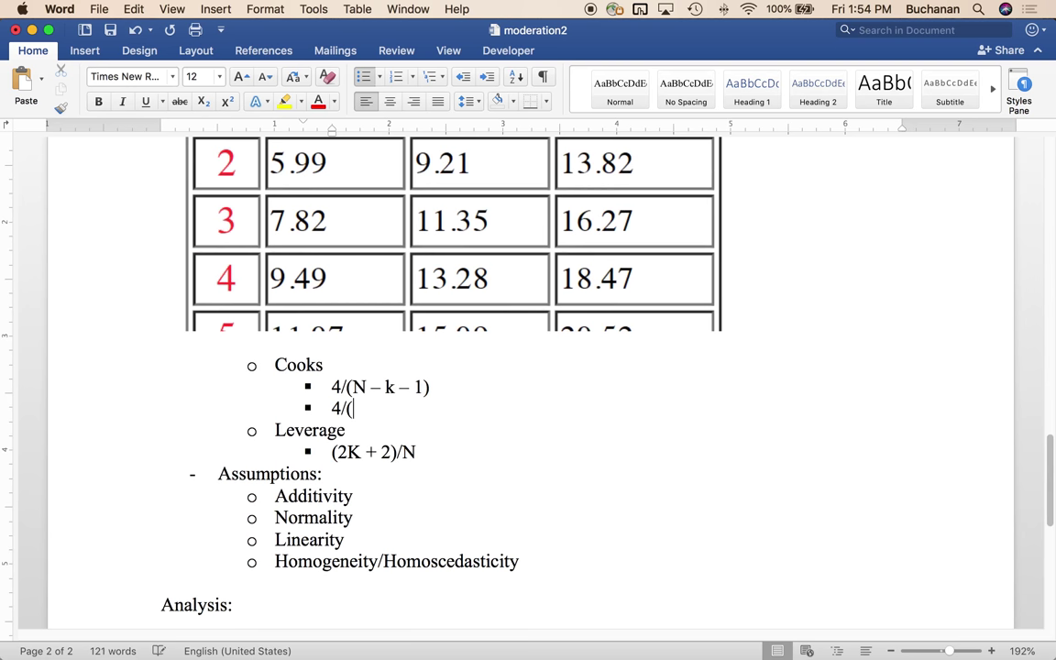
{"action": "type", "text": "3742"}
{"action": "type", "text": " - 4 - 1)"}
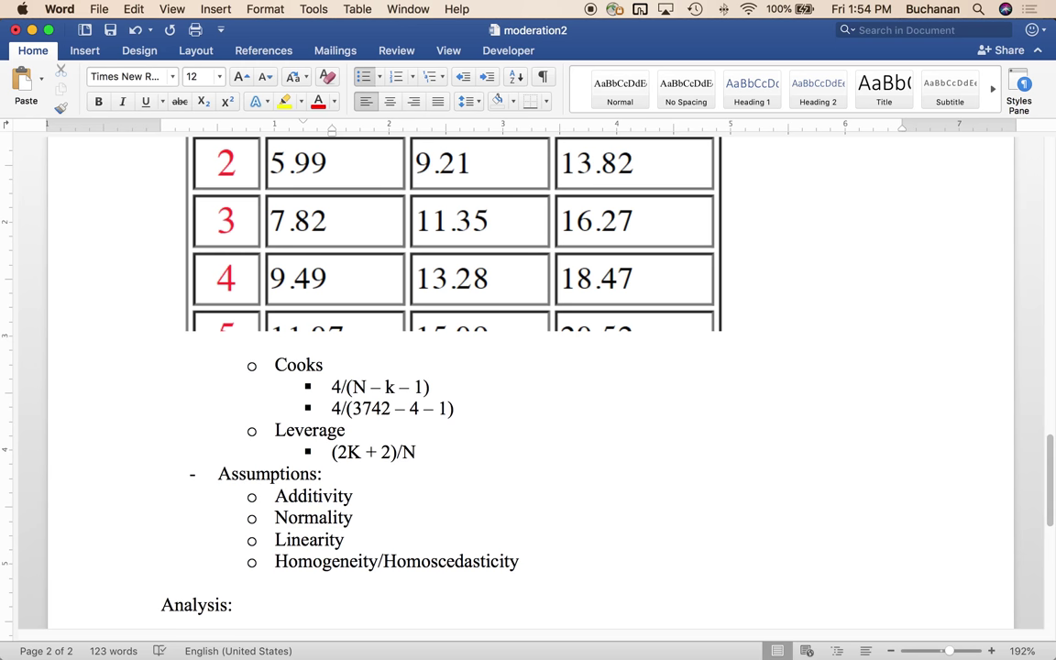
{"action": "type", "text": "= .0011"}
- Add the worked leverage cutoff (2*4+2)/3742 = .0027 under the leverage formula
{"action": "key", "text": "Down"}
{"action": "key", "text": "Return"}
{"action": "type", "text": "("}
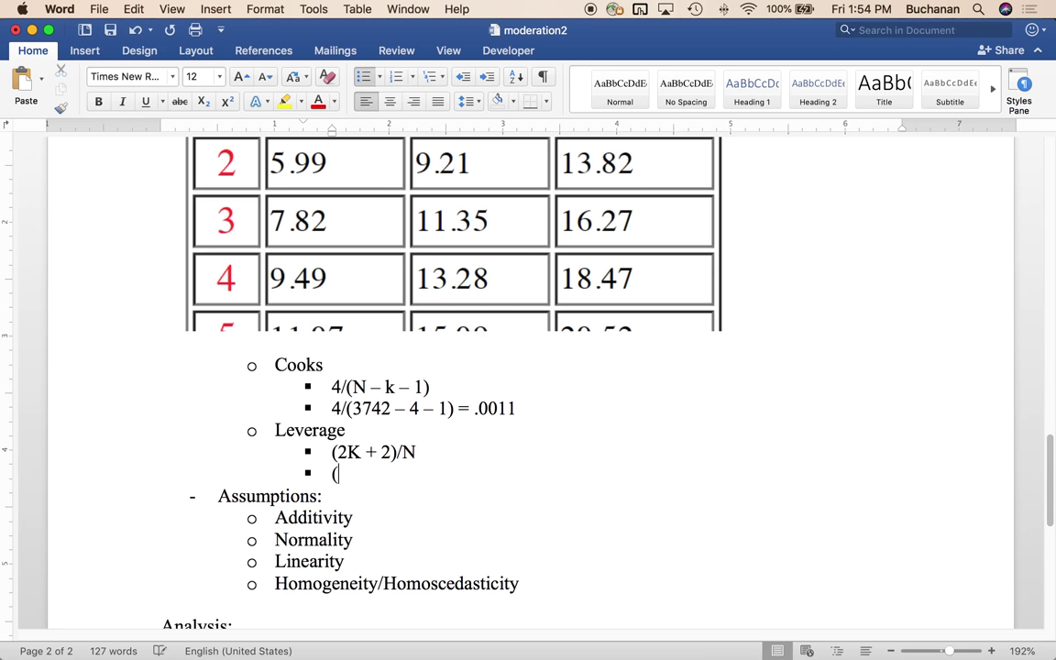
{"action": "type", "text": "2*4+2)/36"}
{"action": "key", "text": "BackSpace"}
{"action": "type", "text": "742"}
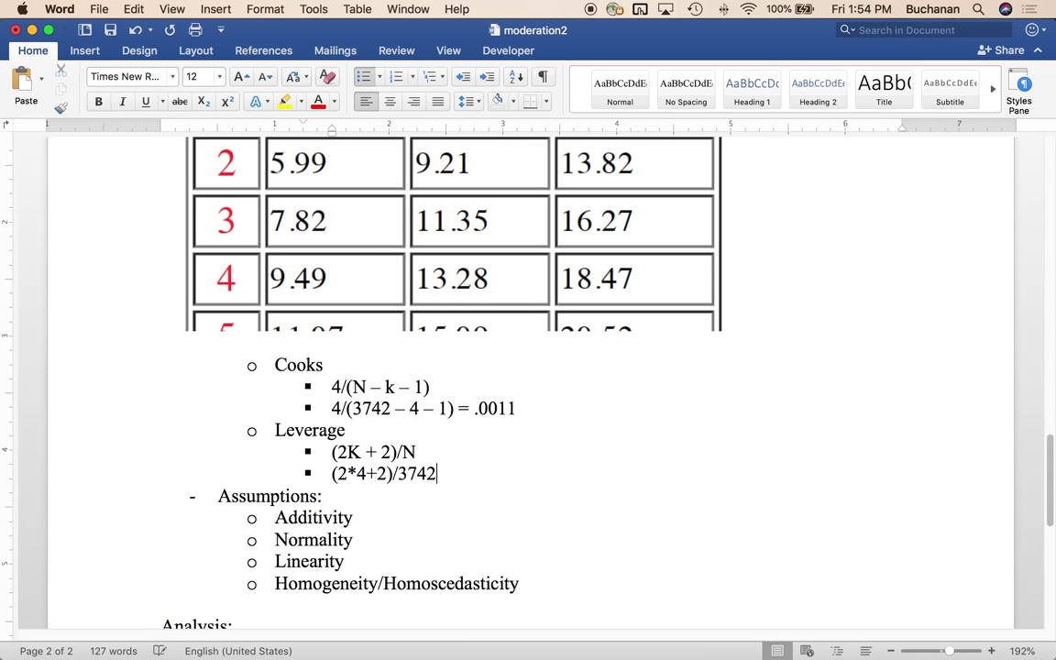
{"action": "type", "text": " = ."}
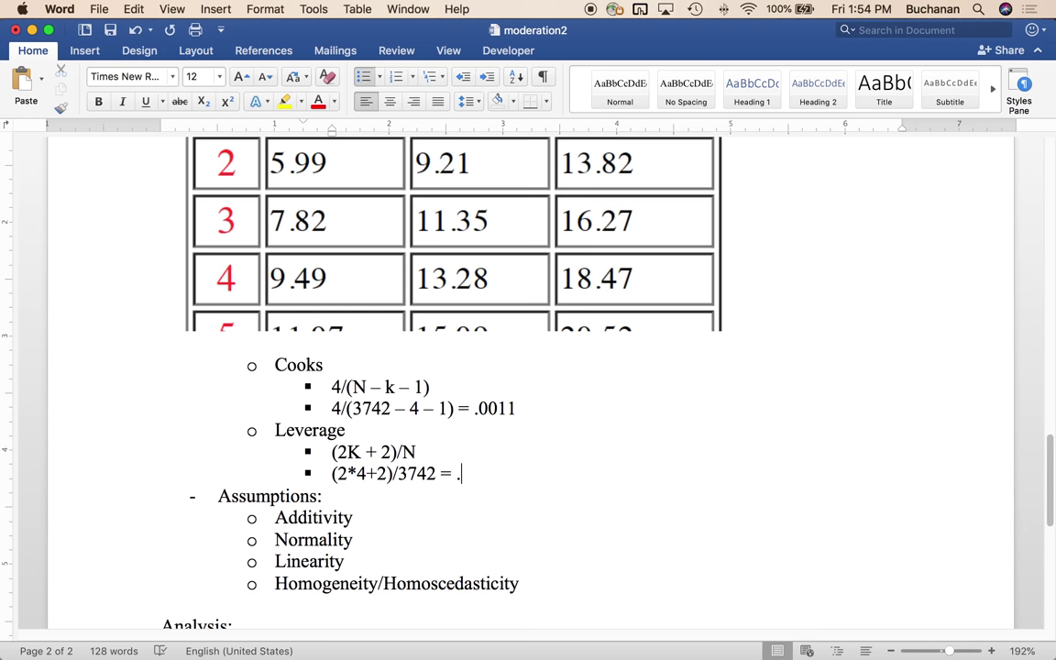
{"action": "type", "text": "0027"}
- Compute a bad_mahal variable as MAH_1 > 18.47 and view the new column in the data grid
{"action": "mouse_move", "coordinate": [406, 641]}
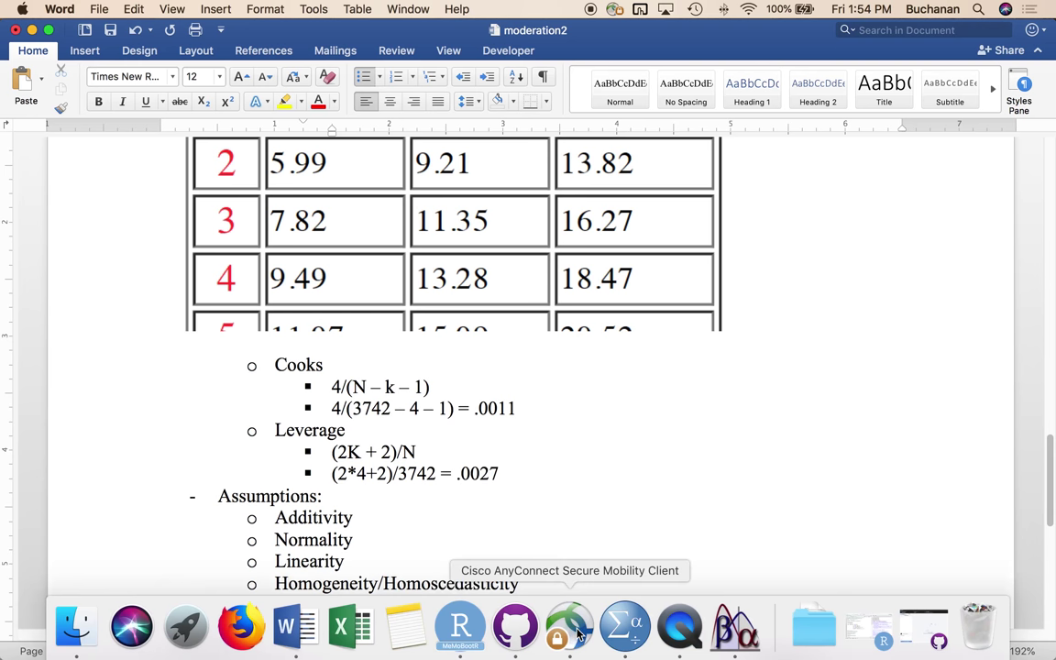
{"action": "left_click", "coordinate": [626, 628]}
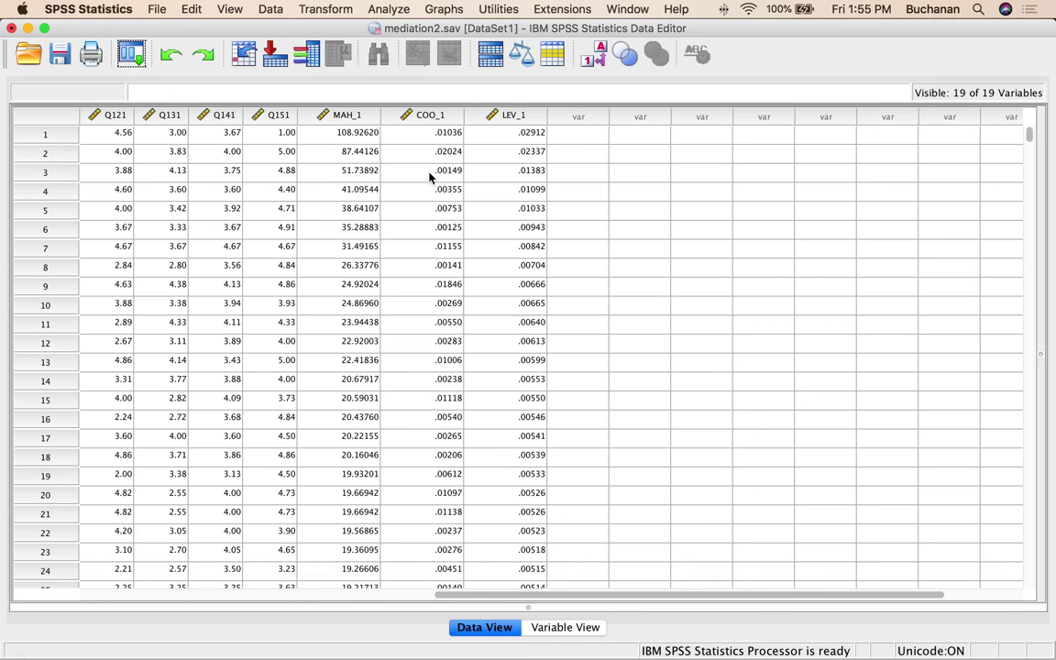
{"action": "left_click", "coordinate": [321, 11]}
{"action": "left_click", "coordinate": [327, 30]}
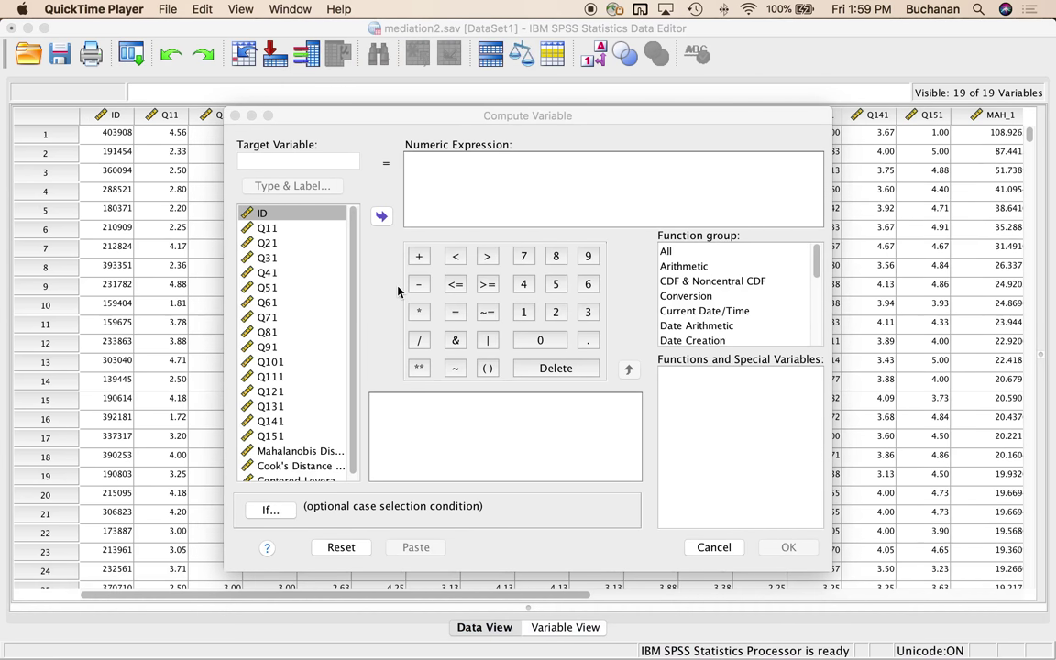
{"action": "left_click", "coordinate": [318, 174]}
{"action": "type", "text": "bad_mahal"}
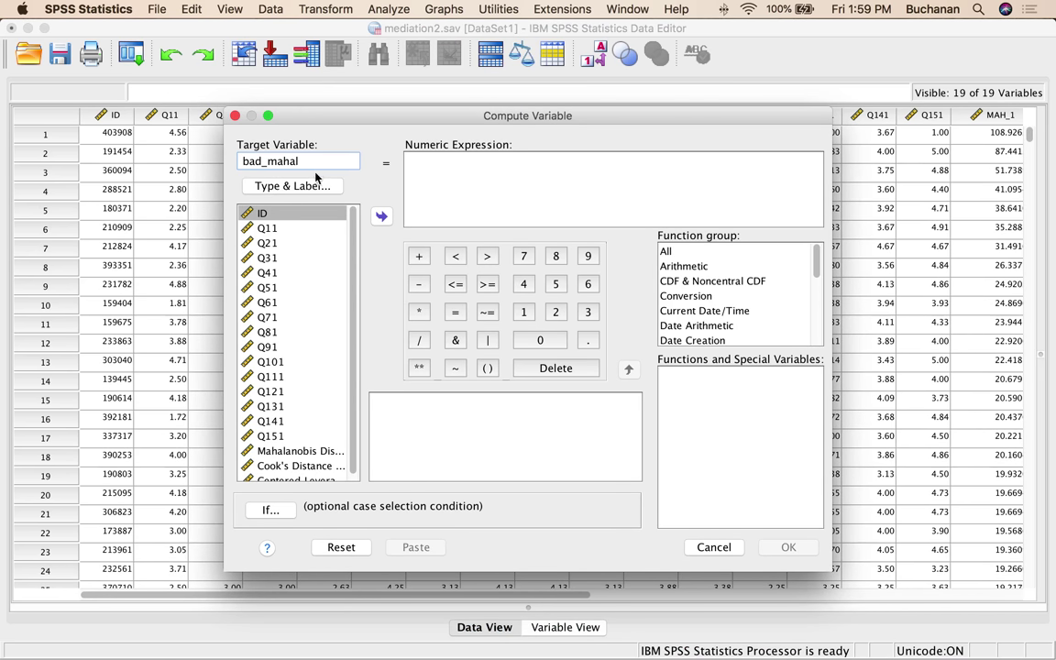
{"action": "scroll", "coordinate": [299, 407], "scroll_direction": "down", "scroll_amount": 1}
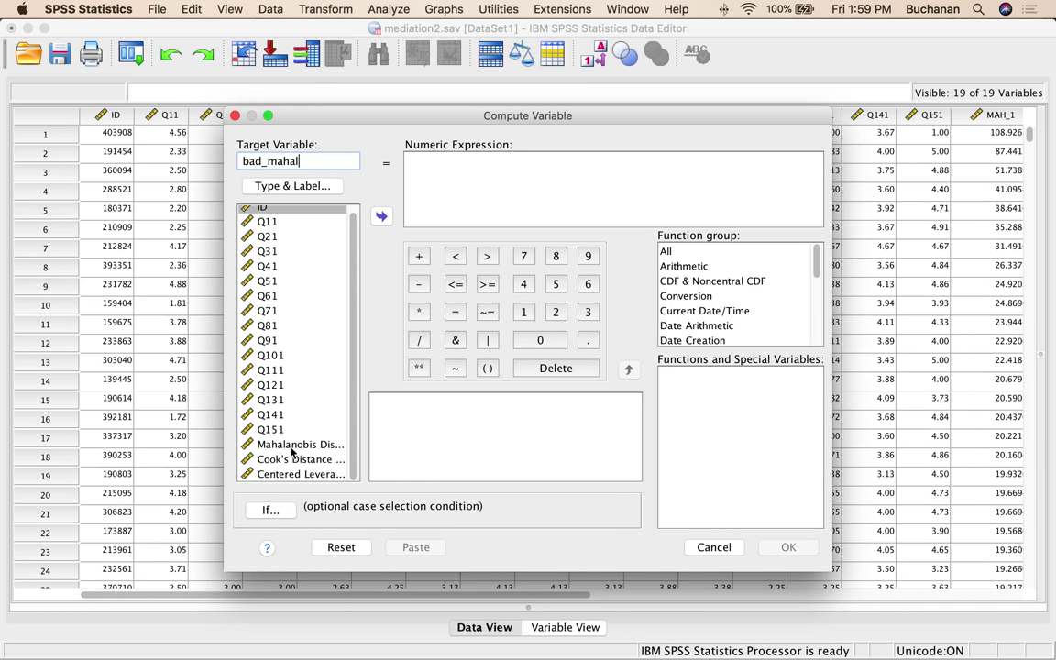
{"action": "double_click", "coordinate": [306, 447]}
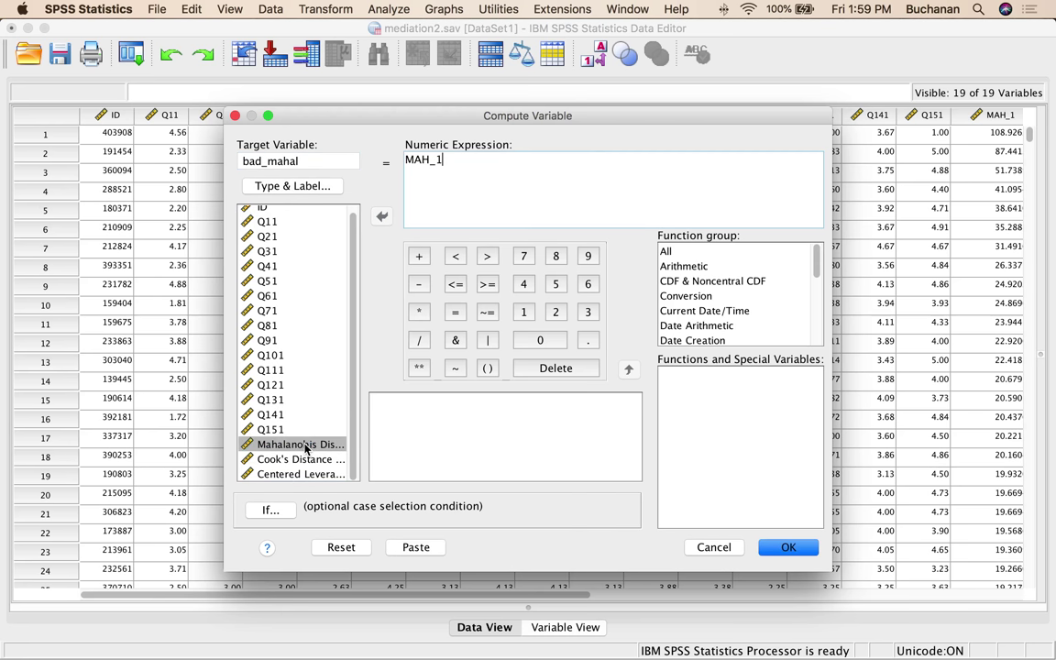
{"action": "type", "text": "> 18.47"}
{"action": "left_click", "coordinate": [794, 548]}
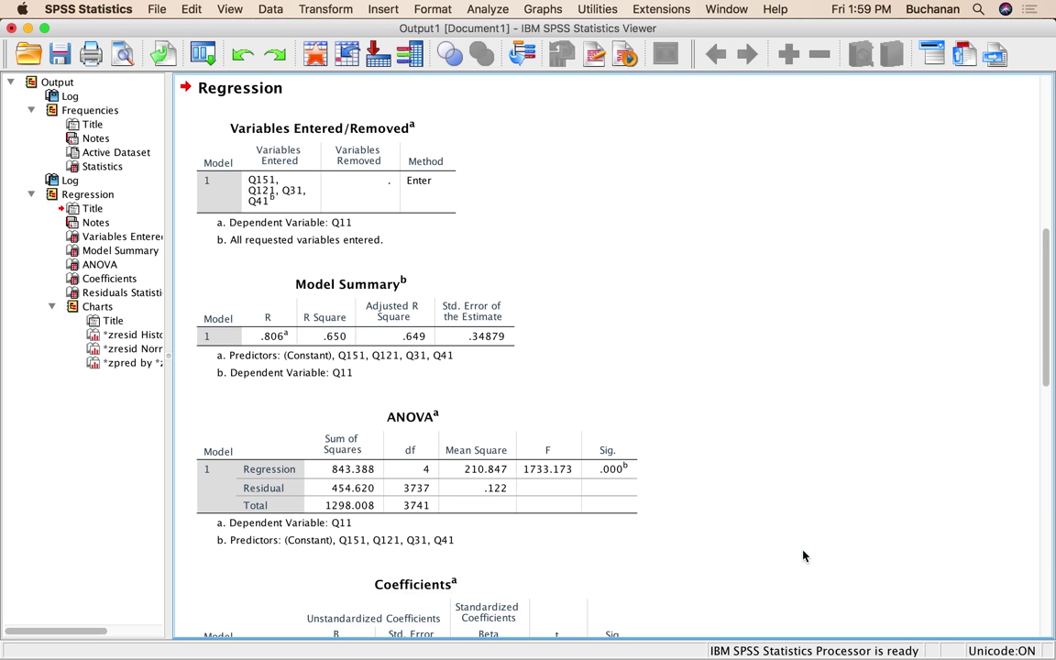
{"action": "left_click", "coordinate": [311, 57]}
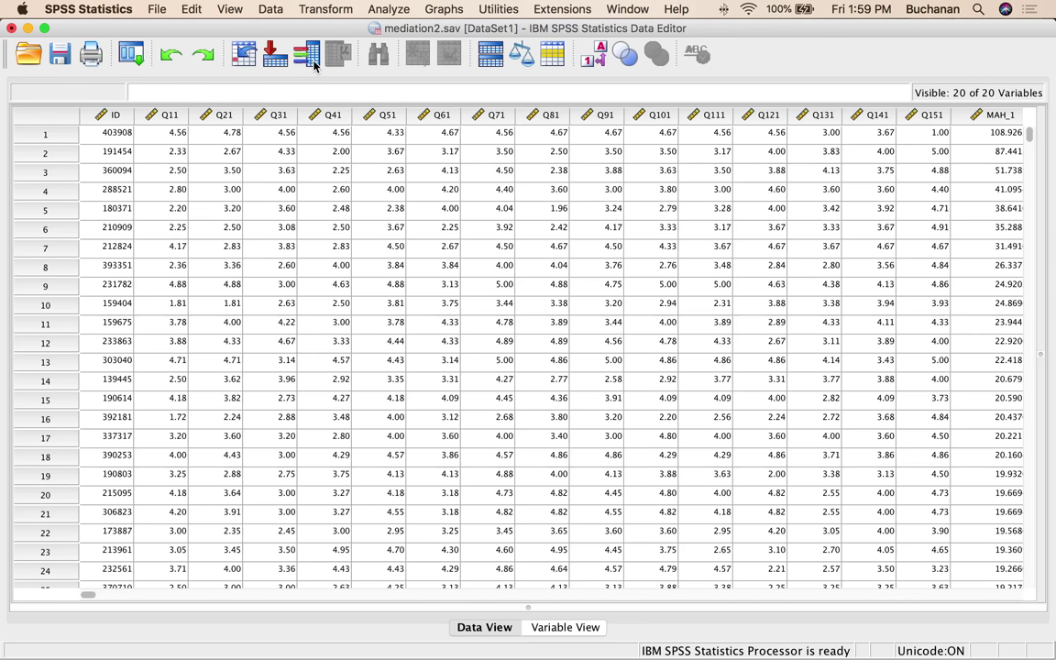
{"action": "scroll", "coordinate": [589, 247], "scroll_direction": "right", "scroll_amount": 10}
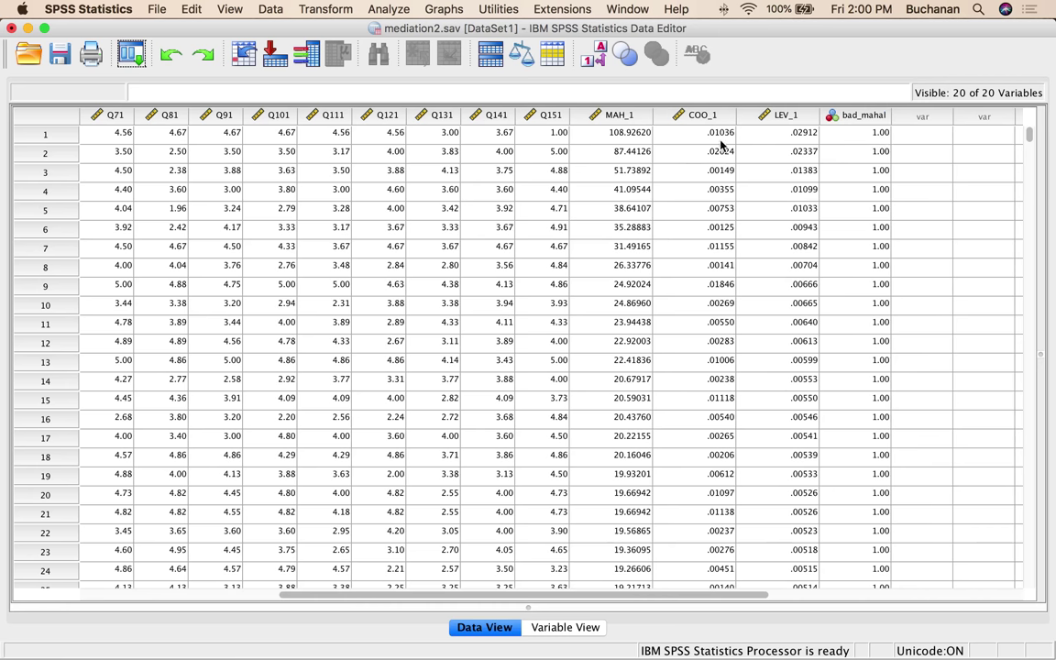
- Compute a bad_cook variable as COO_1 > .0011, replacing the previous Mahalanobis expression
{"action": "left_click", "coordinate": [329, 9]}
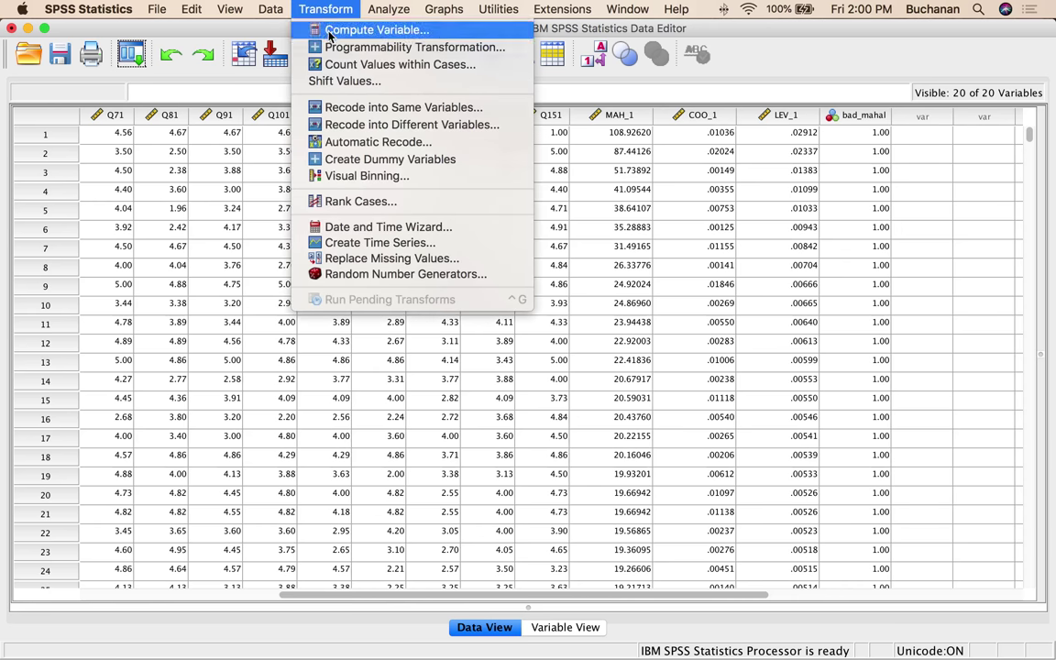
{"action": "left_click", "coordinate": [300, 33]}
{"action": "double_click", "coordinate": [292, 160]}
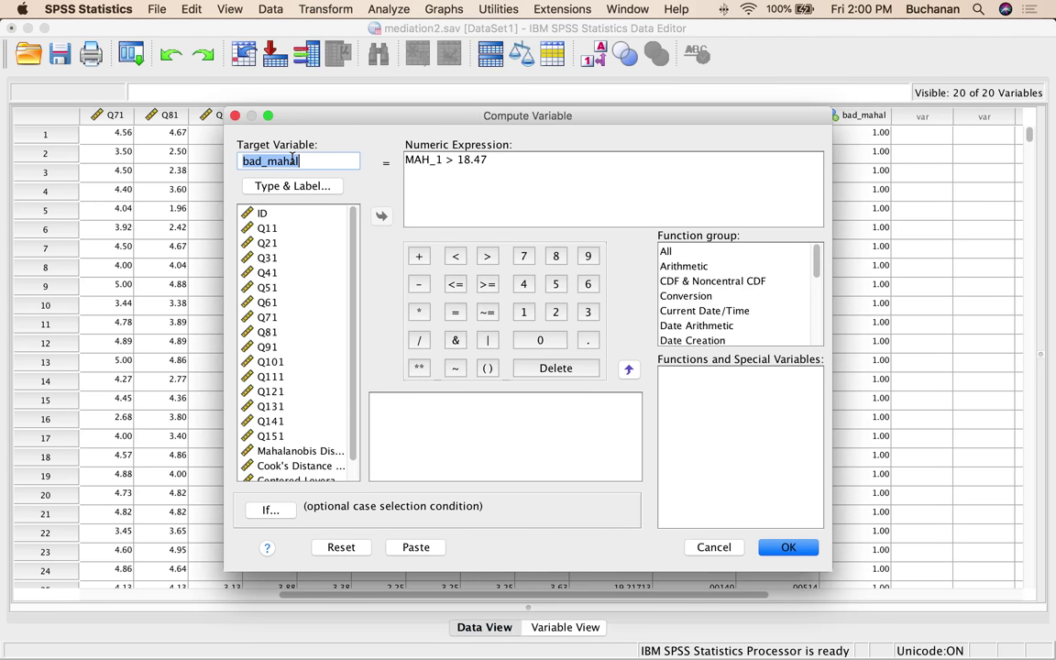
{"action": "type", "text": "bool_c"}
{"action": "key", "text": "BackSpace"}
{"action": "key", "text": "BackSpace"}
{"action": "key", "text": "BackSpace"}
{"action": "key", "text": "BackSpace"}
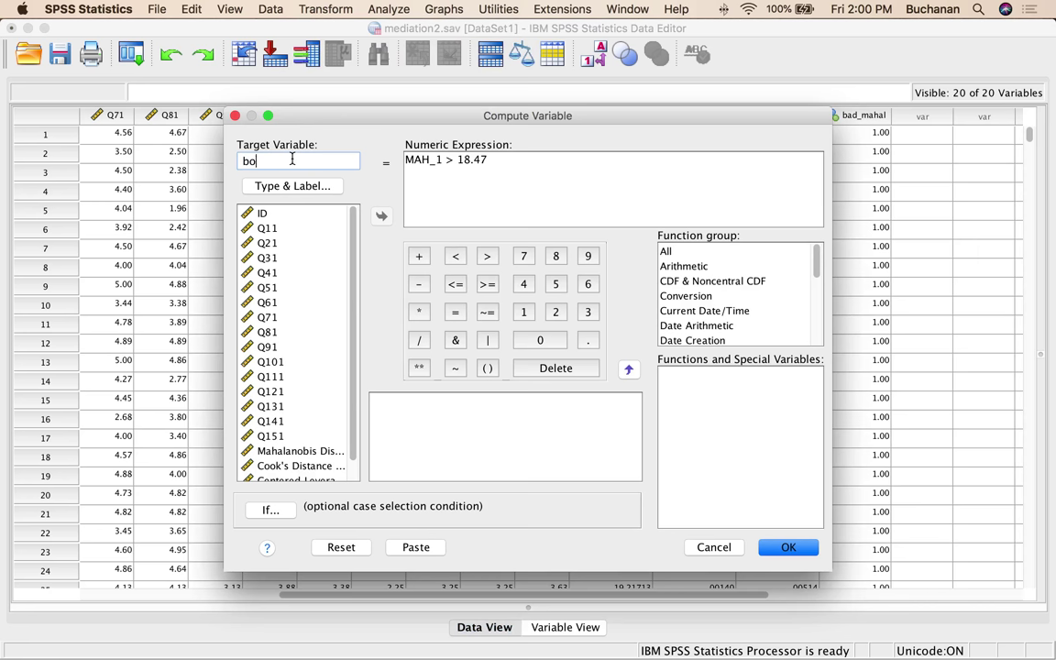
{"action": "key", "text": "BackSpace"}
{"action": "type", "text": "ad_cook"}
{"action": "left_click_drag", "start_coordinate": [521, 160], "coordinate": [365, 144]}
{"action": "key", "text": "BackSpace"}
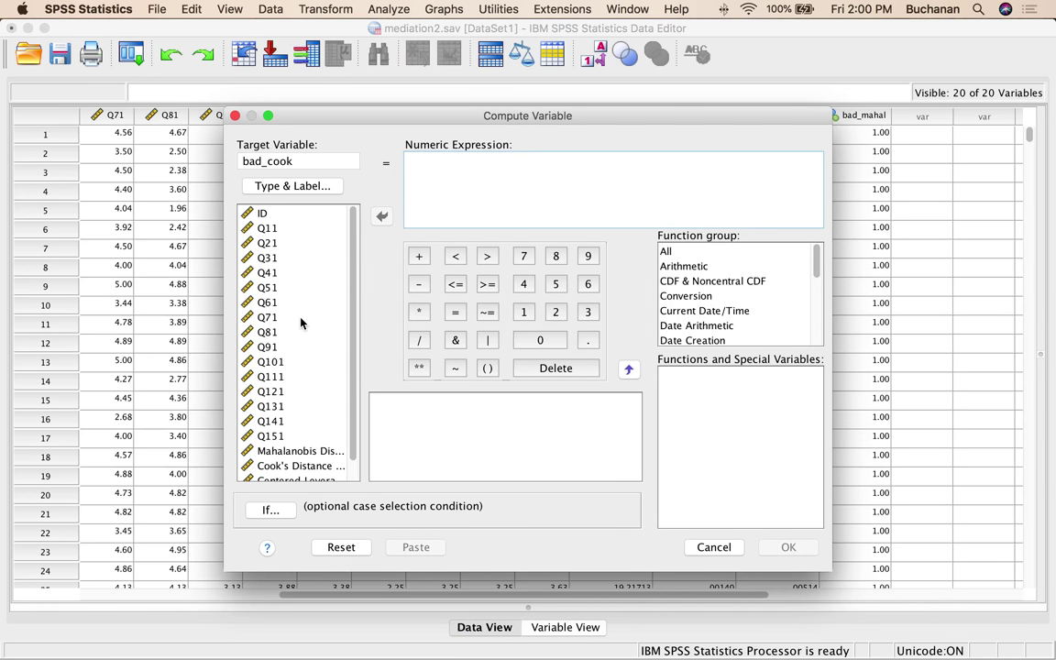
{"action": "scroll", "coordinate": [300, 321], "scroll_direction": "down", "scroll_amount": 1}
{"action": "double_click", "coordinate": [300, 446]}
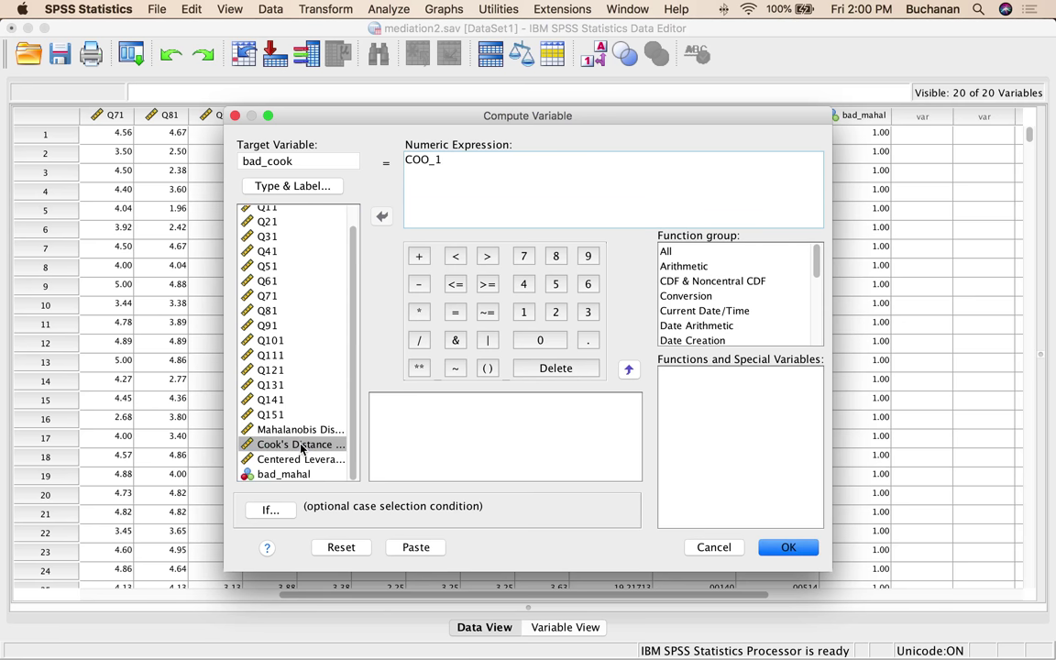
{"action": "type", "text": "> .0011"}
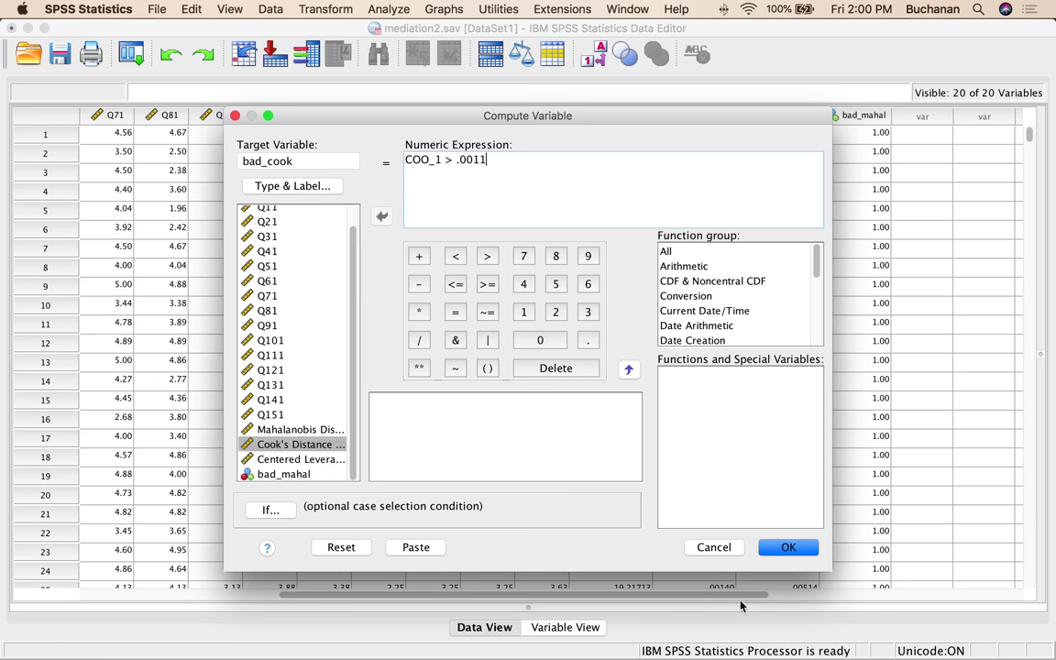
{"action": "left_click", "coordinate": [786, 548]}
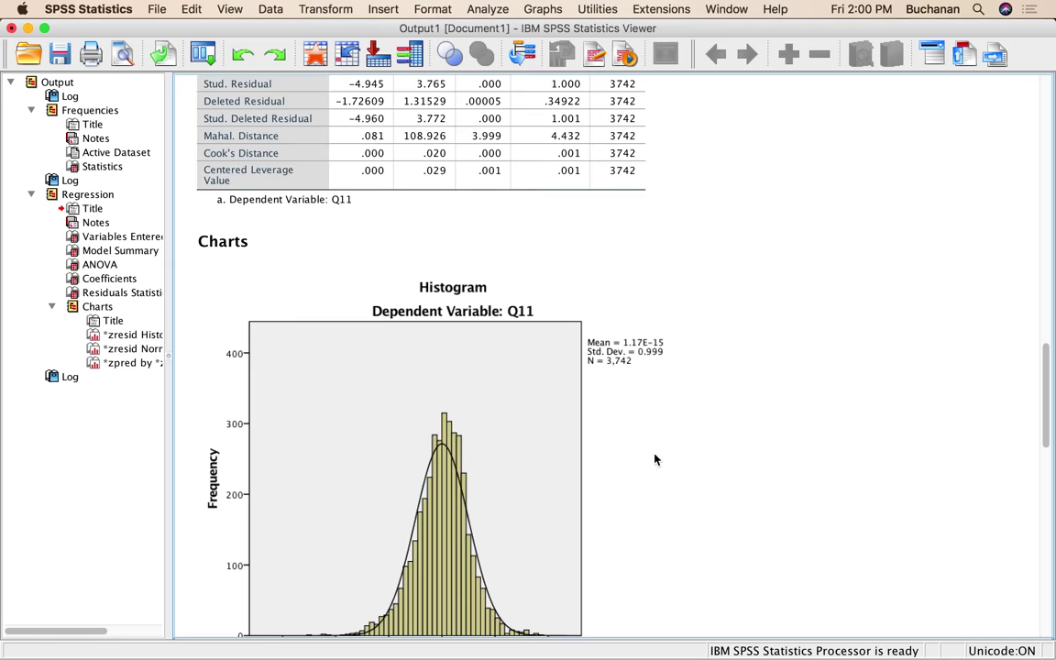
- Compute a bad_lev variable as LEV_1 > .0027 and check the new column in the data grid
{"action": "left_click", "coordinate": [315, 11]}
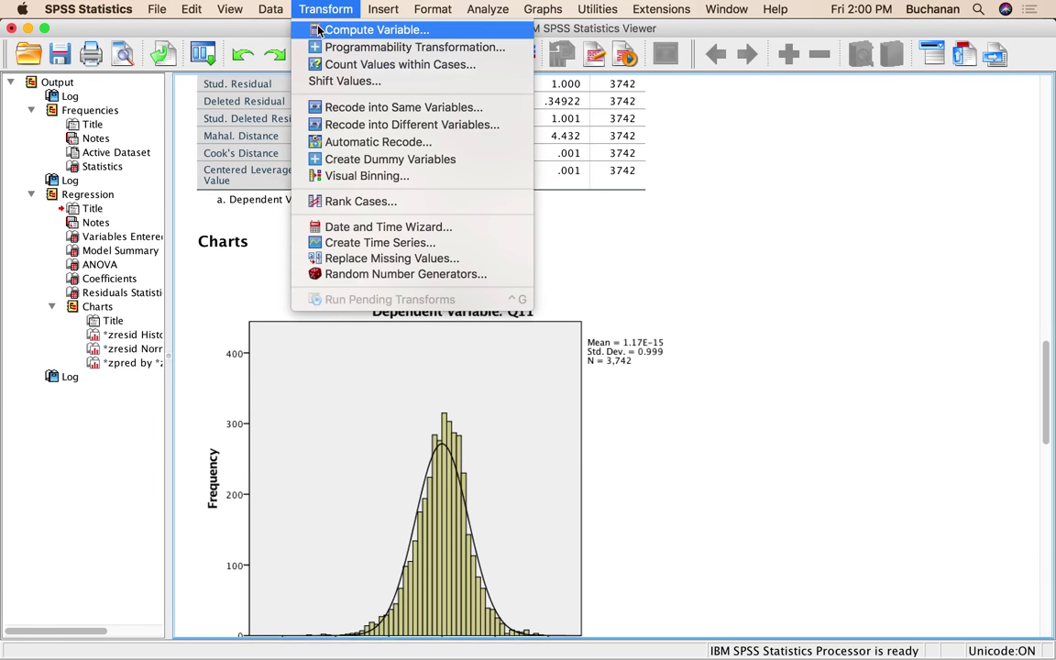
{"action": "left_click", "coordinate": [319, 32]}
{"action": "double_click", "coordinate": [305, 158]}
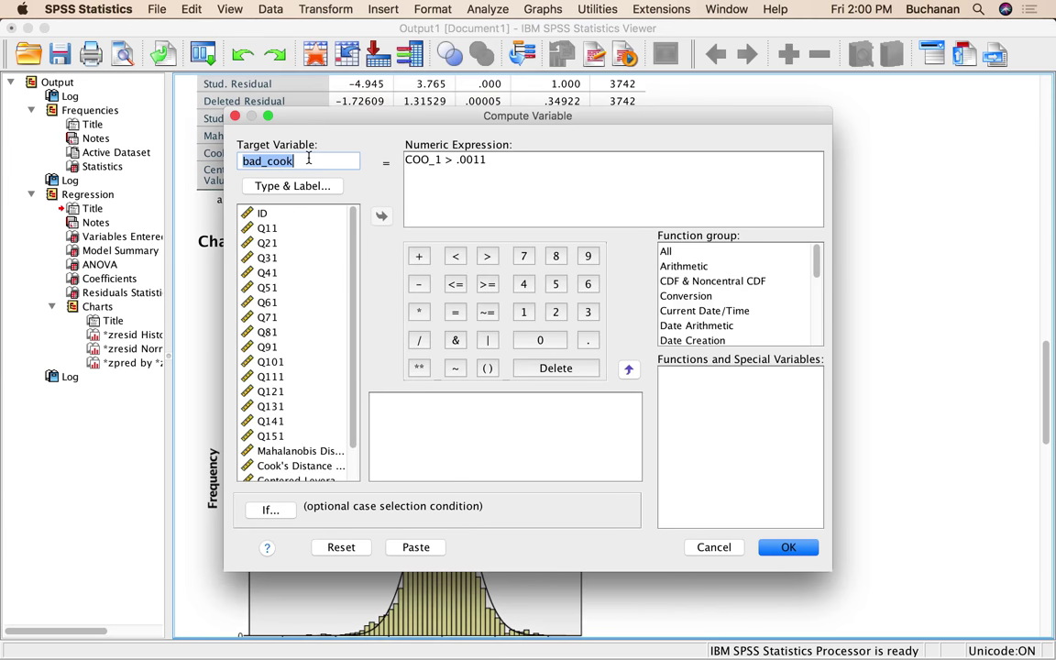
{"action": "left_click", "coordinate": [305, 158]}
{"action": "key", "text": "BackSpace"}
{"action": "key", "text": "BackSpace"}
{"action": "key", "text": "BackSpace"}
{"action": "key", "text": "BackSpace"}
{"action": "type", "text": "lev"}
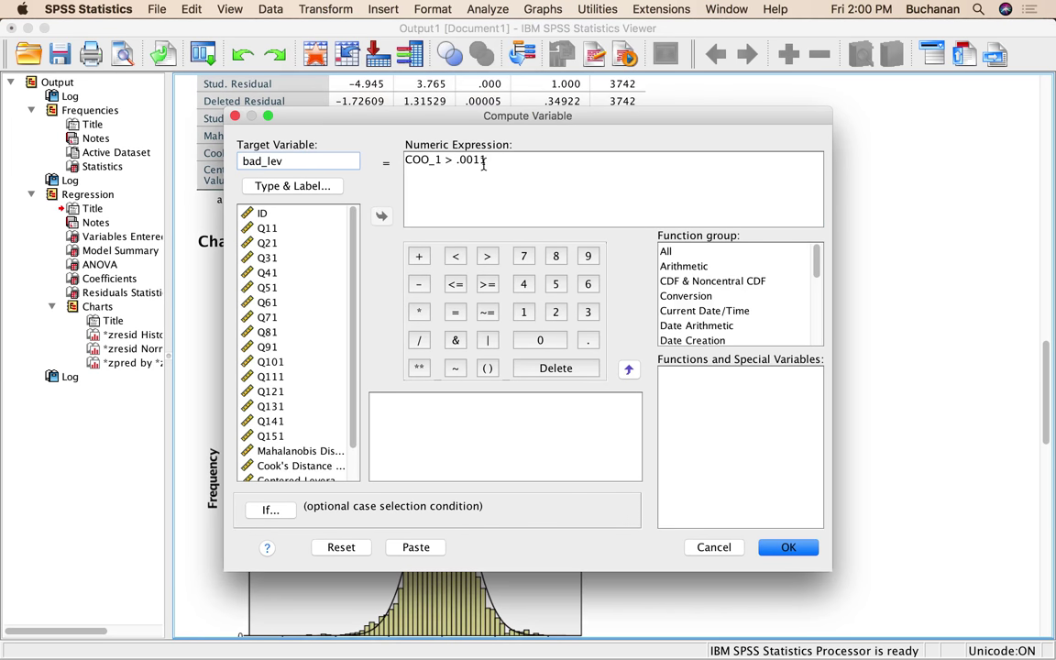
{"action": "left_click_drag", "start_coordinate": [484, 164], "coordinate": [266, 158]}
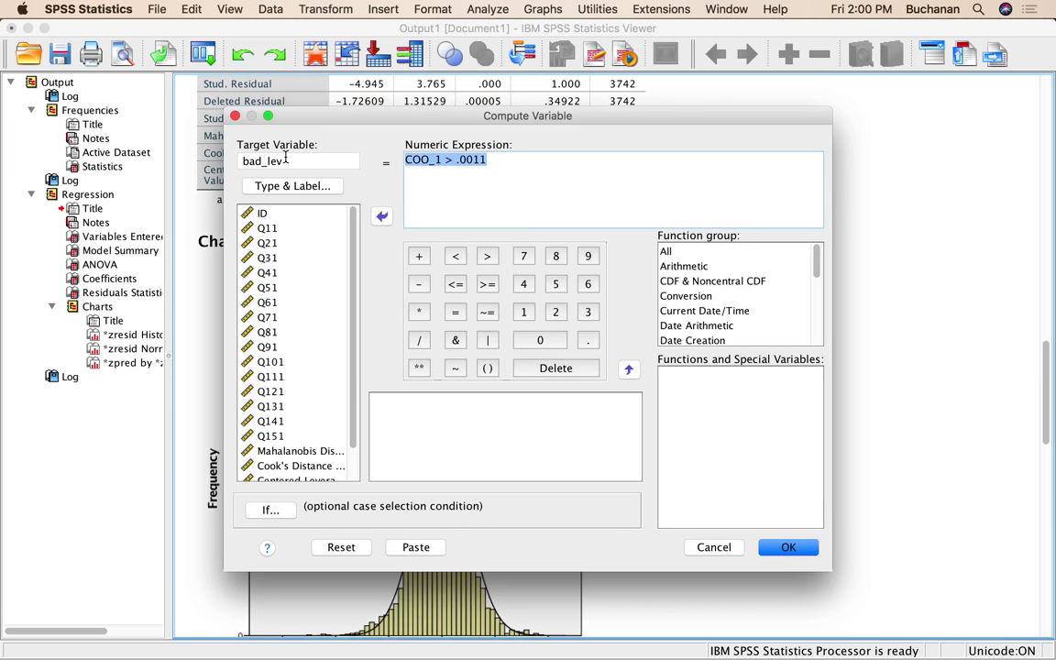
{"action": "key", "text": "BackSpace"}
{"action": "scroll", "coordinate": [265, 421], "scroll_direction": "down", "scroll_amount": 2}
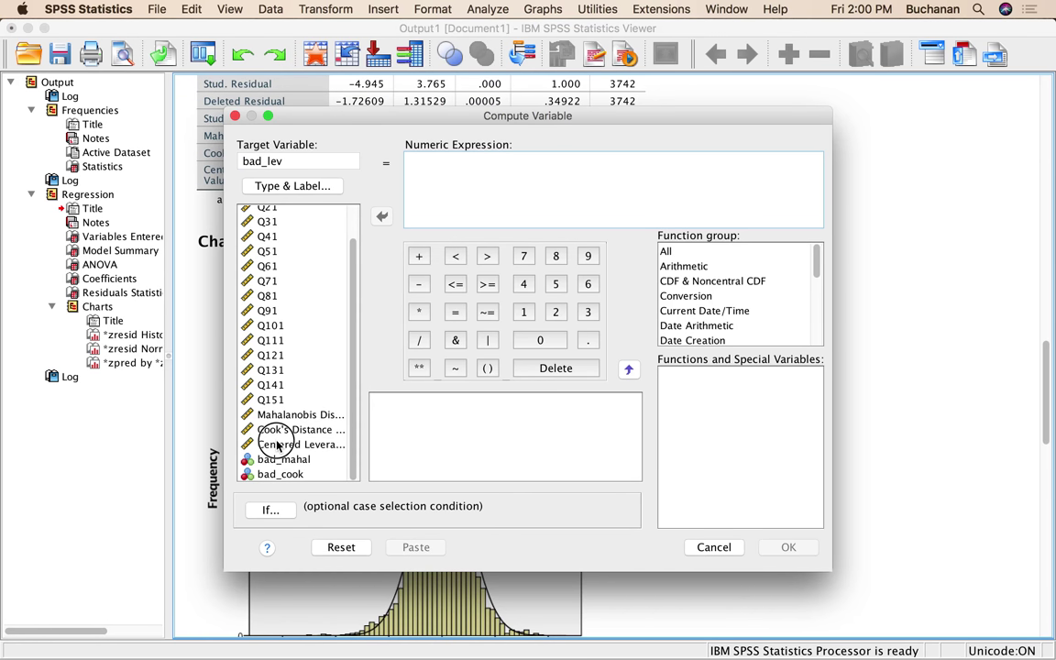
{"action": "double_click", "coordinate": [280, 443]}
{"action": "type", "text": ">"}
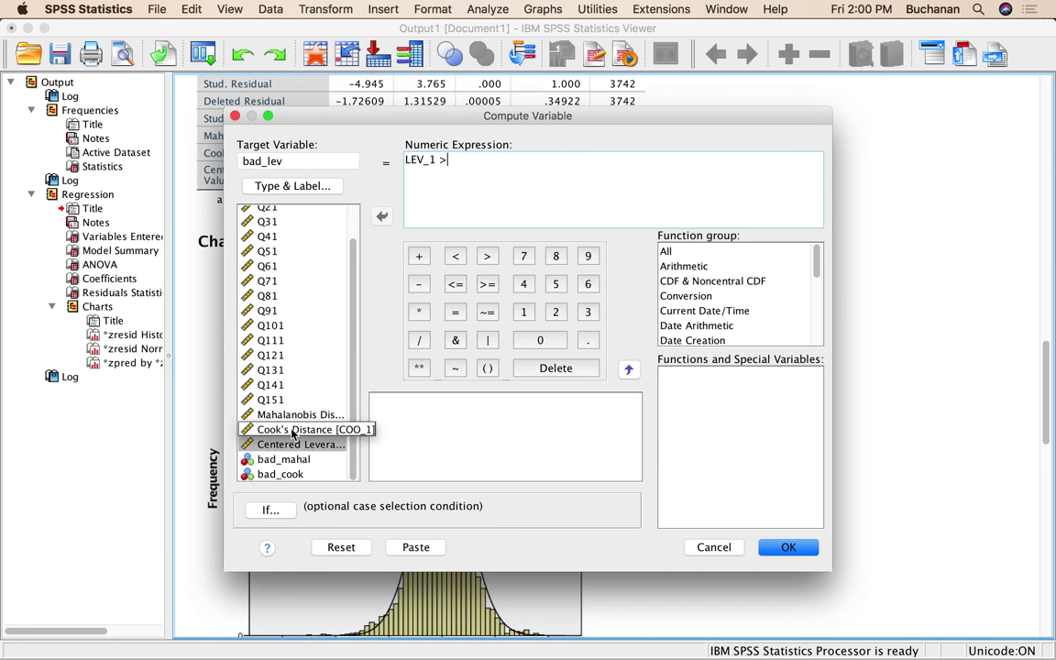
{"action": "type", "text": " .0027"}
{"action": "left_click", "coordinate": [785, 546]}
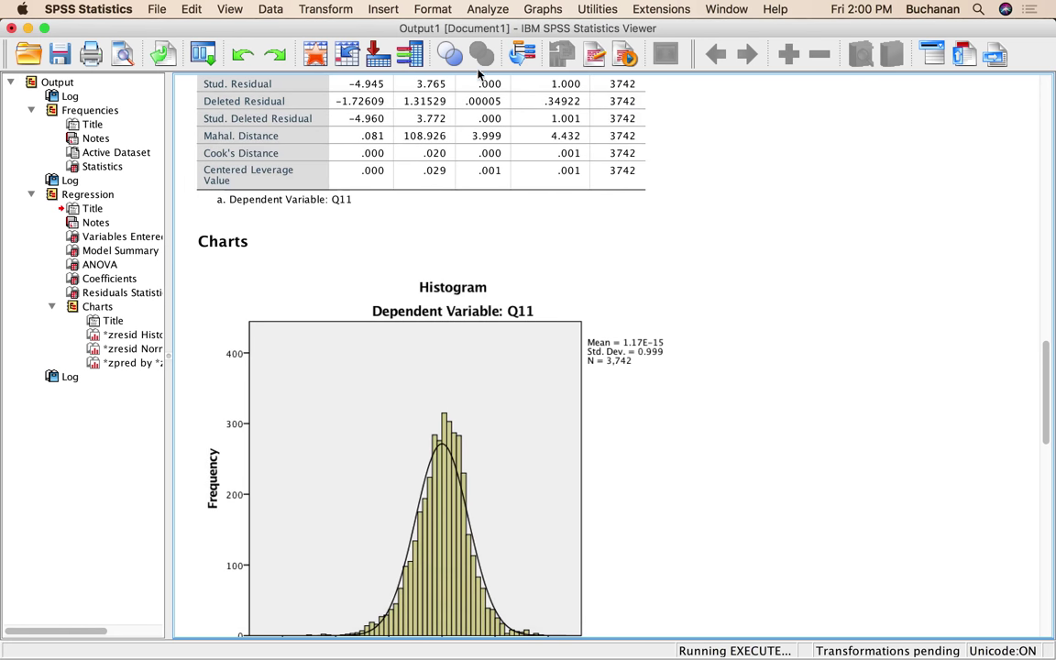
{"action": "left_click", "coordinate": [314, 53]}
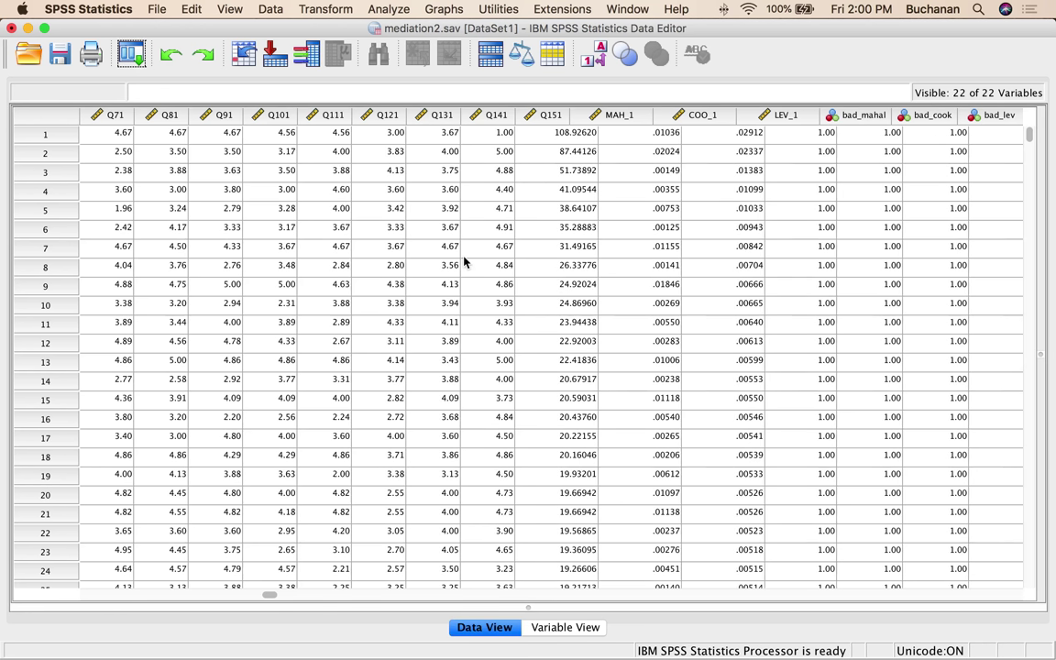
{"action": "scroll", "coordinate": [464, 263], "scroll_direction": "right", "scroll_amount": 10}
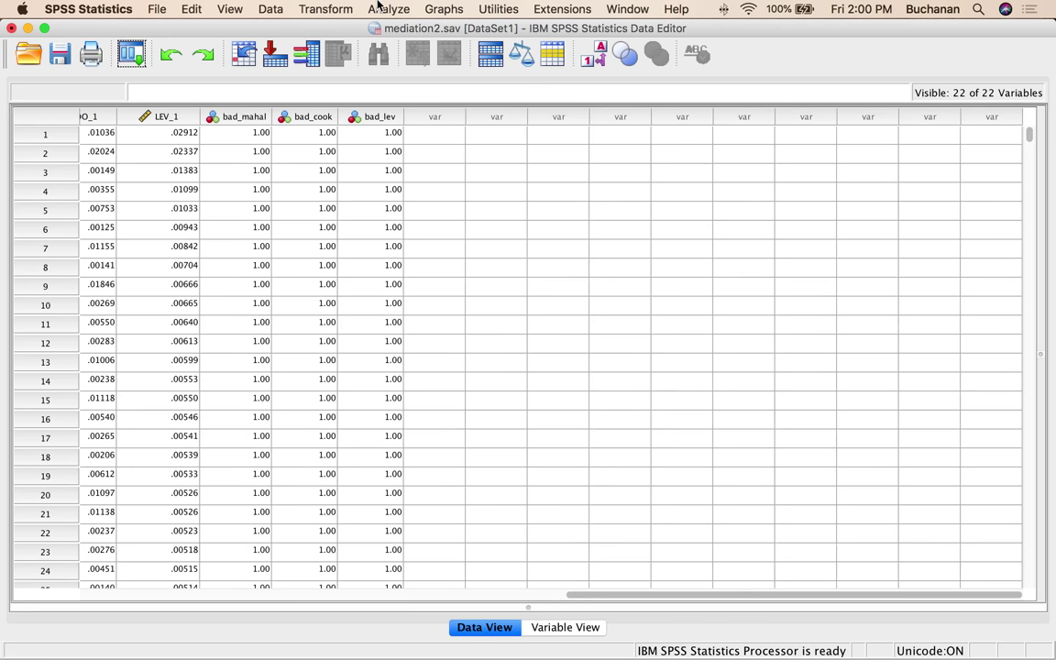
- Start a new computed variable named bad_total, clearing out the old leverage expression
{"action": "left_click", "coordinate": [334, 8]}
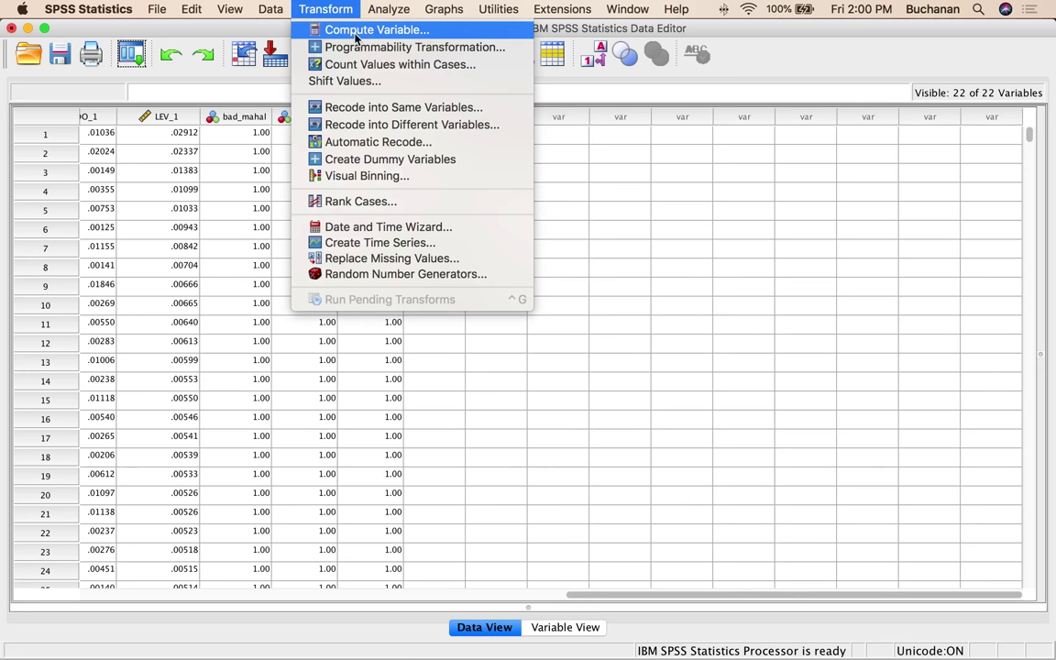
{"action": "left_click", "coordinate": [354, 31]}
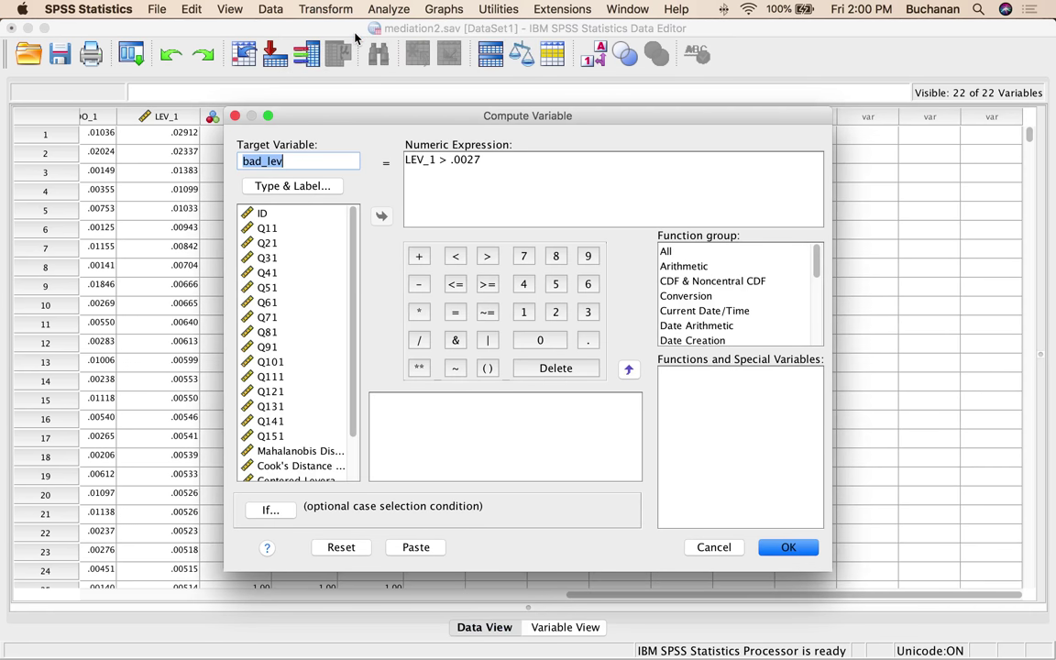
{"action": "type", "text": "bad_tol"}
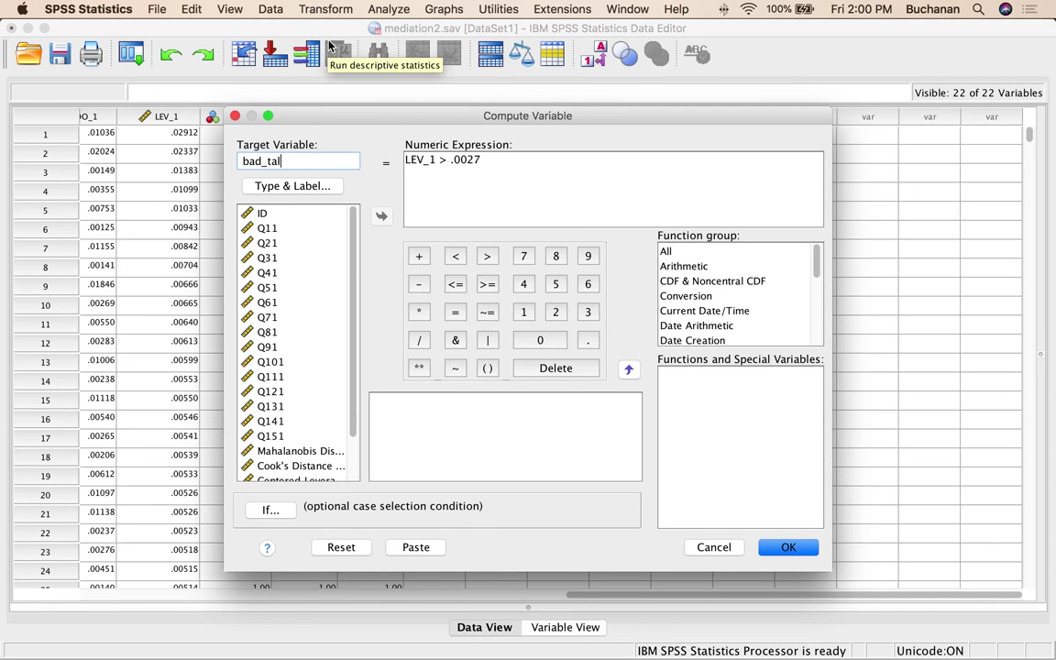
{"action": "key", "text": "BackSpace"}
{"action": "key", "text": "BackSpace"}
{"action": "key", "text": "BackSpace"}
{"action": "type", "text": "tota"}
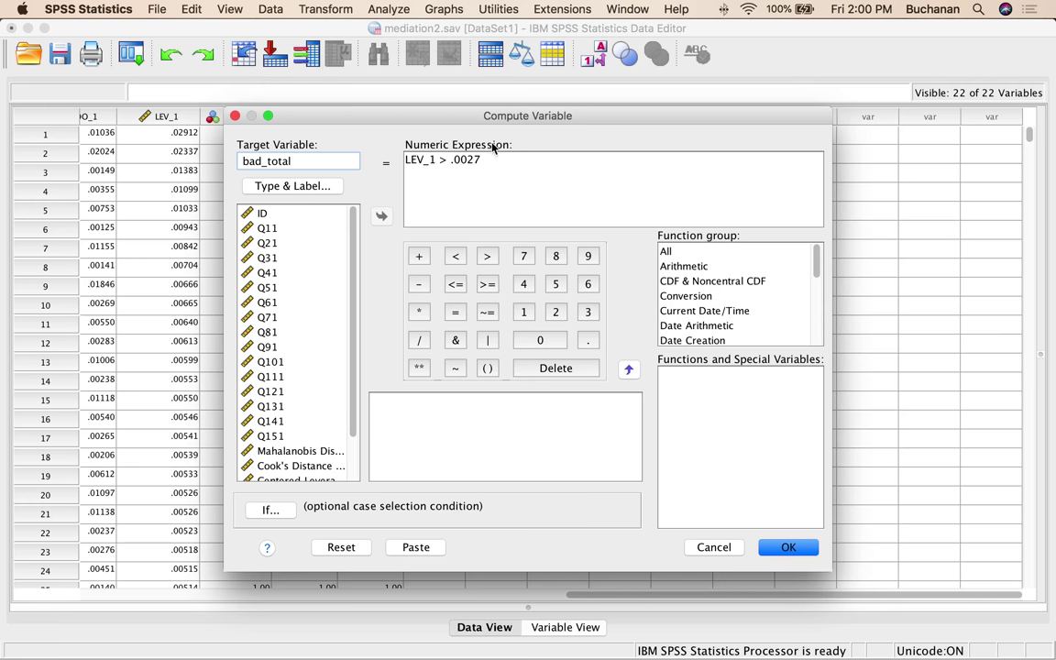
{"action": "left_click", "coordinate": [446, 154]}
{"action": "key", "text": "super+a"}
{"action": "key", "text": "BackSpace"}
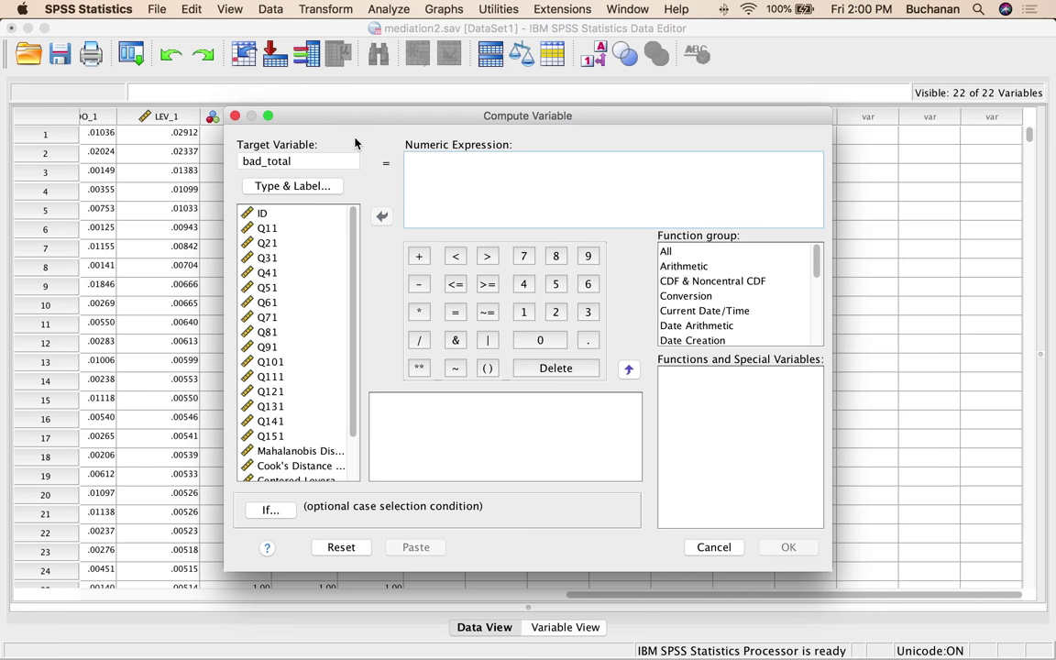
- Define bad_total as bad_mahal + bad_cook + bad_lev and return to the data editor
{"action": "scroll", "coordinate": [314, 384], "scroll_direction": "down", "scroll_amount": 3}
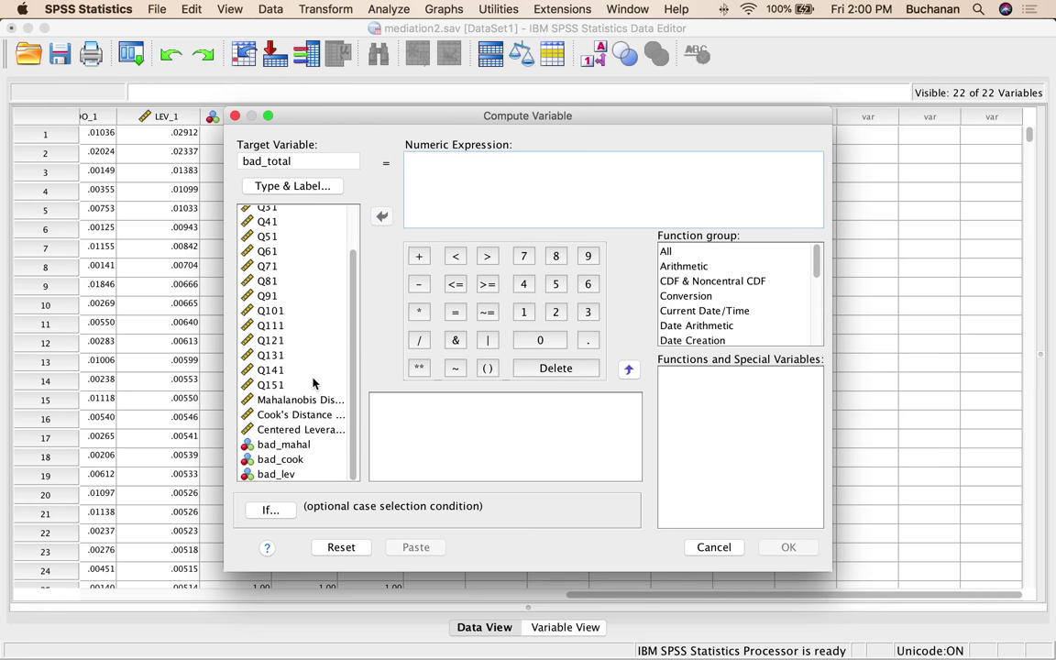
{"action": "double_click", "coordinate": [287, 444]}
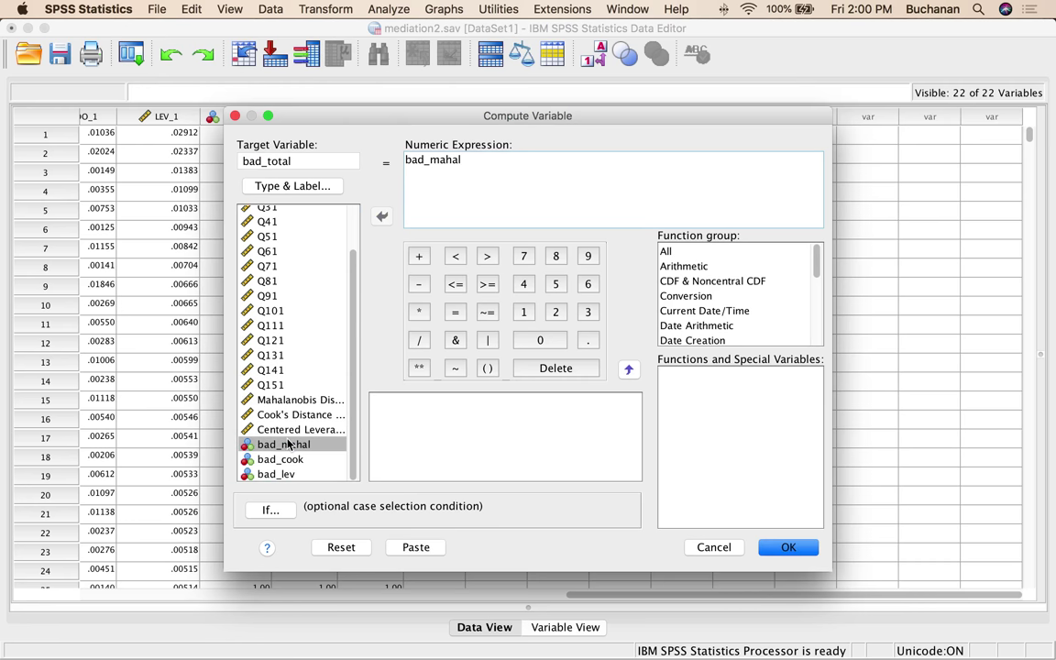
{"action": "type", "text": "+"}
{"action": "double_click", "coordinate": [316, 460]}
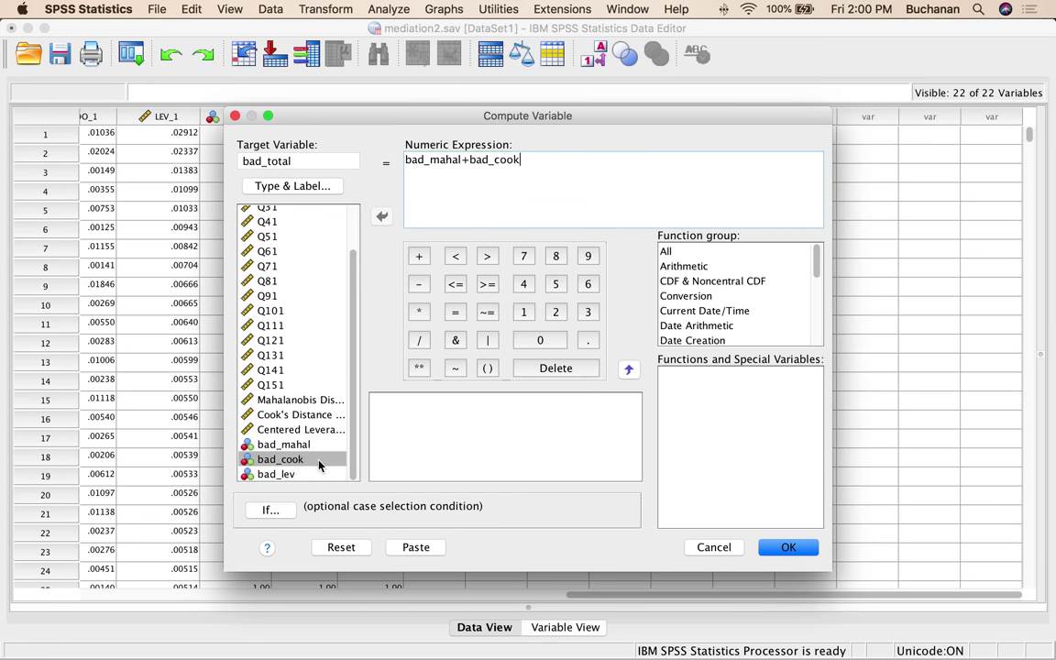
{"action": "type", "text": "+"}
{"action": "double_click", "coordinate": [291, 473]}
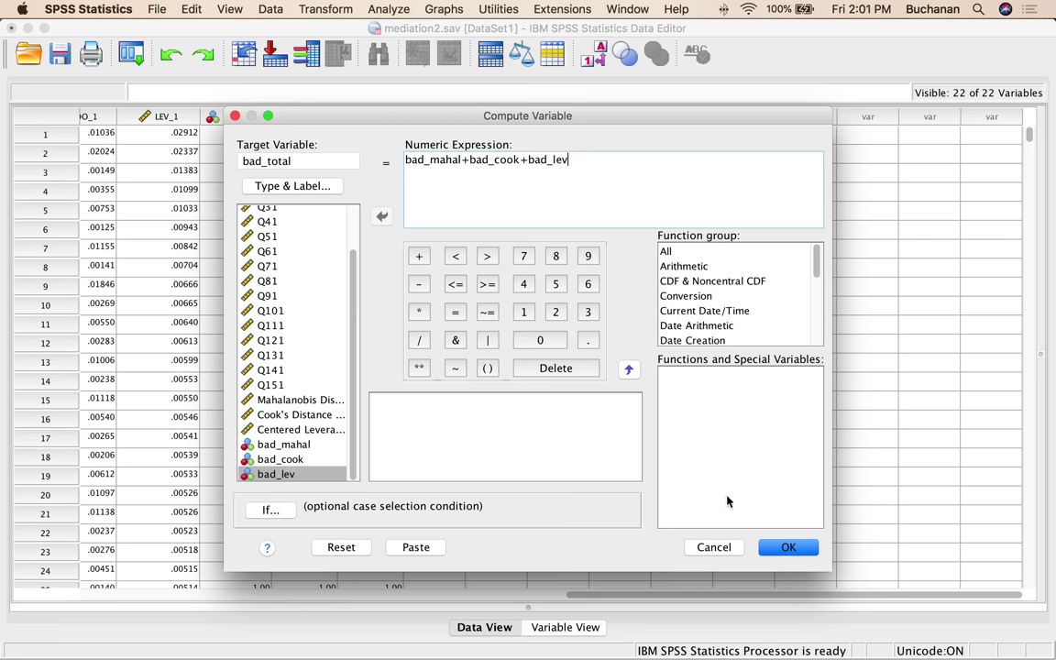
{"action": "left_click", "coordinate": [785, 545]}
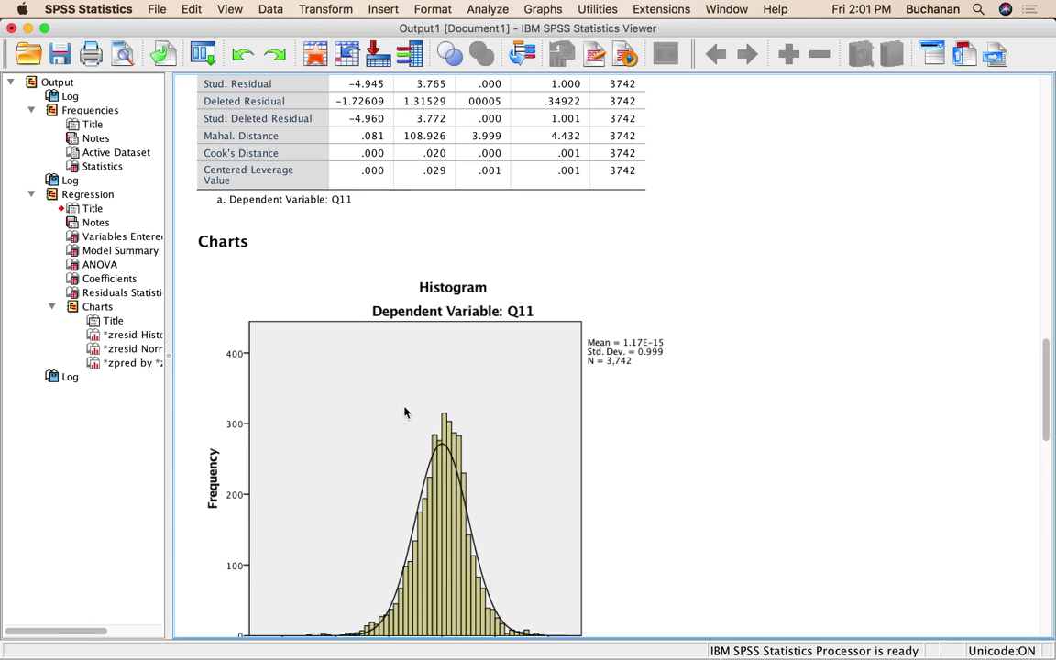
{"action": "left_click", "coordinate": [202, 53]}
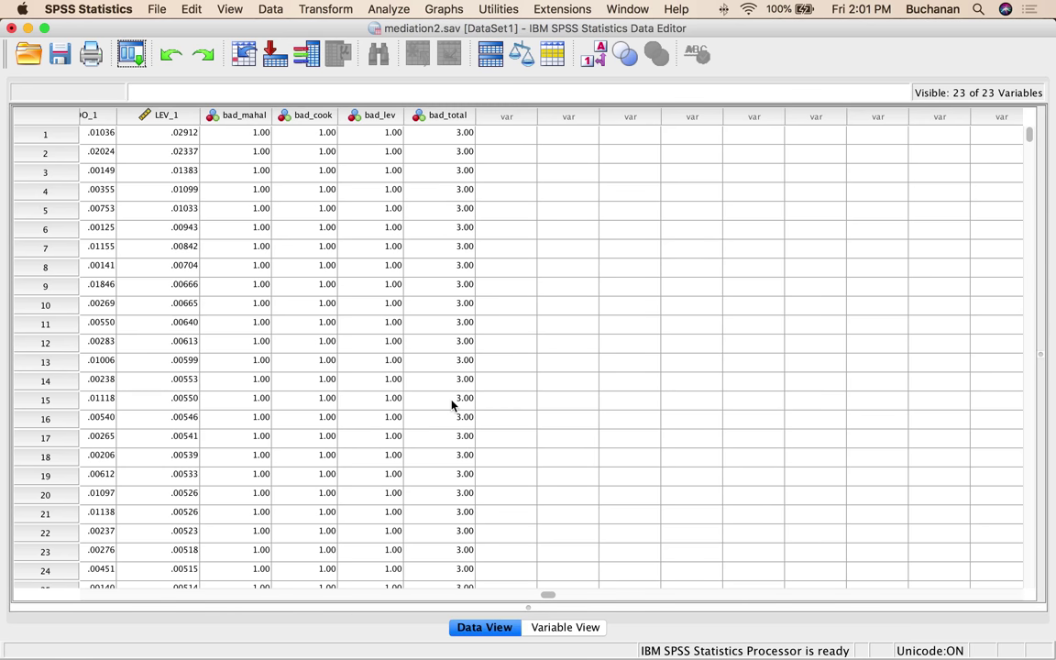
{"action": "scroll", "coordinate": [451, 403], "scroll_direction": "down", "scroll_amount": 7}
{"action": "scroll", "coordinate": [451, 404], "scroll_direction": "left", "scroll_amount": 2}
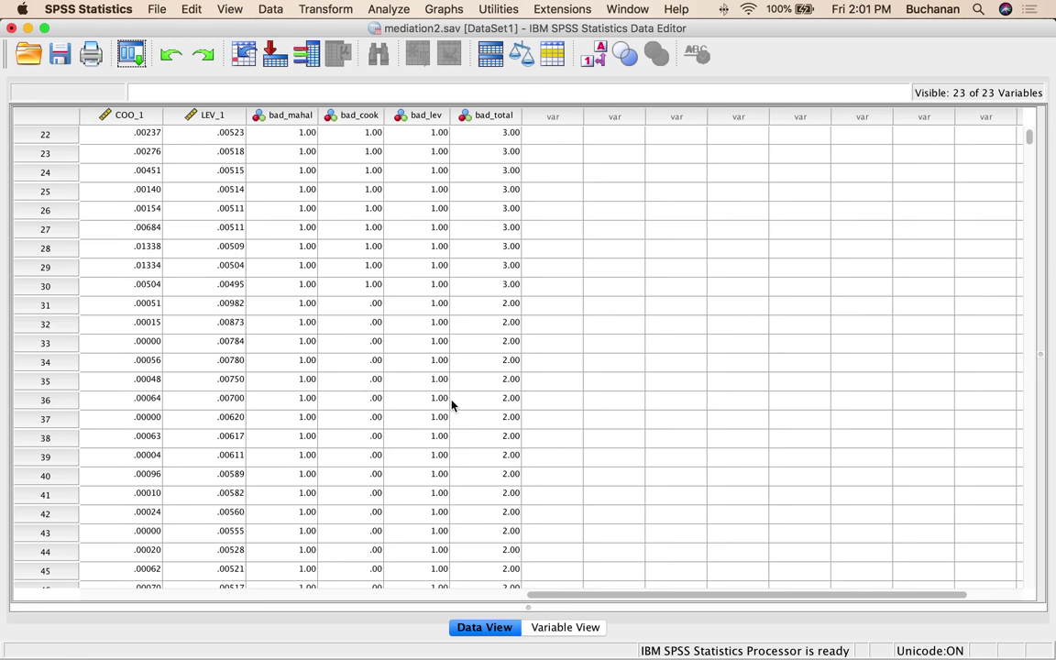
{"action": "scroll", "coordinate": [451, 403], "scroll_direction": "up", "scroll_amount": 7}
{"action": "scroll", "coordinate": [451, 403], "scroll_direction": "left", "scroll_amount": 3}
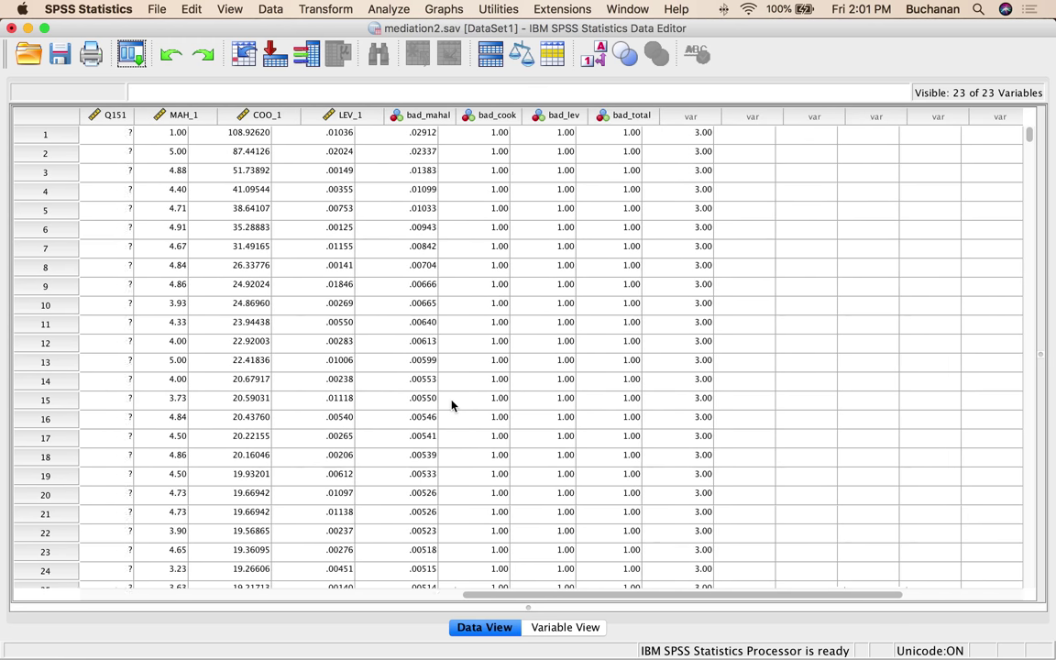
{"action": "scroll", "coordinate": [451, 403], "scroll_direction": "left", "scroll_amount": 1}
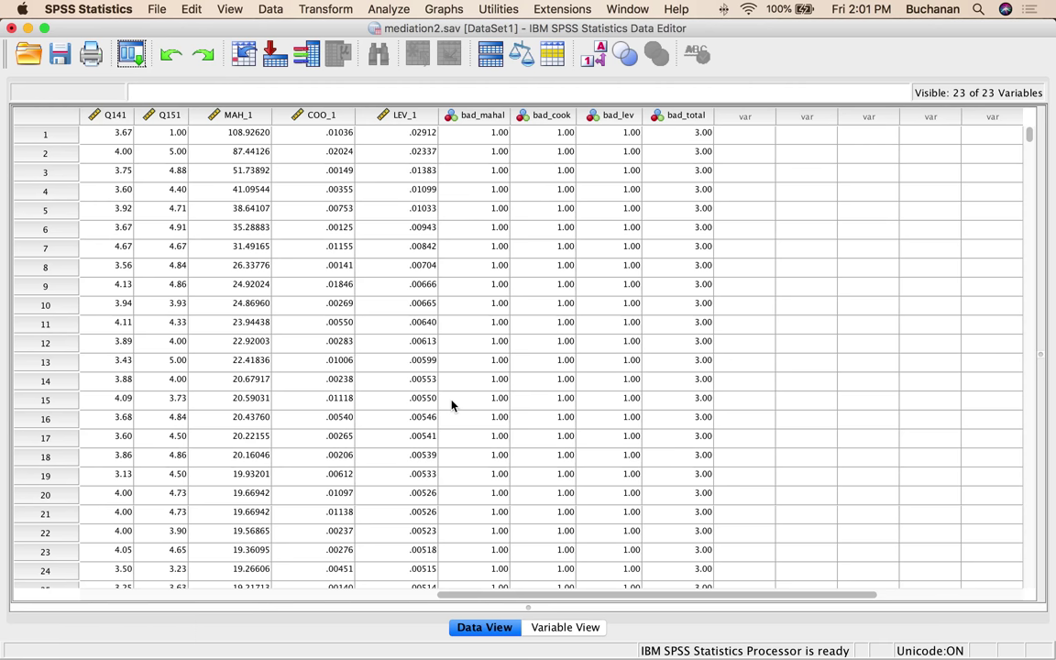
{"action": "scroll", "coordinate": [451, 403], "scroll_direction": "left", "scroll_amount": 2}
{"action": "left_click", "coordinate": [284, 134]}
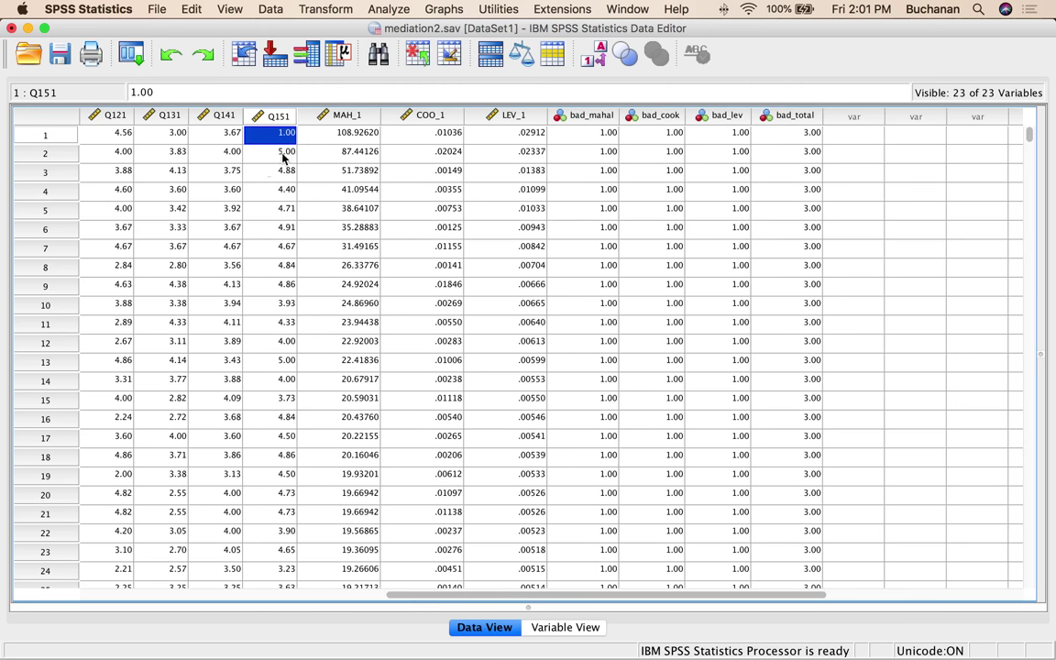
{"action": "scroll", "coordinate": [294, 185], "scroll_direction": "left", "scroll_amount": 2}
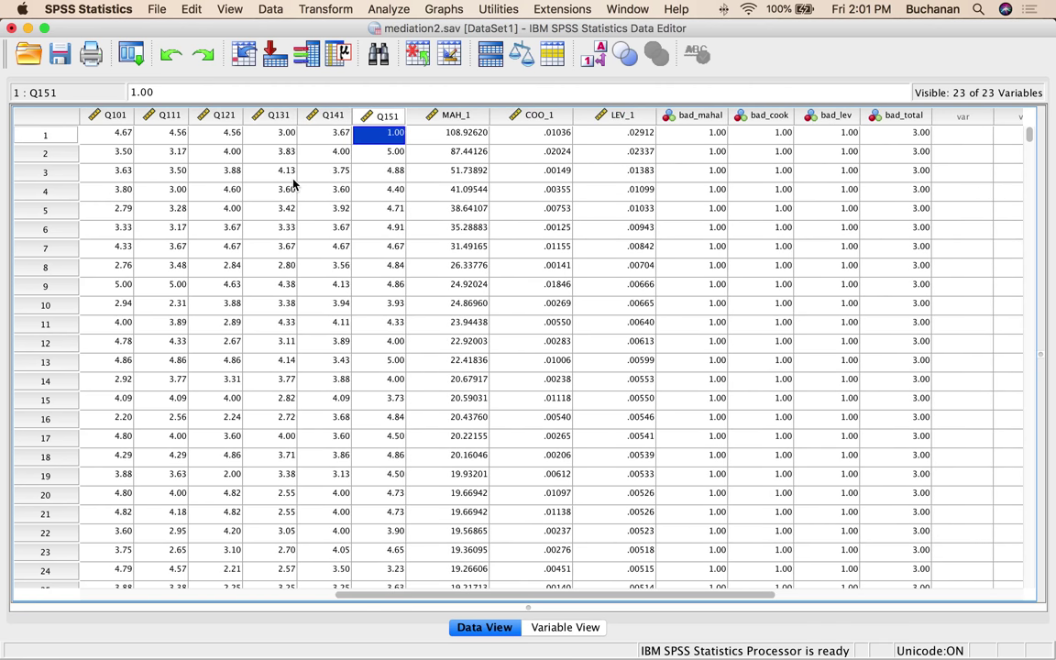
{"action": "scroll", "coordinate": [294, 185], "scroll_direction": "left", "scroll_amount": 2}
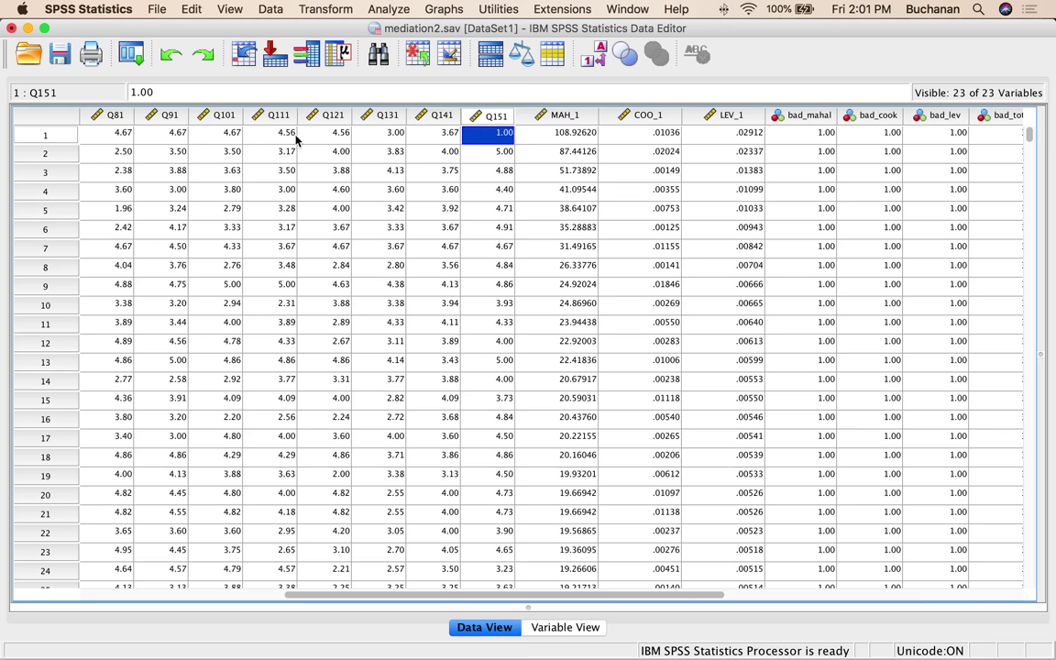
{"action": "scroll", "coordinate": [252, 139], "scroll_direction": "left", "scroll_amount": 2}
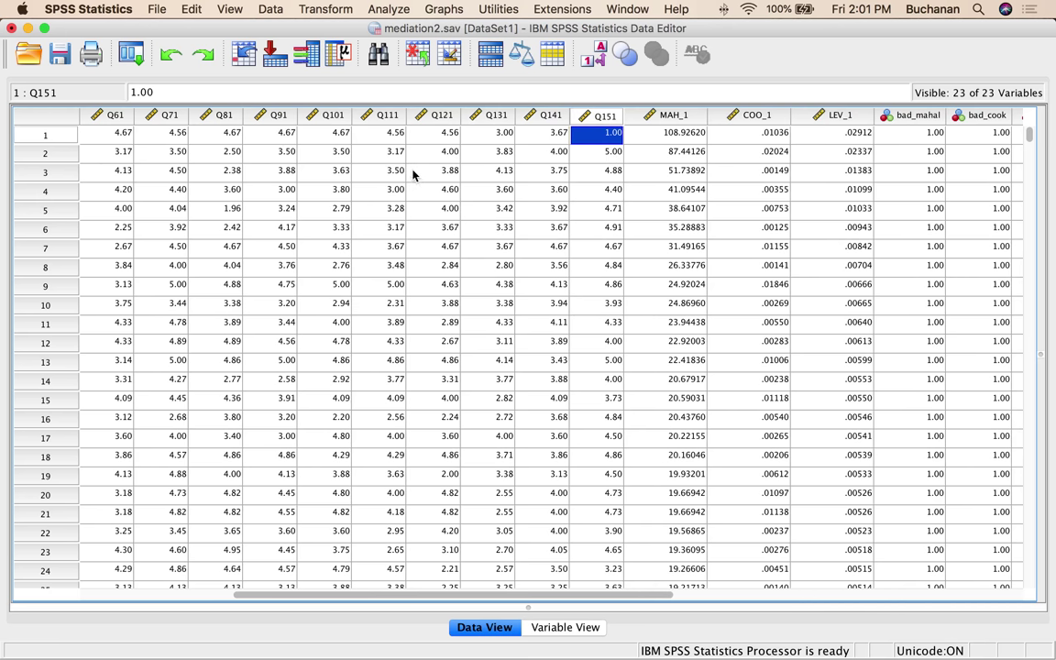
{"action": "left_click", "coordinate": [598, 160]}
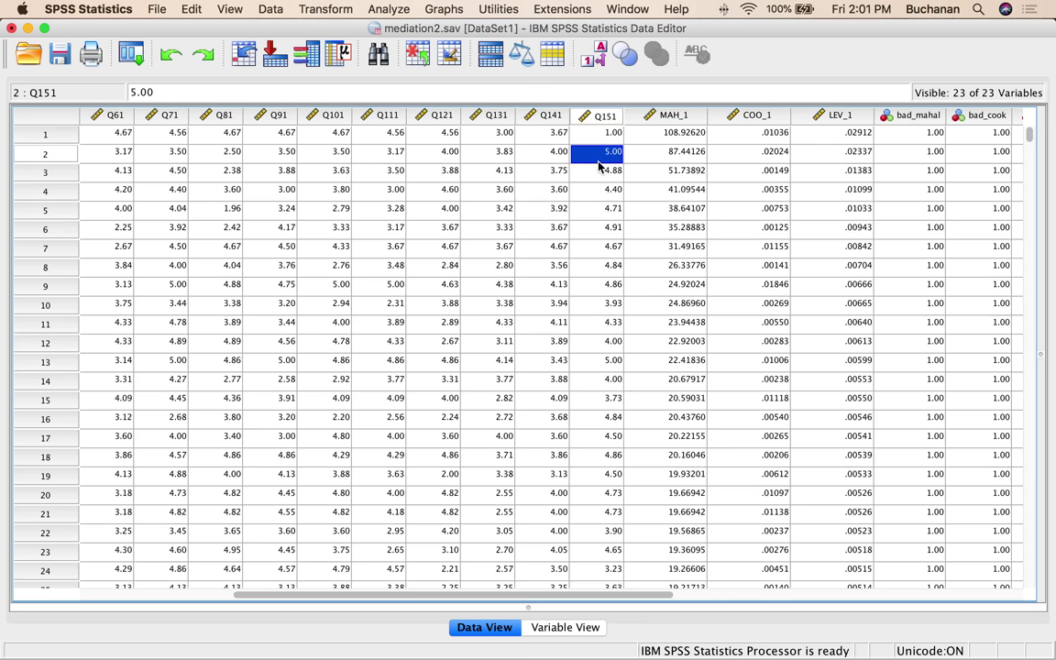
{"action": "scroll", "coordinate": [600, 167], "scroll_direction": "left", "scroll_amount": 10}
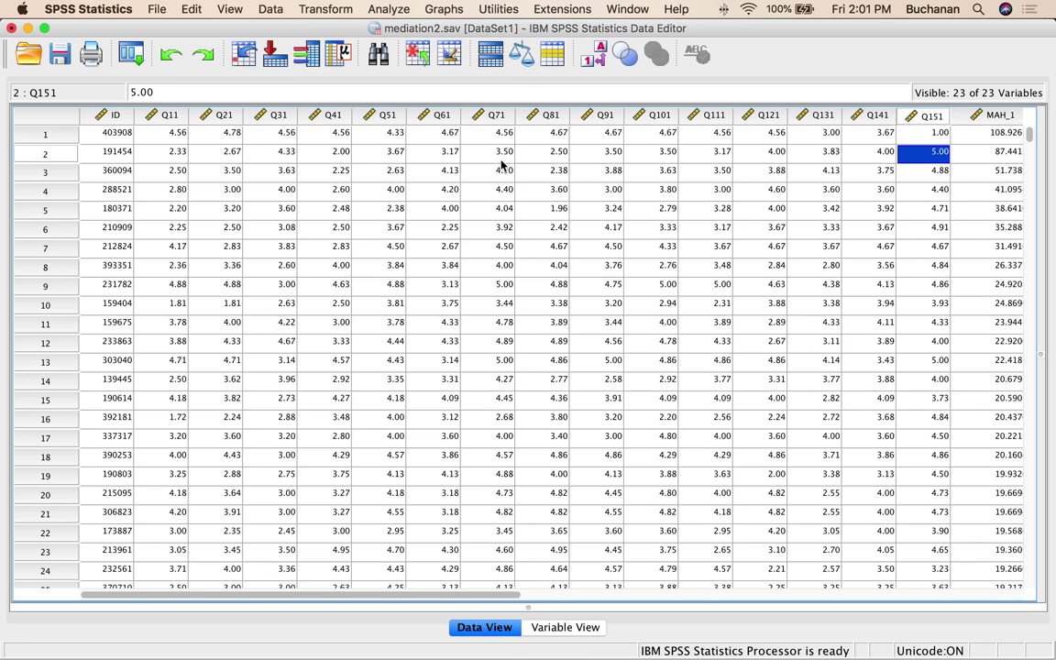
{"action": "left_click", "coordinate": [149, 150]}
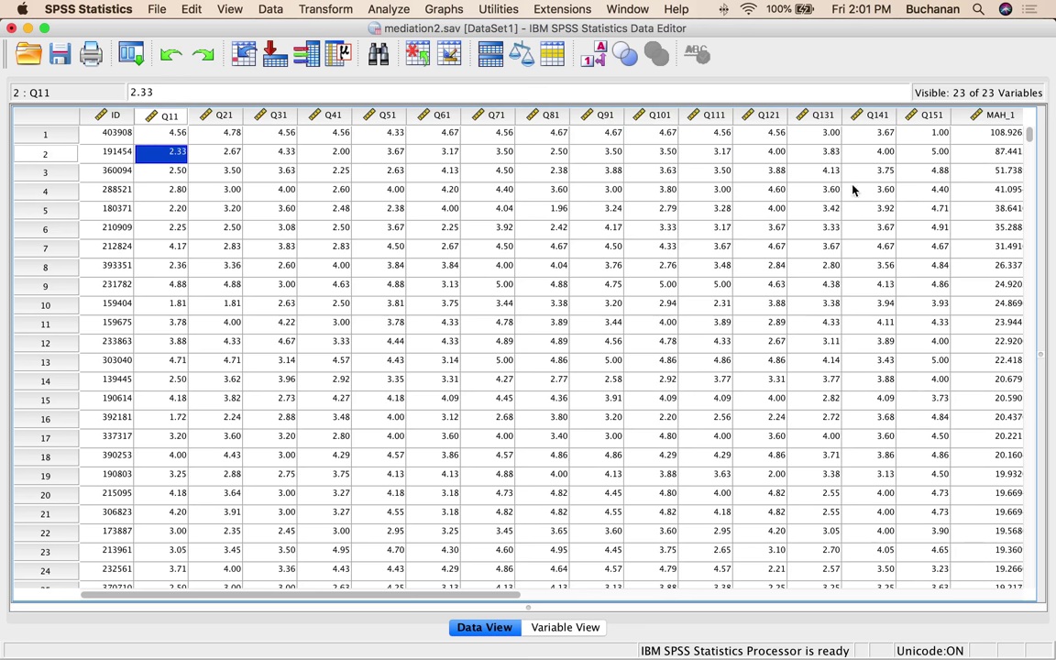
{"action": "left_click", "coordinate": [927, 152]}
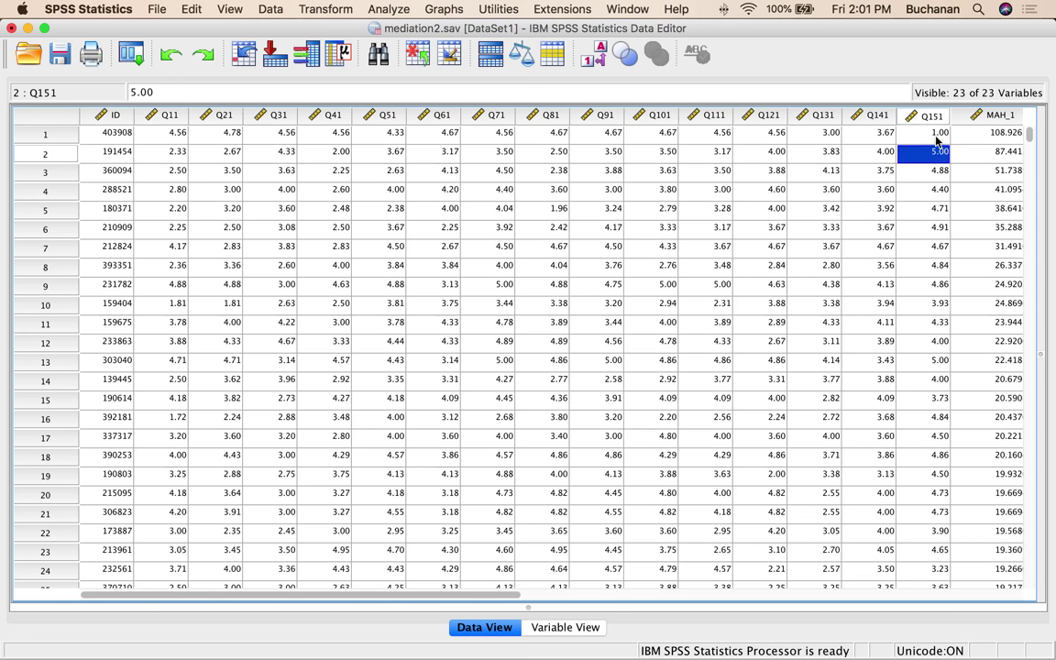
{"action": "left_click", "coordinate": [176, 157]}
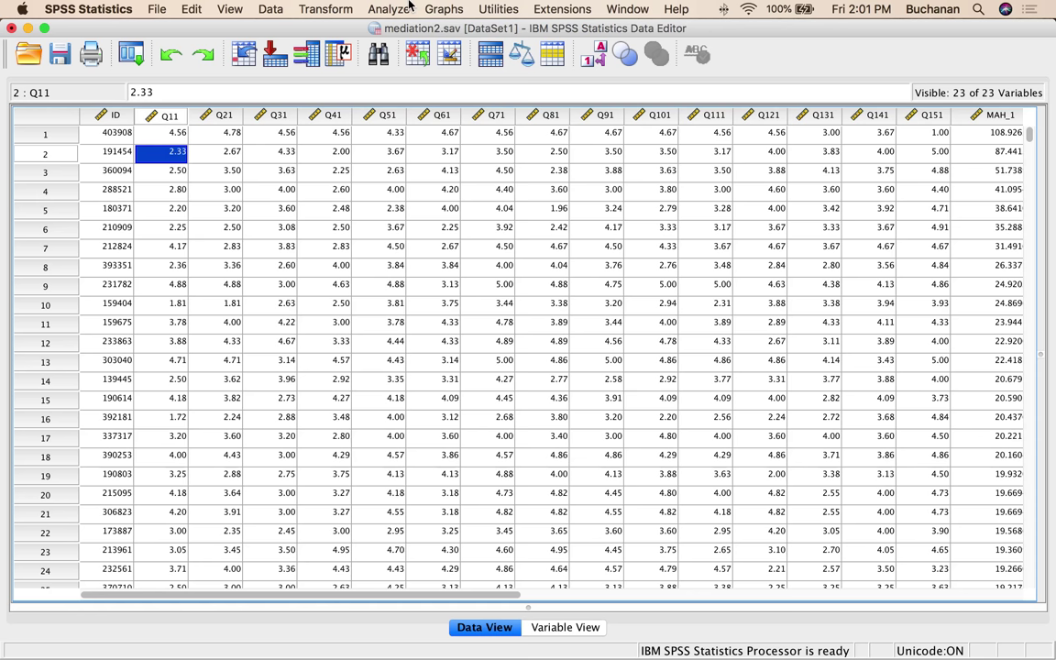
- Select cases with the condition bad_total < 2, then check the filter column in the data grid
{"action": "left_click", "coordinate": [281, 9]}
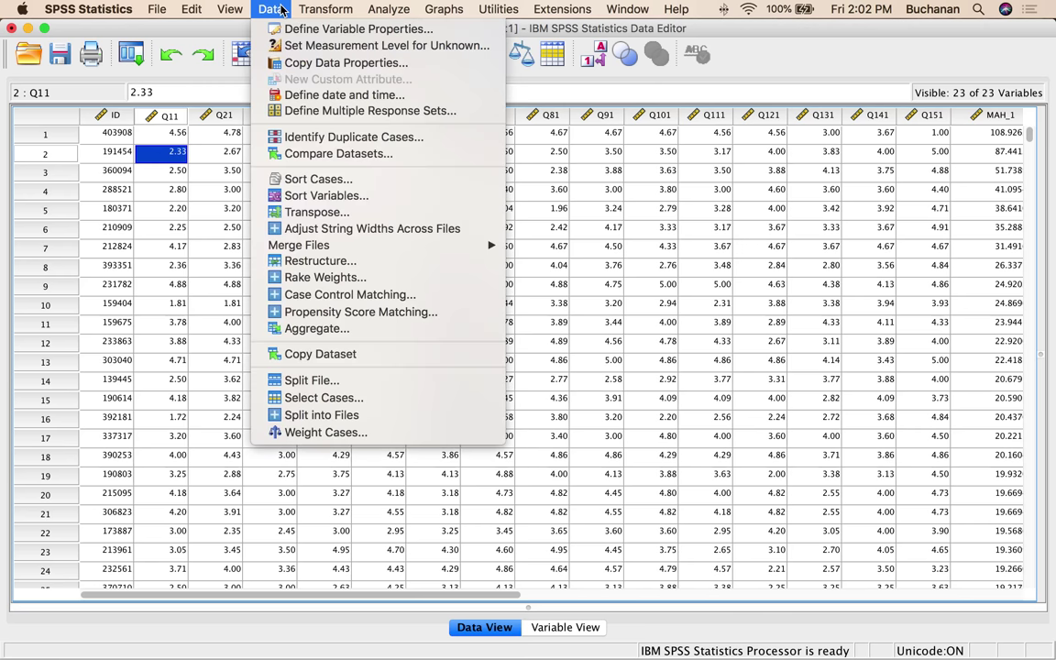
{"action": "left_click", "coordinate": [328, 397]}
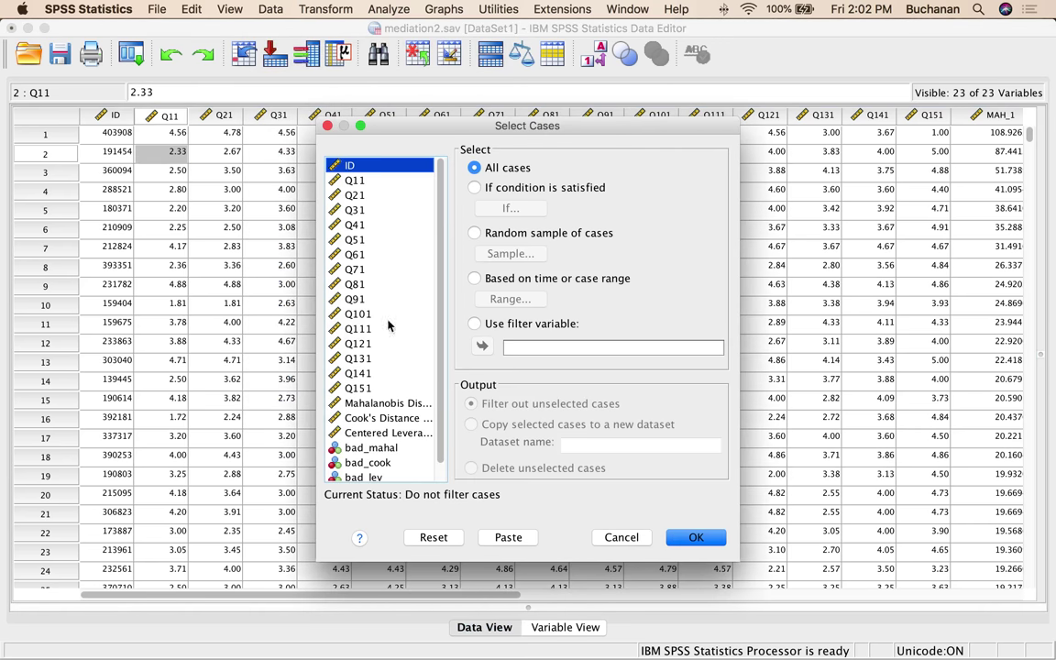
{"action": "left_click", "coordinate": [474, 188]}
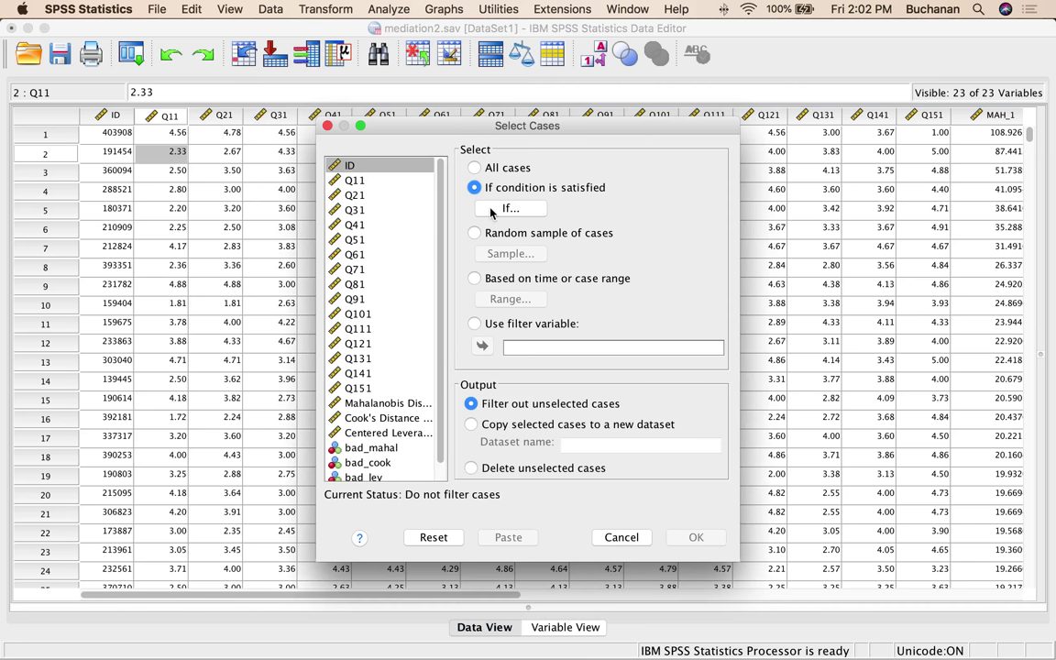
{"action": "left_click", "coordinate": [495, 209]}
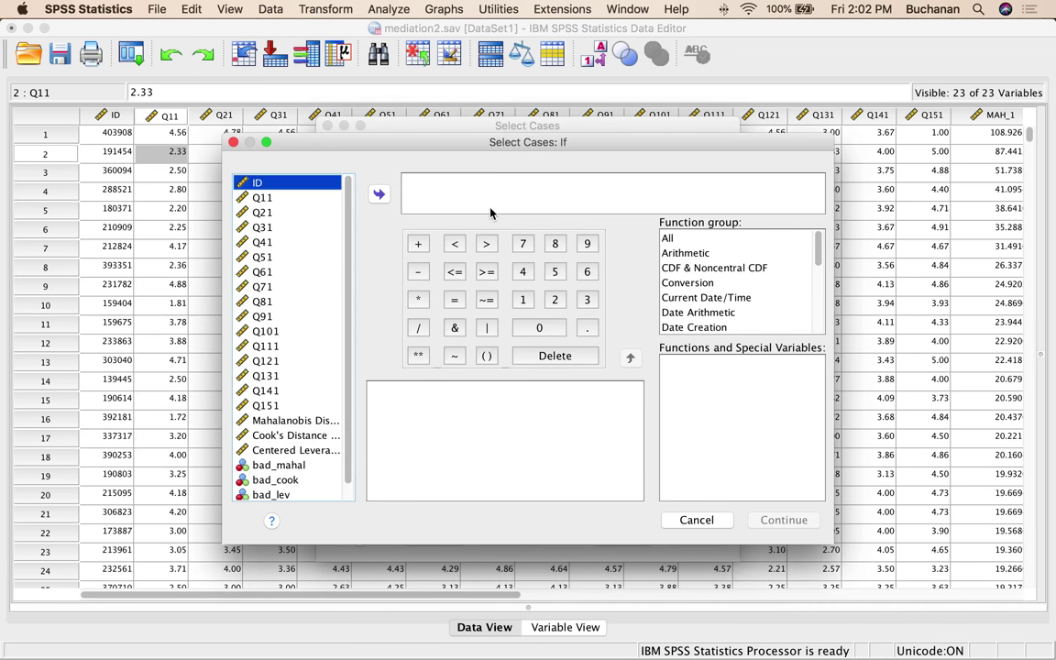
{"action": "scroll", "coordinate": [310, 411], "scroll_direction": "down", "scroll_amount": 1}
{"action": "double_click", "coordinate": [273, 493]}
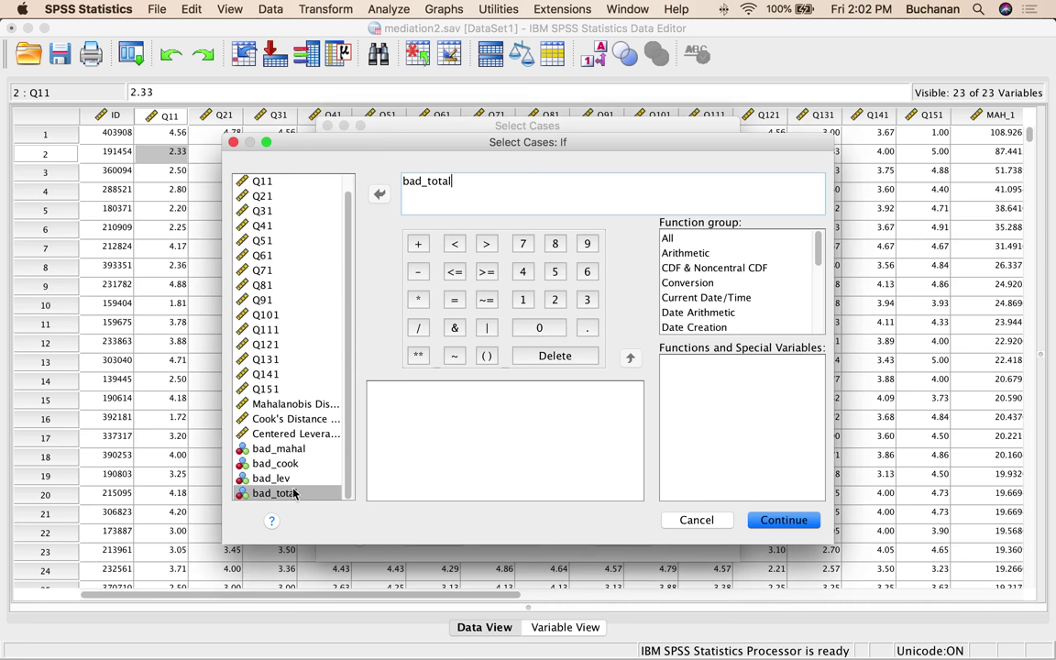
{"action": "type", "text": "< 2"}
{"action": "left_click", "coordinate": [787, 521]}
{"action": "left_click", "coordinate": [686, 537]}
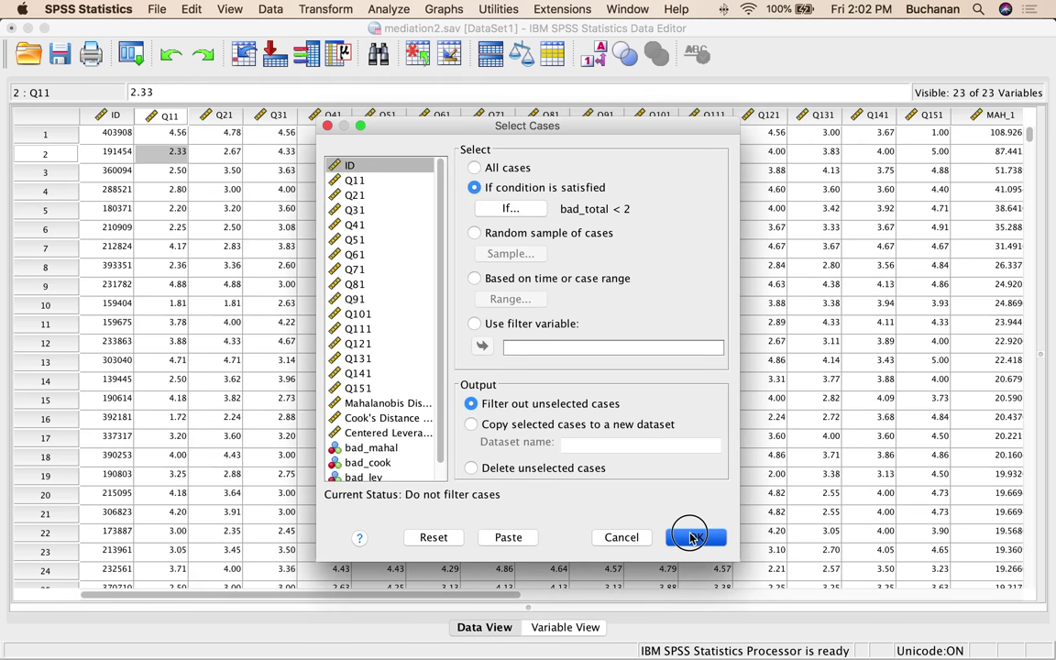
{"action": "left_click", "coordinate": [321, 56]}
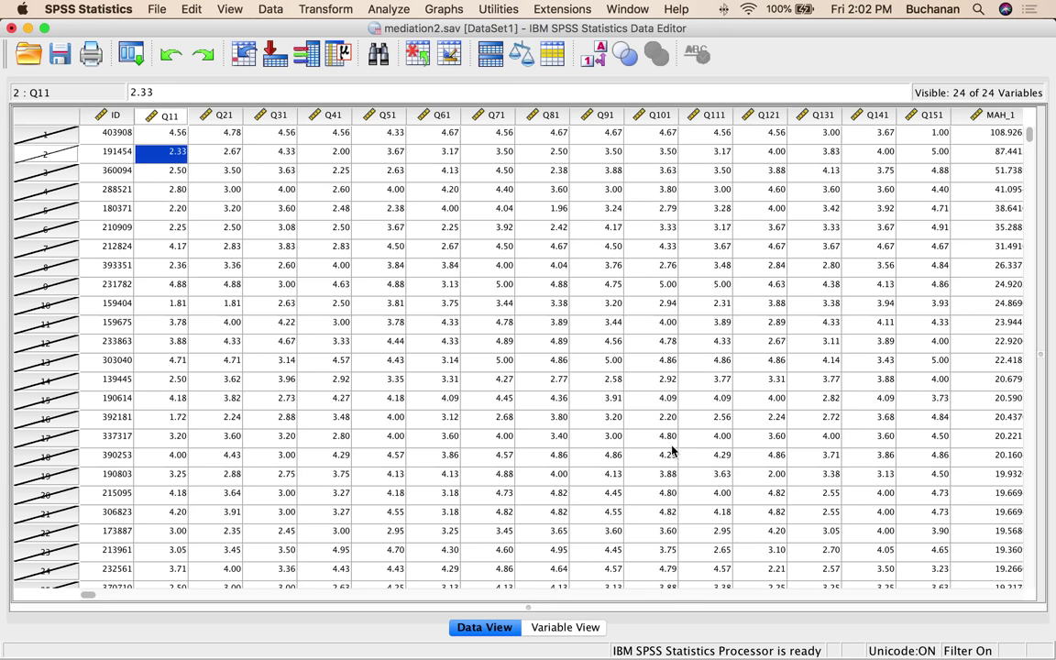
{"action": "scroll", "coordinate": [537, 270], "scroll_direction": "right", "scroll_amount": 15}
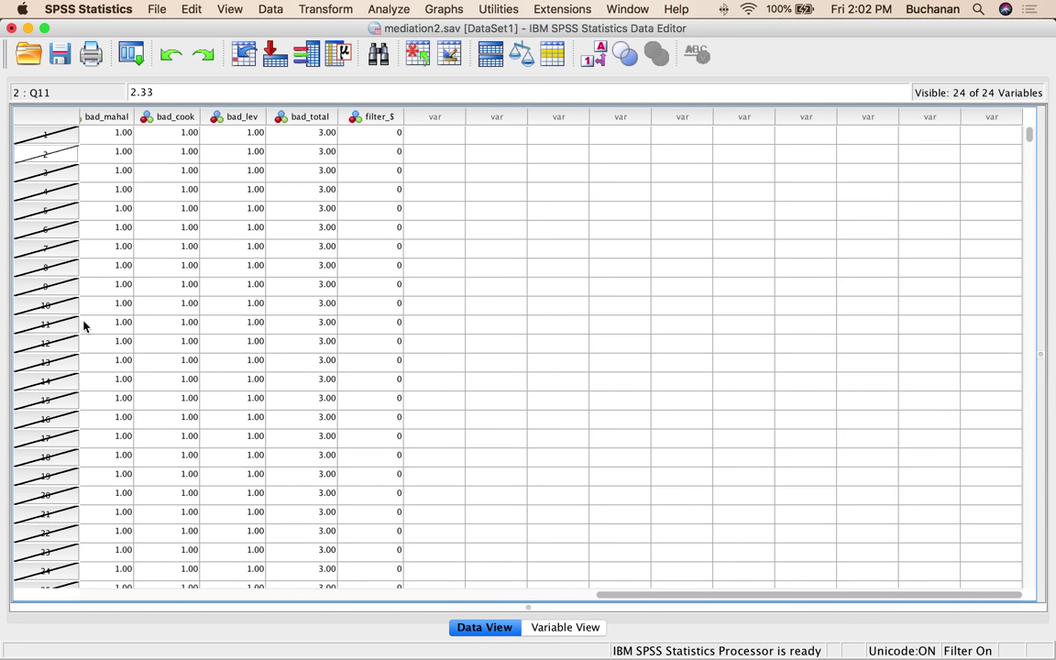
{"action": "left_click", "coordinate": [270, 8]}
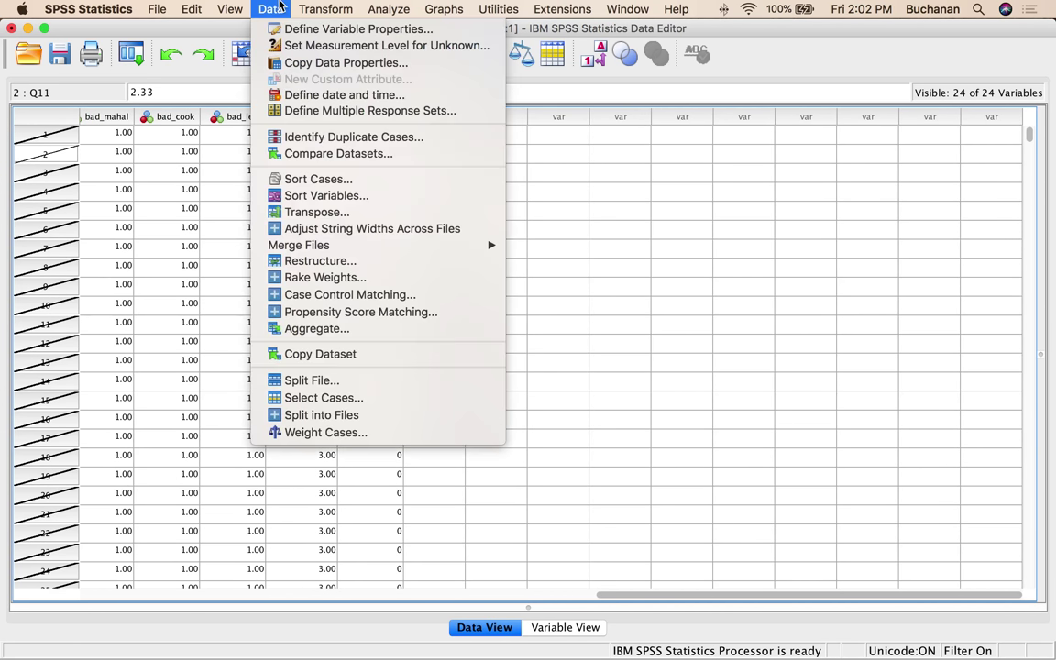
{"action": "left_click", "coordinate": [342, 398]}
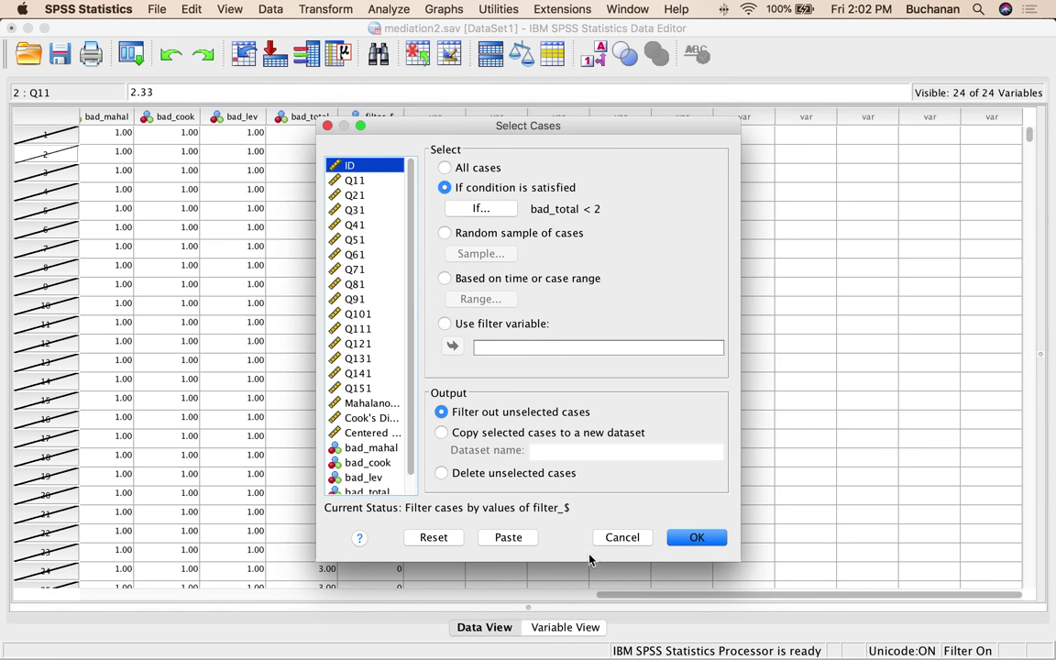
{"action": "left_click", "coordinate": [623, 538]}
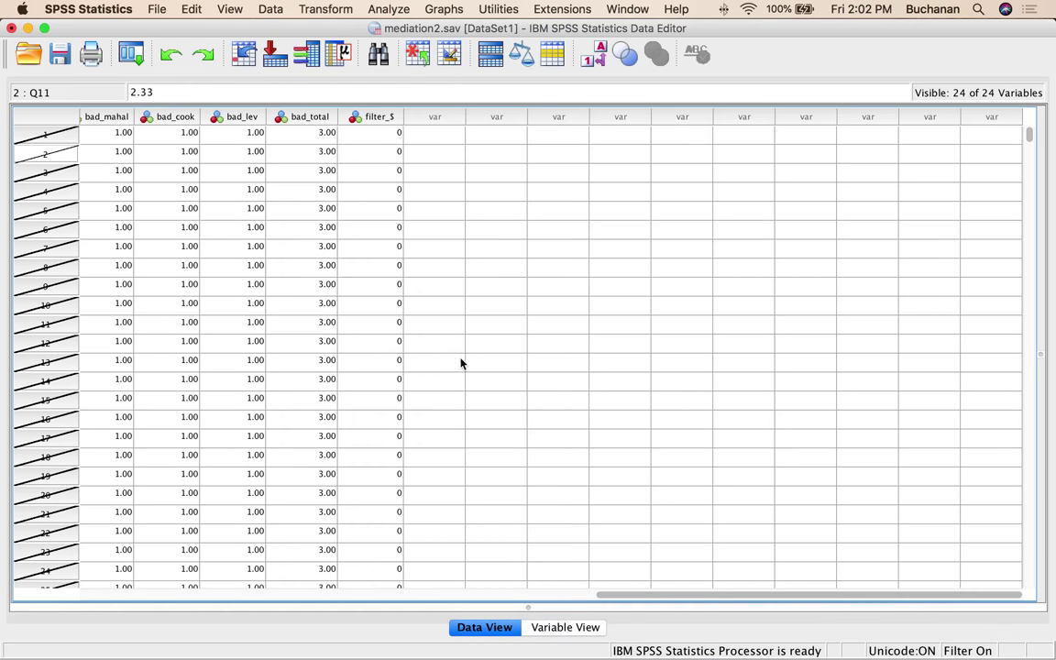
- In PROCESS, set Q11 as the outcome Y and Q151 as the predictor X
{"action": "left_click", "coordinate": [392, 7]}
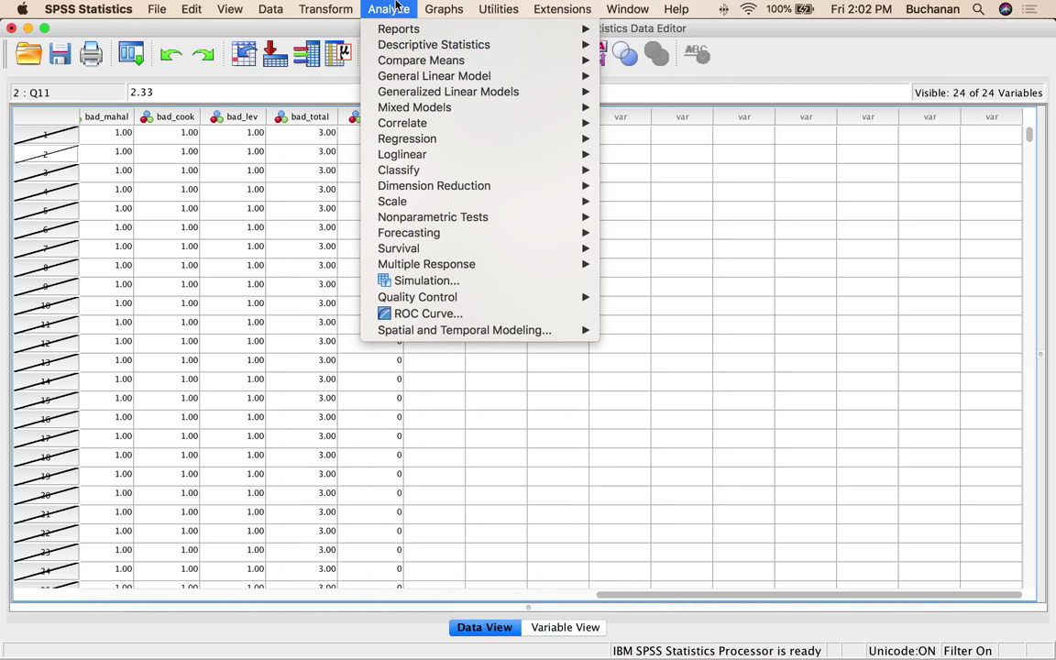
{"action": "mouse_move", "coordinate": [477, 140]}
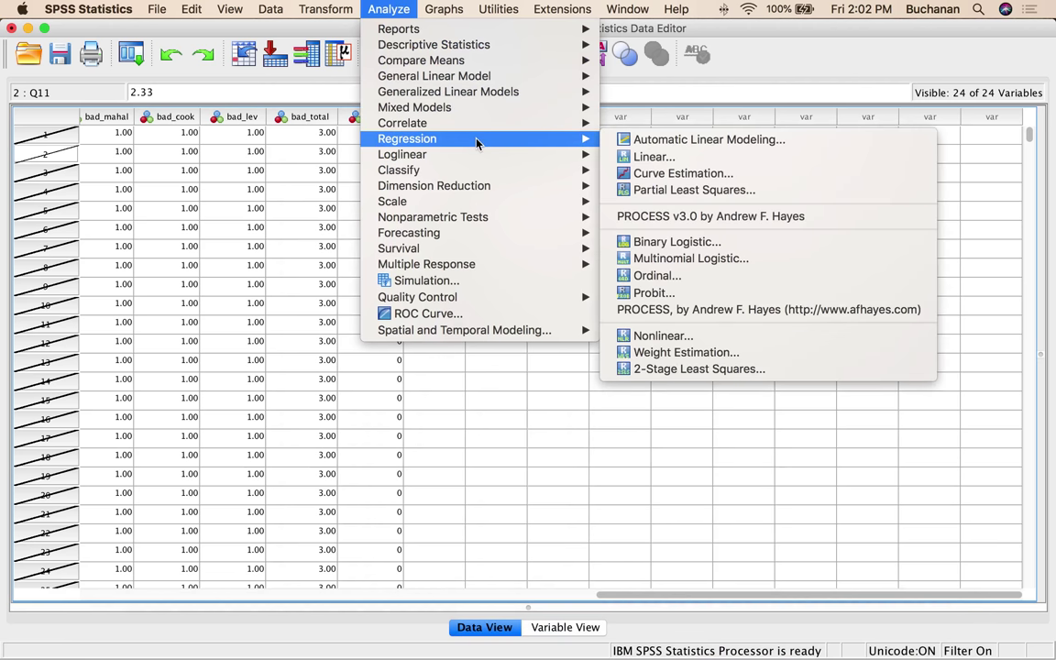
{"action": "left_click", "coordinate": [693, 216]}
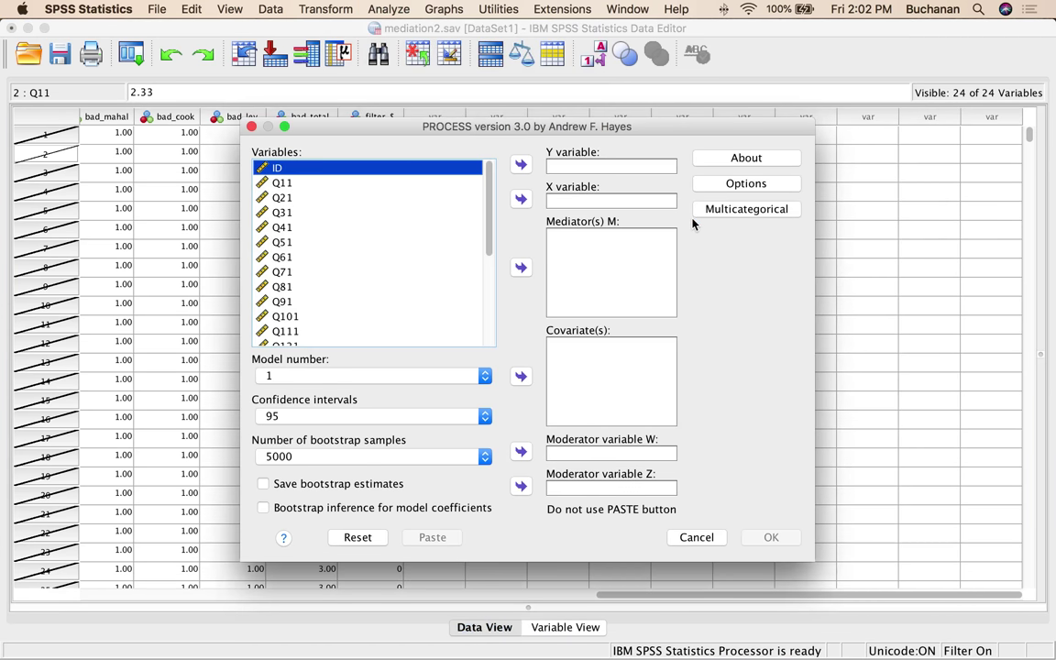
{"action": "left_click", "coordinate": [315, 184]}
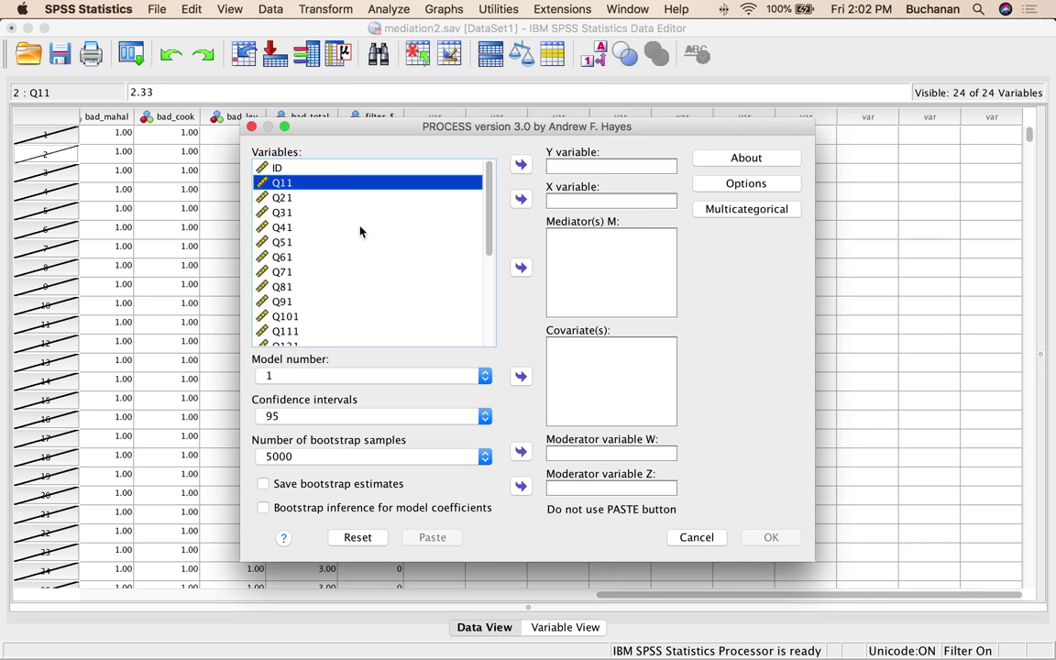
{"action": "left_click", "coordinate": [520, 164]}
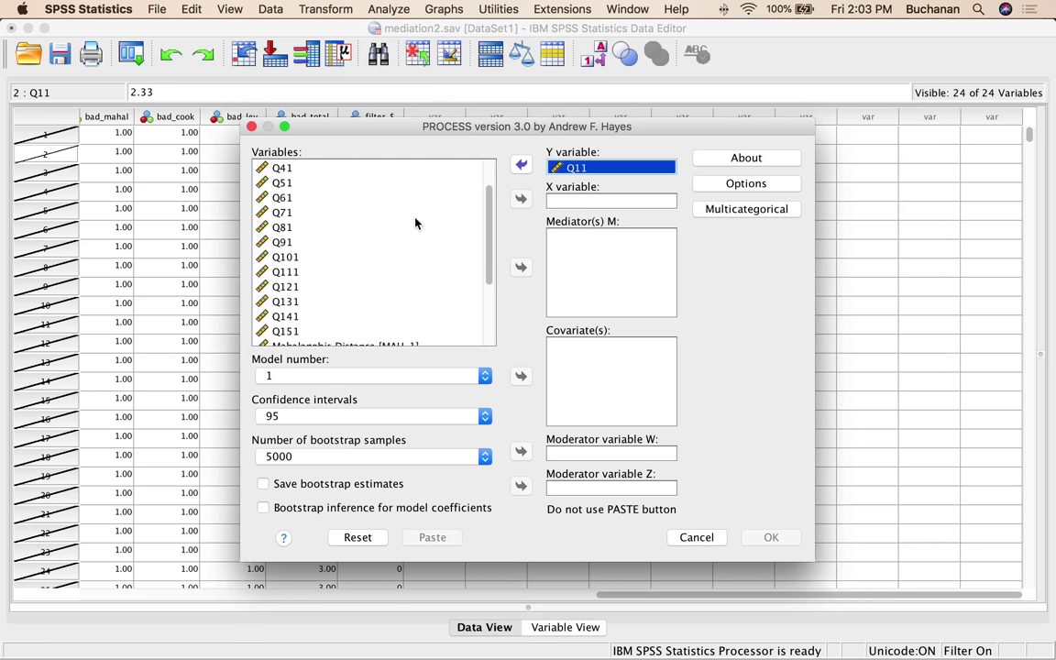
{"action": "scroll", "coordinate": [415, 223], "scroll_direction": "down", "scroll_amount": 4}
{"action": "left_click", "coordinate": [293, 221]}
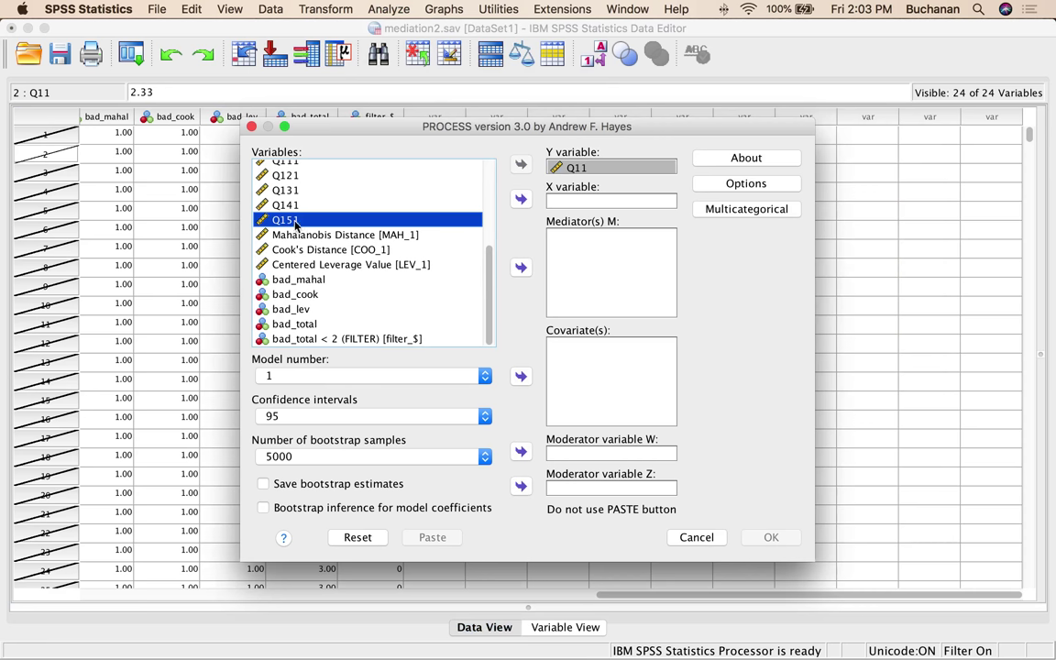
{"action": "left_click", "coordinate": [521, 198]}
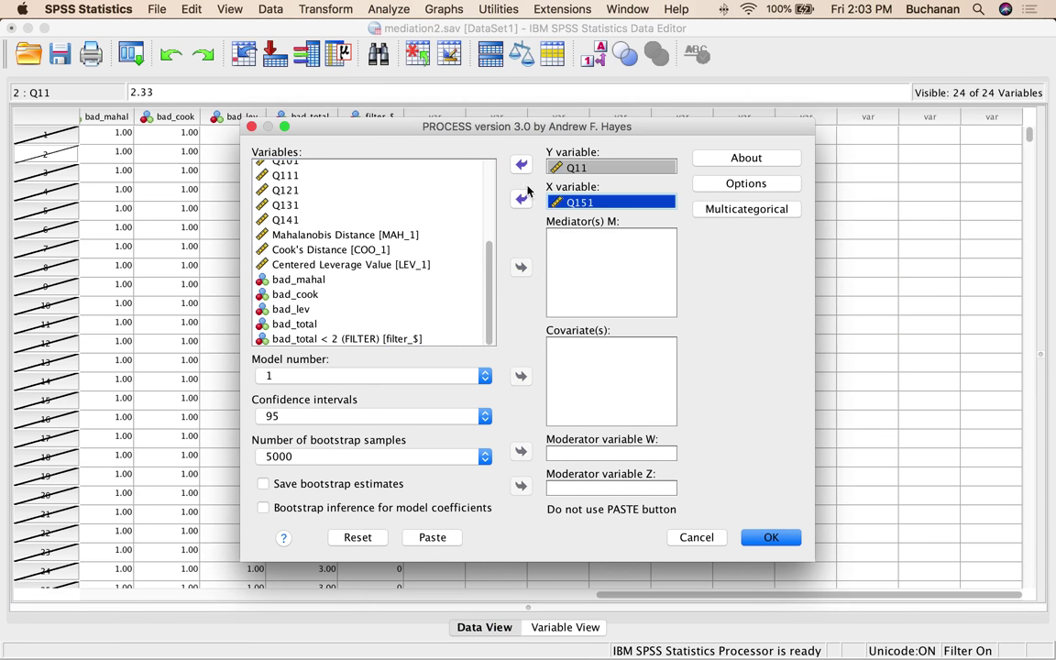
{"action": "scroll", "coordinate": [374, 264], "scroll_direction": "up", "scroll_amount": 5}
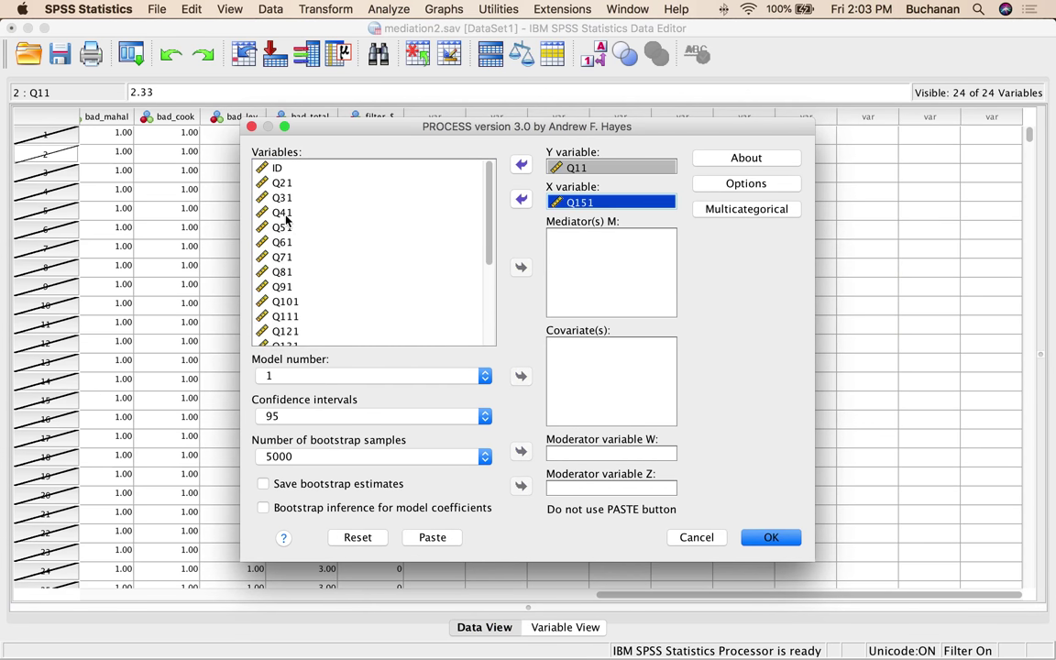
- Assign Q31 as moderator W and Q41 as moderator Z, and choose model 2
{"action": "left_click", "coordinate": [265, 194]}
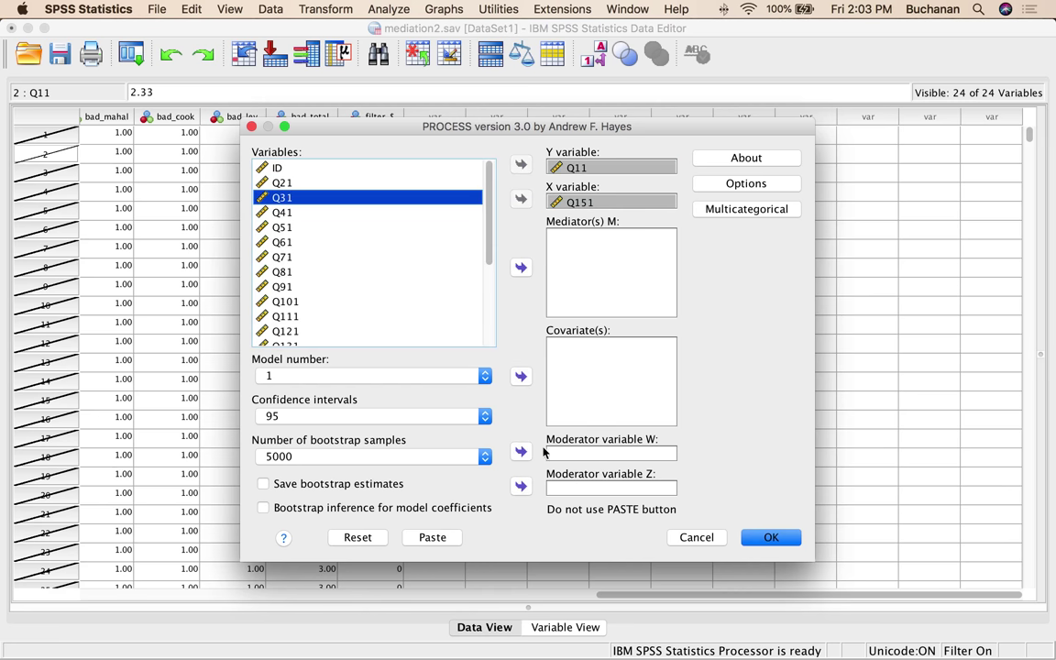
{"action": "left_click", "coordinate": [520, 451]}
{"action": "left_click", "coordinate": [282, 198]}
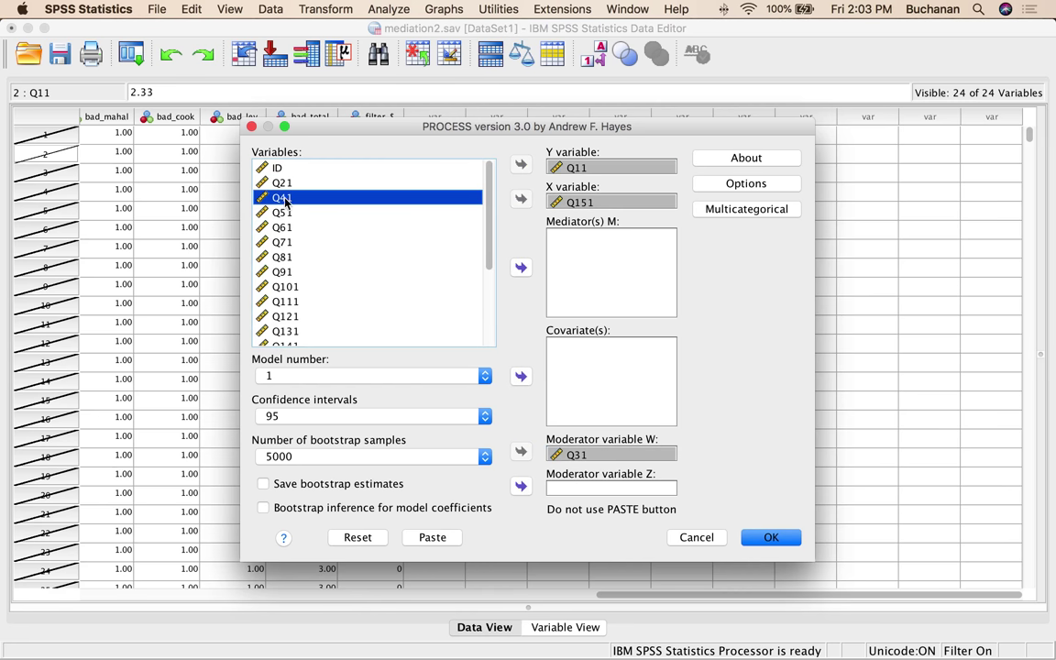
{"action": "left_click", "coordinate": [521, 486]}
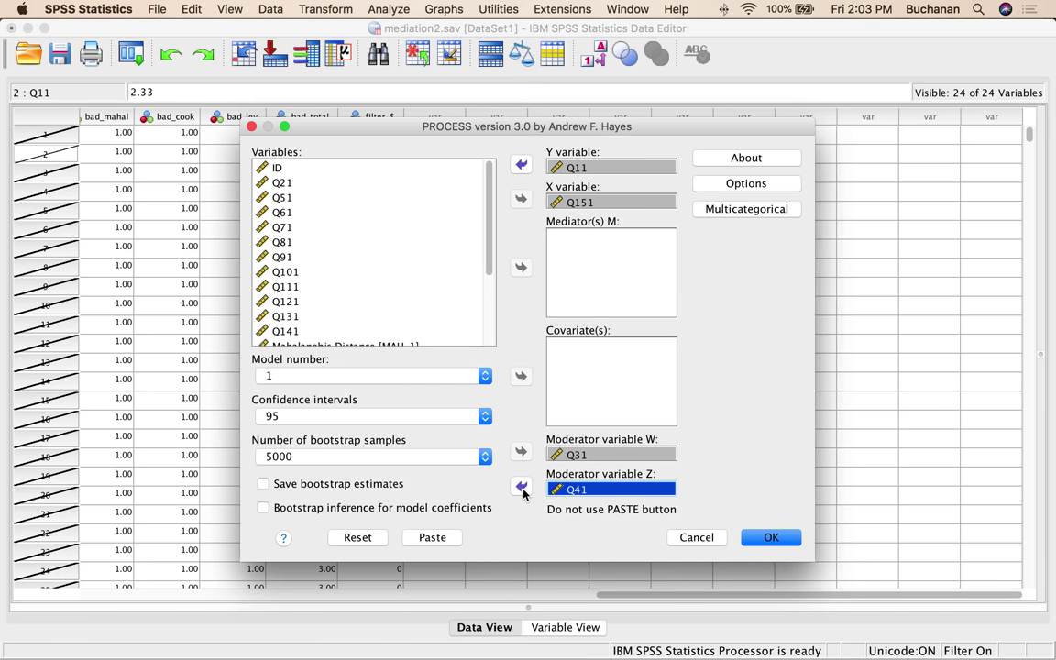
{"action": "left_click", "coordinate": [418, 376]}
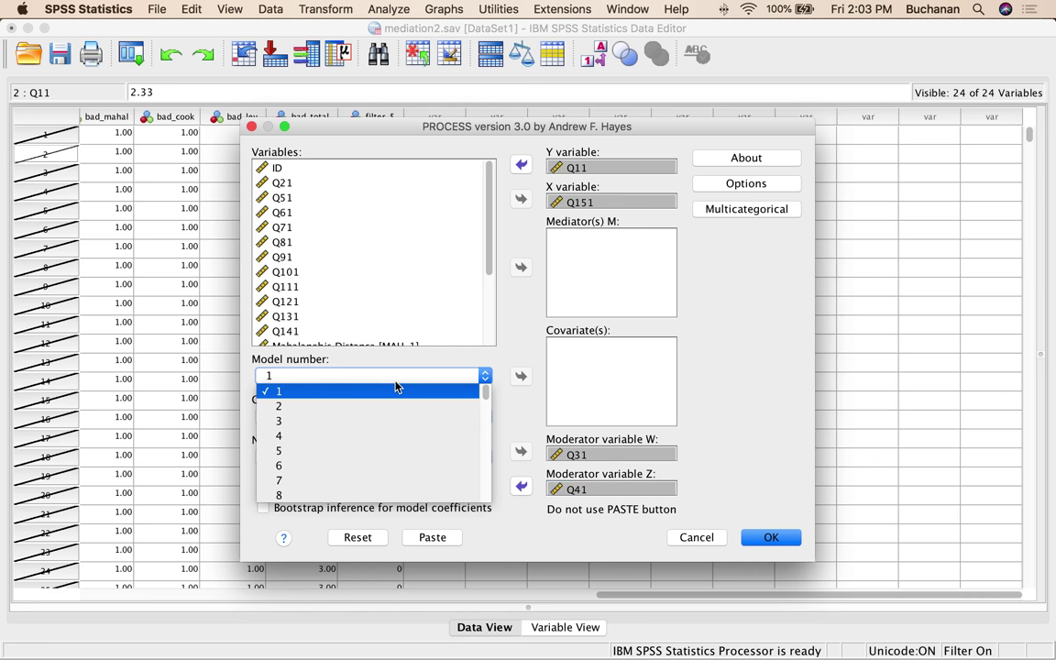
{"action": "left_click", "coordinate": [385, 405]}
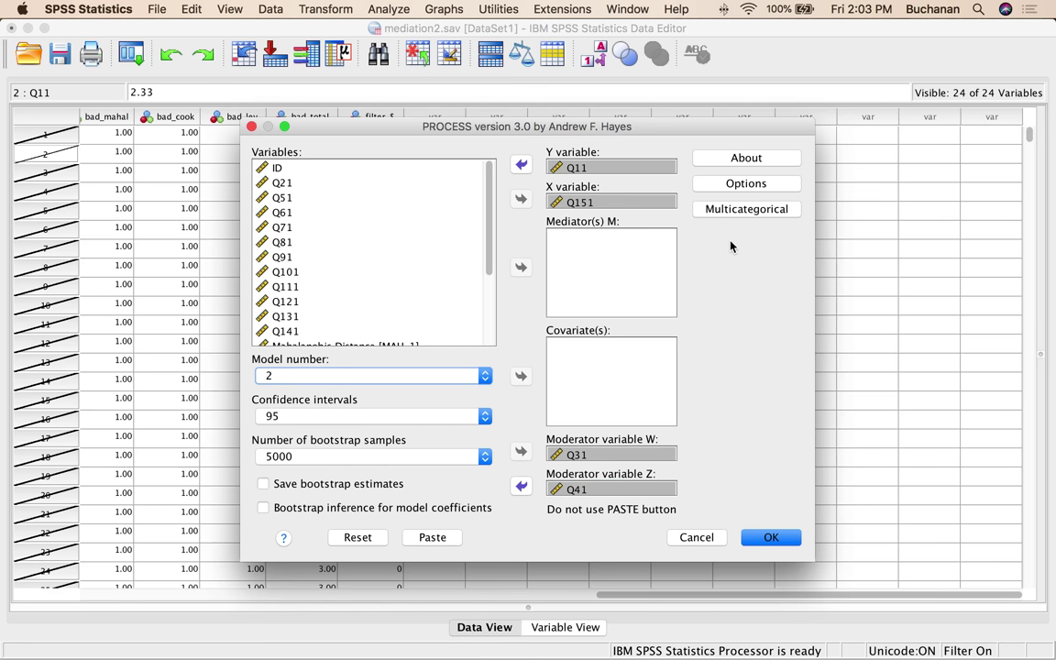
{"action": "left_click", "coordinate": [747, 186]}
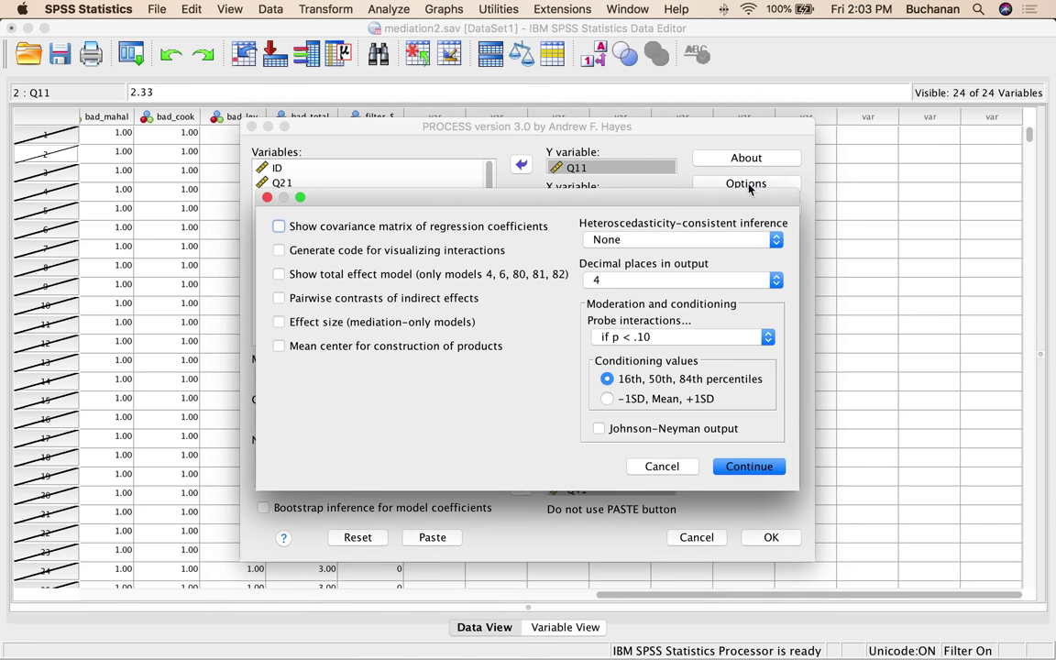
- Enable interaction plot code, mean centering and -1SD/Mean/+1SD conditioning, then run PROCESS model 2
{"action": "left_click", "coordinate": [439, 257]}
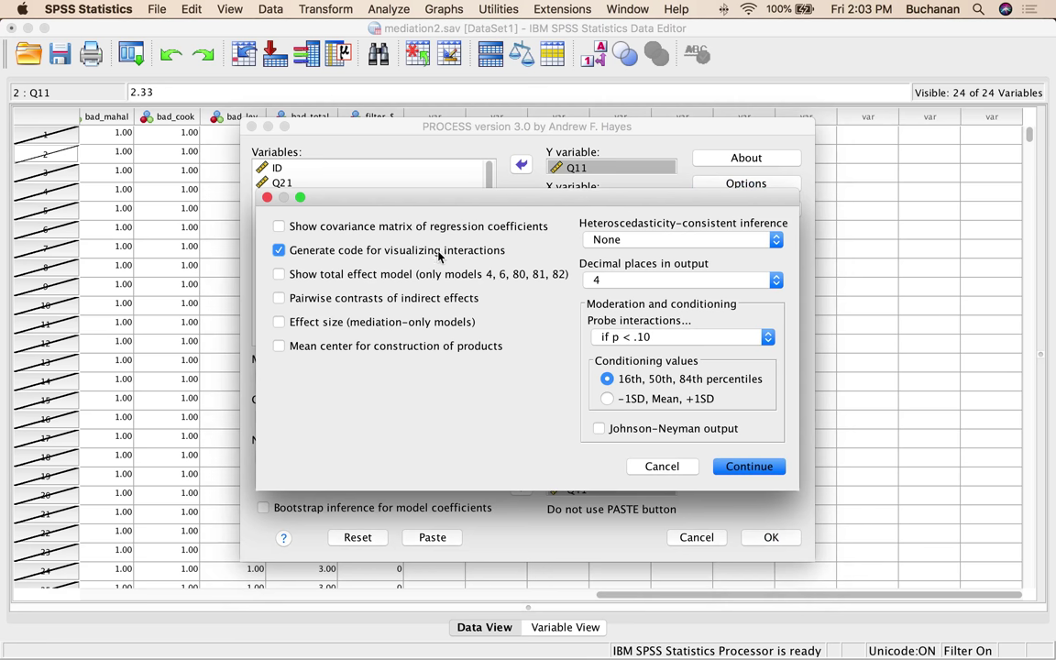
{"action": "left_click", "coordinate": [500, 344]}
{"action": "left_click", "coordinate": [607, 399]}
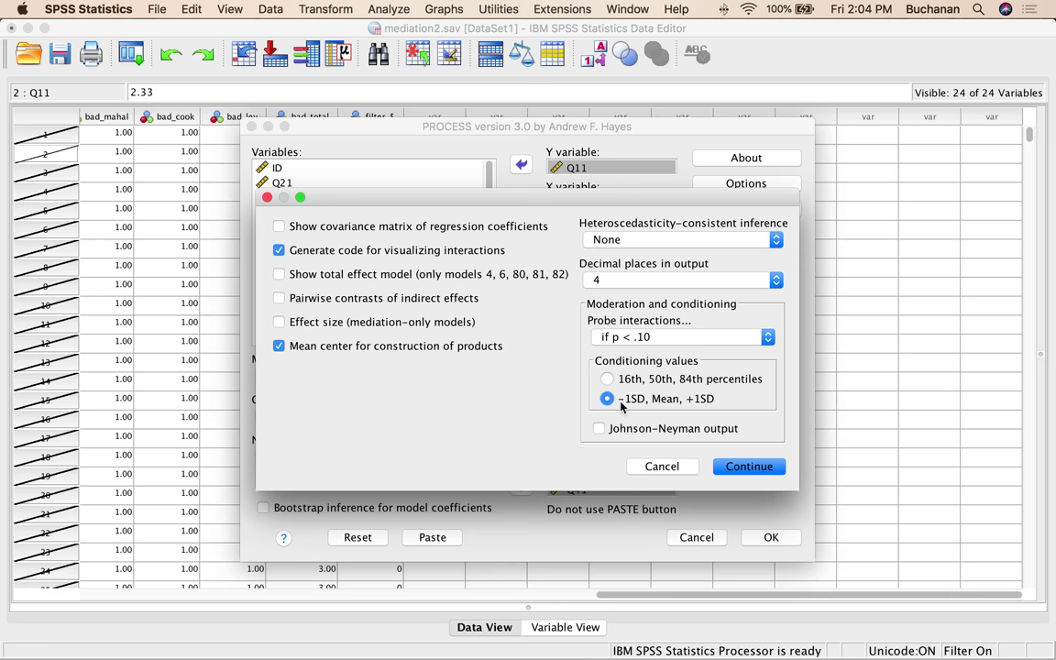
{"action": "left_click", "coordinate": [744, 465]}
{"action": "left_click", "coordinate": [772, 540]}
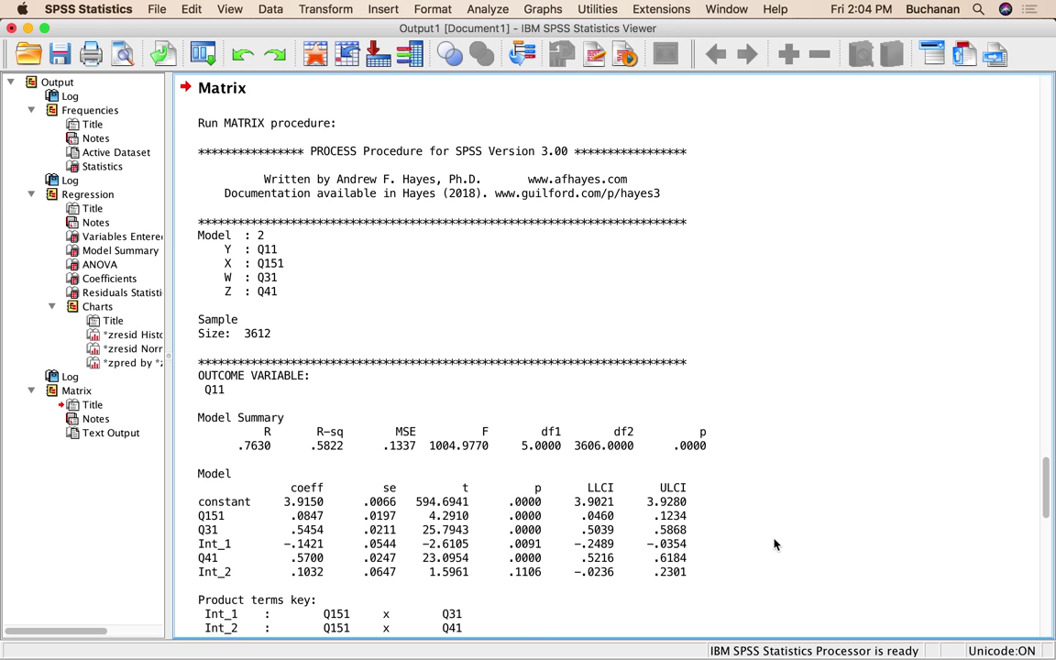
- Select all of the PROCESS model 2 text output in the viewer
{"action": "left_click", "coordinate": [489, 313]}
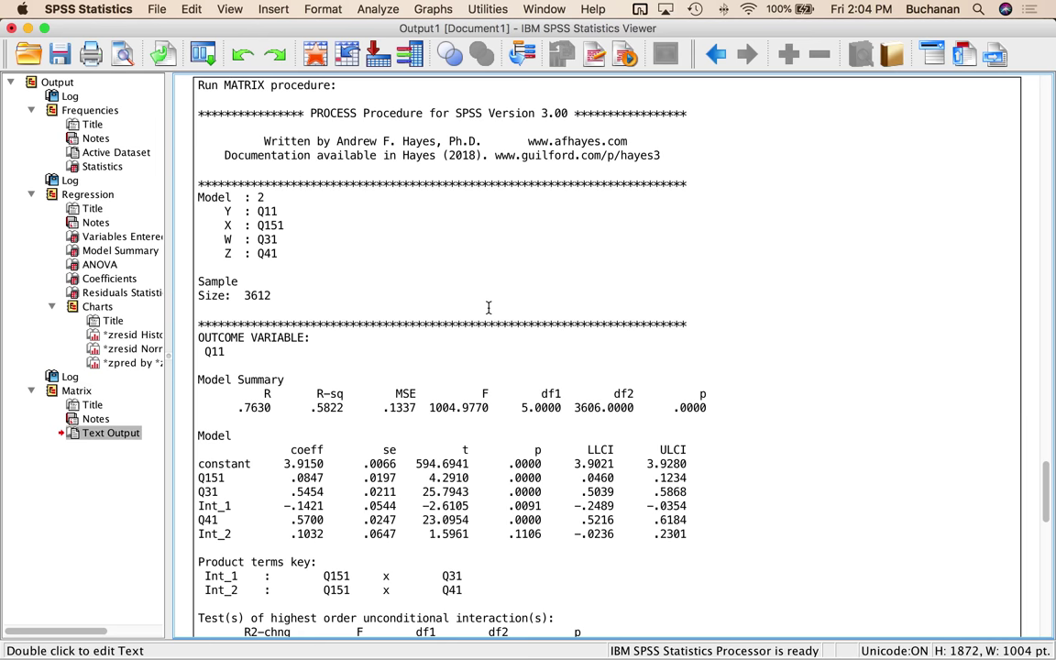
{"action": "double_click", "coordinate": [488, 313]}
{"action": "key", "text": "super+a"}
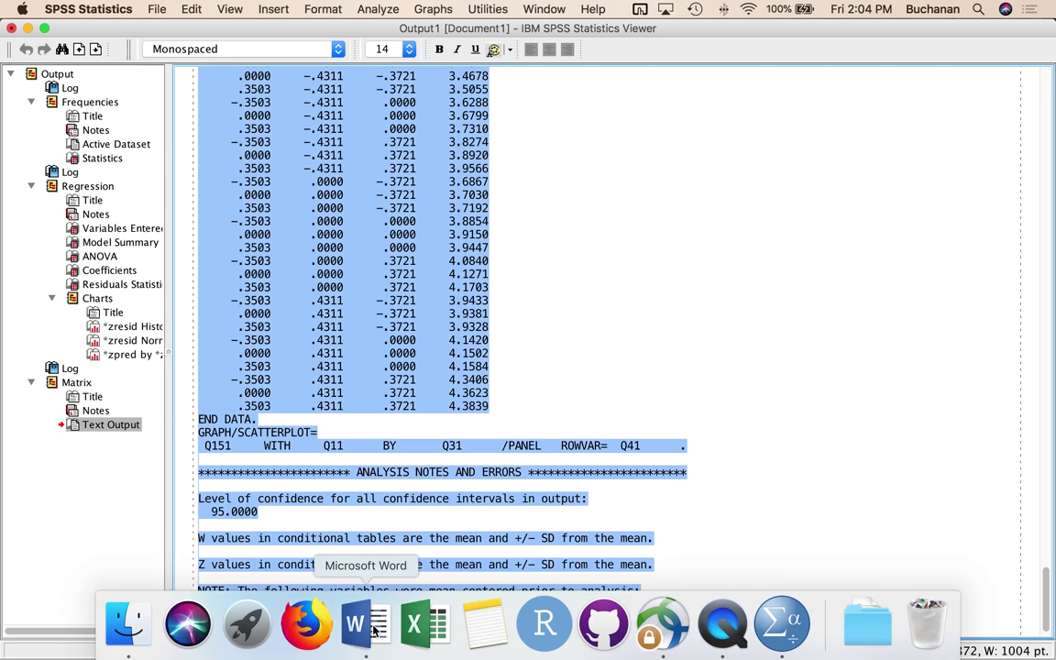
{"action": "left_click", "coordinate": [394, 601]}
{"action": "scroll", "coordinate": [480, 360], "scroll_direction": "down", "scroll_amount": 10}
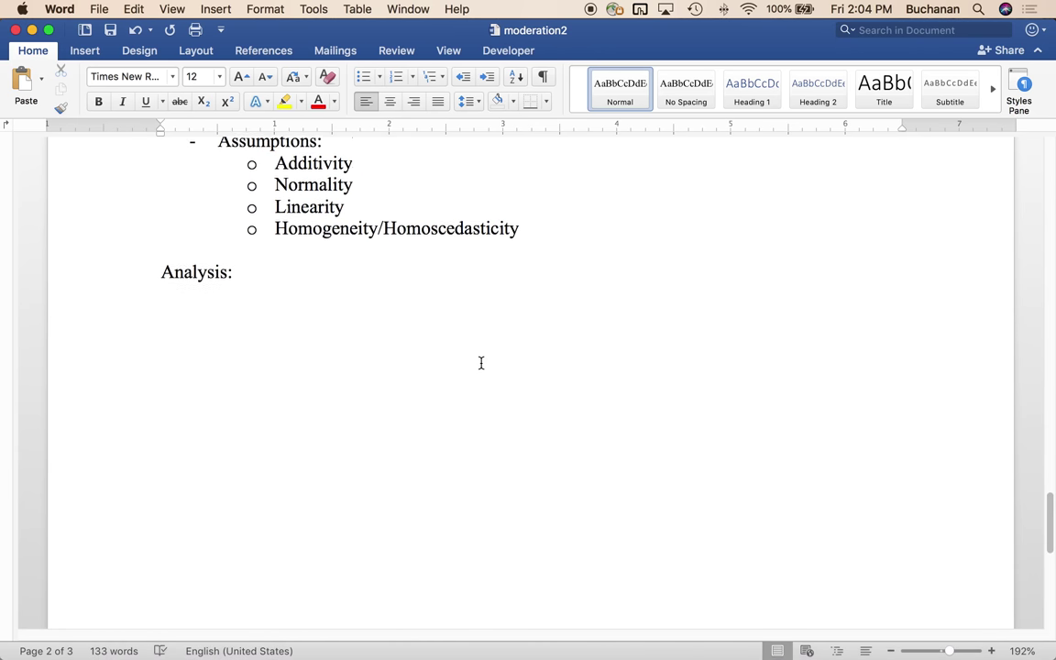
{"action": "left_click", "coordinate": [354, 311]}
{"action": "key", "text": "Return"}
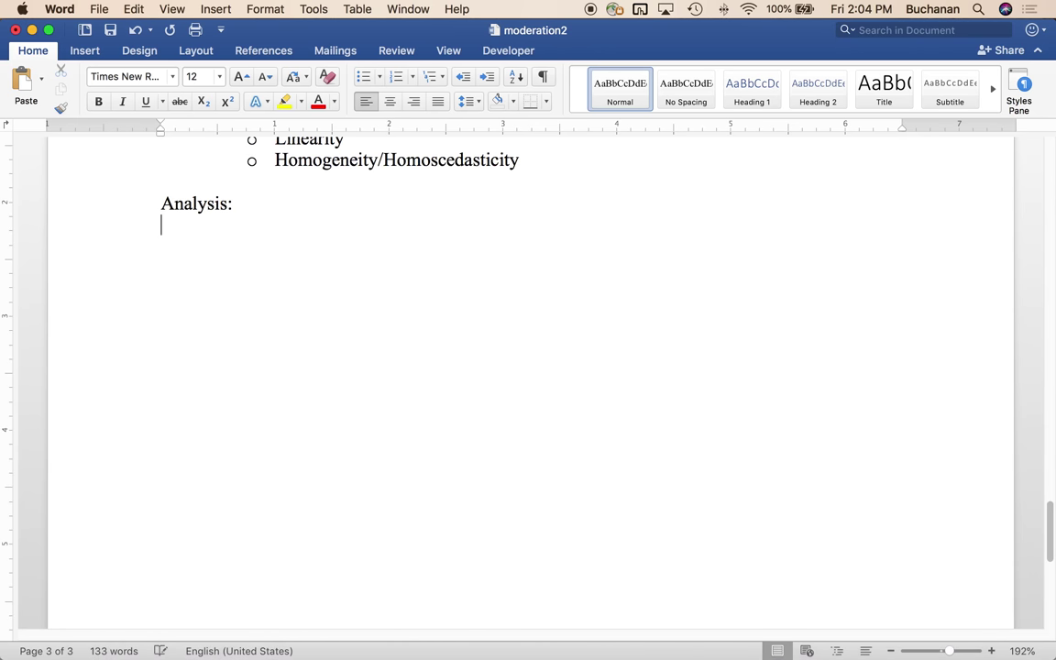
{"action": "key", "text": "Return"}
{"action": "key", "text": "super+v"}
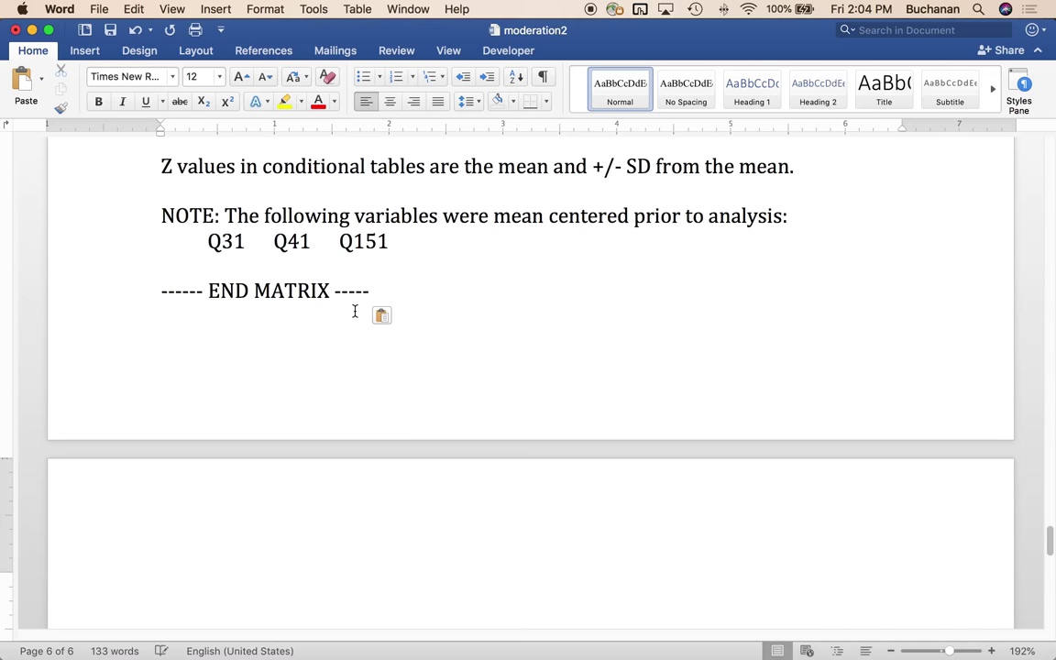
{"action": "scroll", "coordinate": [355, 311], "scroll_direction": "up", "scroll_amount": 15}
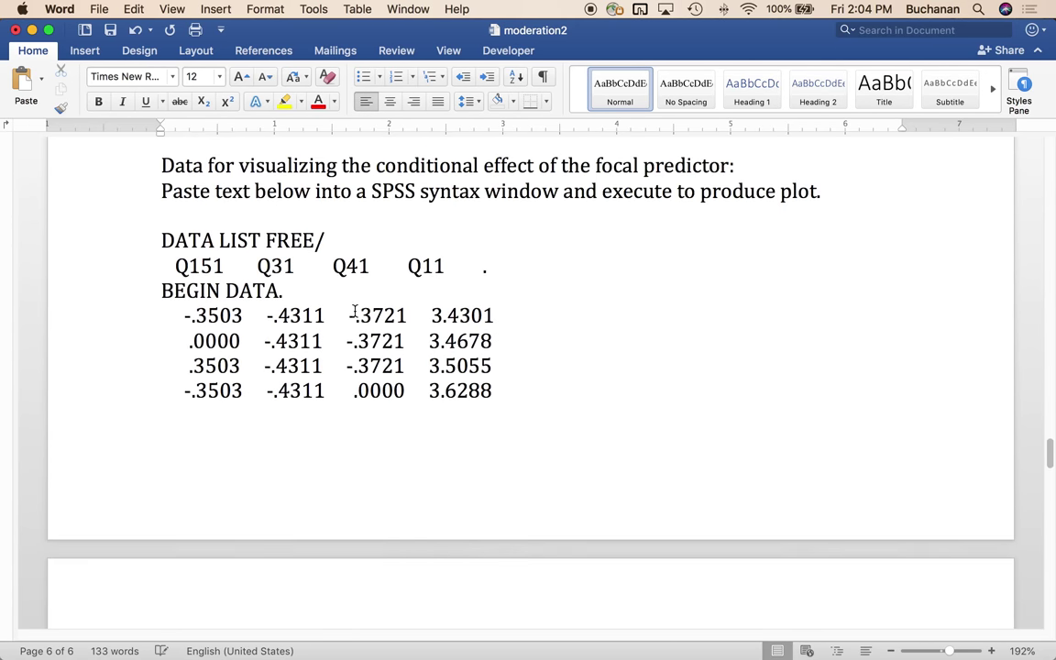
{"action": "scroll", "coordinate": [354, 311], "scroll_direction": "up", "scroll_amount": 15}
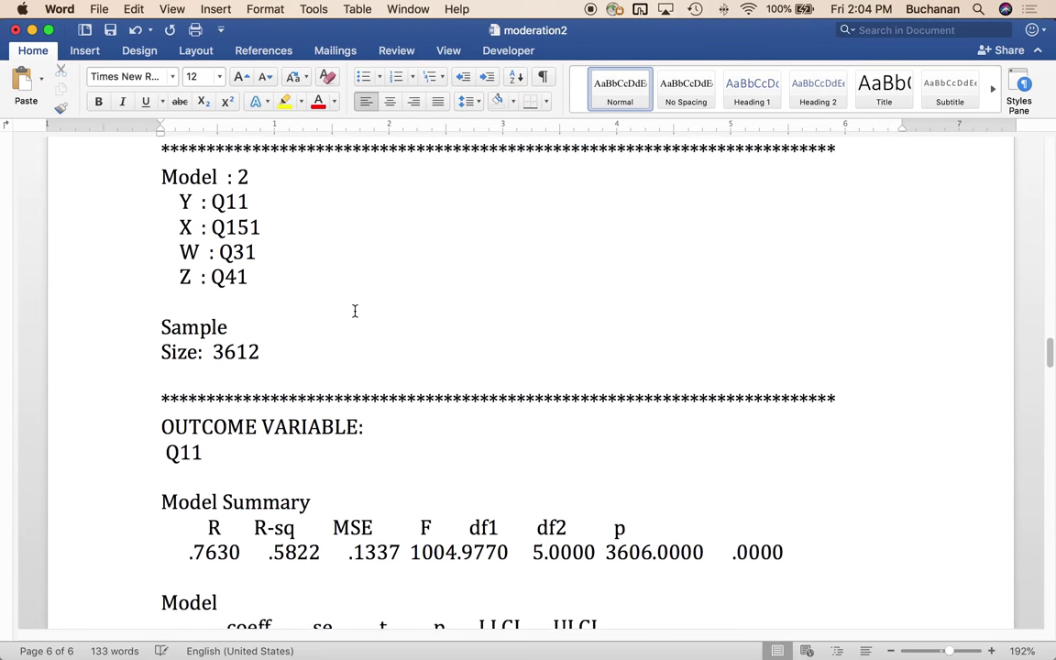
{"action": "scroll", "coordinate": [354, 313], "scroll_direction": "up", "scroll_amount": 5}
{"action": "scroll", "coordinate": [355, 313], "scroll_direction": "down", "scroll_amount": 10}
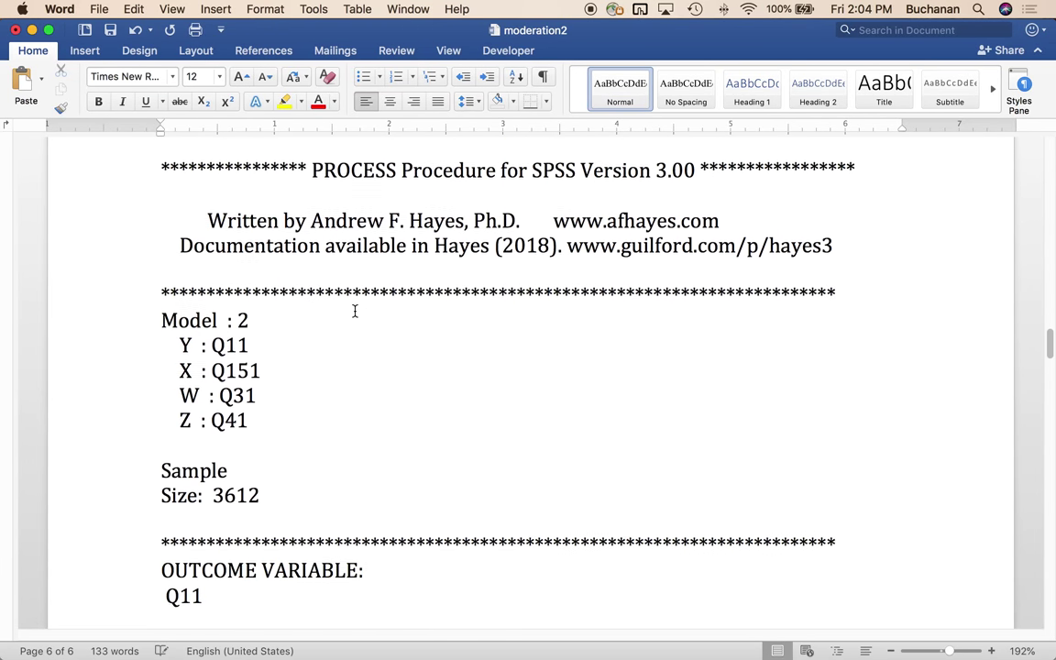
{"action": "scroll", "coordinate": [355, 311], "scroll_direction": "down", "scroll_amount": 4}
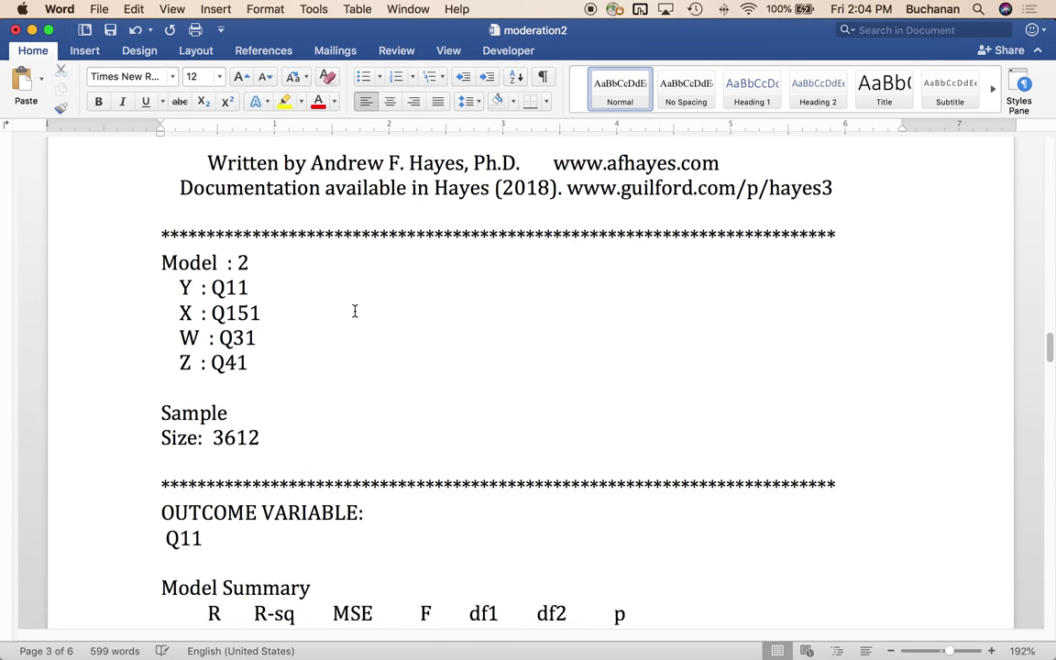
{"action": "left_click_drag", "start_coordinate": [160, 257], "coordinate": [268, 385]}
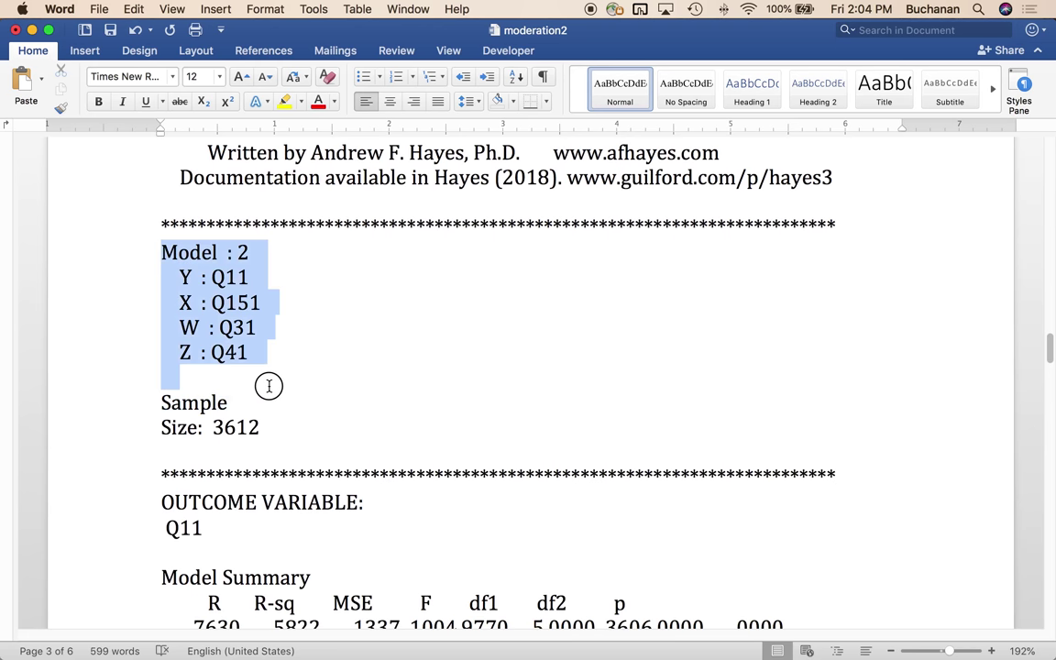
{"action": "scroll", "coordinate": [270, 389], "scroll_direction": "down", "scroll_amount": 10}
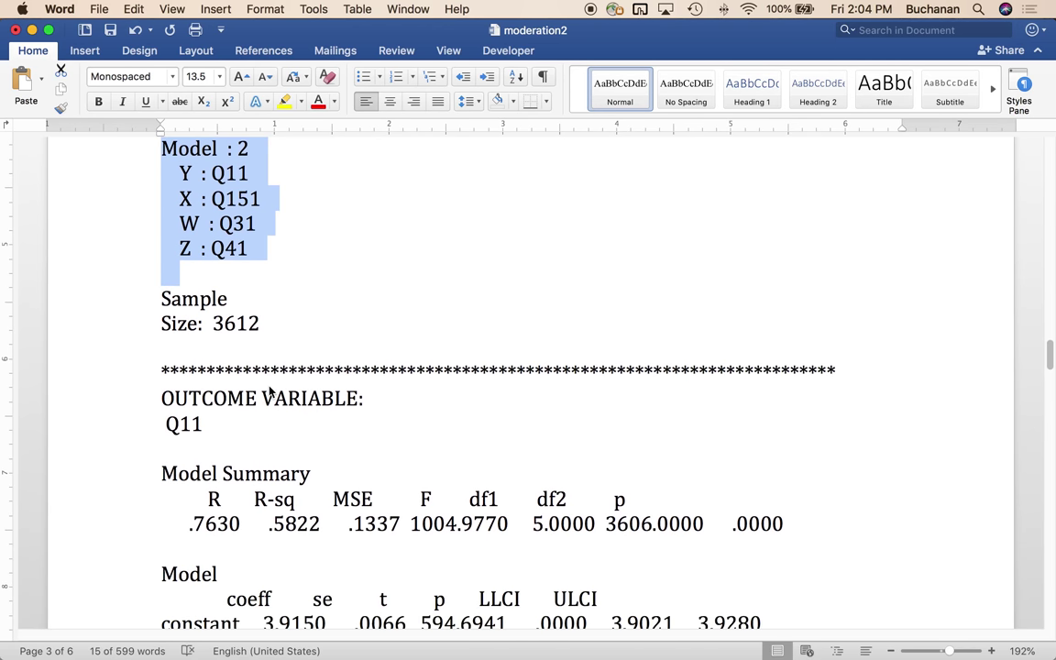
{"action": "scroll", "coordinate": [269, 389], "scroll_direction": "down", "scroll_amount": 1}
{"action": "left_click", "coordinate": [166, 420]}
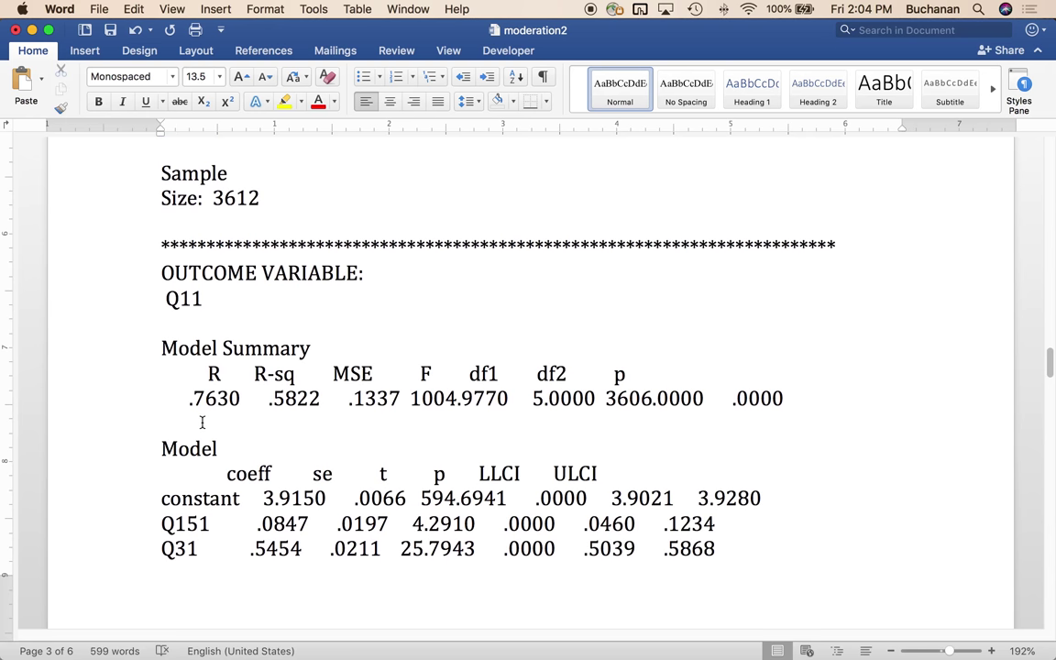
{"action": "key", "text": "Return"}
{"action": "key", "text": "Return"}
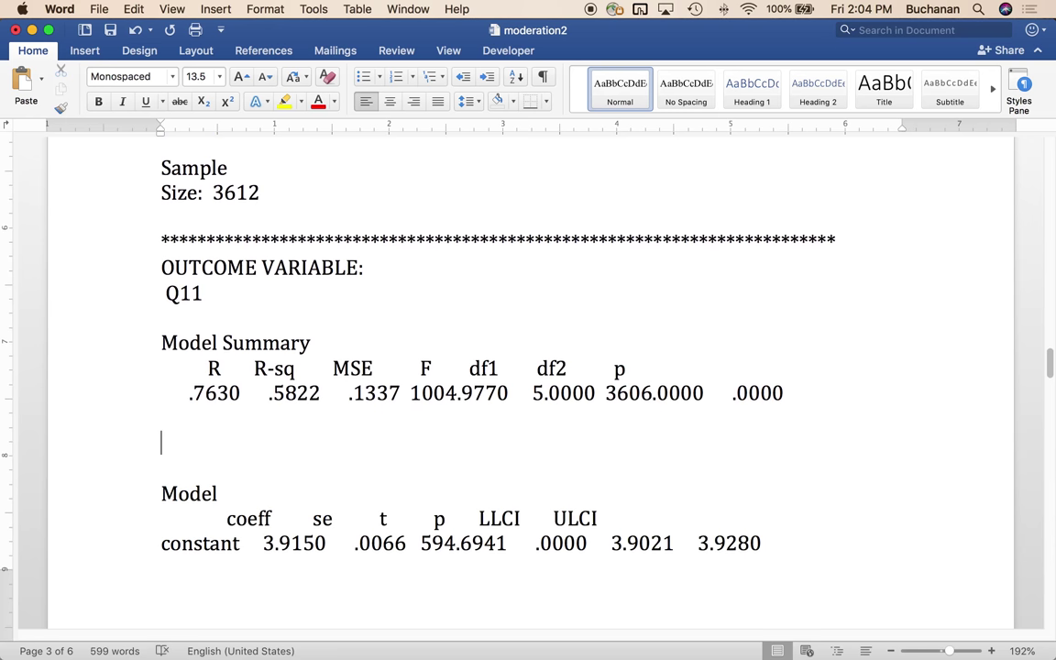
{"action": "scroll", "coordinate": [205, 625], "scroll_direction": "down", "scroll_amount": 15}
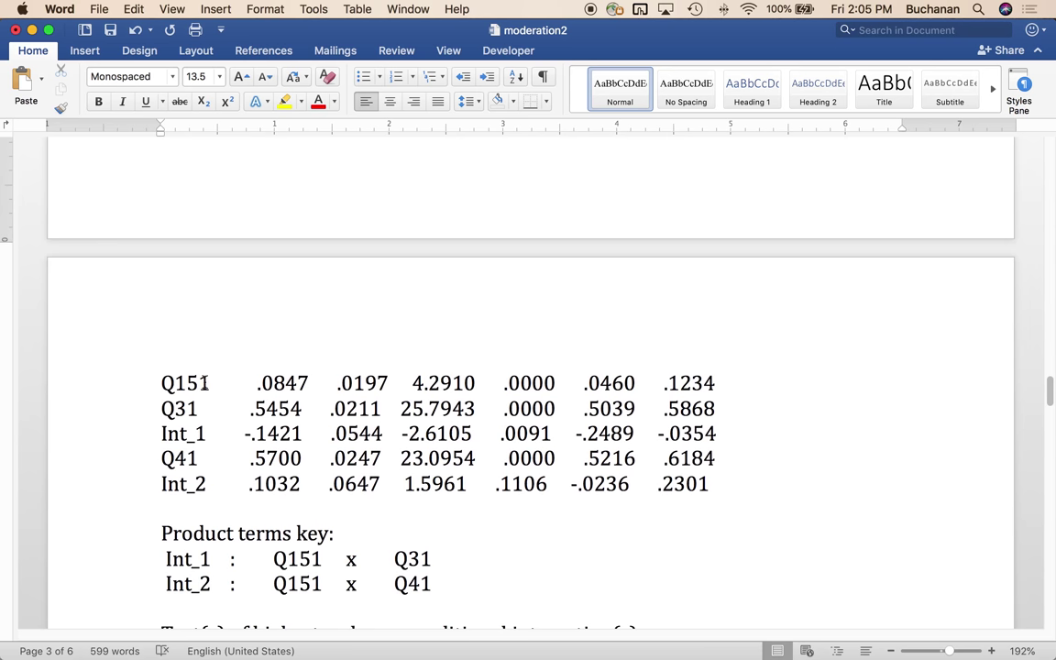
{"action": "scroll", "coordinate": [203, 379], "scroll_direction": "up", "scroll_amount": 3}
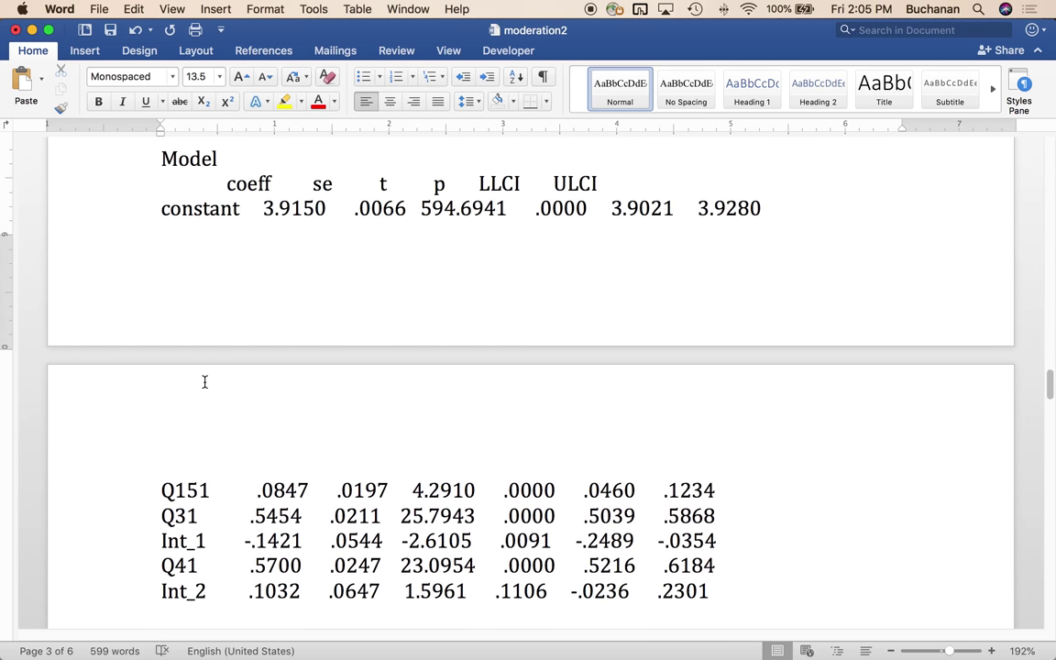
{"action": "key", "text": "super+z"}
{"action": "key", "text": "super+z"}
{"action": "key", "text": "super+z"}
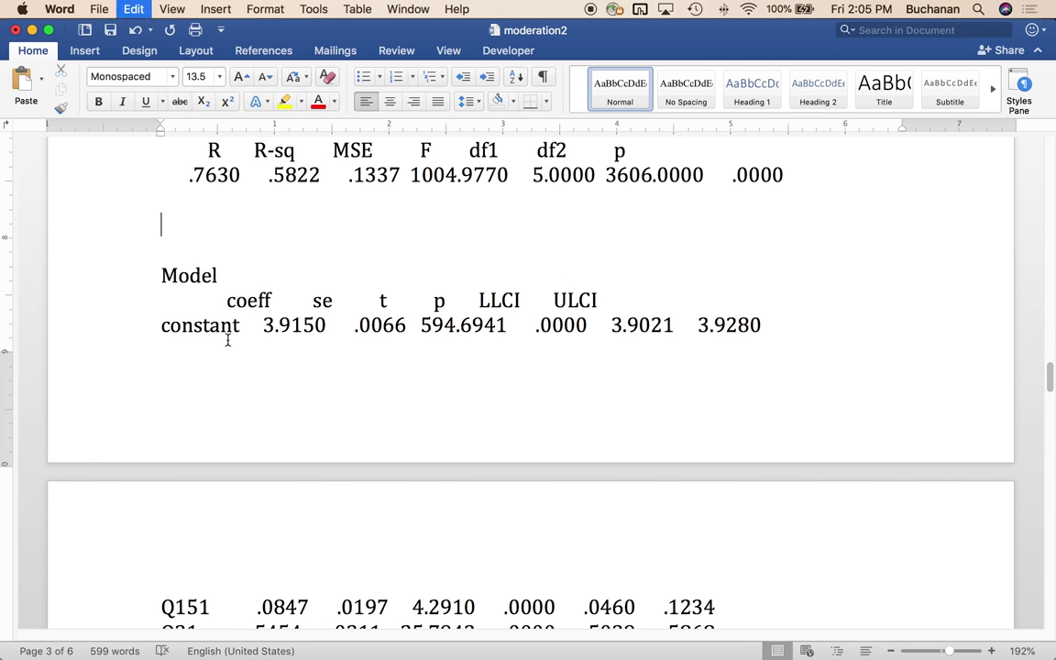
{"action": "key", "text": "super+z"}
- Rerun the PROCESS model 2 analysis with Q121 added as a covariate
{"action": "key", "text": "ctrl+Up"}
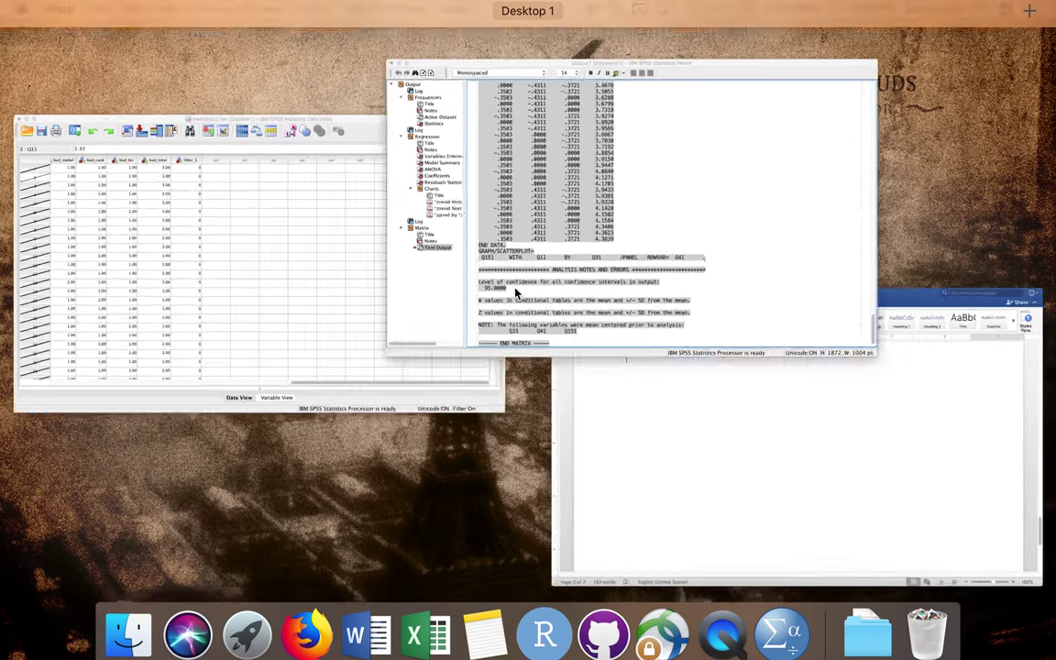
{"action": "left_click", "coordinate": [516, 291]}
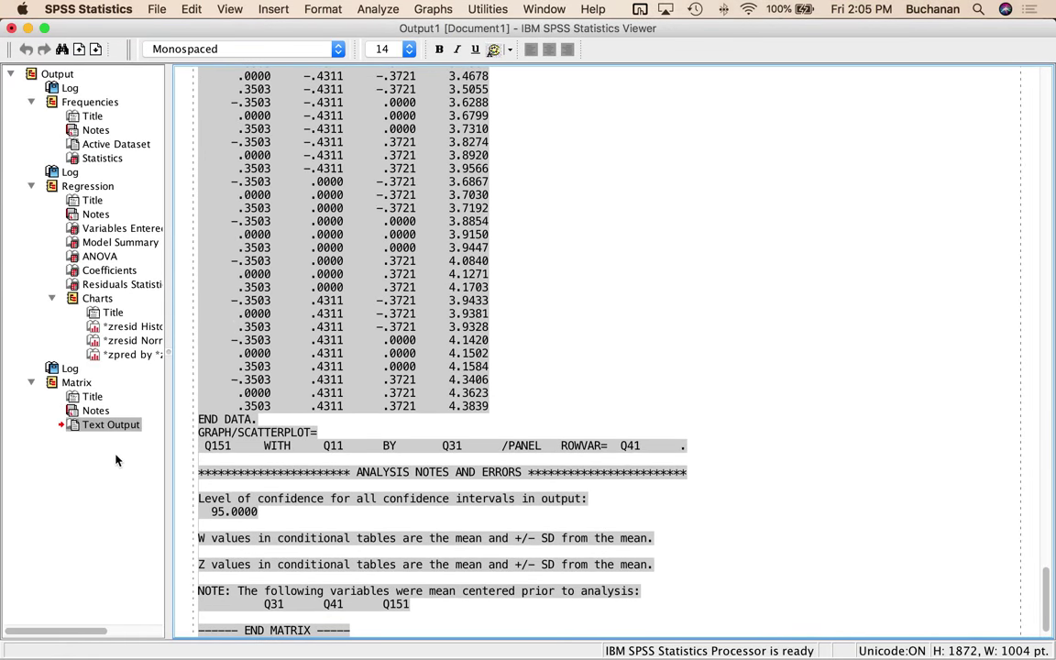
{"action": "left_click", "coordinate": [81, 357]}
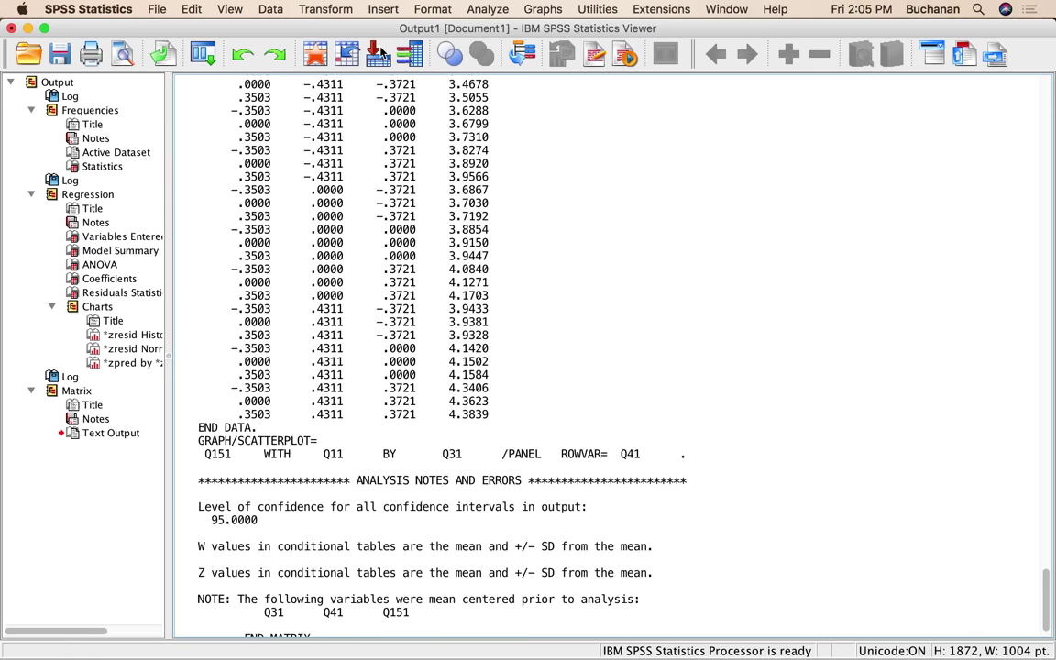
{"action": "left_click", "coordinate": [440, 8]}
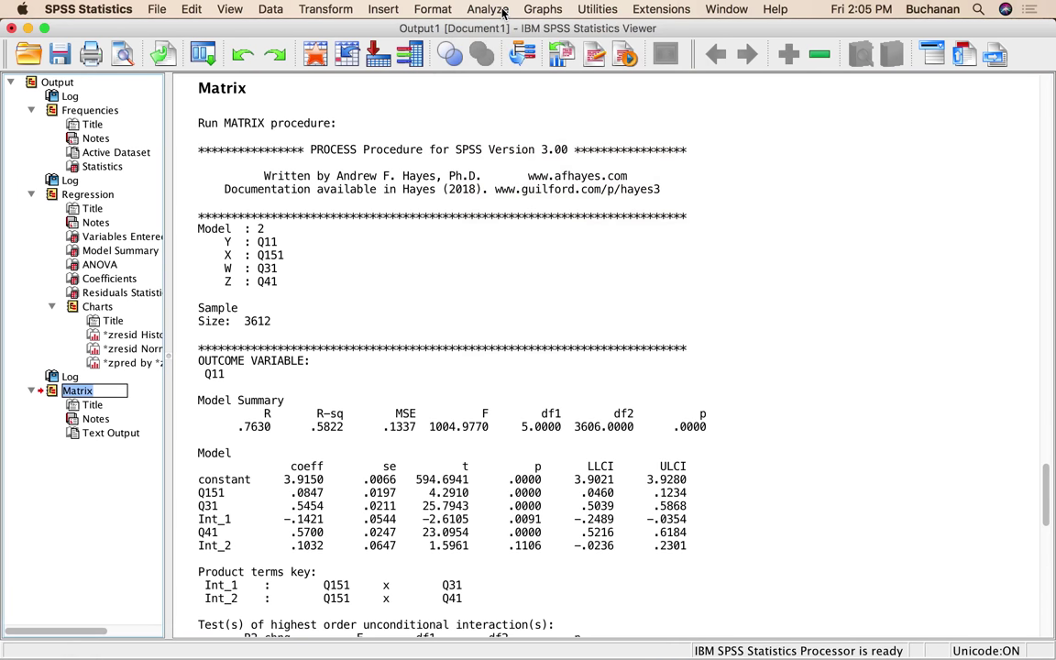
{"action": "left_click", "coordinate": [502, 11]}
{"action": "mouse_move", "coordinate": [502, 135]}
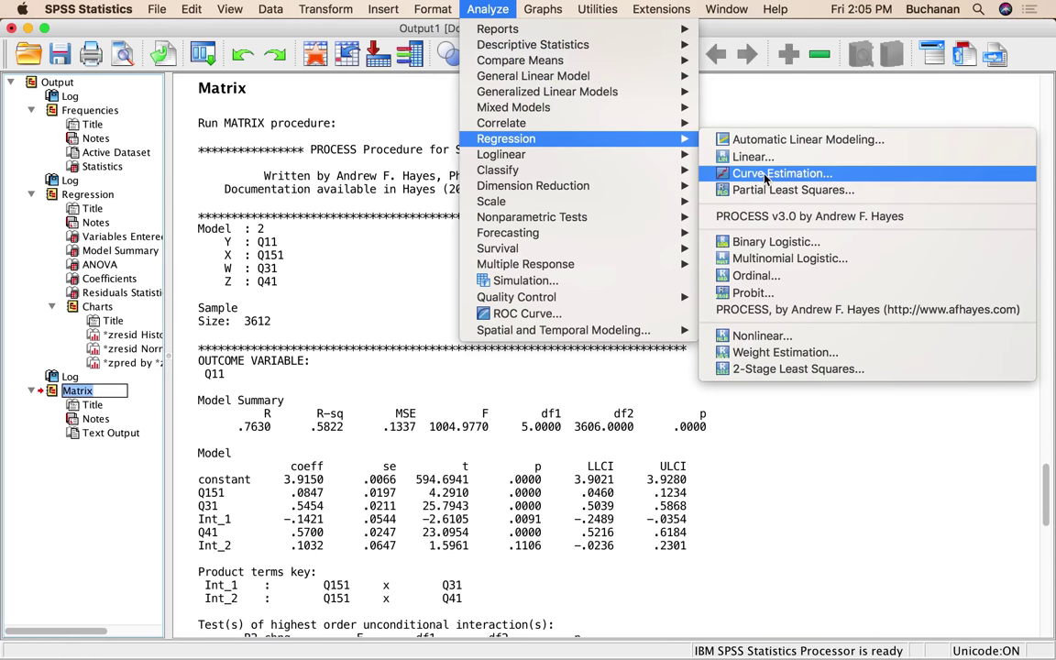
{"action": "left_click", "coordinate": [793, 219]}
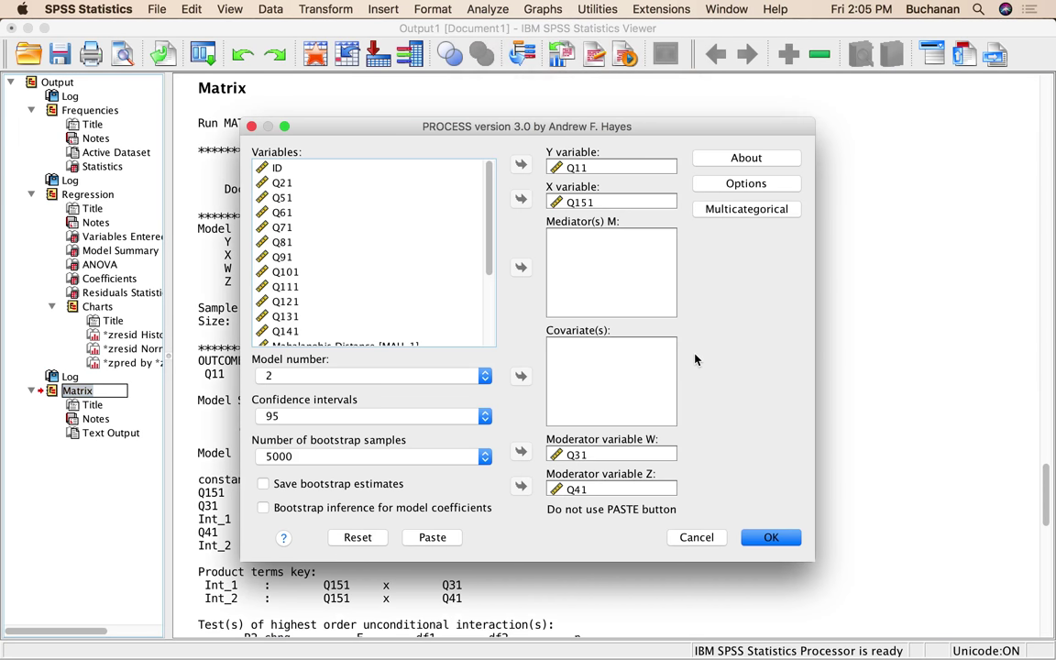
{"action": "left_click", "coordinate": [286, 301]}
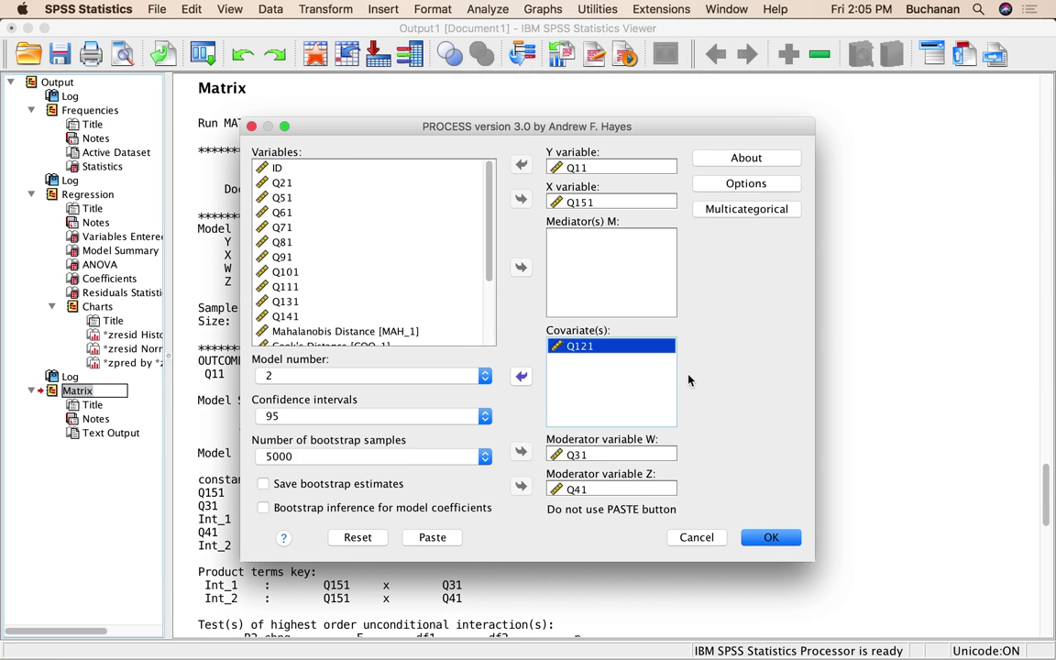
{"action": "left_click", "coordinate": [775, 537]}
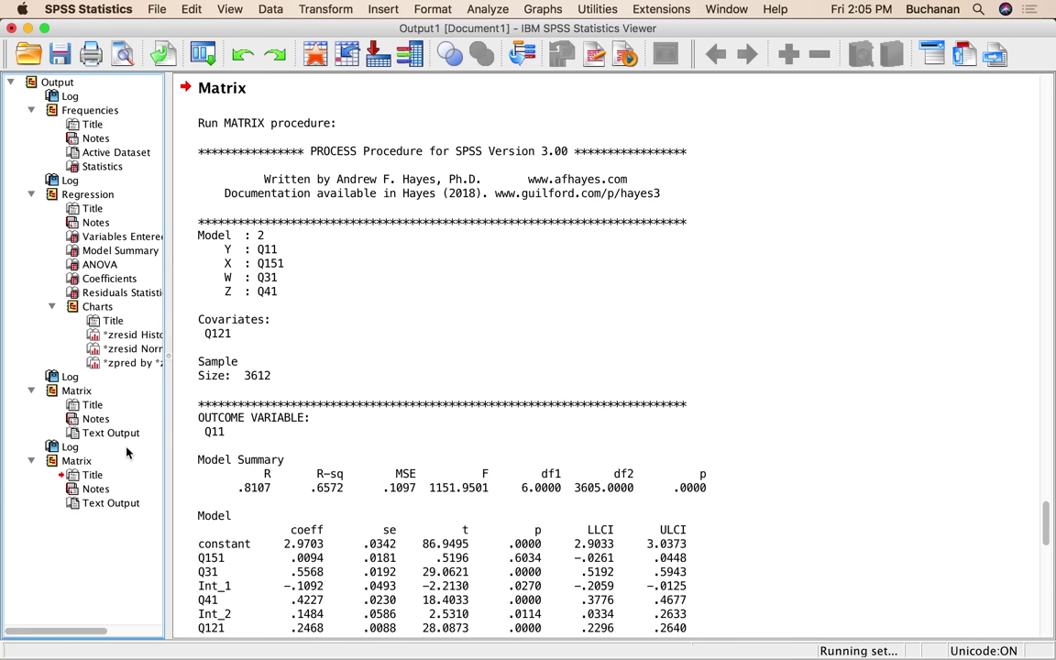
- Copy all of the rerun PROCESS text output for the moderation2 document
{"action": "left_click", "coordinate": [105, 503]}
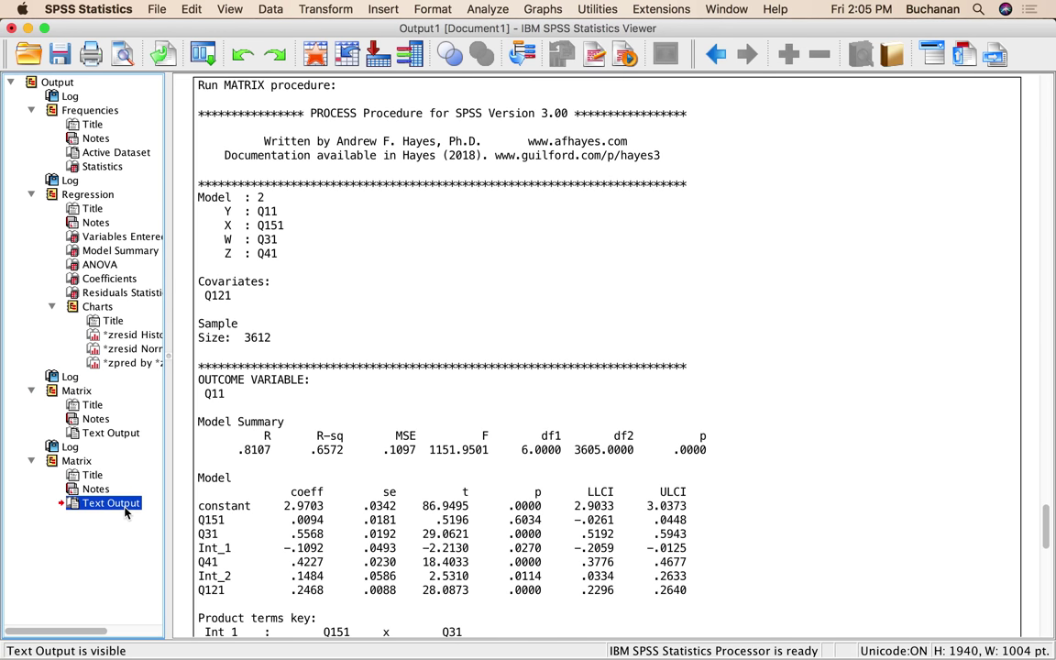
{"action": "double_click", "coordinate": [321, 426]}
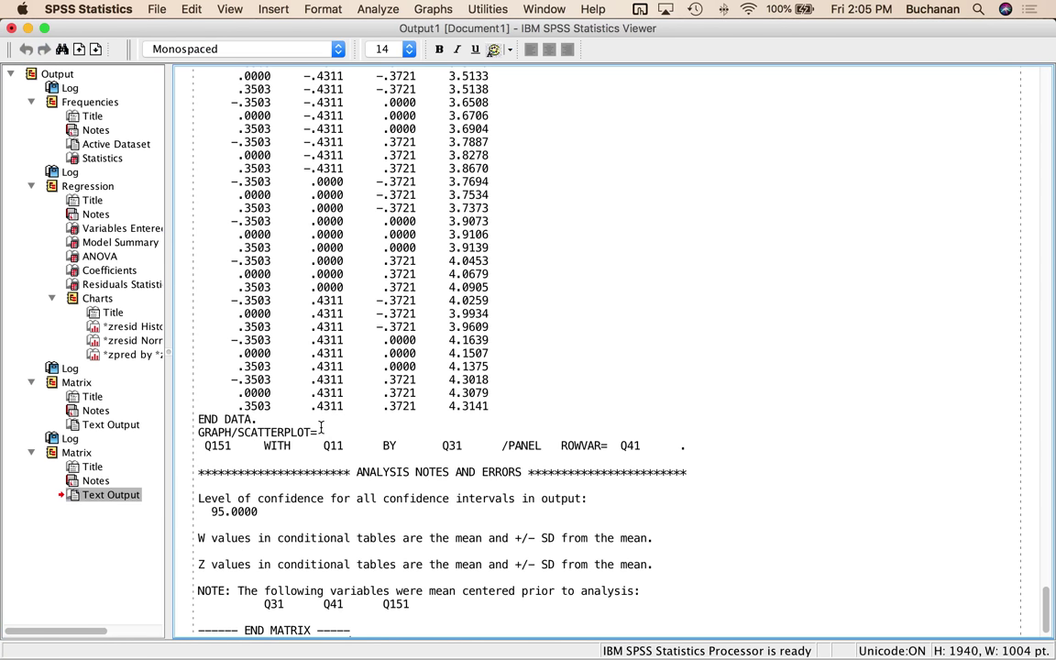
{"action": "key", "text": "super+a"}
{"action": "key", "text": "super+c"}
{"action": "mouse_move", "coordinate": [26, 652]}
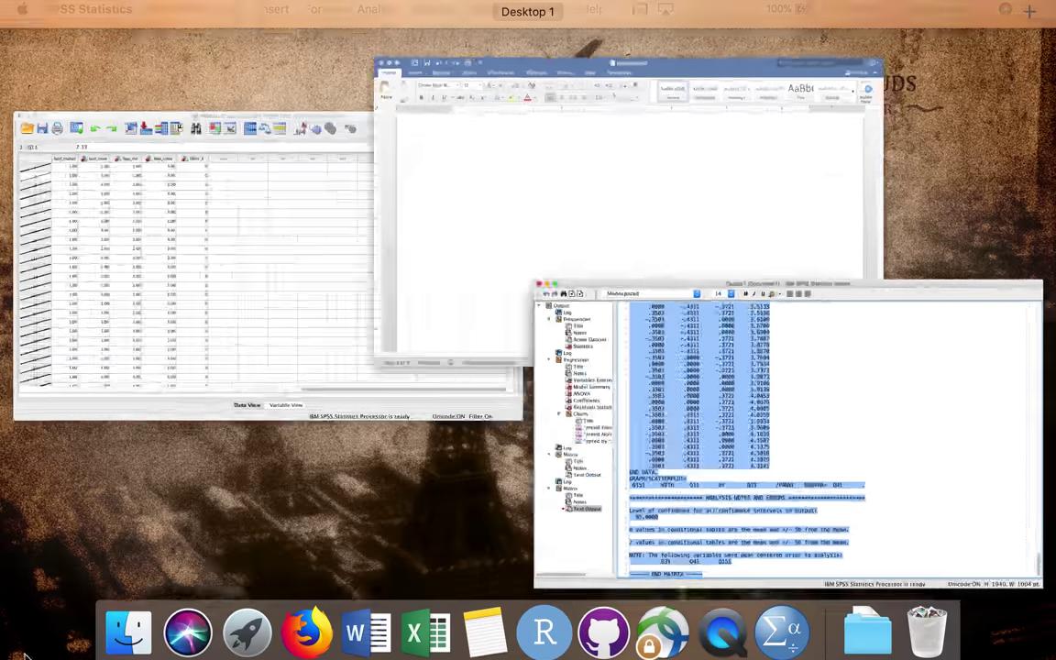
{"action": "left_click", "coordinate": [573, 240]}
- Paste the PROCESS output into moderation2 and bring the Model Summary into view
{"action": "key", "text": "super+v"}
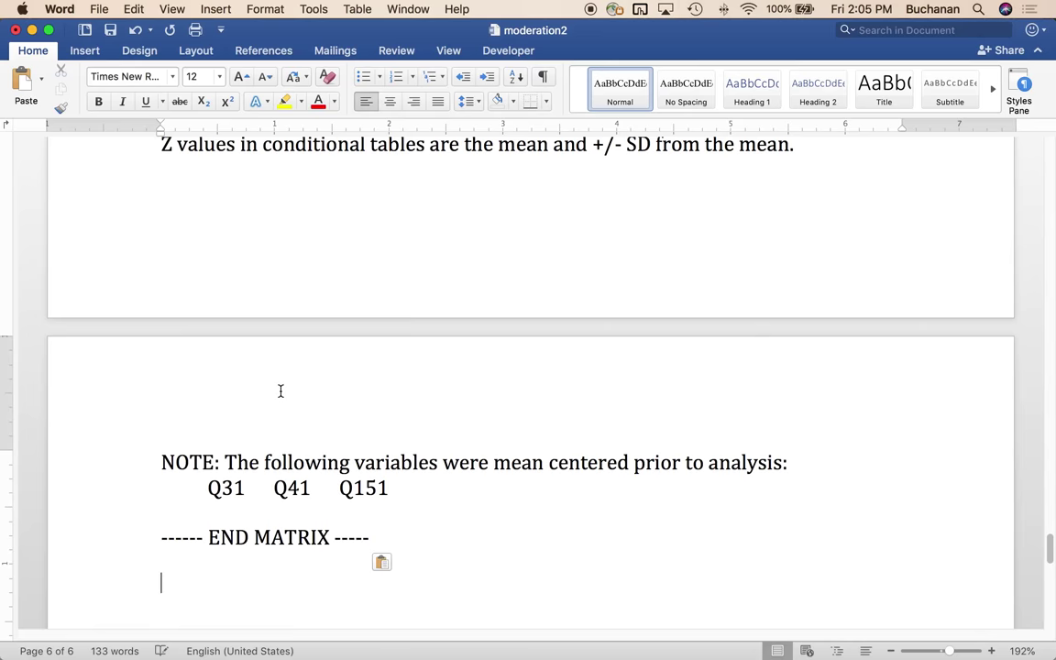
{"action": "scroll", "coordinate": [281, 389], "scroll_direction": "up", "scroll_amount": 10}
{"action": "scroll", "coordinate": [280, 389], "scroll_direction": "up", "scroll_amount": 15}
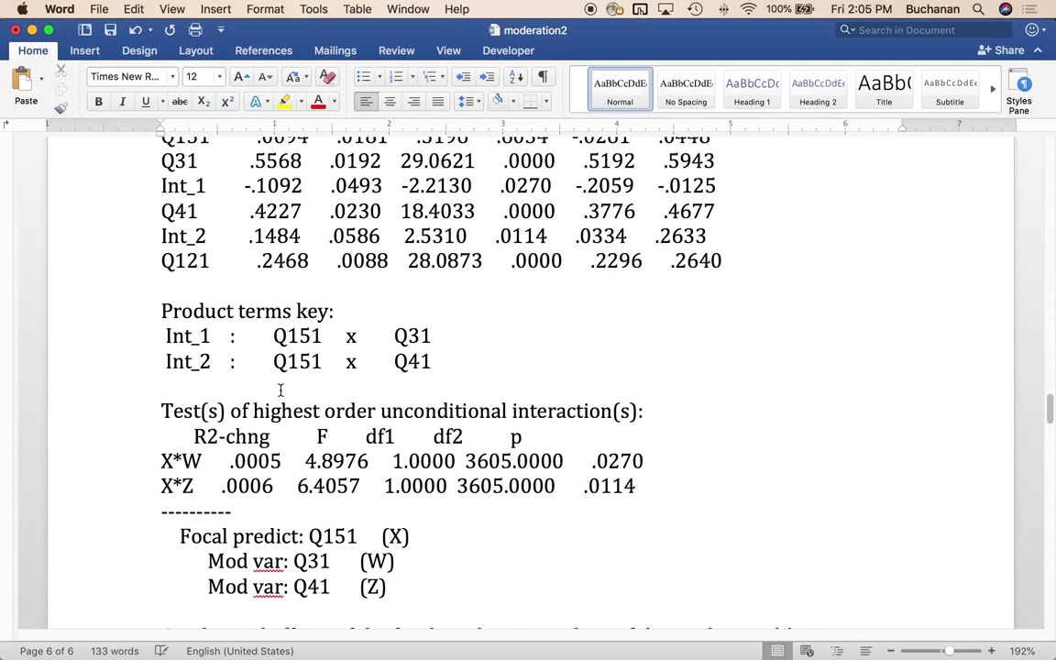
{"action": "scroll", "coordinate": [280, 389], "scroll_direction": "up", "scroll_amount": 10}
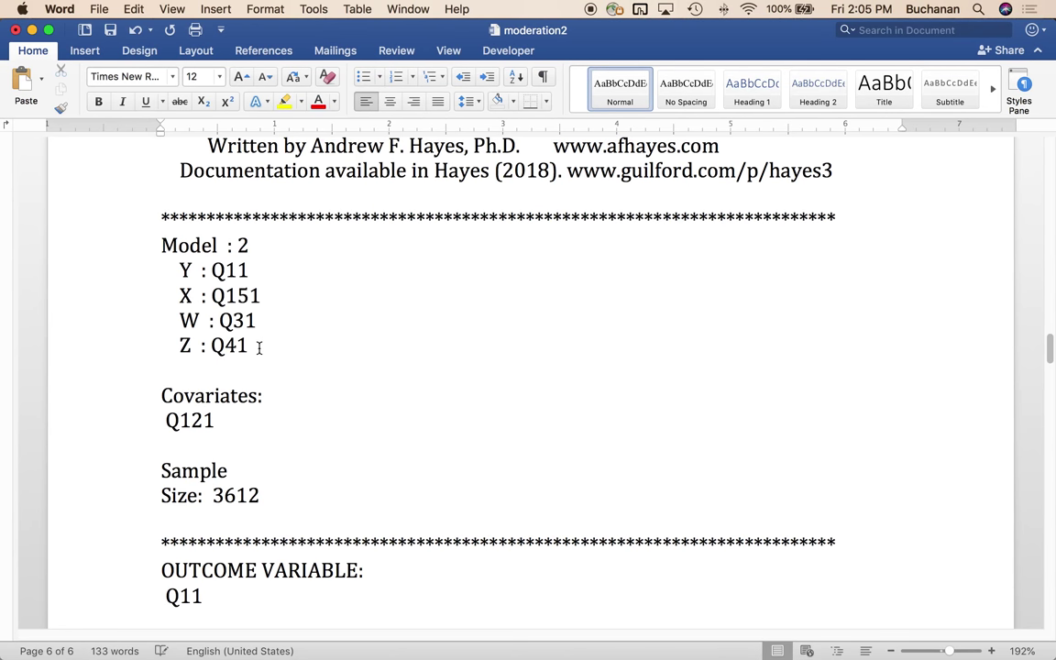
{"action": "scroll", "coordinate": [170, 417], "scroll_direction": "down", "scroll_amount": 7}
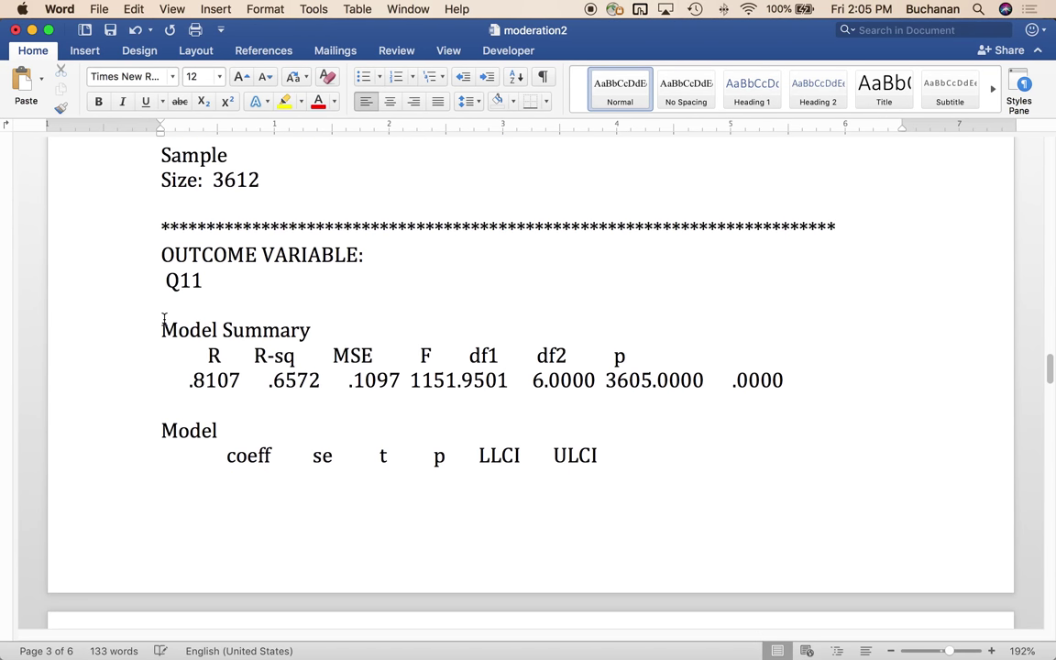
{"action": "scroll", "coordinate": [160, 339], "scroll_direction": "down", "scroll_amount": 5}
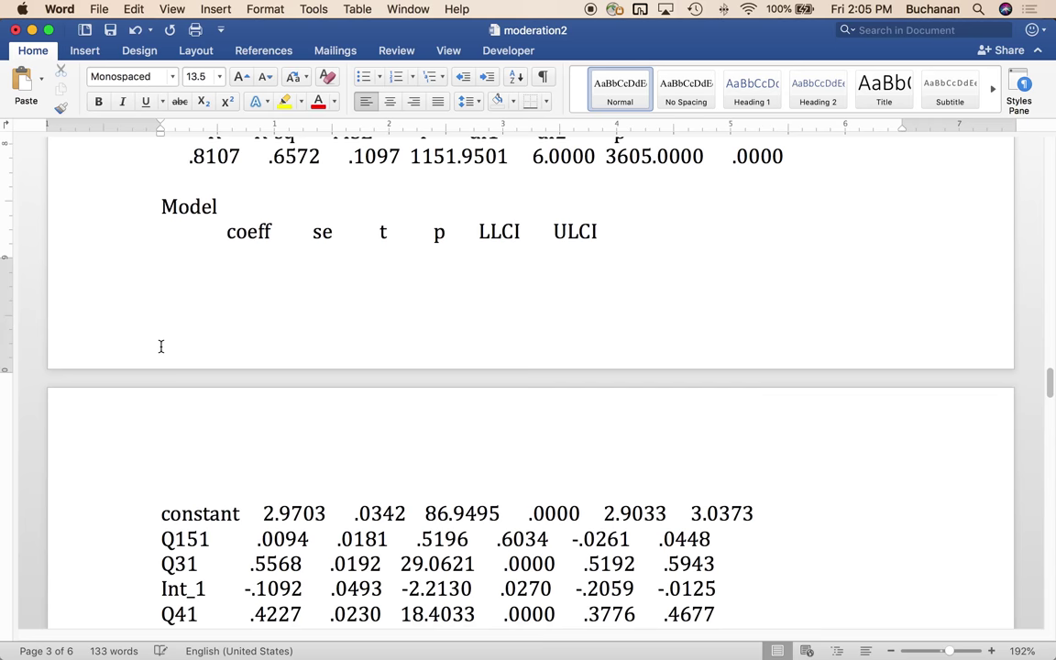
{"action": "scroll", "coordinate": [160, 346], "scroll_direction": "down", "scroll_amount": 3}
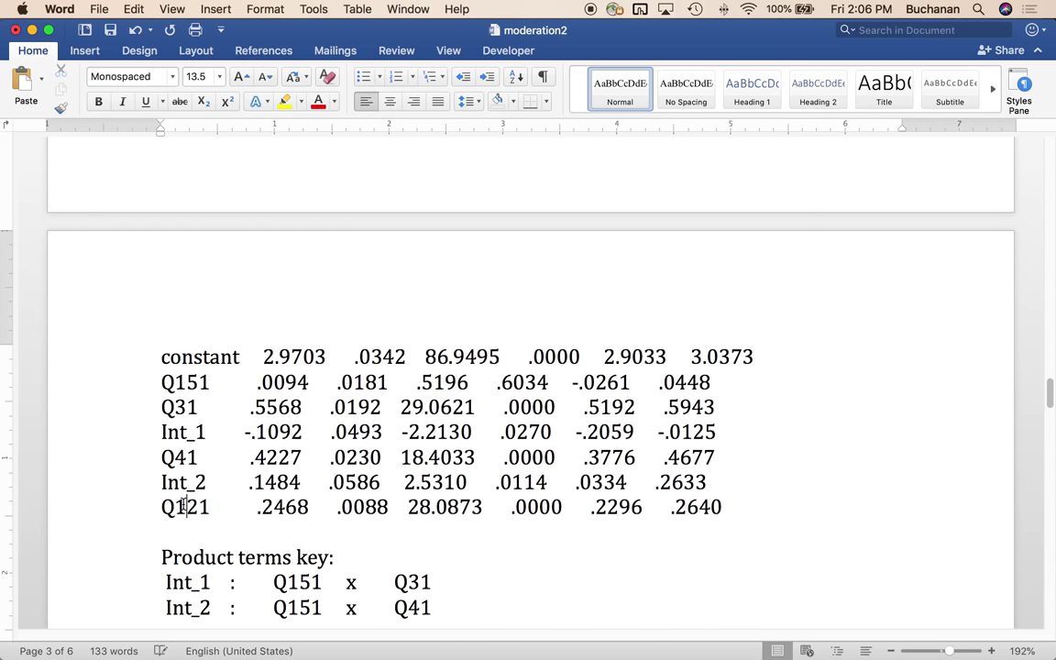
{"action": "scroll", "coordinate": [183, 504], "scroll_direction": "up", "scroll_amount": 6}
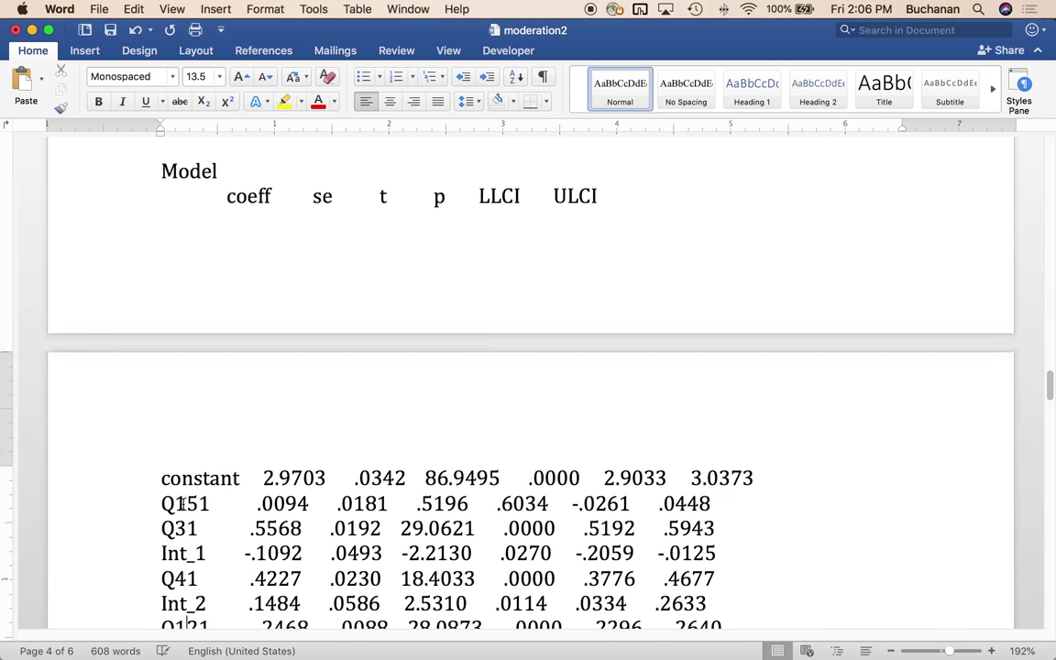
- Open blank lines below the Model Summary values and switch on italics for the F
{"action": "left_click", "coordinate": [156, 344]}
{"action": "key", "text": "Return"}
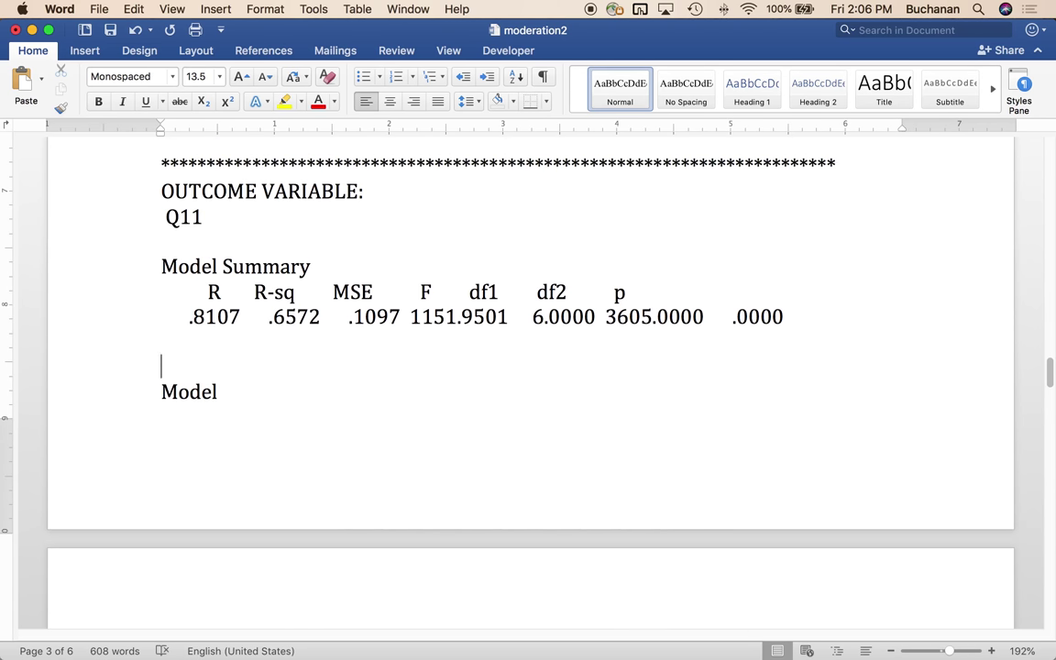
{"action": "key", "text": "Return"}
{"action": "key", "text": "Return"}
{"action": "key", "text": "Up"}
{"action": "key", "text": "Up"}
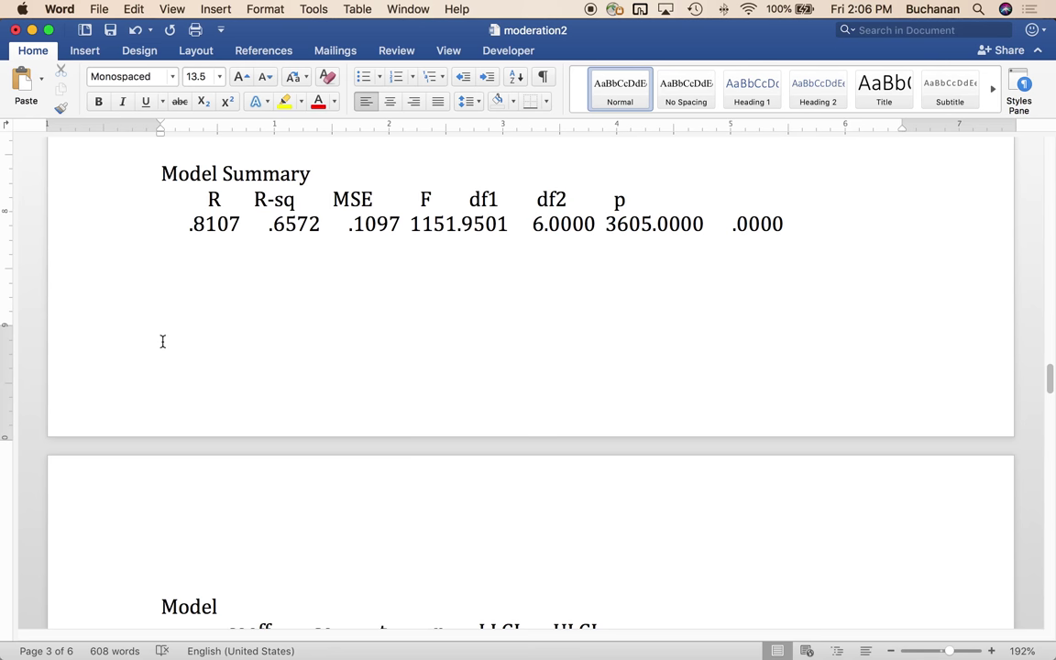
{"action": "key", "text": "super+i"}
- Type italic F(6,3605) = 1151.95 and highlight the df values 6.0000 and 3605.0000 yellow
{"action": "type", "text": "F"}
{"action": "key", "text": "super+i"}
{"action": "type", "text": "(6,3605)"}
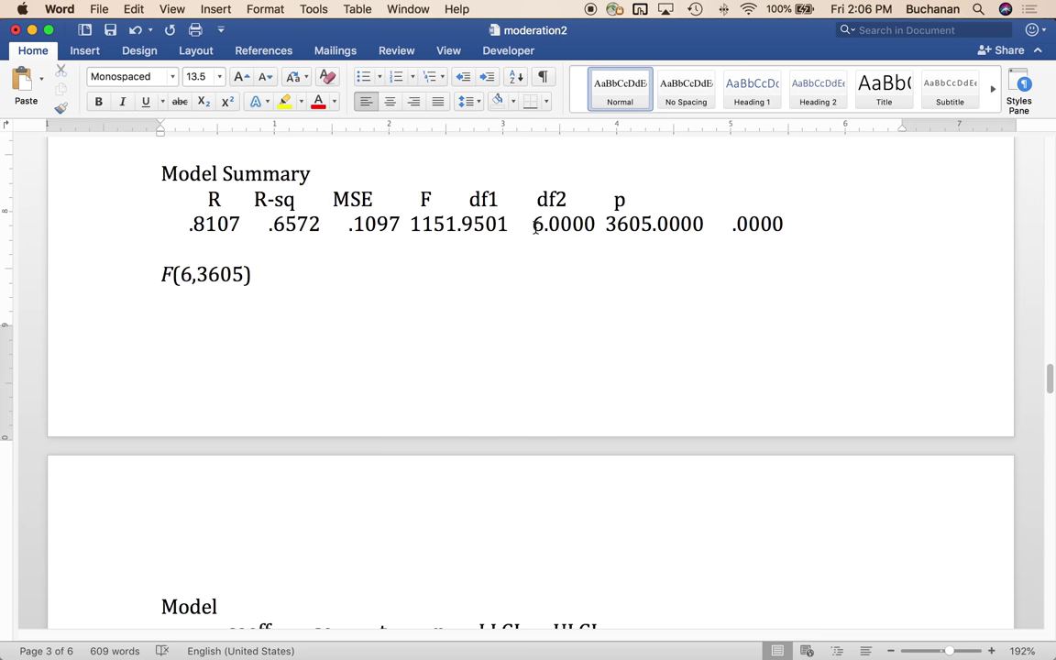
{"action": "left_click_drag", "start_coordinate": [530, 224], "coordinate": [669, 226]}
{"action": "left_click", "coordinate": [284, 101]}
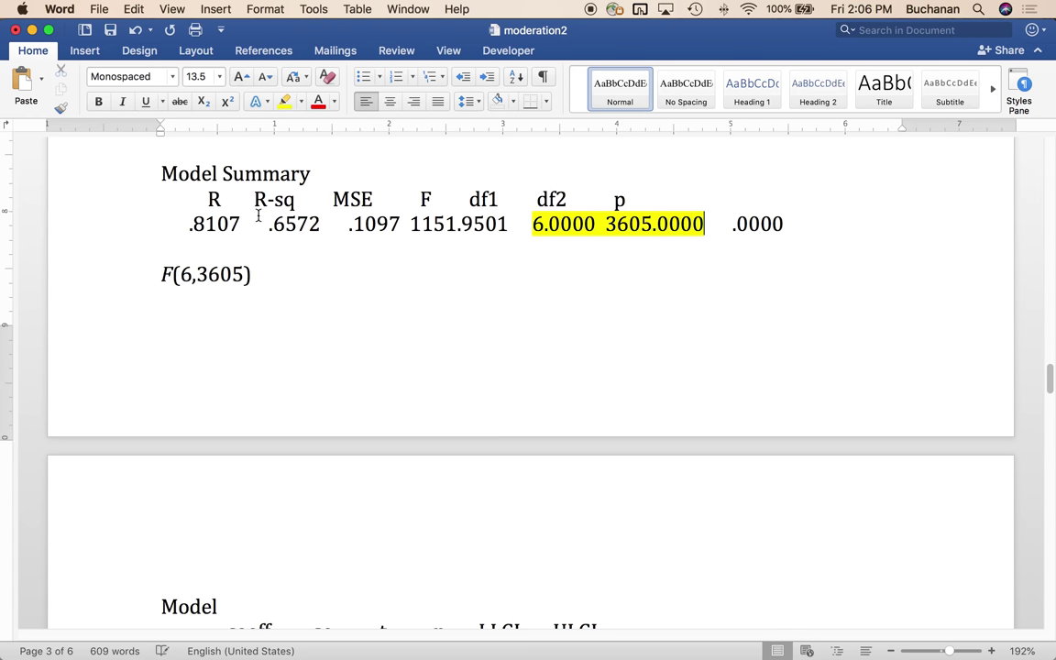
{"action": "left_click", "coordinate": [277, 271]}
{"action": "type", "text": "= "}
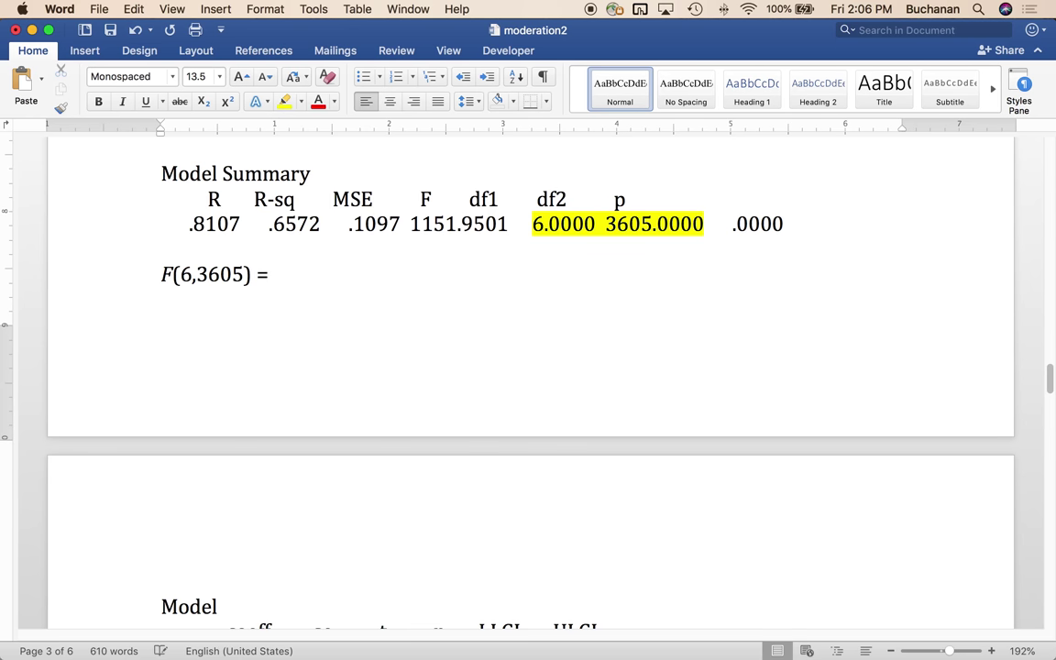
{"action": "type", "text": "1151"}
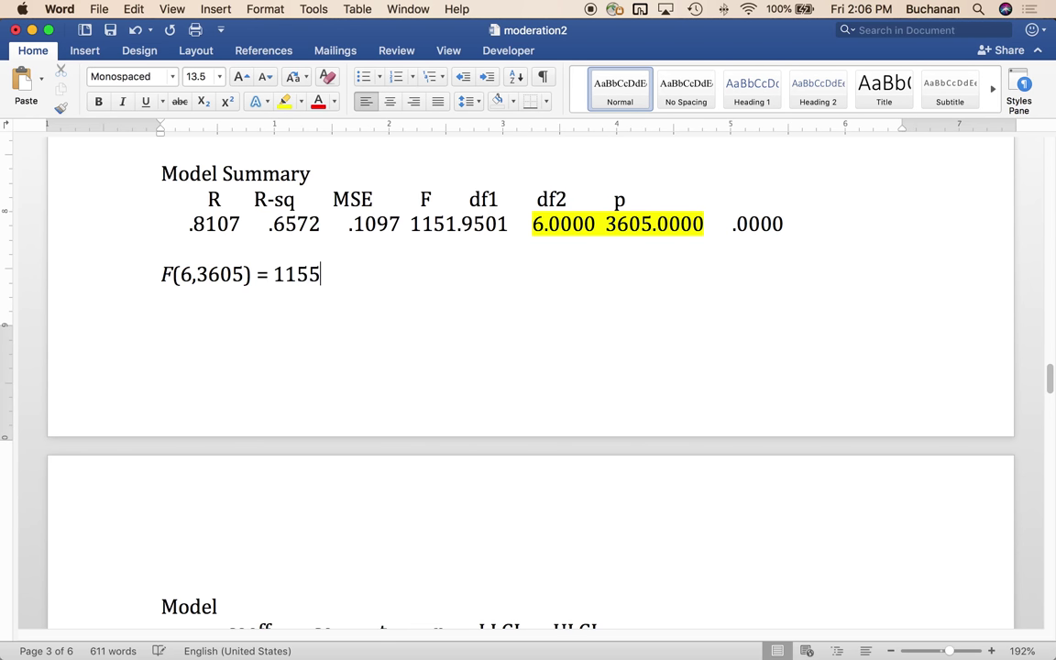
{"action": "type", "text": ".95,"}
- Add italic p < .001 and highlight the F value 1151.9501 and p value .0000 yellow
{"action": "key", "text": "super+i"}
{"action": "type", "text": "p"}
{"action": "key", "text": "super+i"}
{"action": "type", "text": "-"}
{"action": "key", "text": "BackSpace"}
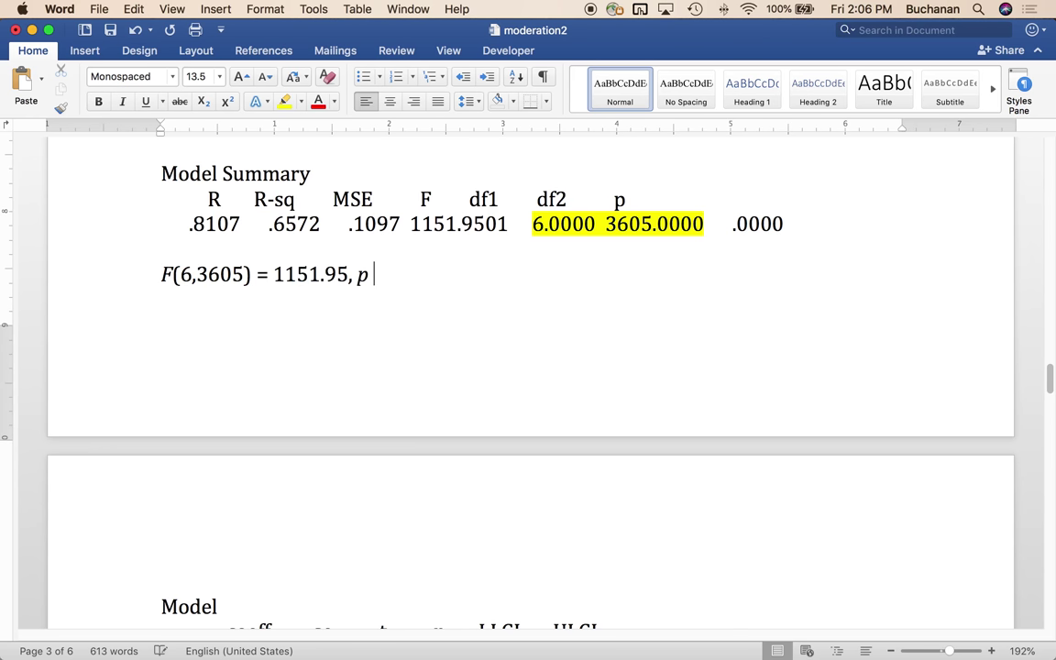
{"action": "type", "text": "="}
{"action": "key", "text": "BackSpace"}
{"action": "type", "text": "< .001"}
{"action": "left_click_drag", "start_coordinate": [409, 224], "coordinate": [509, 224]}
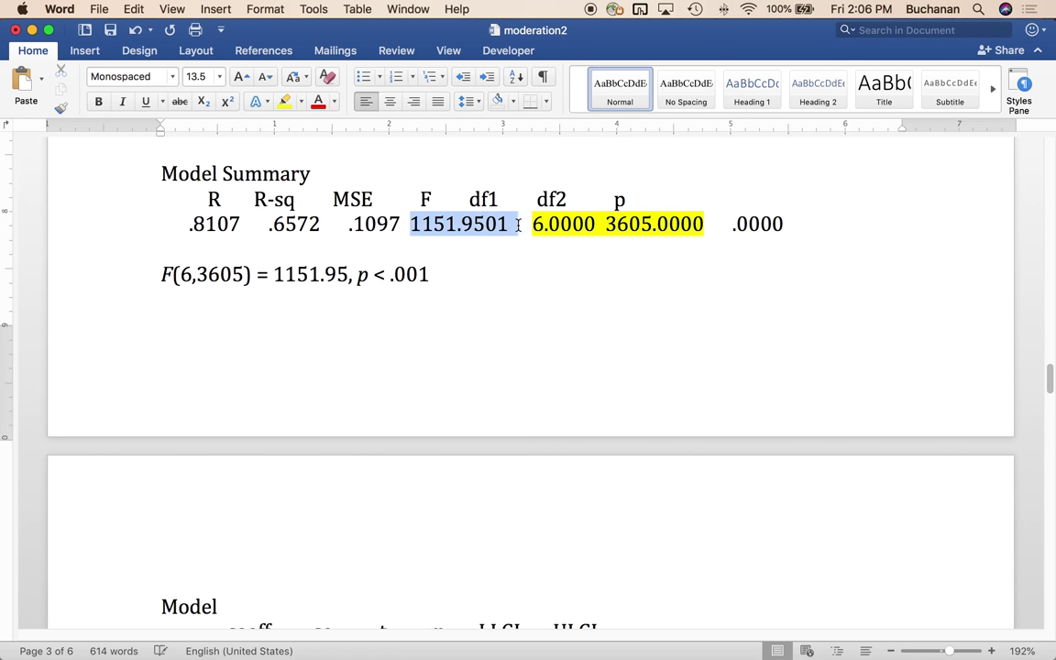
{"action": "left_click", "coordinate": [284, 101]}
{"action": "left_click_drag", "start_coordinate": [656, 224], "coordinate": [801, 224]}
{"action": "left_click", "coordinate": [284, 101]}
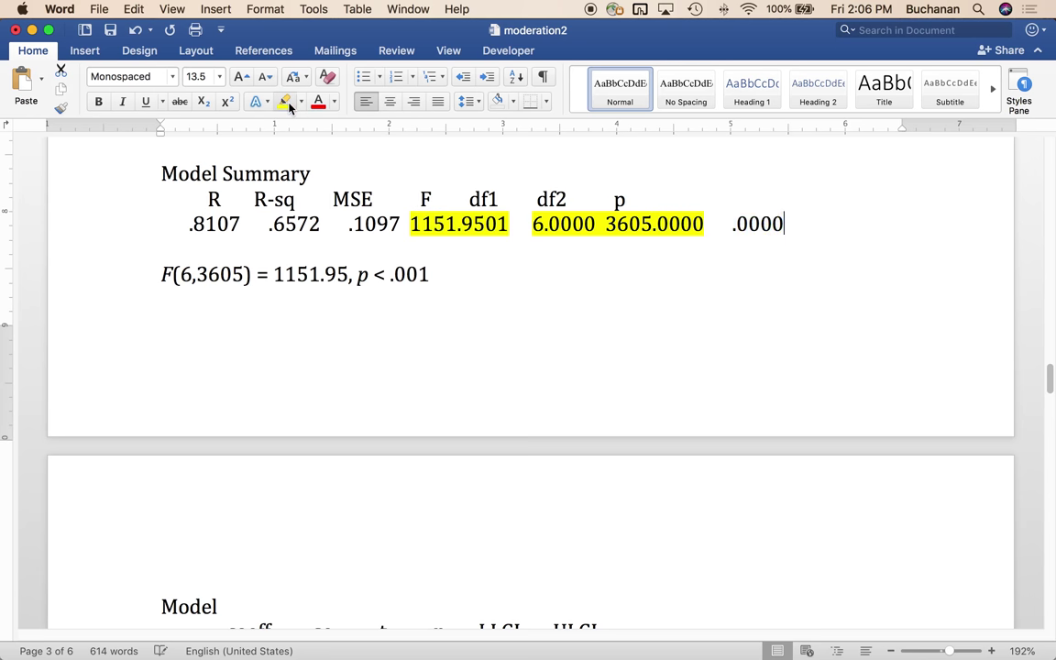
- Finish the line with italic R² = .66 (all predictors to y)
{"action": "left_click", "coordinate": [464, 279]}
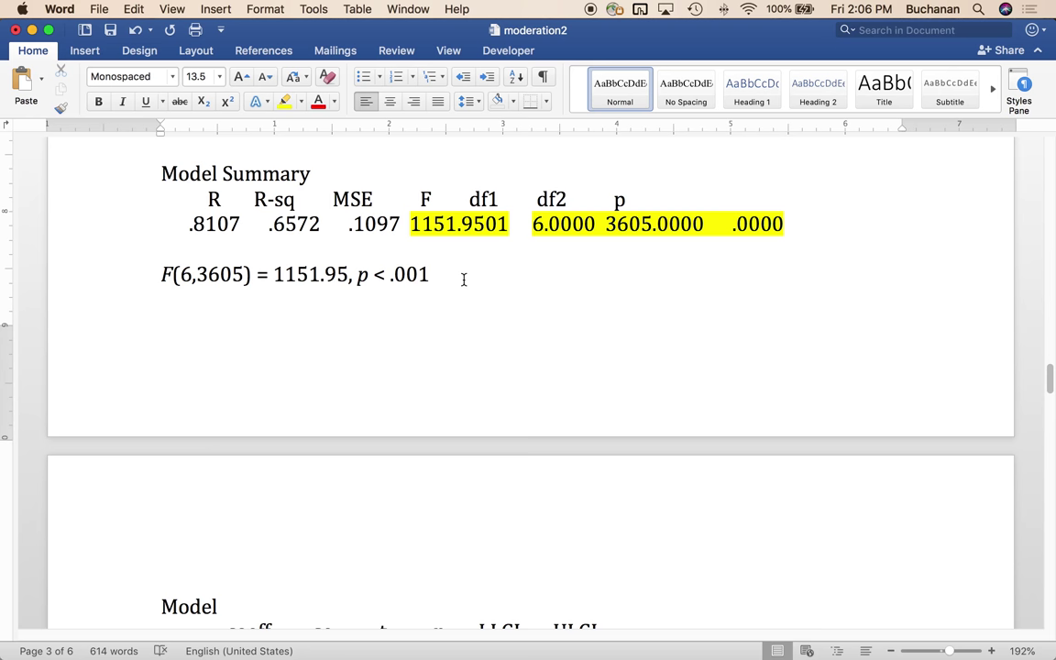
{"action": "type", "text": ","}
{"action": "key", "text": "super+i"}
{"action": "type", "text": "R2"}
{"action": "key", "text": "shift+Left"}
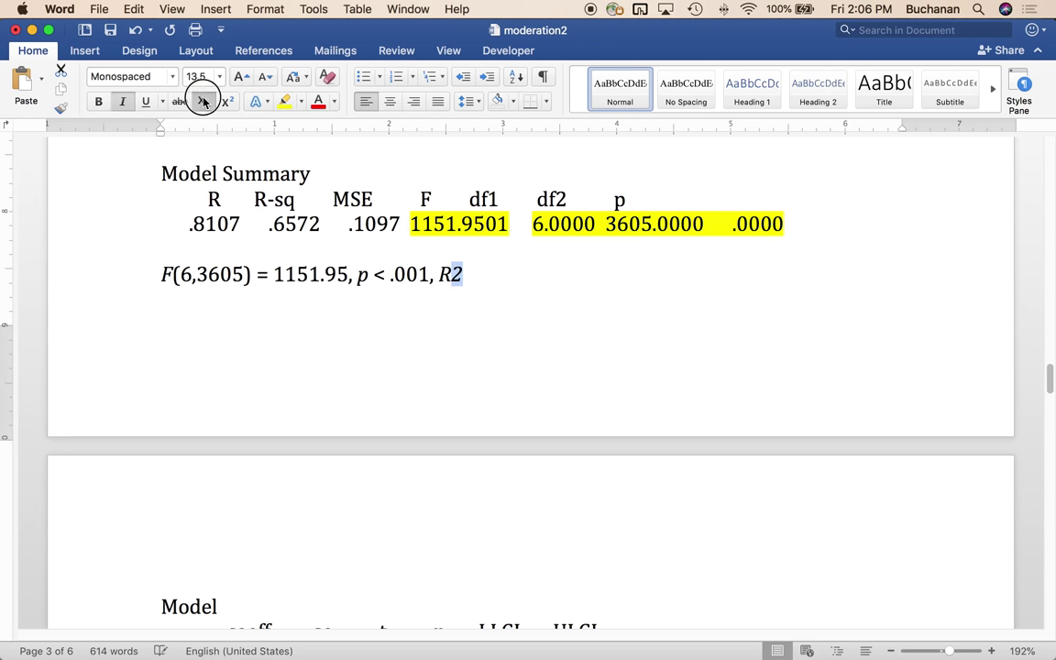
{"action": "left_click", "coordinate": [203, 101]}
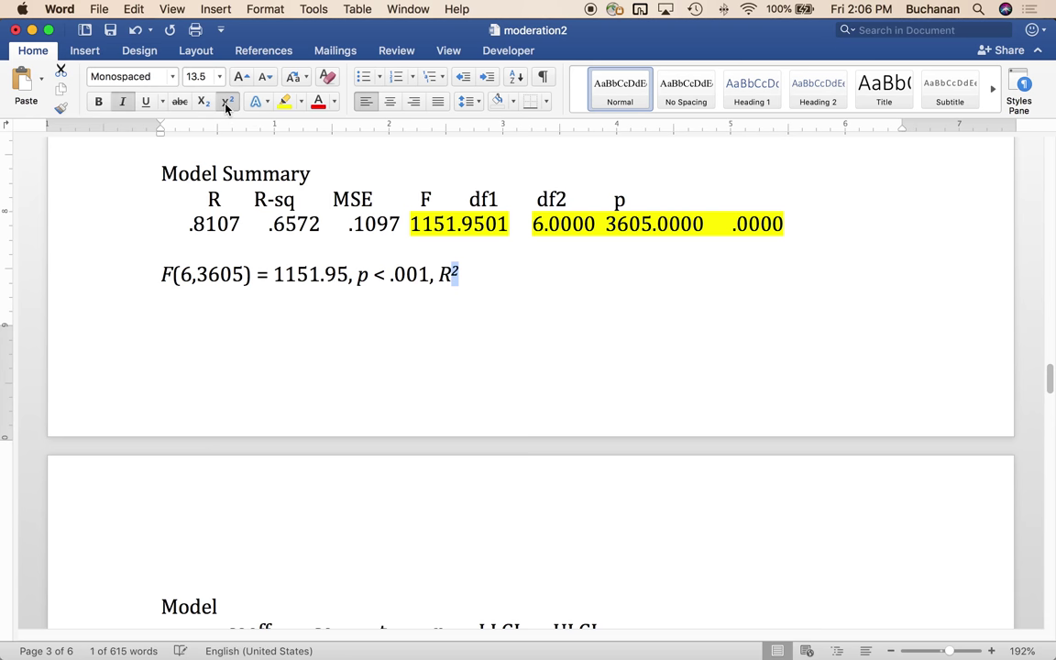
{"action": "left_click", "coordinate": [226, 102]}
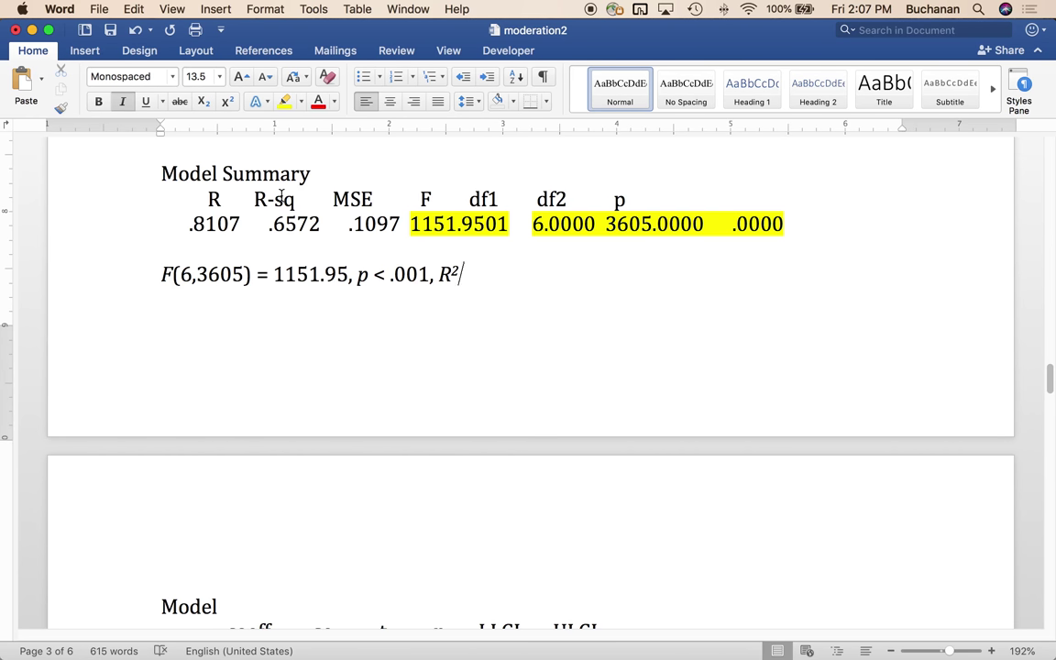
{"action": "key", "text": "super+i"}
{"action": "type", "text": "= .6"}
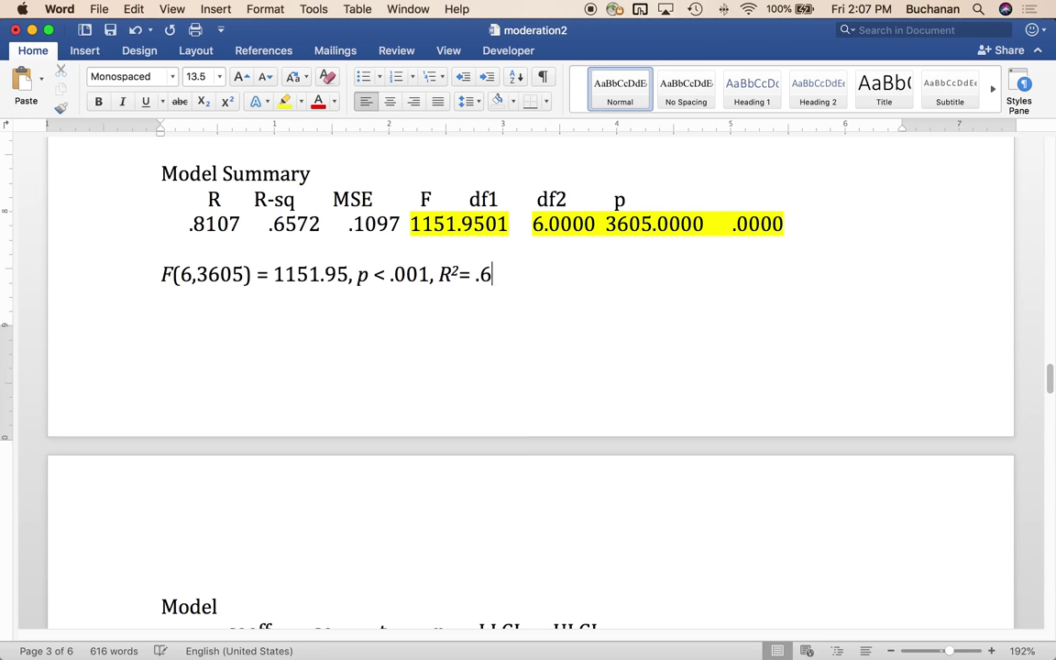
{"action": "type", "text": "6 (all predicts"}
{"action": "key", "text": "BackSpace"}
{"action": "type", "text": "ors to y)"}
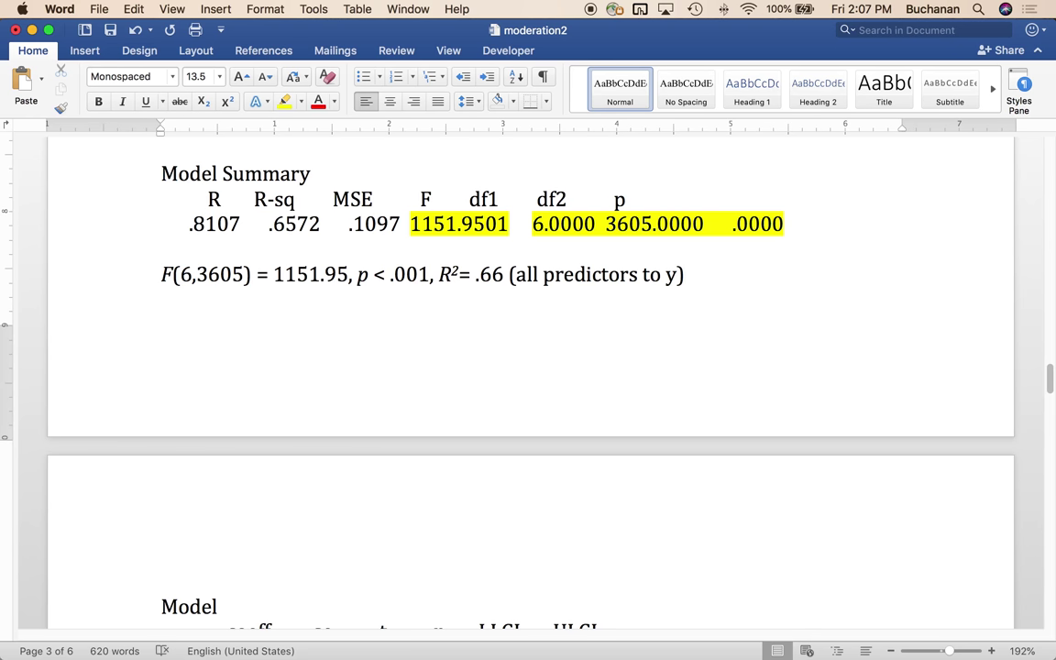
{"action": "scroll", "coordinate": [530, 376], "scroll_direction": "down", "scroll_amount": 10}
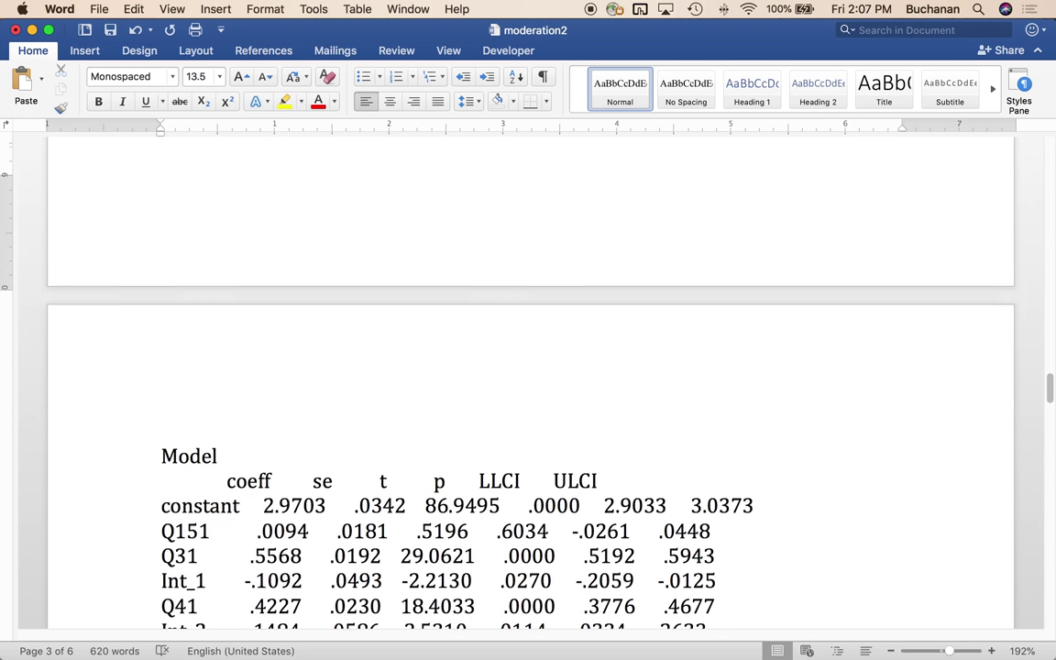
- Insert a 'Q15 (grade in the course)' line above the interaction test and highlight the Q151 row yellow
{"action": "scroll", "coordinate": [238, 198], "scroll_direction": "down", "scroll_amount": 1}
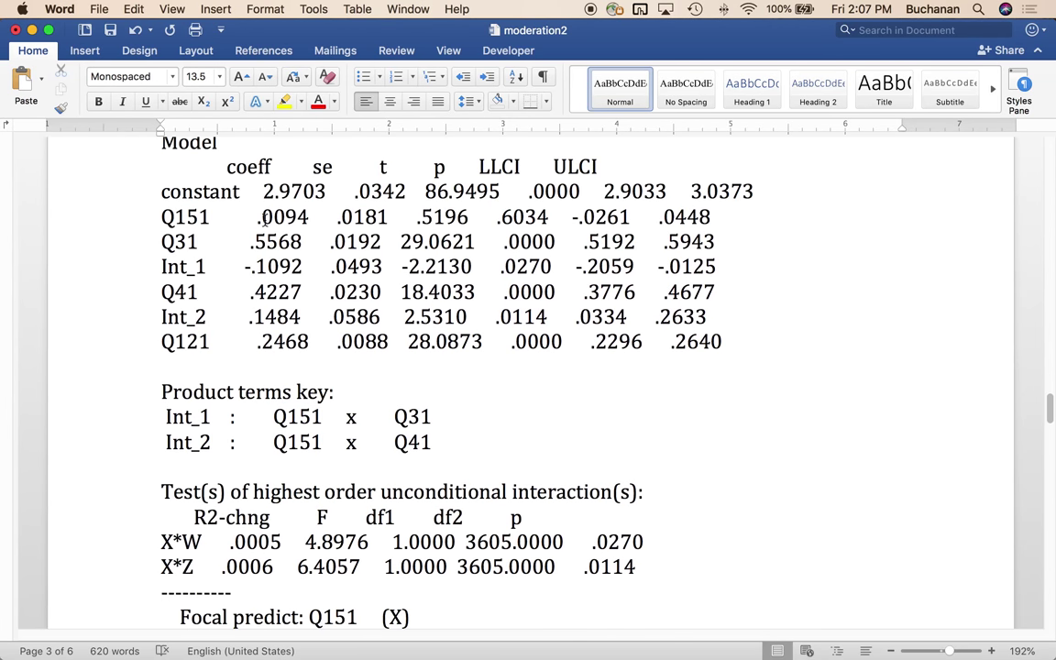
{"action": "left_click", "coordinate": [166, 369]}
{"action": "key", "text": "Down"}
{"action": "key", "text": "Down"}
{"action": "key", "text": "Down"}
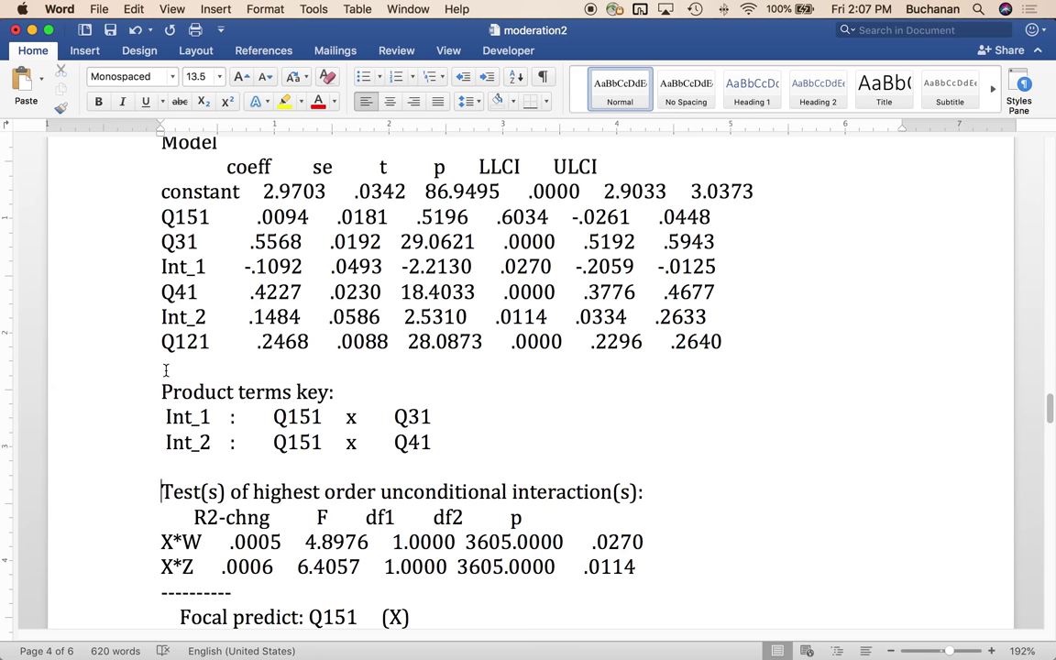
{"action": "key", "text": "Return"}
{"action": "key", "text": "Return"}
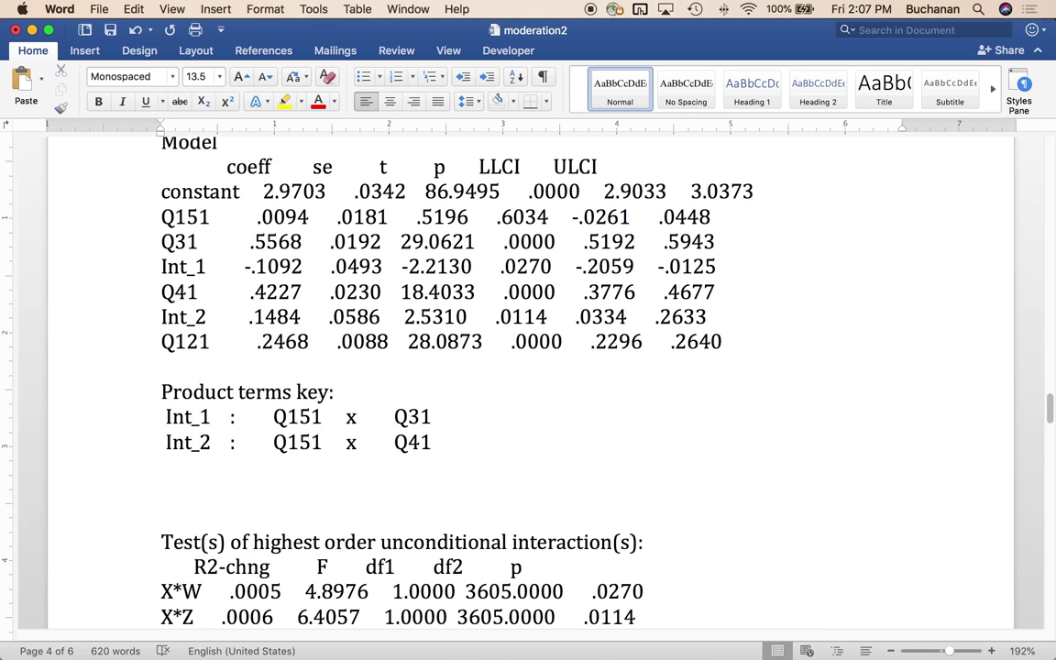
{"action": "type", "text": "Q15 (grade"}
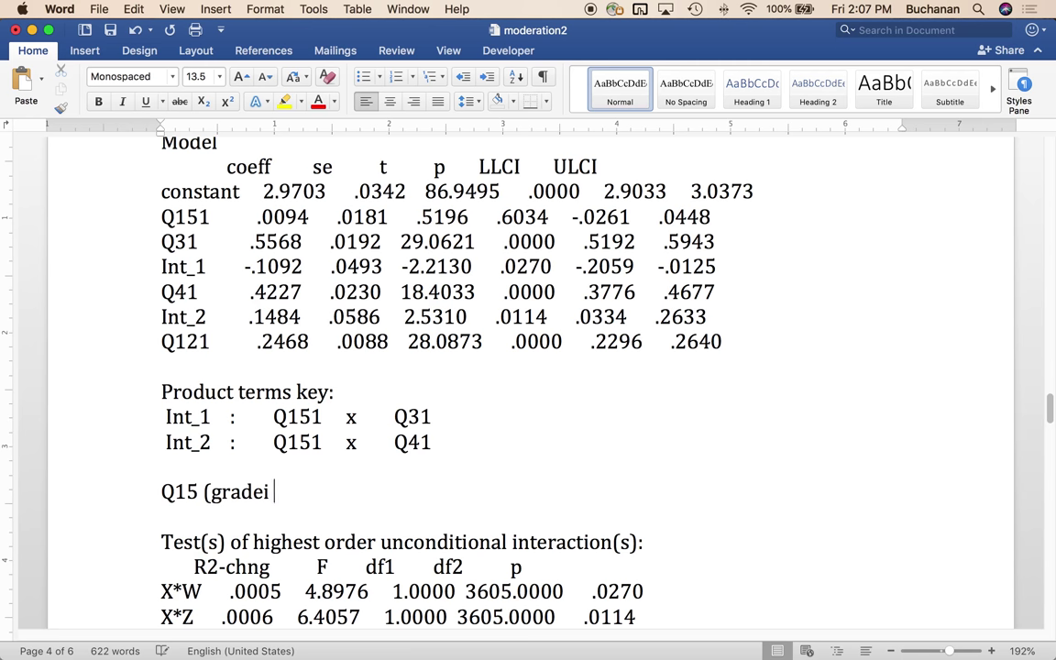
{"action": "type", "text": " in the course)"}
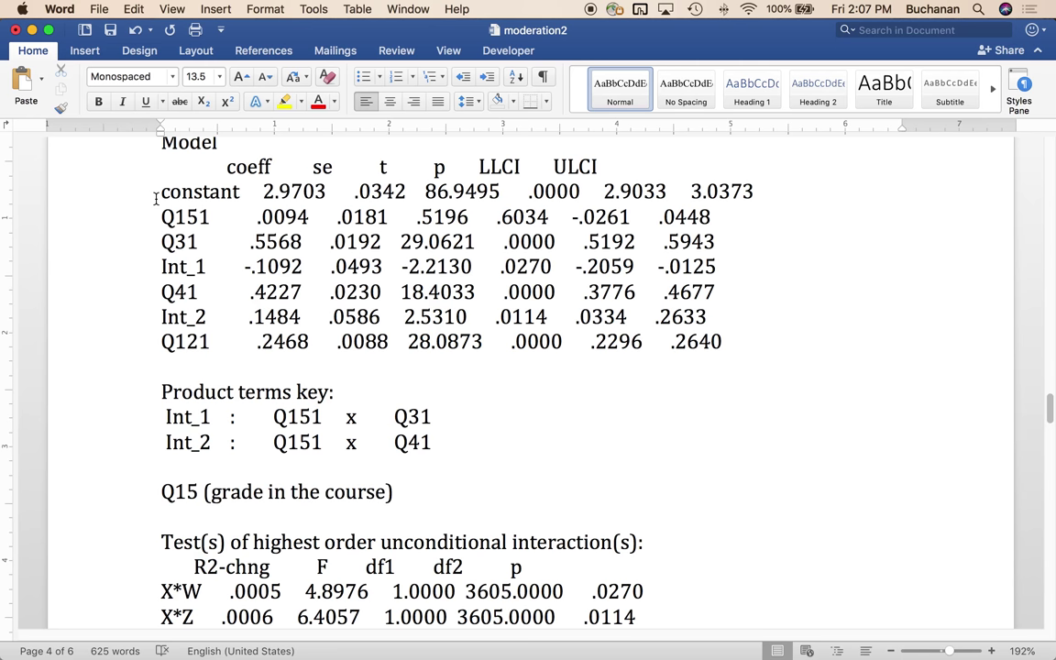
{"action": "left_click_drag", "start_coordinate": [161, 211], "coordinate": [715, 213]}
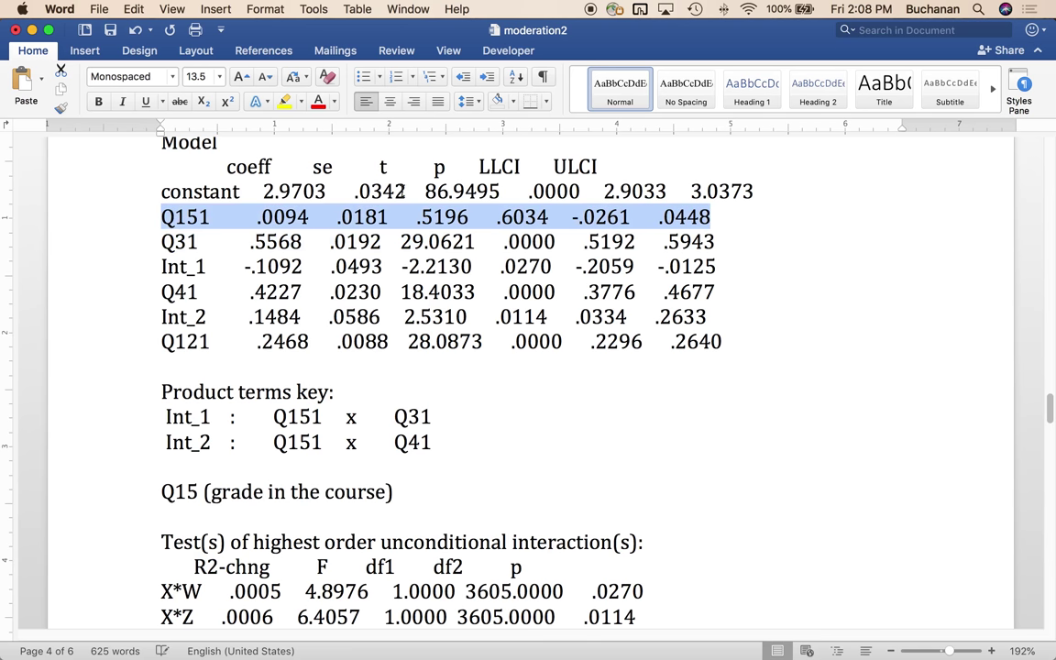
{"action": "left_click", "coordinate": [285, 101]}
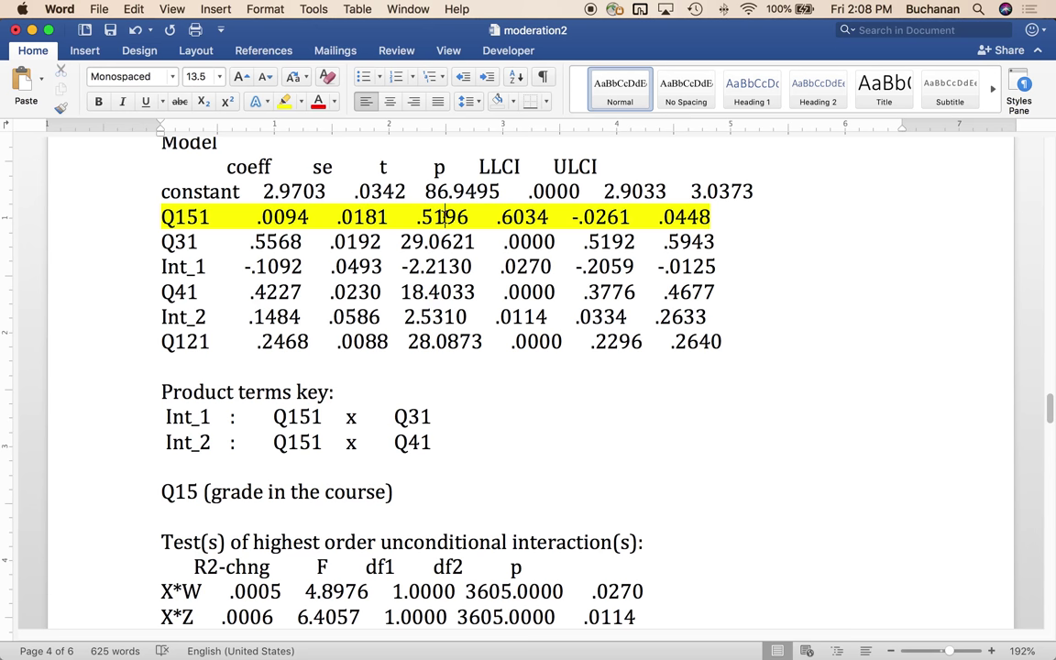
- Continue the Q15 line with 'does not predict overall course evaluation (Q1)', fixing typos
{"action": "left_click", "coordinate": [400, 493]}
{"action": "type", "text": "does ont predict "}
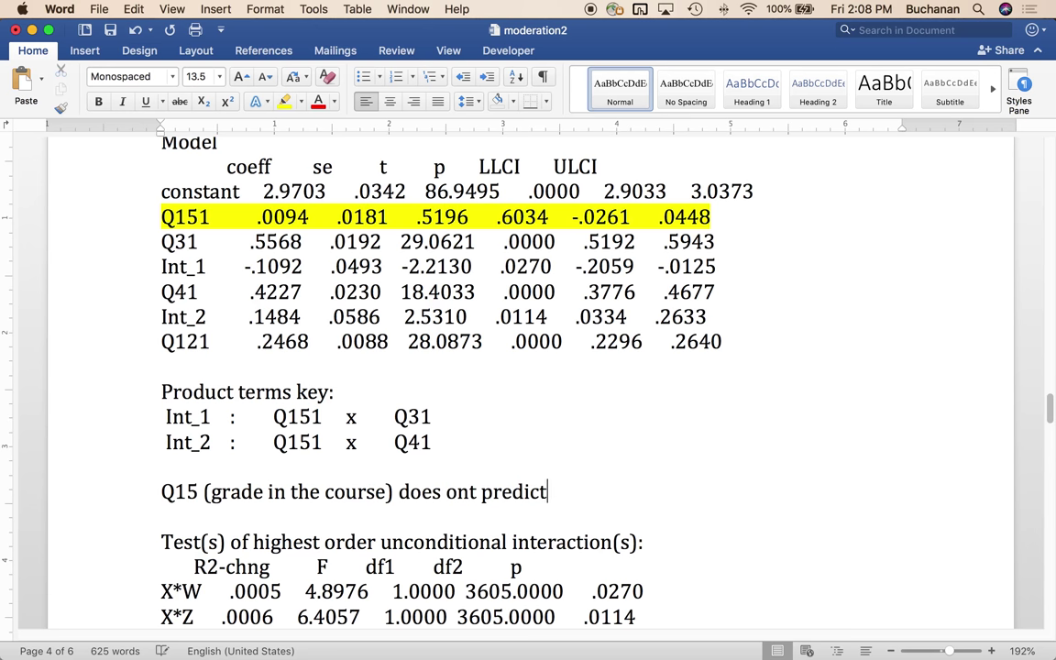
{"action": "type", "text": "overall g"}
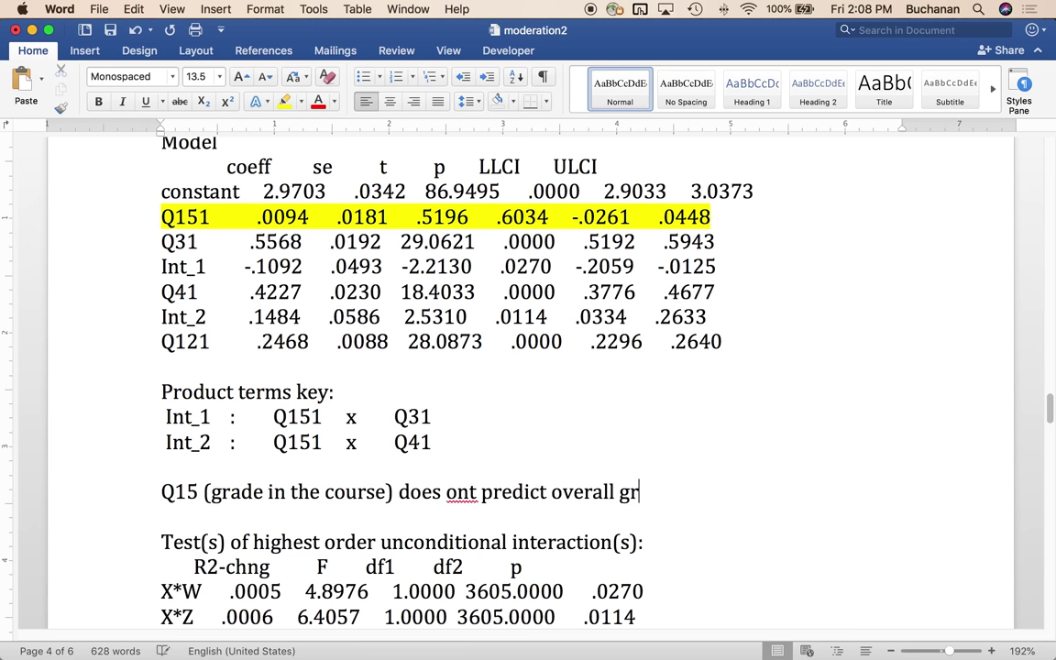
{"action": "key", "text": "BackSpace"}
{"action": "type", "text": "course "}
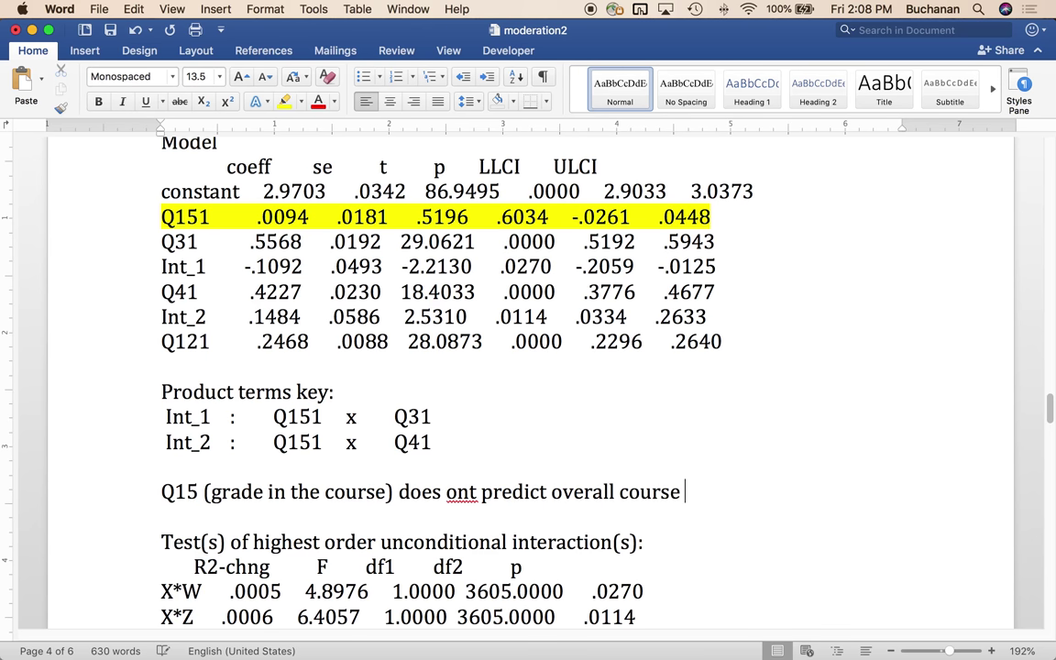
{"action": "type", "text": "evaluation ("}
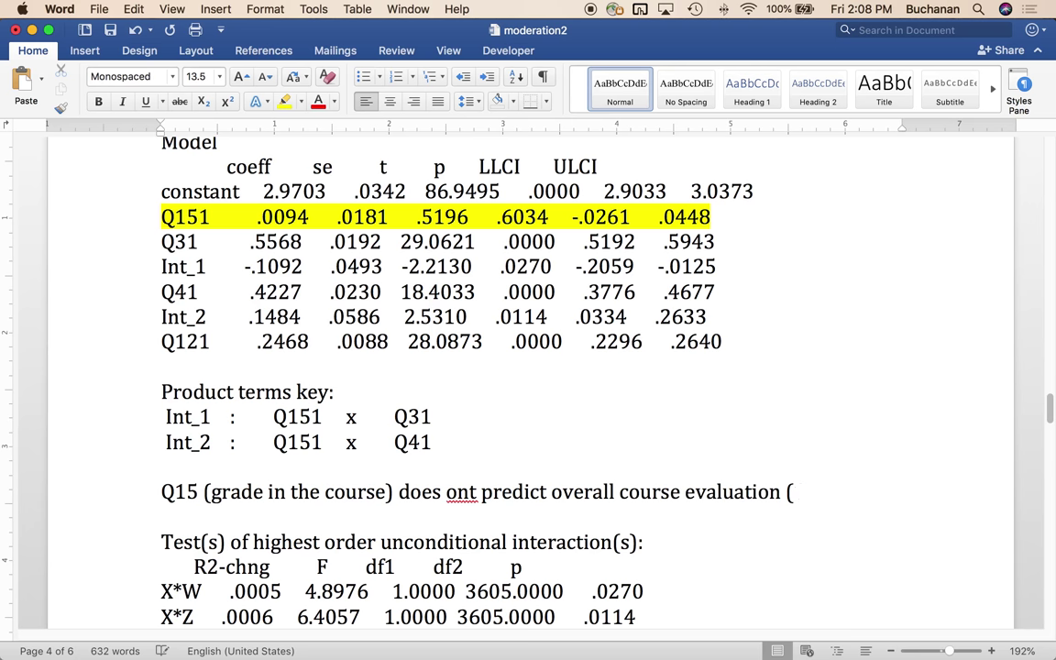
{"action": "type", "text": "Q11"}
{"action": "key", "text": "BackSpace"}
{"action": "type", "text": ")"}
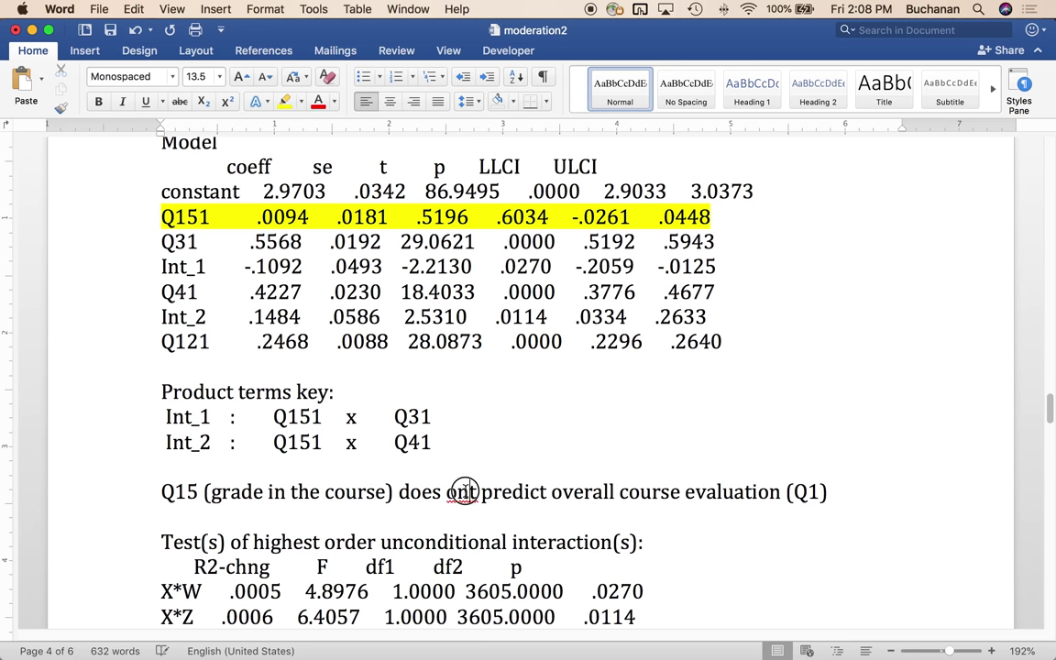
{"action": "double_click", "coordinate": [463, 493]}
{"action": "type", "text": "nont"}
{"action": "key", "text": "End"}
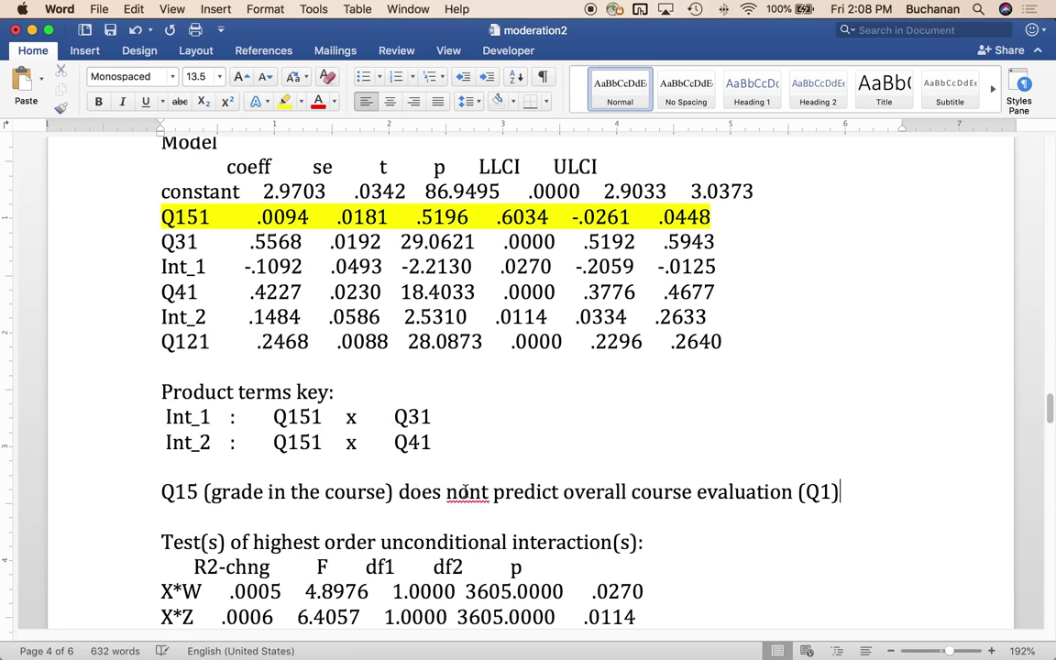
{"action": "left_click", "coordinate": [483, 492]}
{"action": "key", "text": "BackSpace"}
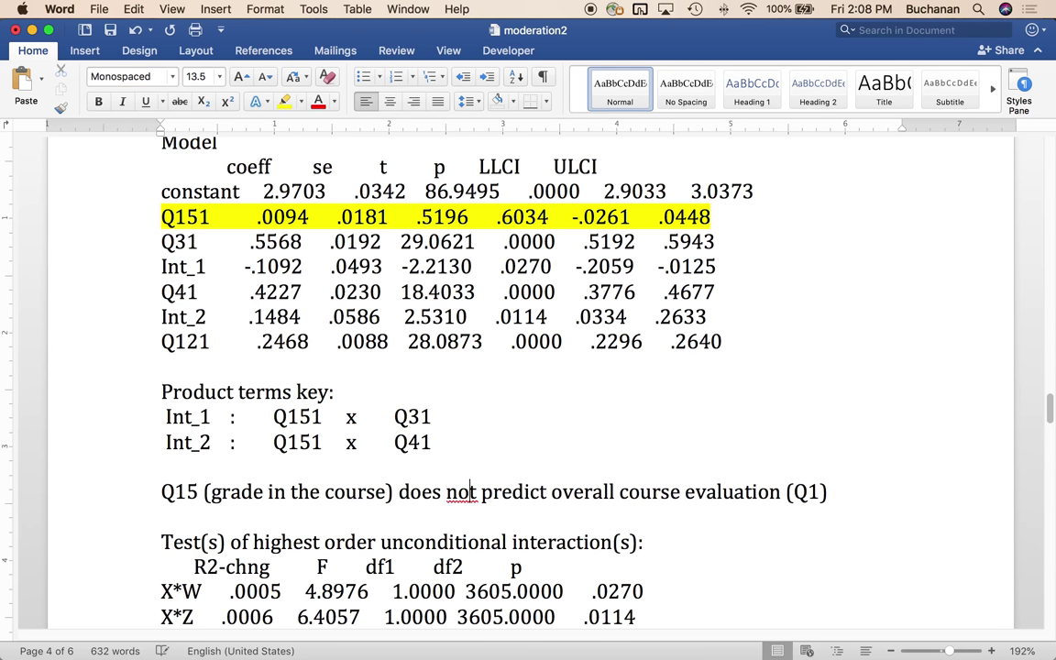
{"action": "key", "text": "End"}
- Add italic b = 0.01 and start the italic t statistic
{"action": "key", "text": "super+i"}
{"action": "type", "text": "b"}
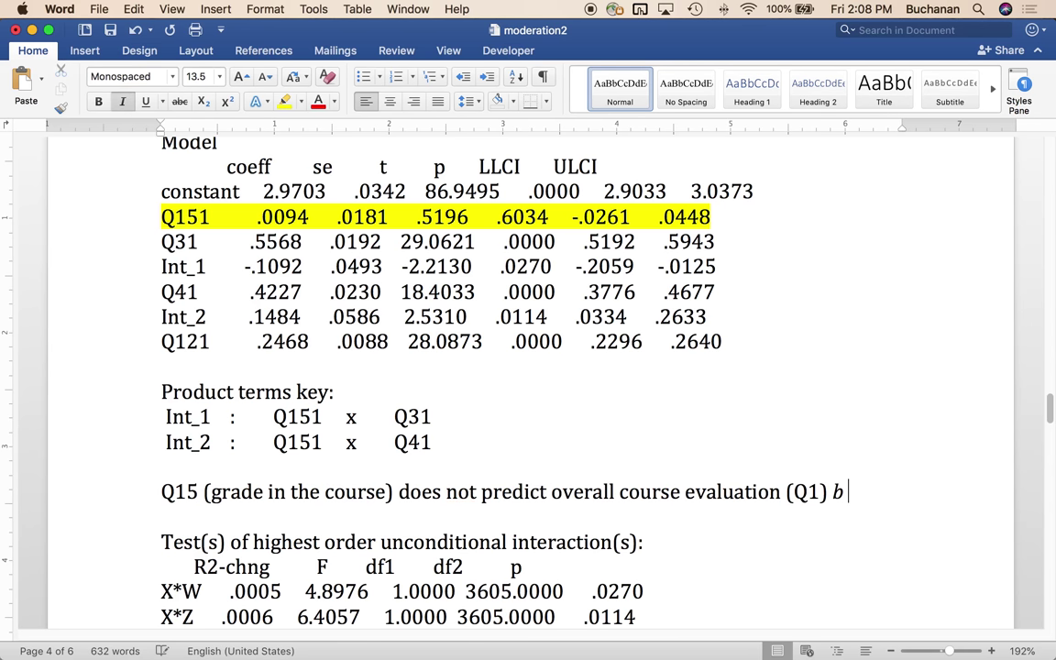
{"action": "key", "text": "super+i"}
{"action": "type", "text": "= 0.01"}
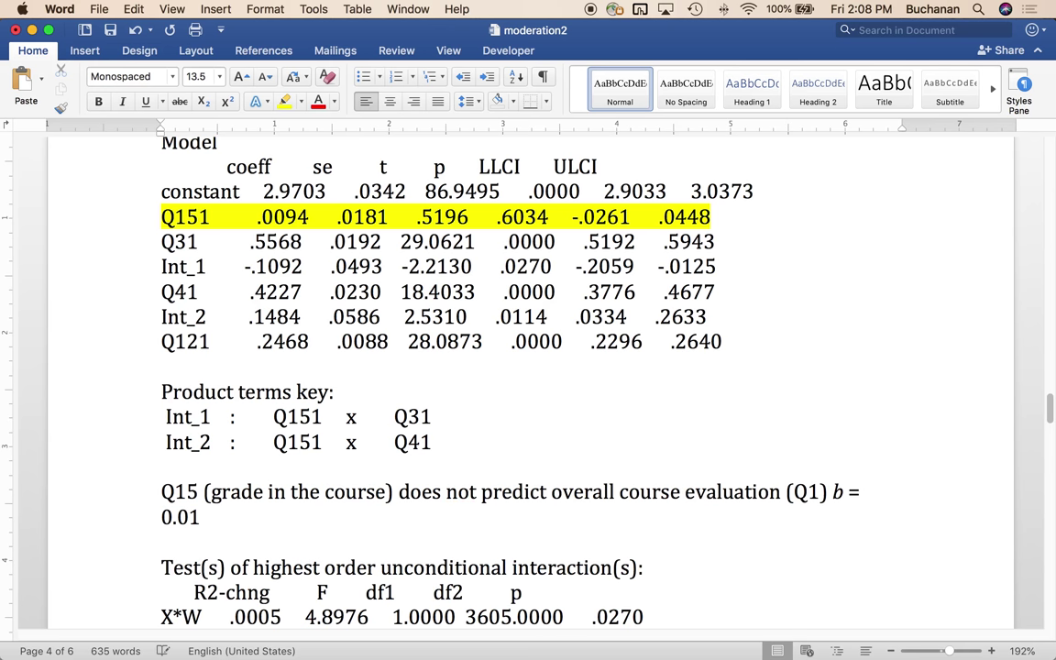
{"action": "type", "text": ","}
{"action": "key", "text": "super+i"}
{"action": "type", "text": "t"}
{"action": "key", "text": "super+i"}
{"action": "type", "text": "("}
- Complete t(3605) = 0.52, copying 3605 from the df2 value in the output
{"action": "scroll", "coordinate": [513, 453], "scroll_direction": "up", "scroll_amount": 10}
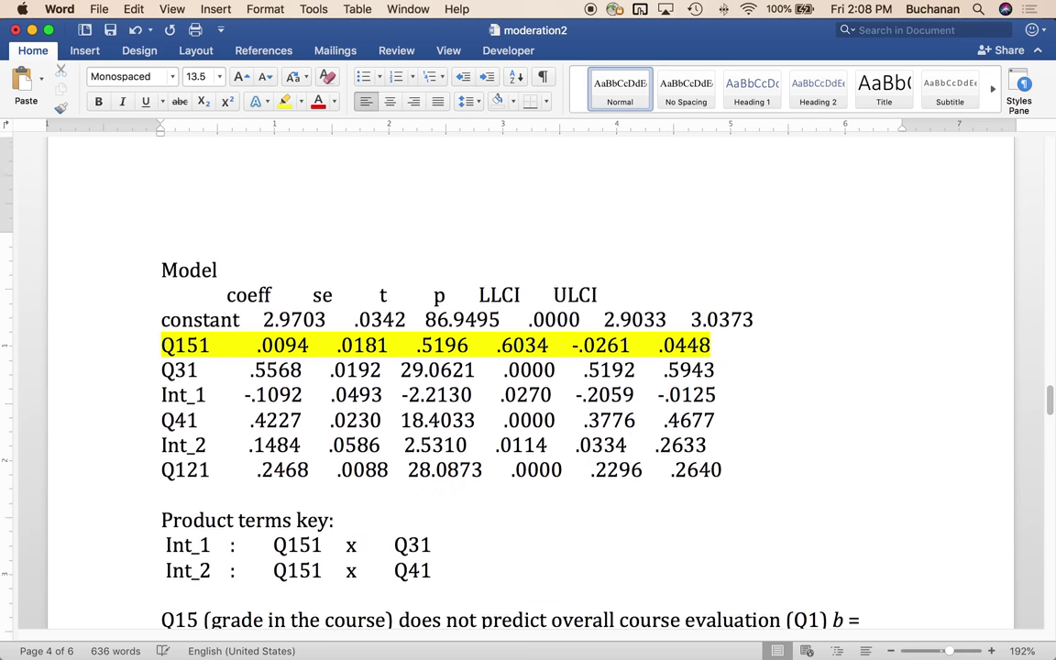
{"action": "double_click", "coordinate": [619, 317]}
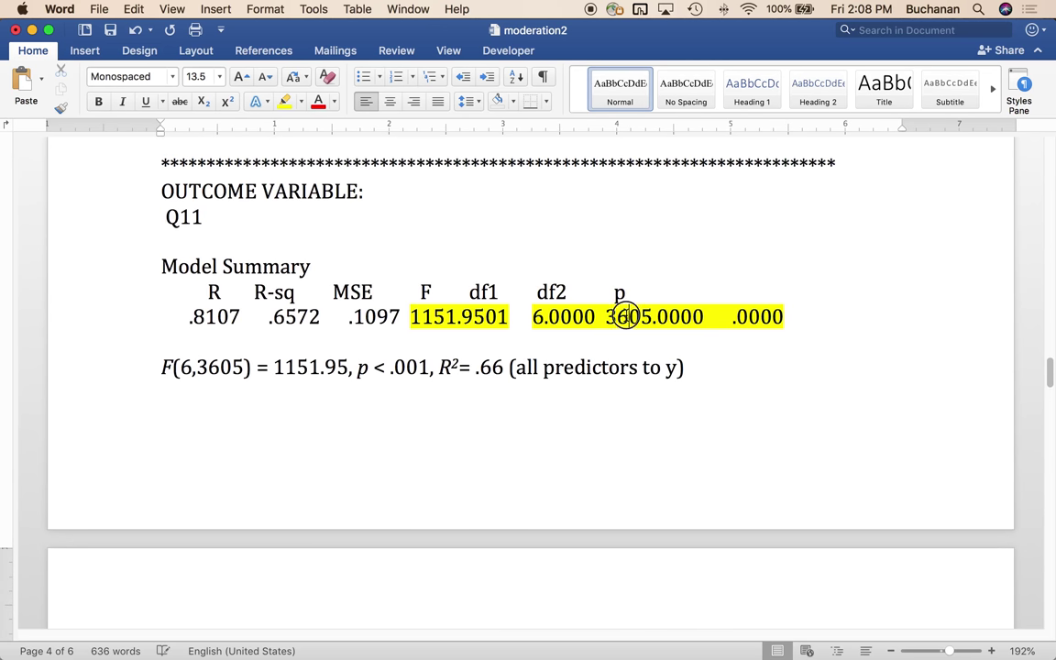
{"action": "key", "text": "super+c"}
{"action": "scroll", "coordinate": [627, 320], "scroll_direction": "down", "scroll_amount": 10}
{"action": "scroll", "coordinate": [627, 320], "scroll_direction": "down", "scroll_amount": 5}
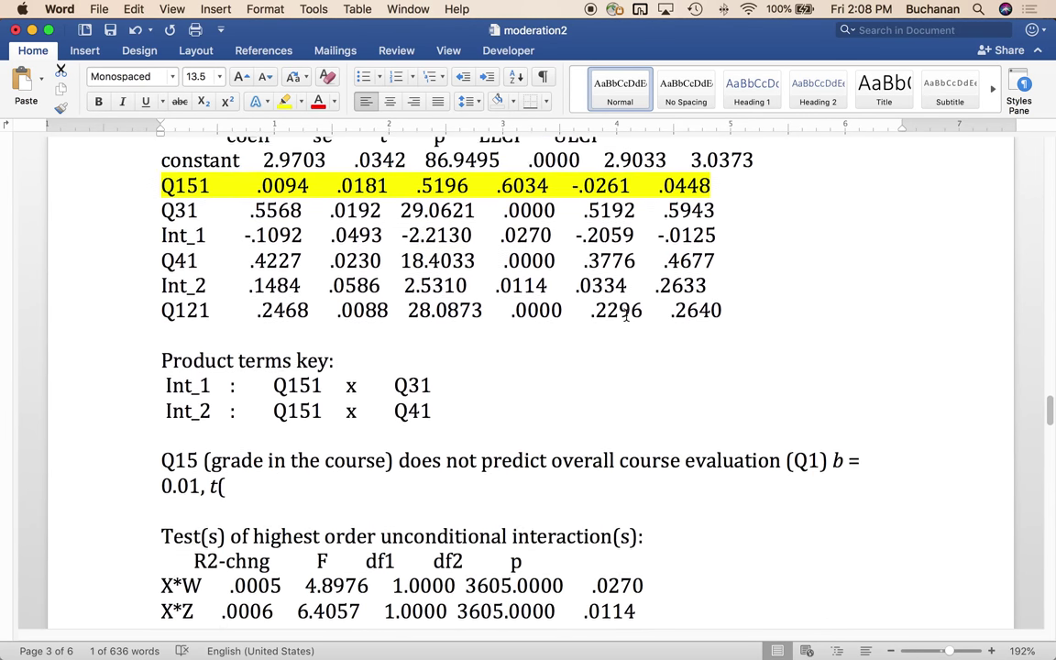
{"action": "left_click", "coordinate": [249, 429]}
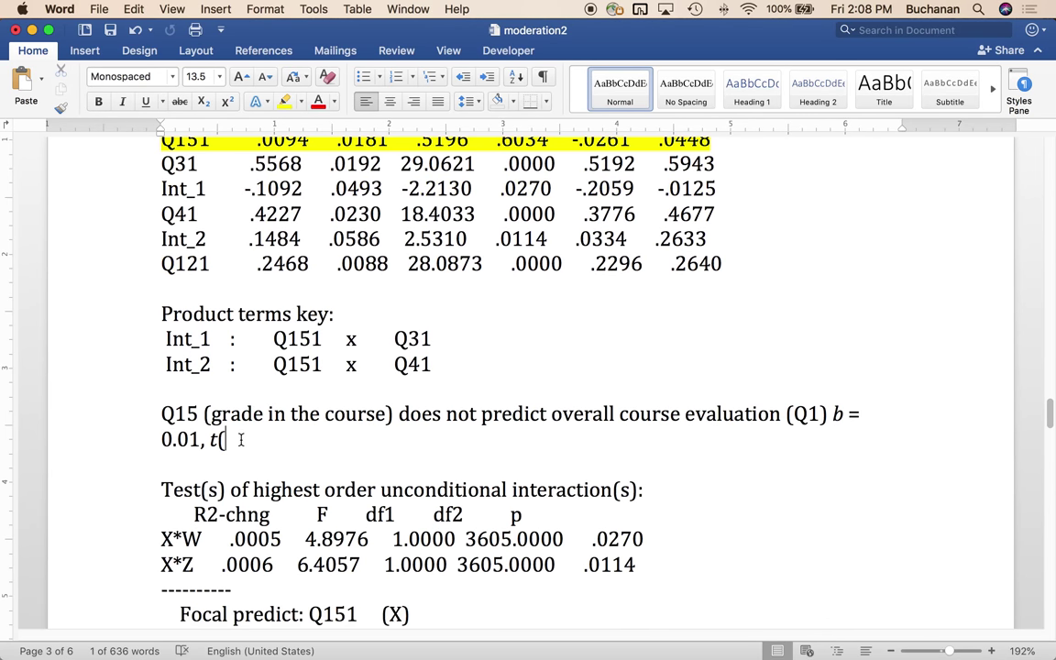
{"action": "key", "text": "super+v"}
{"action": "type", "text": ") ="}
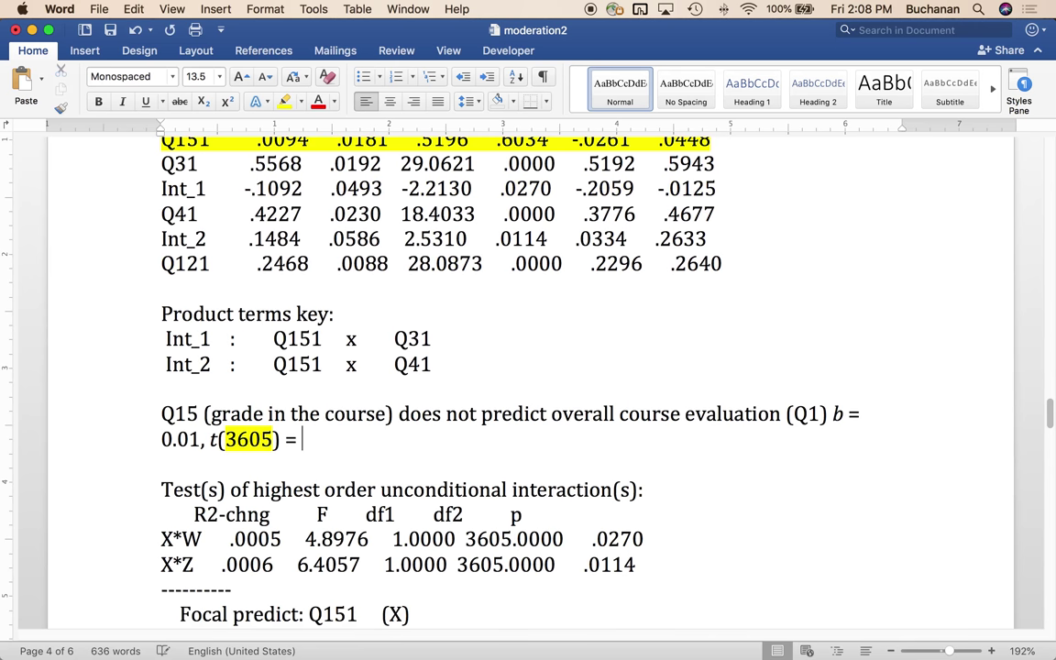
{"action": "scroll", "coordinate": [540, 366], "scroll_direction": "up", "scroll_amount": 1}
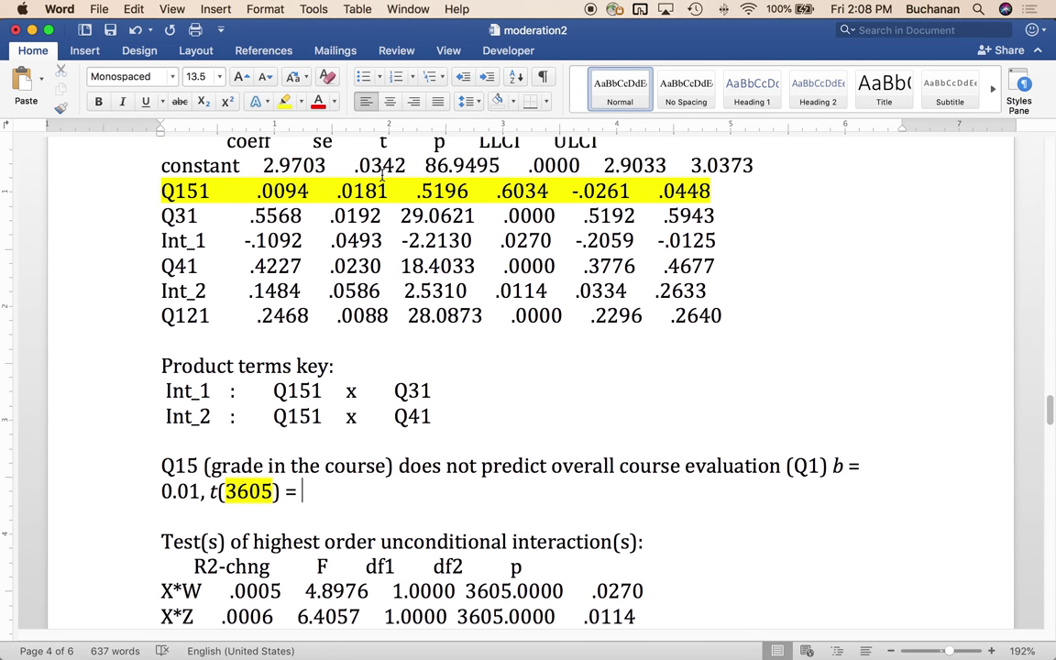
{"action": "type", "text": "0.52,"}
- Add italic p = .603, save the document, and start a new line
{"action": "key", "text": "super+i"}
{"action": "type", "text": "p"}
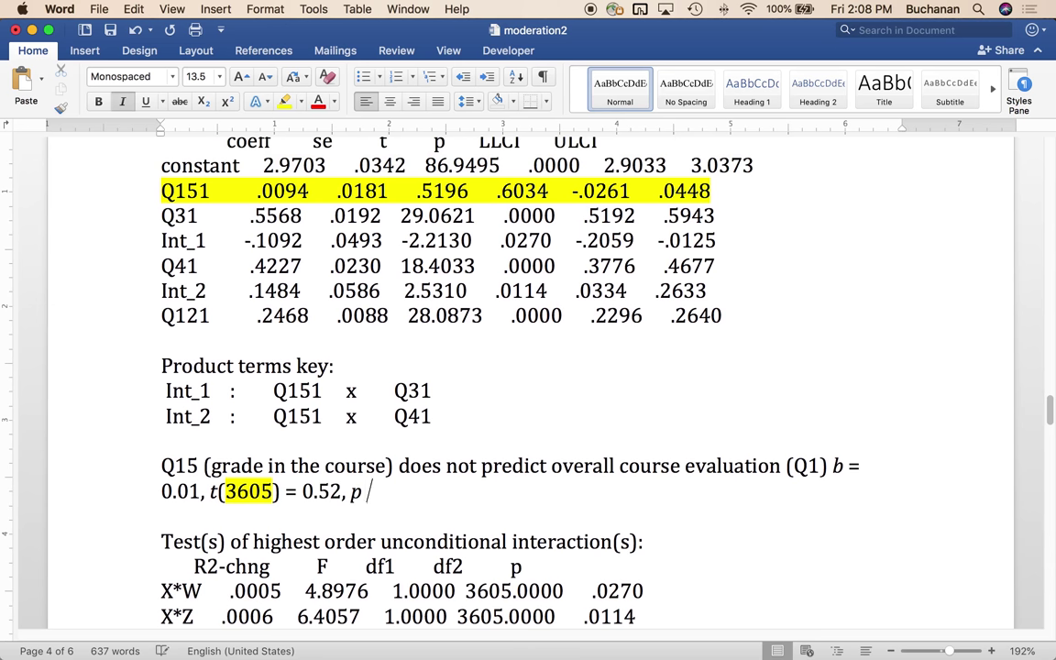
{"action": "key", "text": "super+i"}
{"action": "type", "text": "= "}
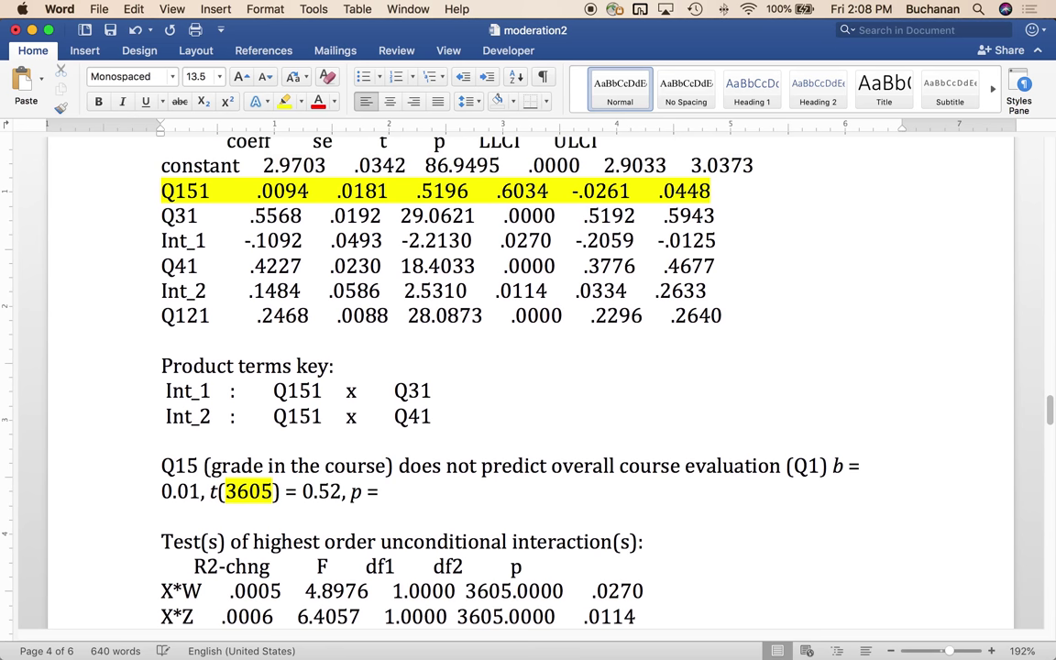
{"action": "type", "text": ".603"}
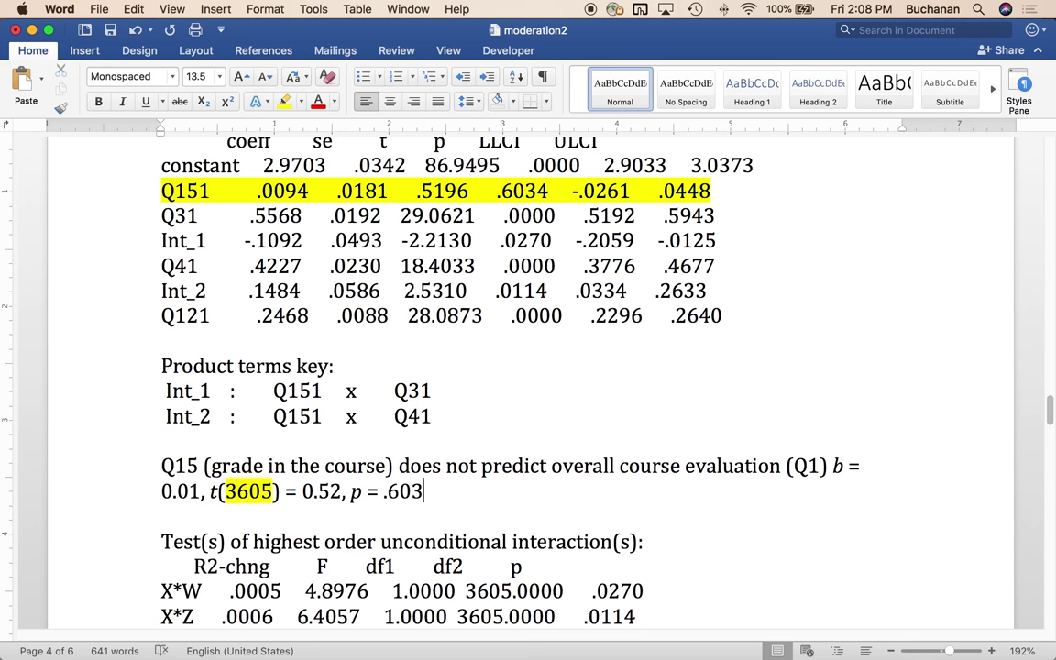
{"action": "key", "text": "super+s"}
{"action": "key", "text": "Return"}
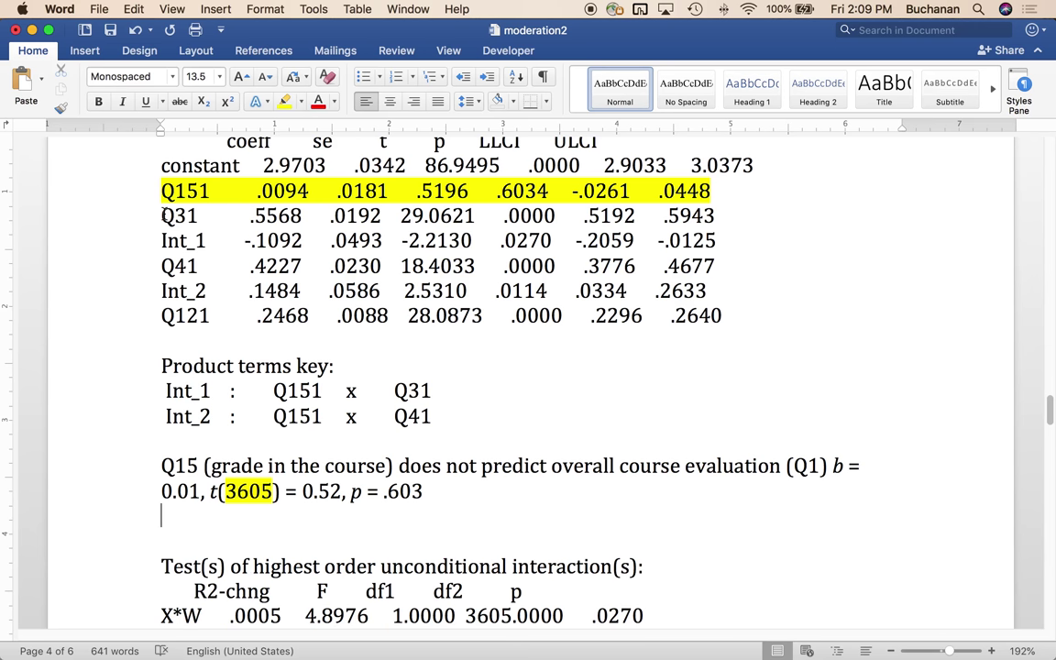
{"action": "left_click_drag", "start_coordinate": [161, 209], "coordinate": [702, 216]}
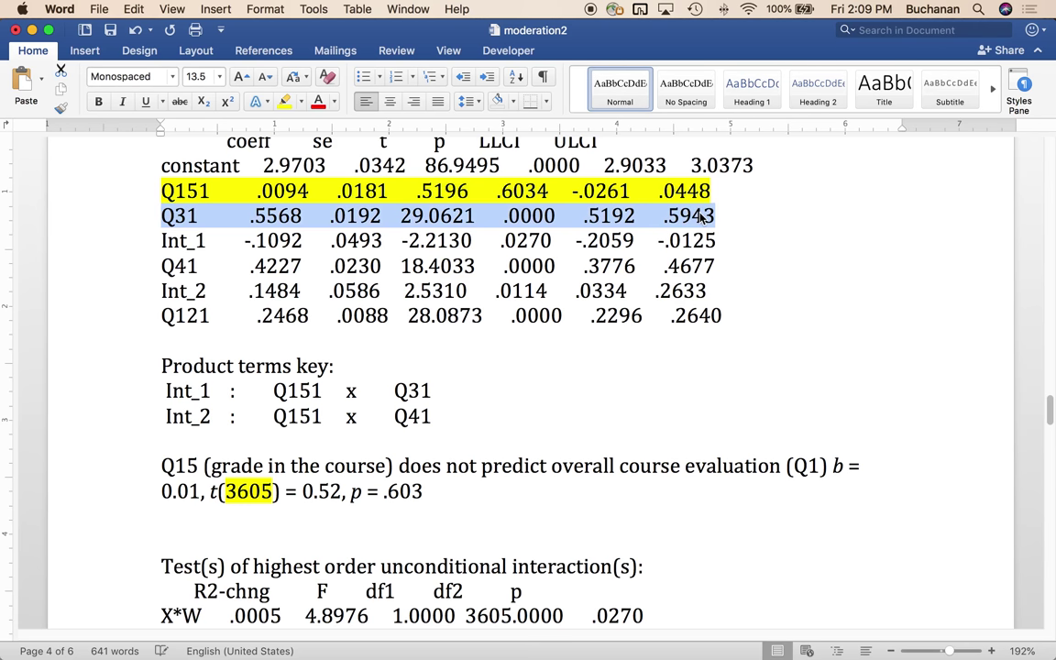
- Add a 'Main effects' heading and a line stating Q3 exam fairness predicts overall course evaluation
{"action": "left_click", "coordinate": [193, 449]}
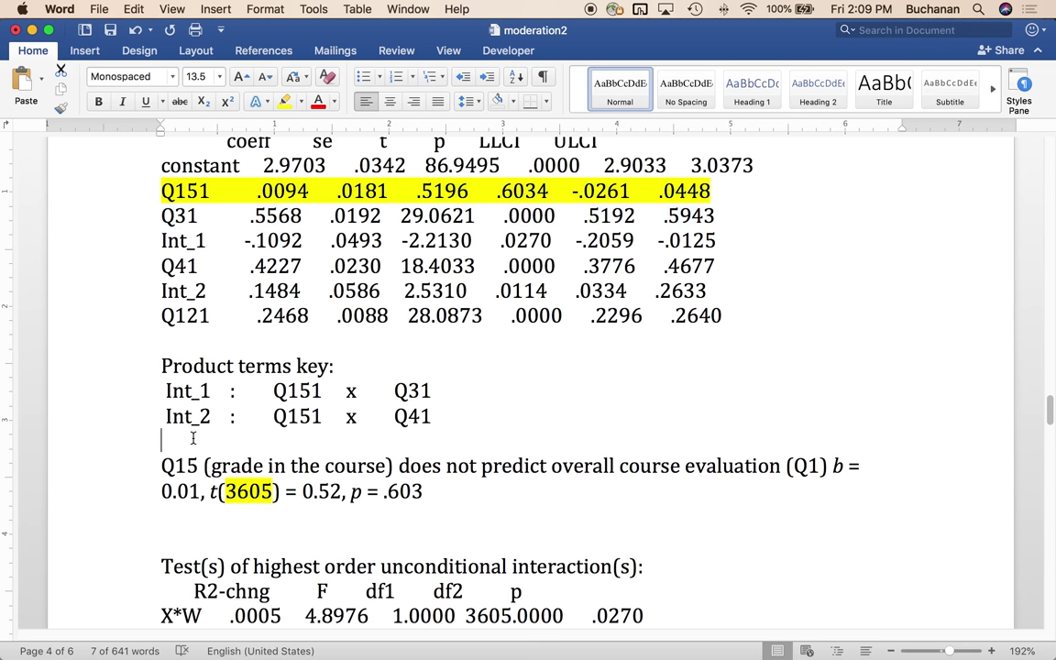
{"action": "key", "text": "Return"}
{"action": "type", "text": "Main effects"}
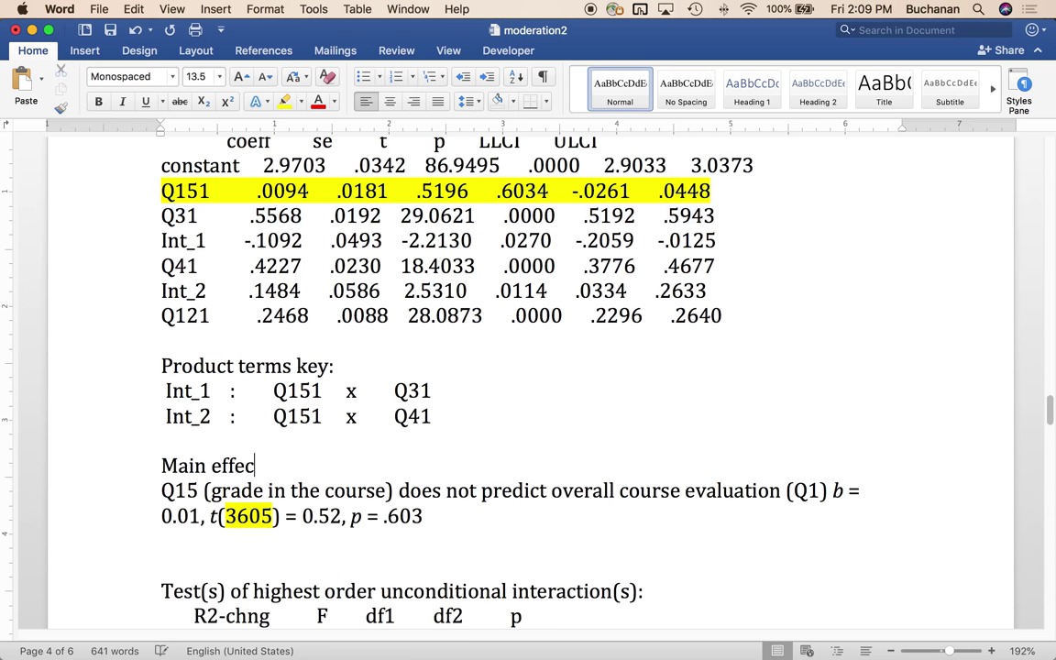
{"action": "key", "text": "Down"}
{"action": "key", "text": "Down"}
{"action": "key", "text": "Down"}
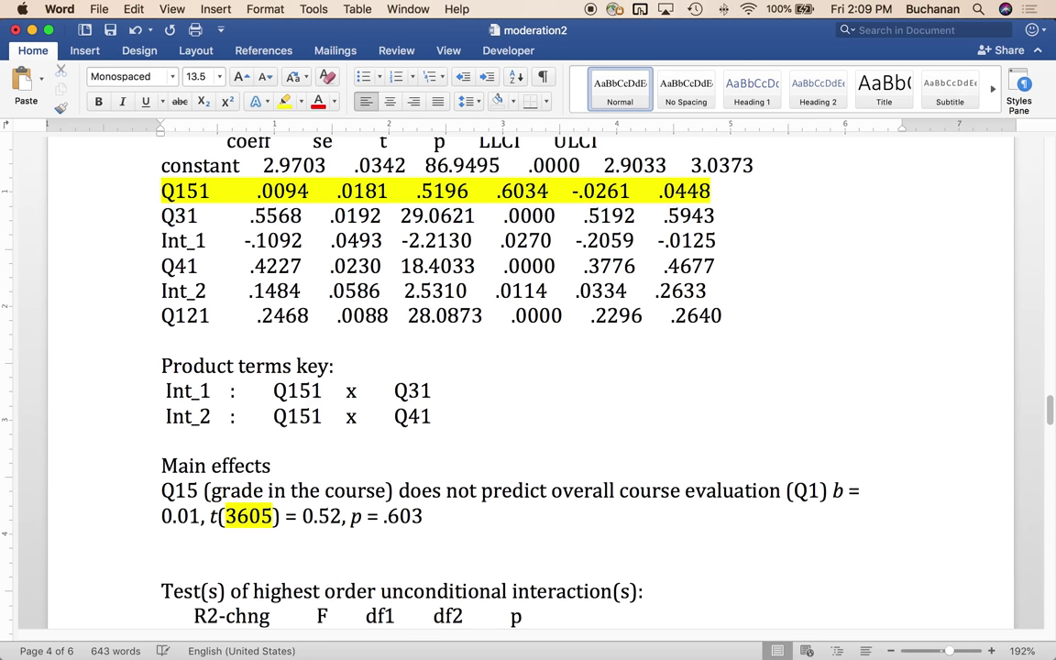
{"action": "type", "text": "Q3 does np"}
{"action": "key", "text": "BackSpace"}
{"action": "key", "text": "BackSpace"}
{"action": "type", "text": "pr"}
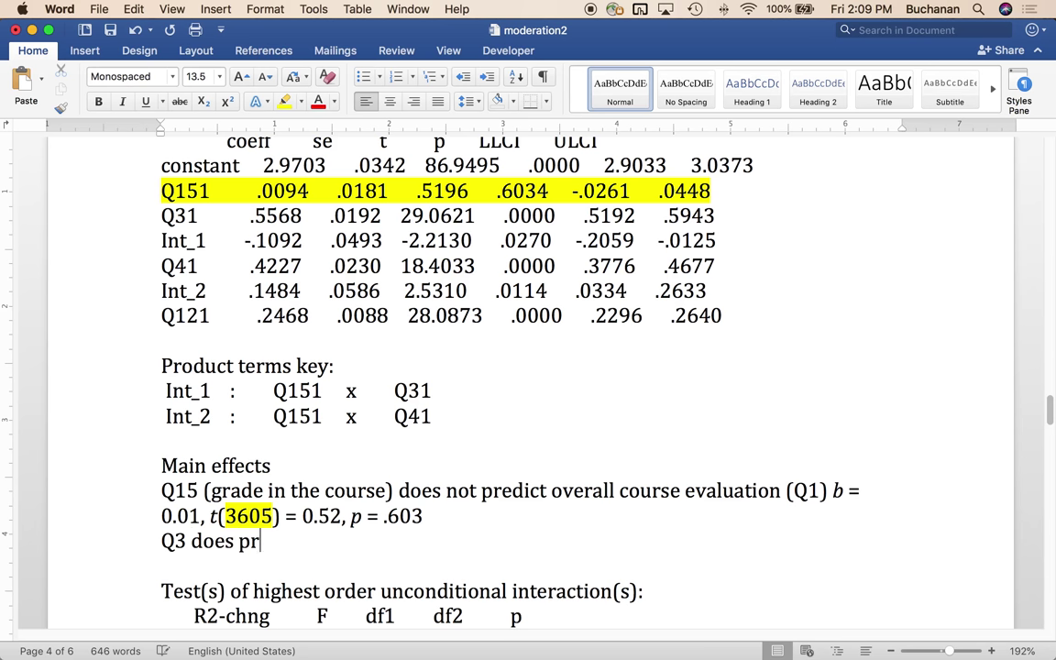
{"action": "type", "text": "edict grad"}
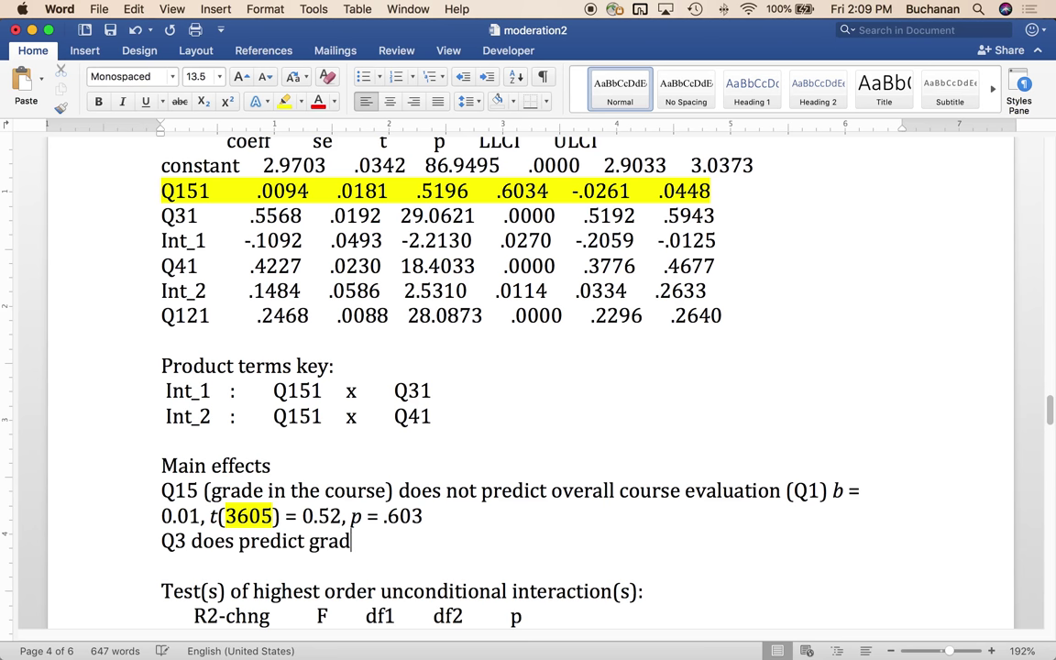
{"action": "key", "text": "BackSpace"}
{"action": "key", "text": "BackSpace"}
{"action": "key", "text": "BackSpace"}
{"action": "key", "text": "BackSpace"}
{"action": "type", "text": "oover"}
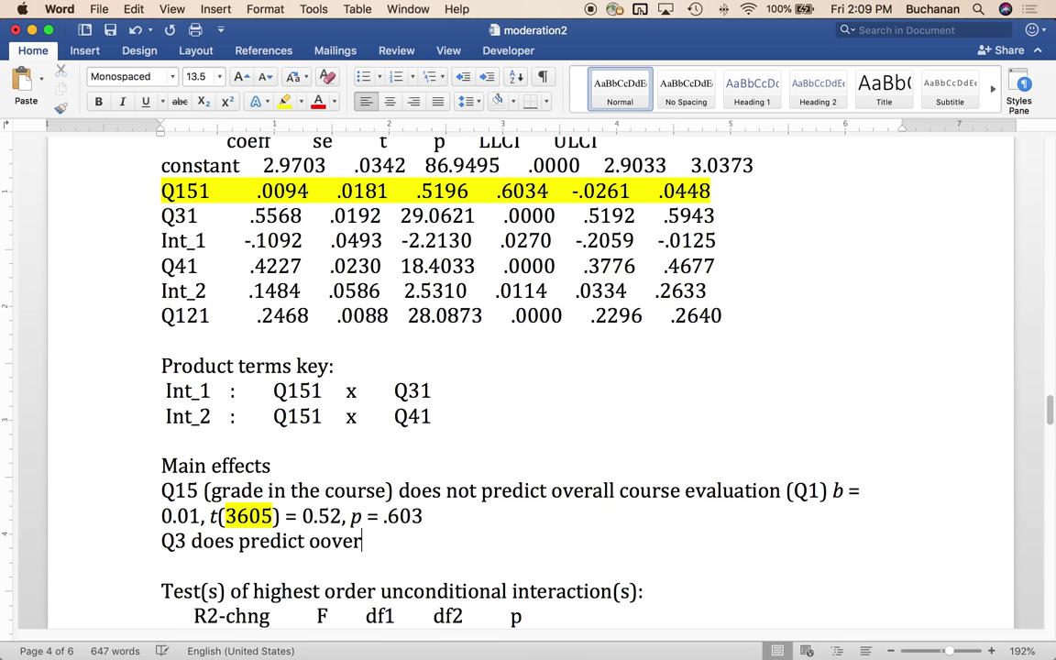
{"action": "key", "text": "BackSpace"}
{"action": "key", "text": "BackSpace"}
{"action": "key", "text": "BackSpace"}
{"action": "key", "text": "BackSpace"}
{"action": "type", "text": "verall c"}
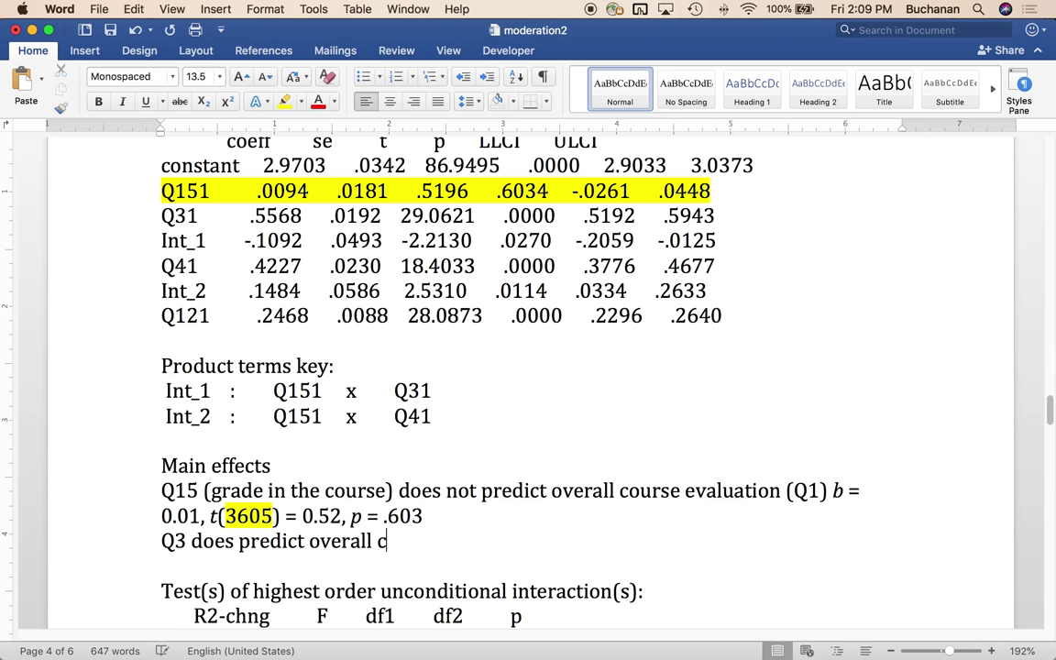
{"action": "type", "text": "ourse evaluation"}
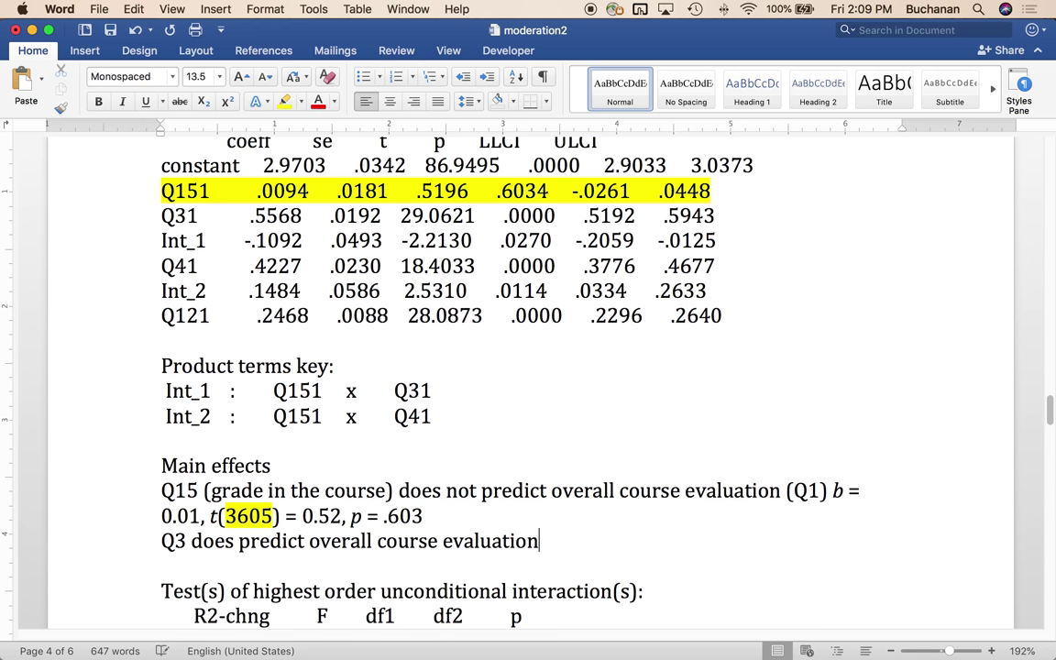
{"action": "left_click", "coordinate": [190, 541]}
{"action": "type", "text": "ex"}
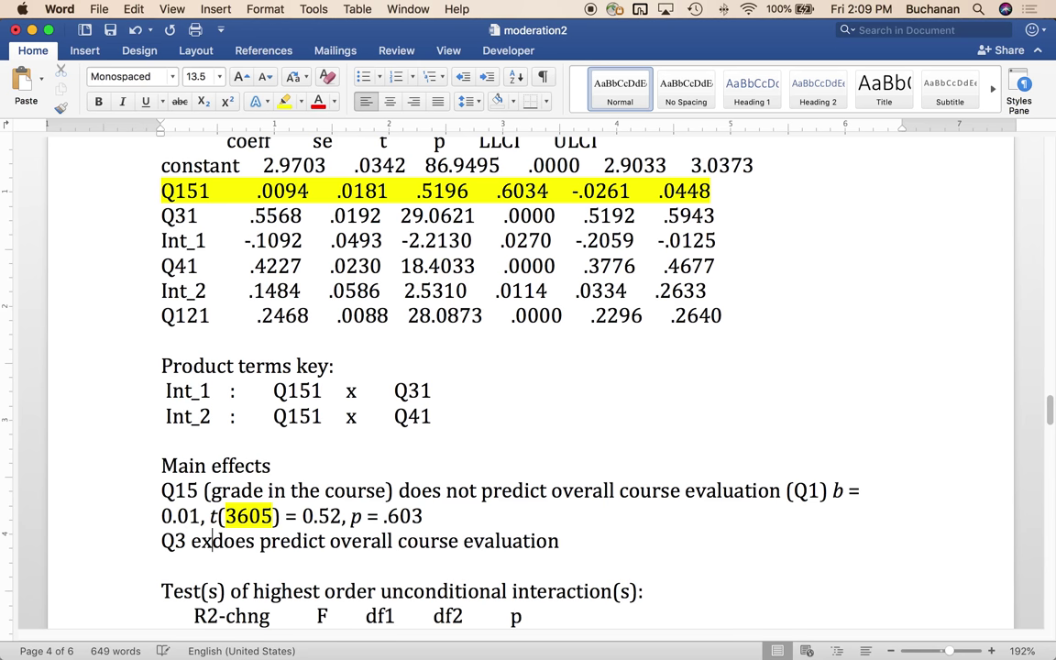
{"action": "type", "text": "am fairness"}
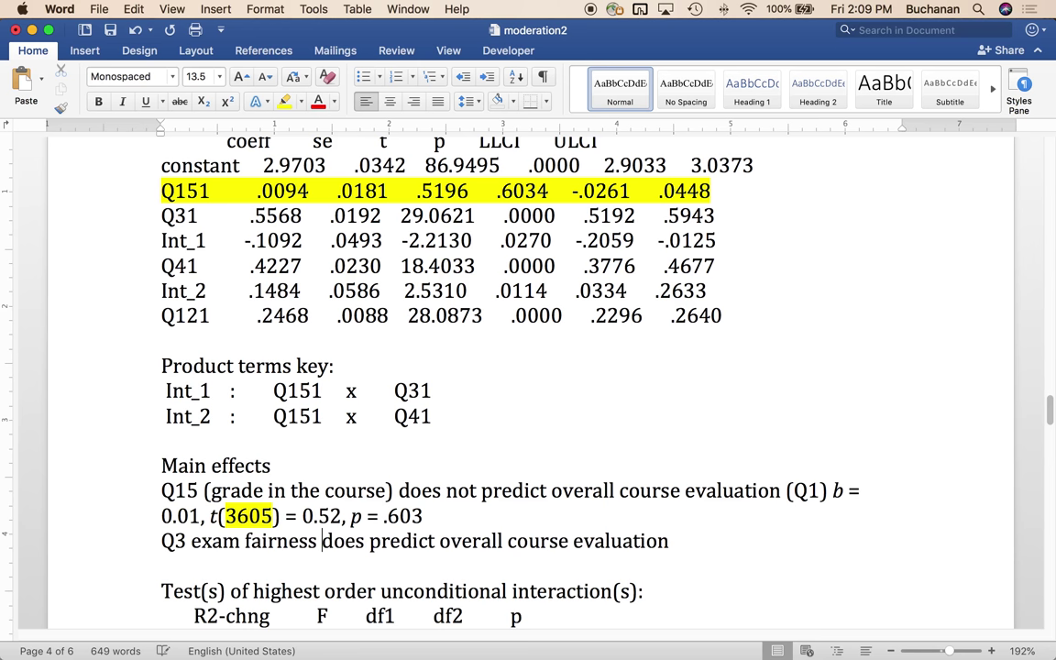
{"action": "key", "text": "super+Right"}
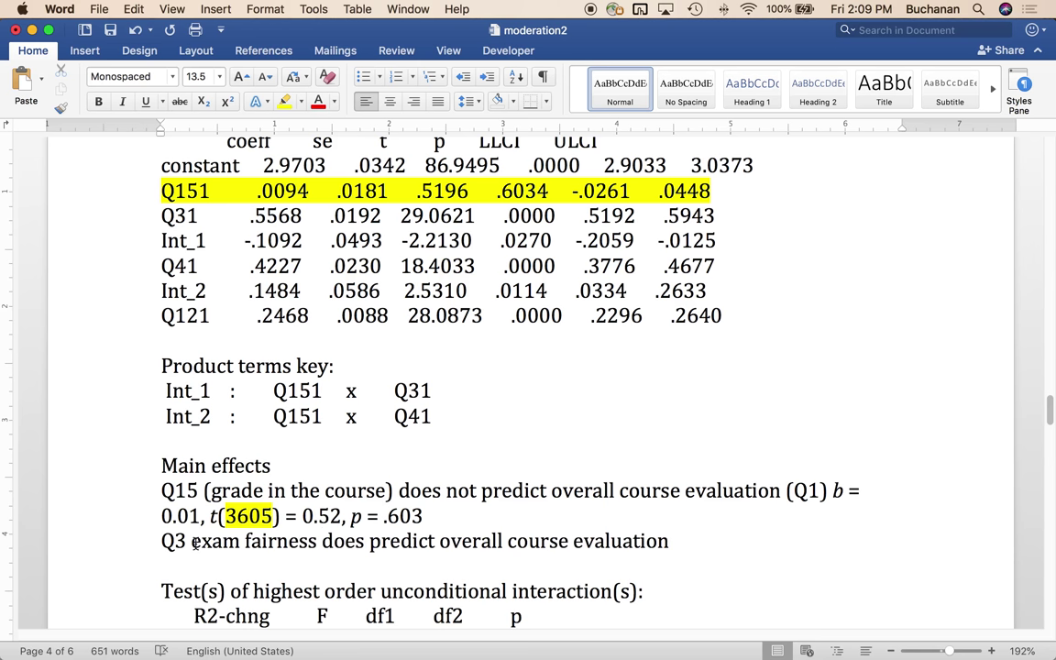
- Add the line 'Q4 grade fairness does predict overall course evaluation'
{"action": "key", "text": "Return"}
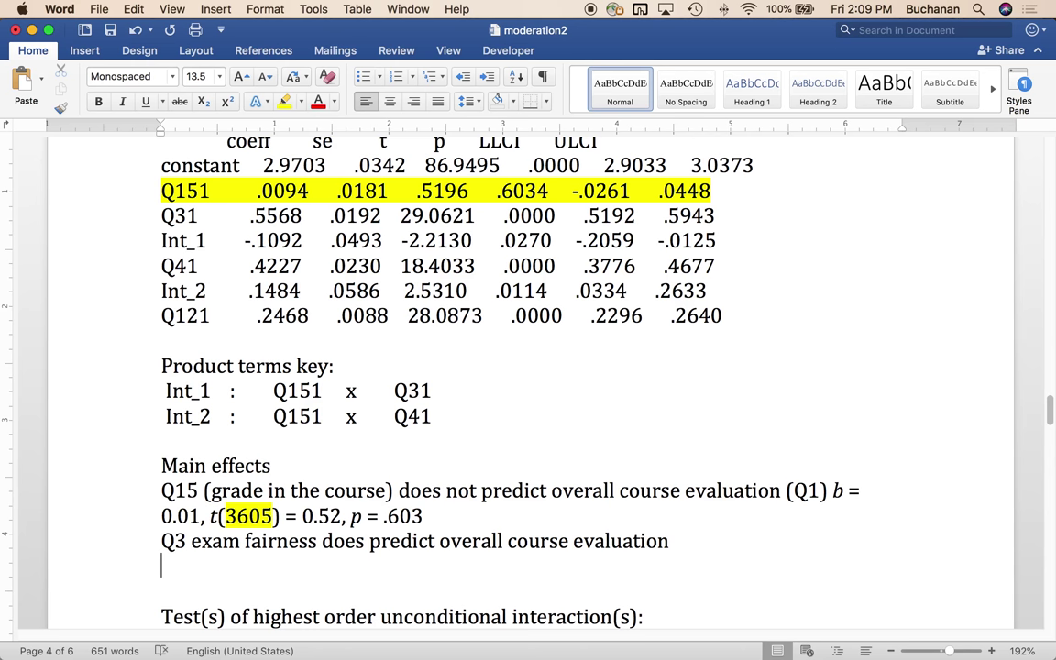
{"action": "type", "text": "Q4 gr"}
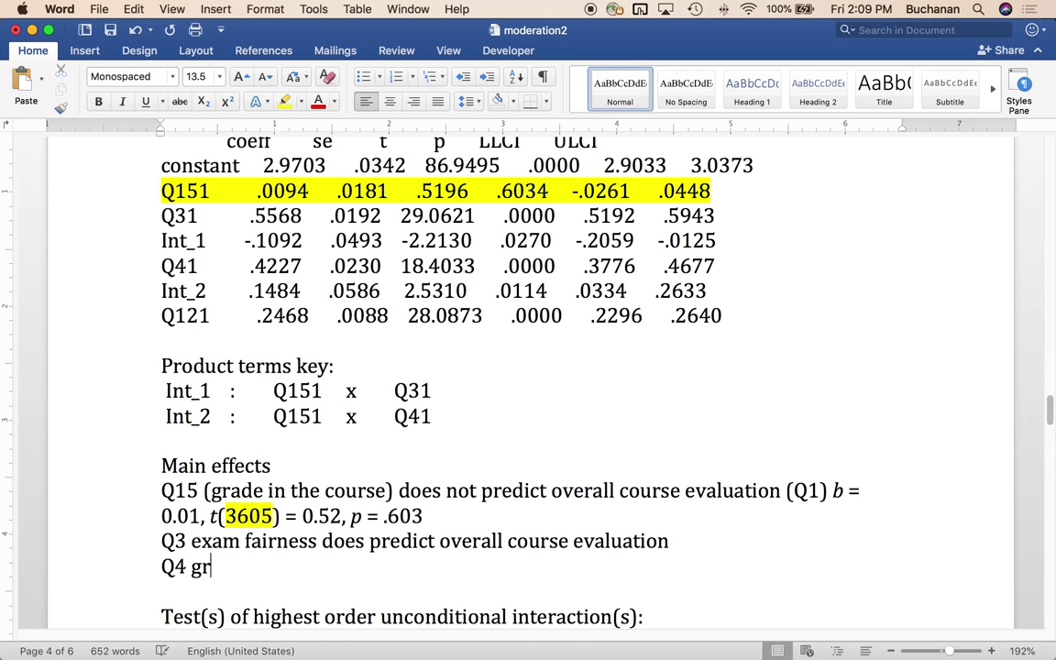
{"action": "type", "text": "ade fairness "}
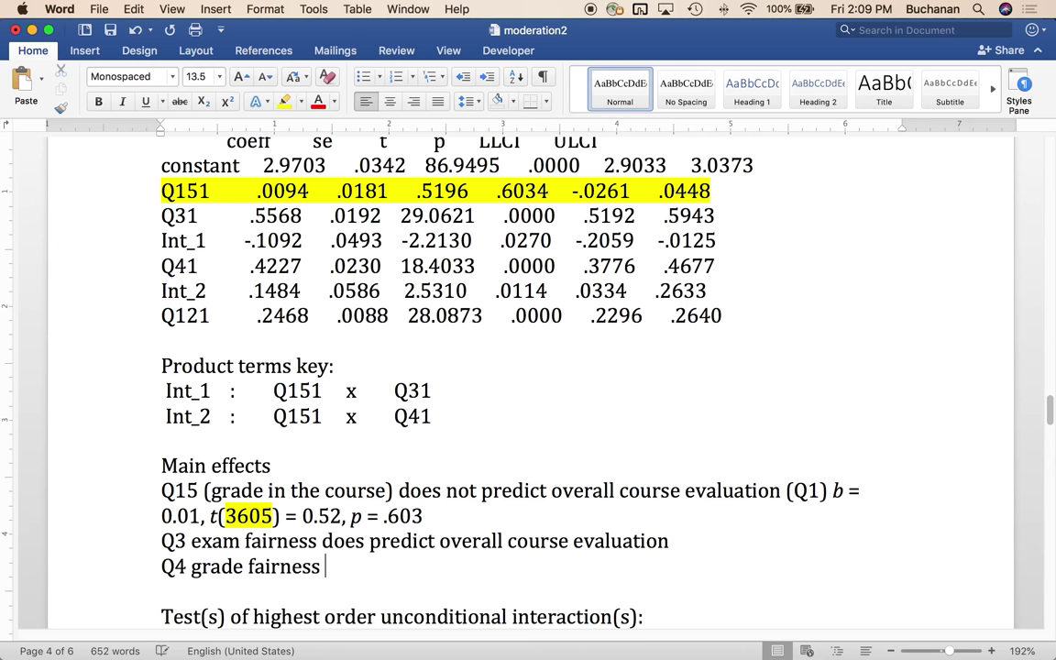
{"action": "type", "text": "does predi"}
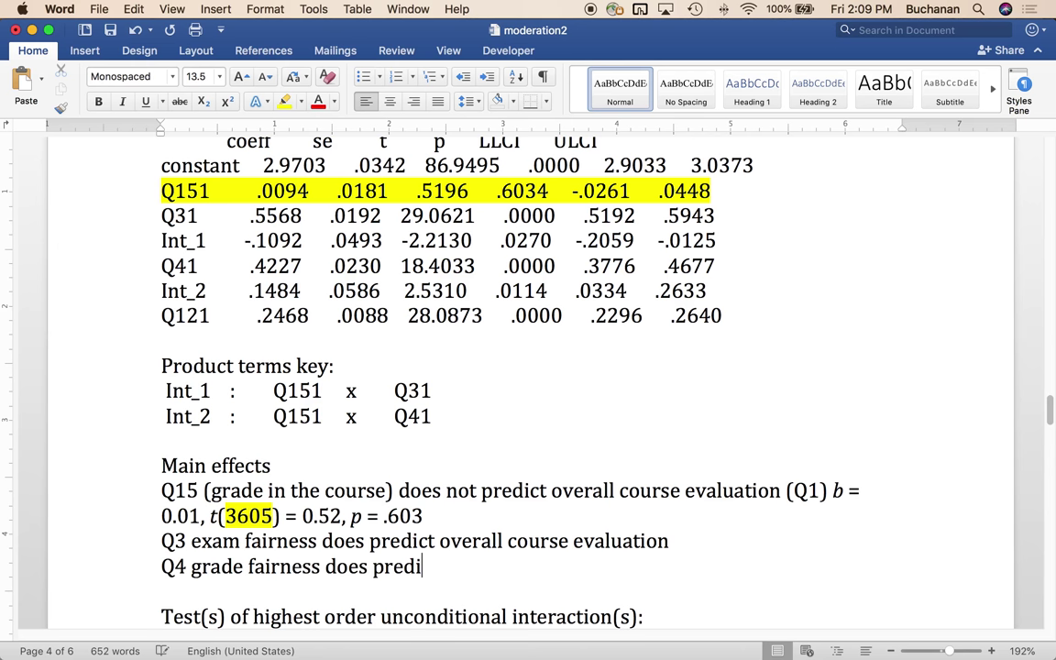
{"action": "type", "text": "ct overall cour"}
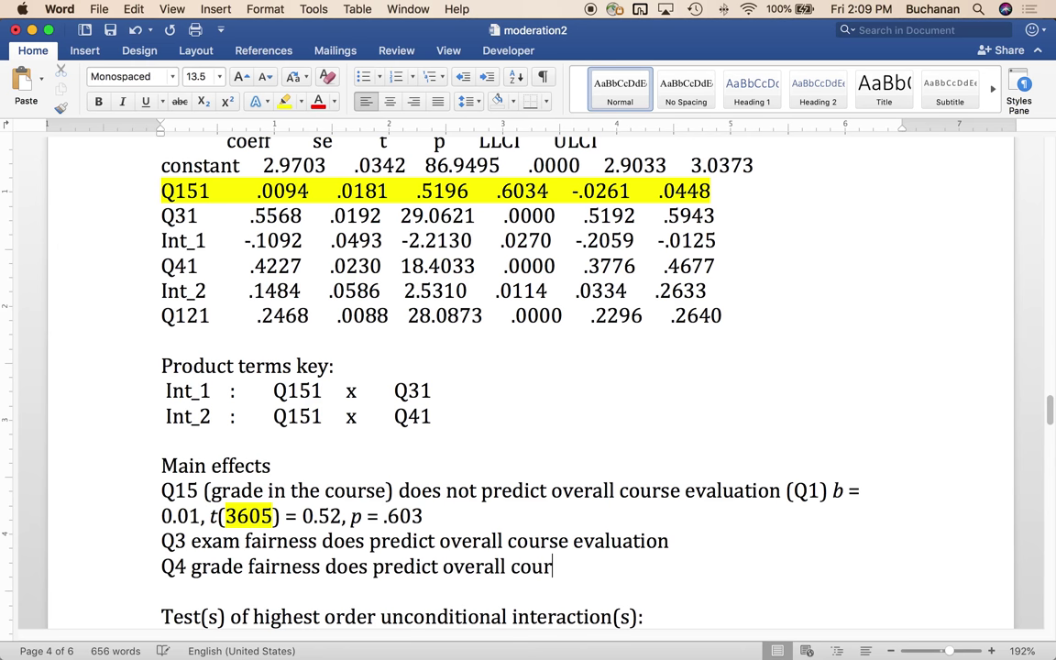
{"action": "type", "text": "se evaluatio"}
{"action": "key", "text": "BackSpace"}
{"action": "type", "text": "aluation"}
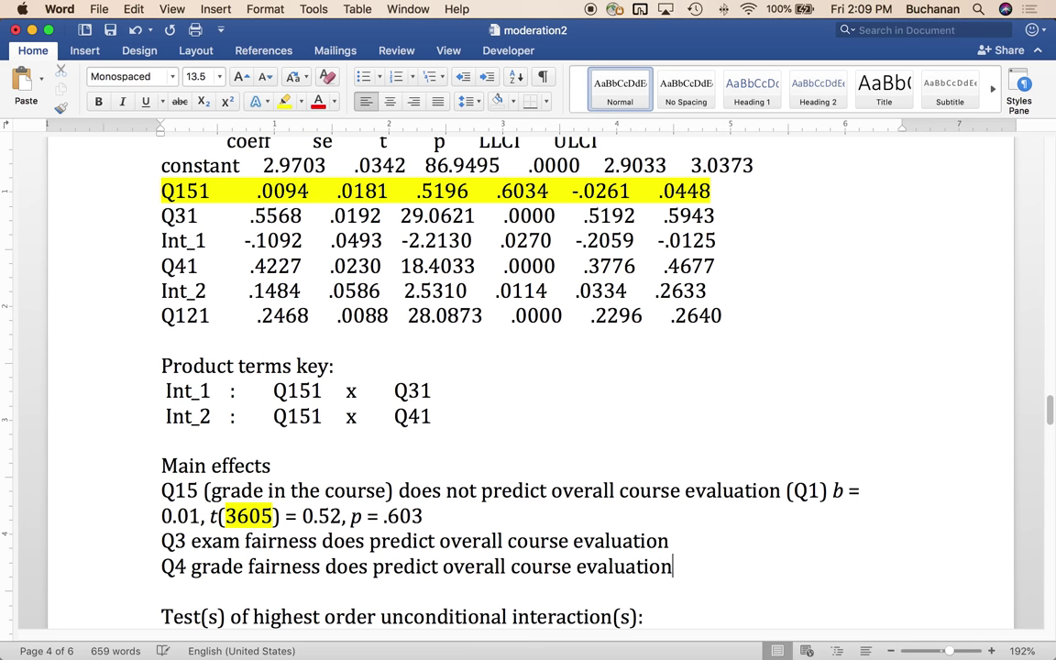
- Highlight the Q31 and Q41 coefficient rows in yellow
{"action": "triple_click", "coordinate": [740, 220]}
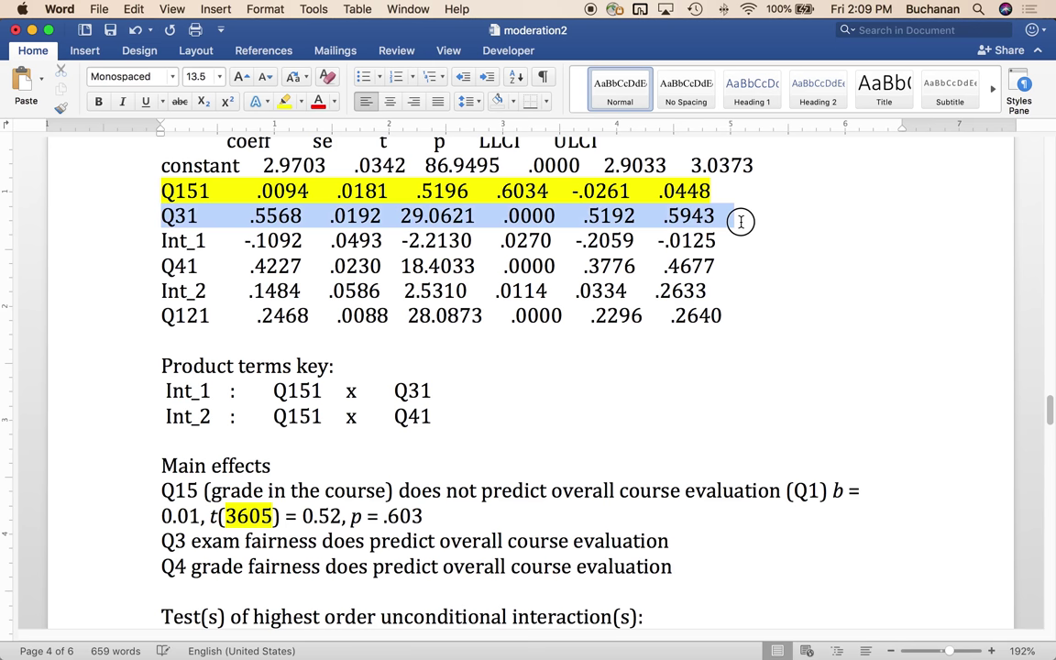
{"action": "left_click", "coordinate": [285, 102]}
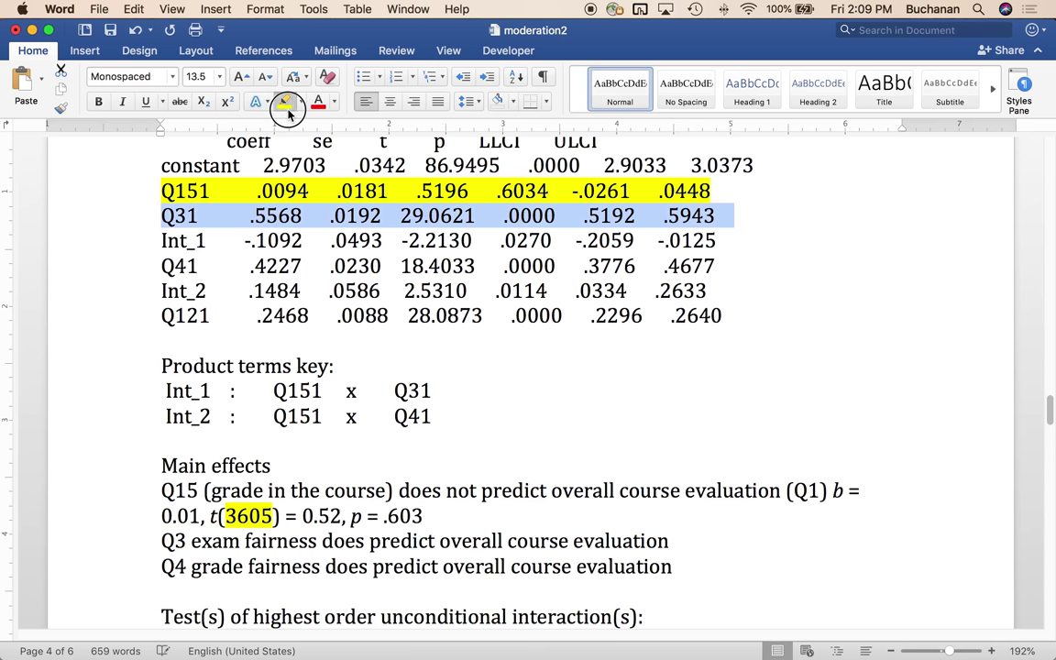
{"action": "left_click_drag", "start_coordinate": [158, 266], "coordinate": [719, 266]}
{"action": "left_click", "coordinate": [285, 101]}
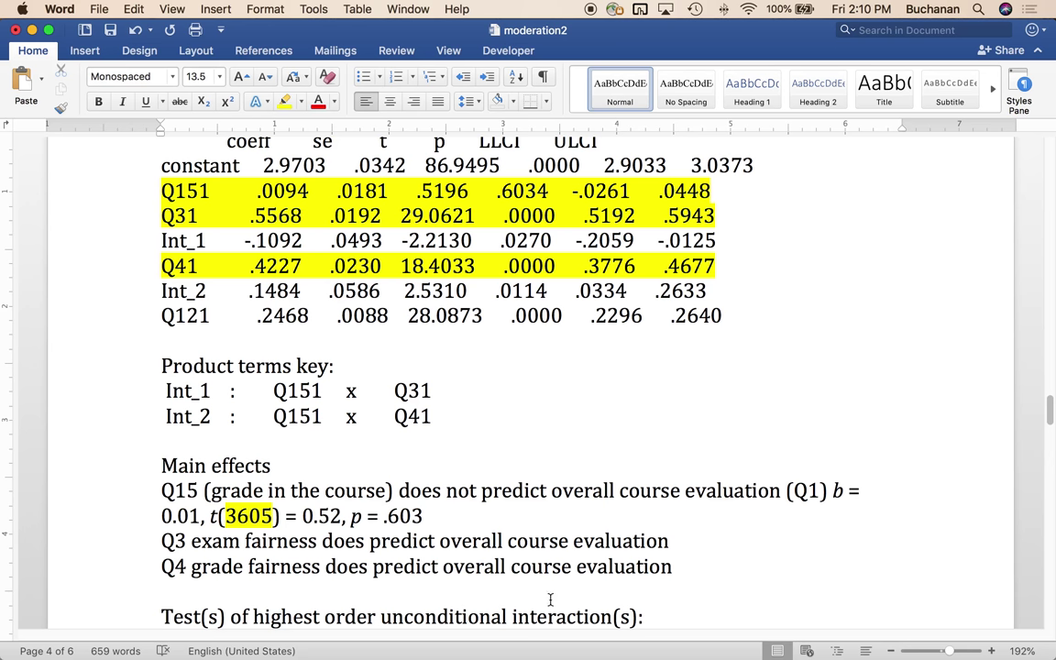
- Add a 'CV adjustor' heading with 'Q12 course I wanted to take adjusted overall course evaluation (predicted)'
{"action": "left_click", "coordinate": [707, 565]}
{"action": "key", "text": "Return"}
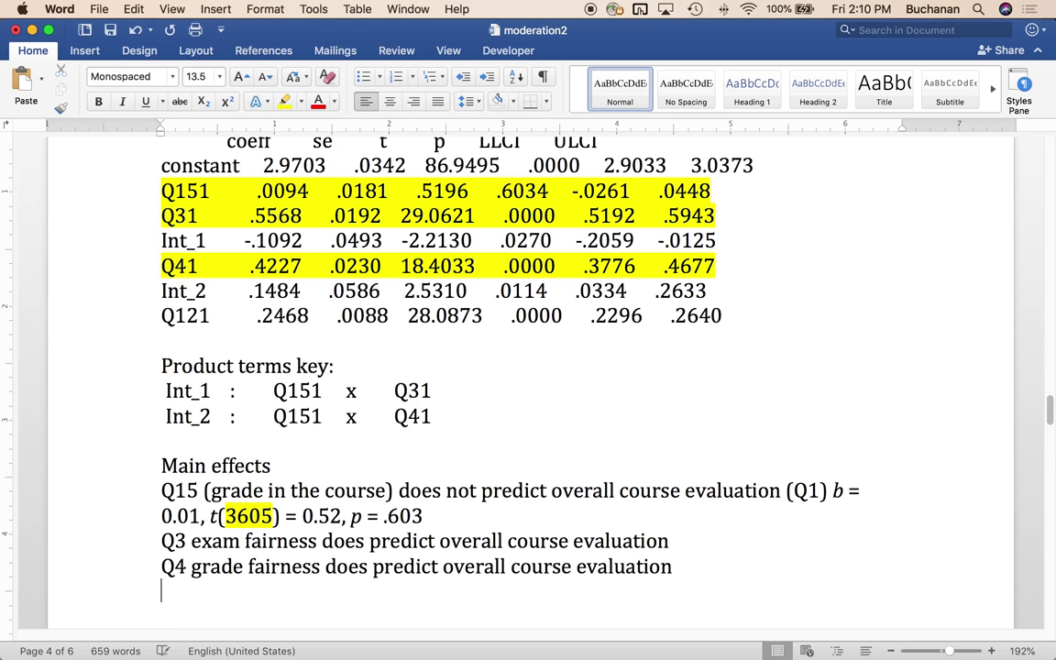
{"action": "key", "text": "Return"}
{"action": "type", "text": "CV adjustor"}
{"action": "key", "text": "Return"}
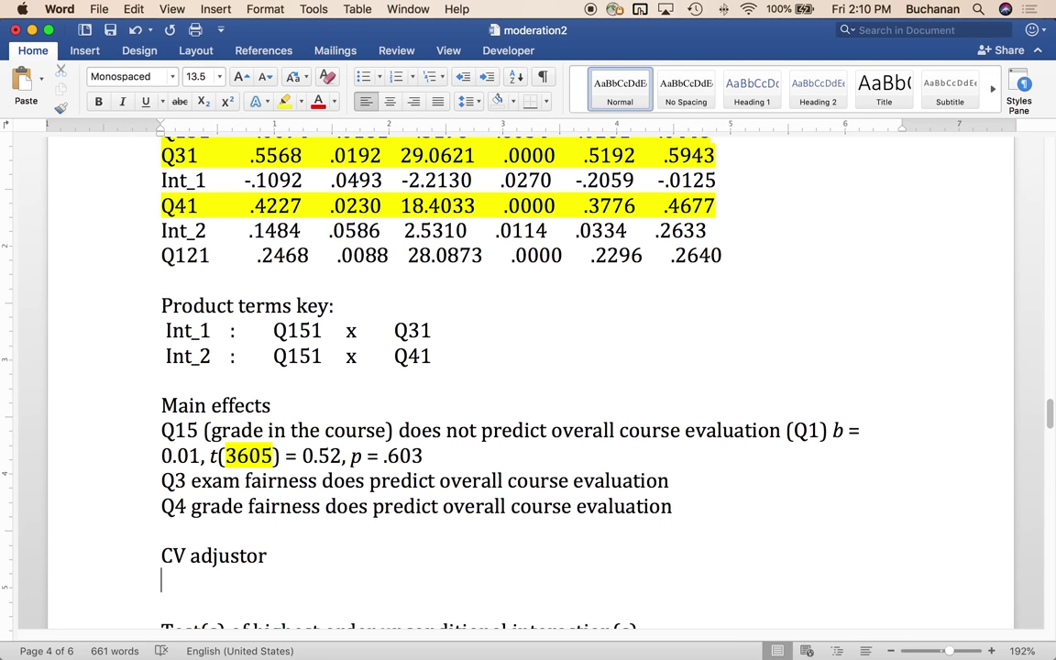
{"action": "type", "text": "Q12 "}
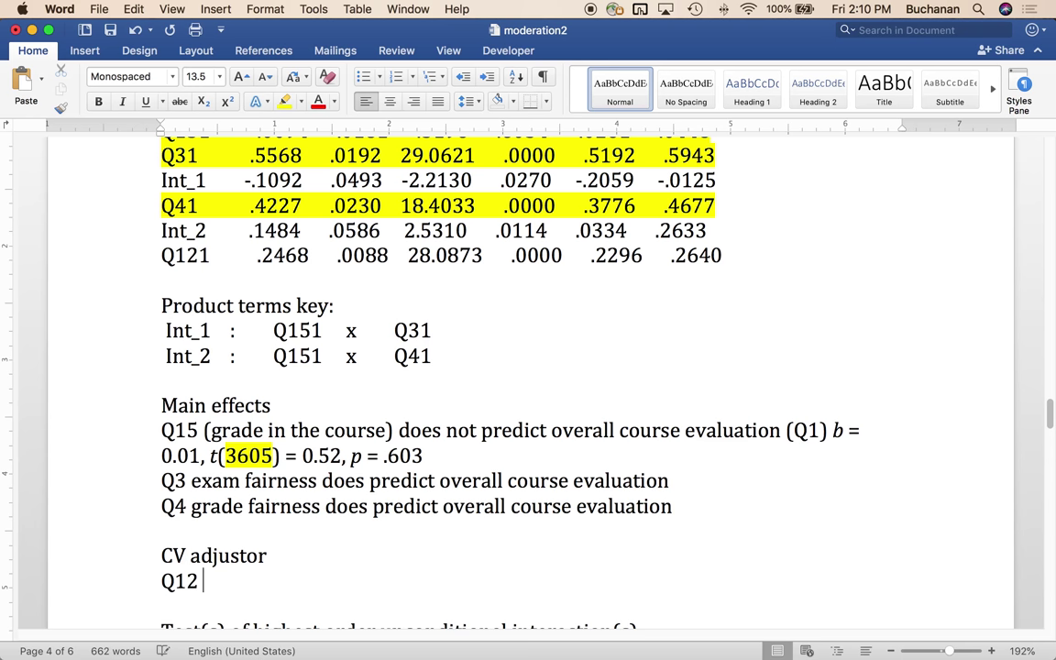
{"action": "type", "text": "("}
{"action": "key", "text": "BackSpace"}
{"action": "type", "text": "course I wanted to take"}
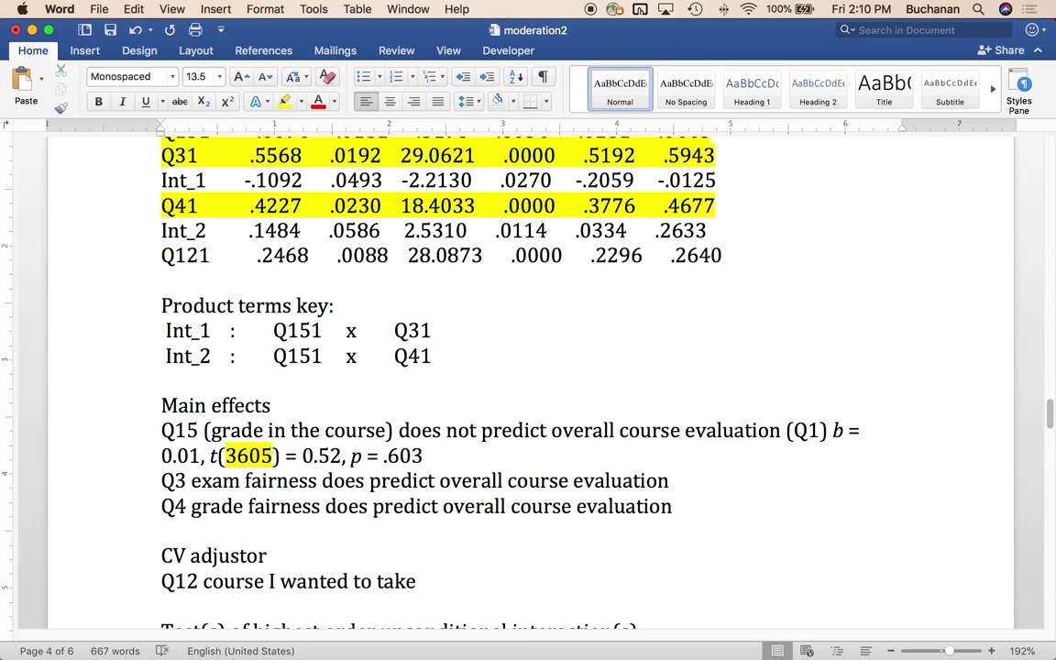
{"action": "type", "text": " adjusted "}
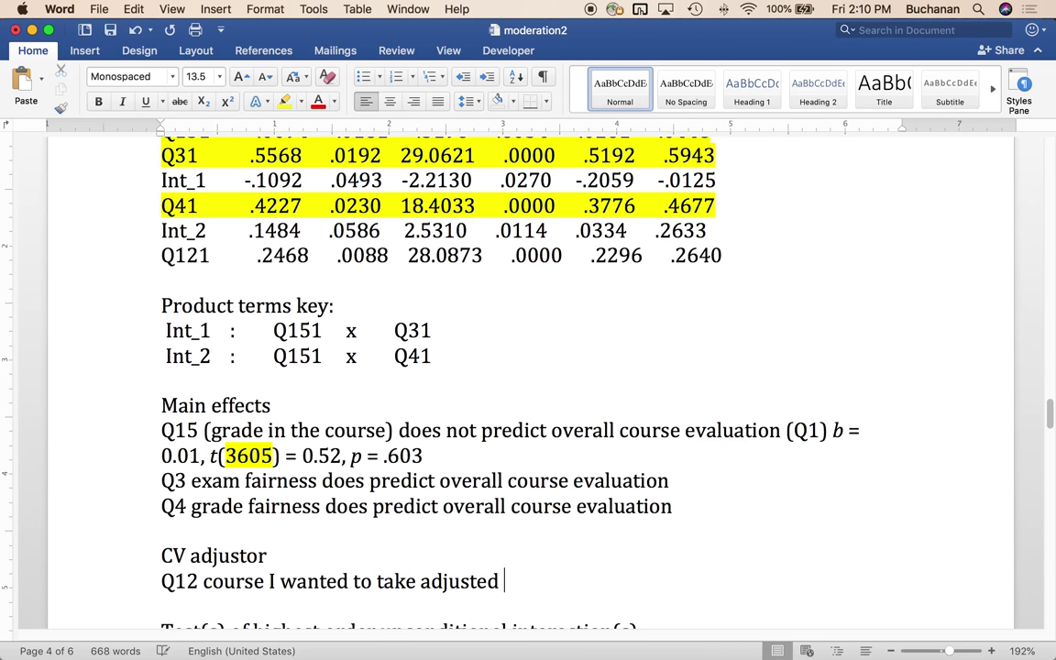
{"action": "type", "text": "overall c"}
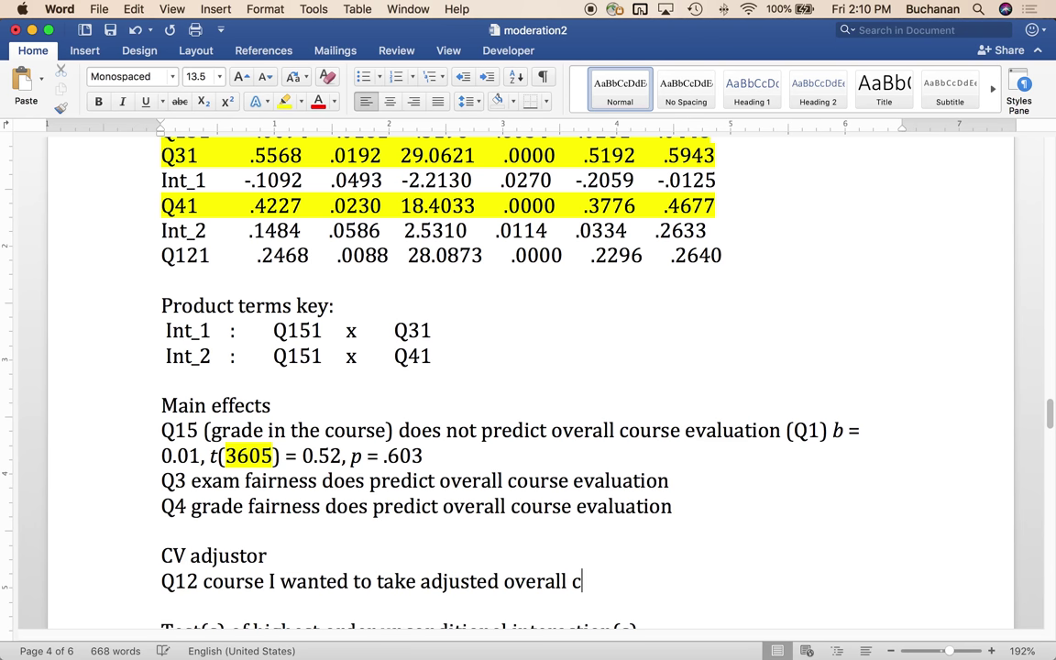
{"action": "type", "text": "ourse evaluation "}
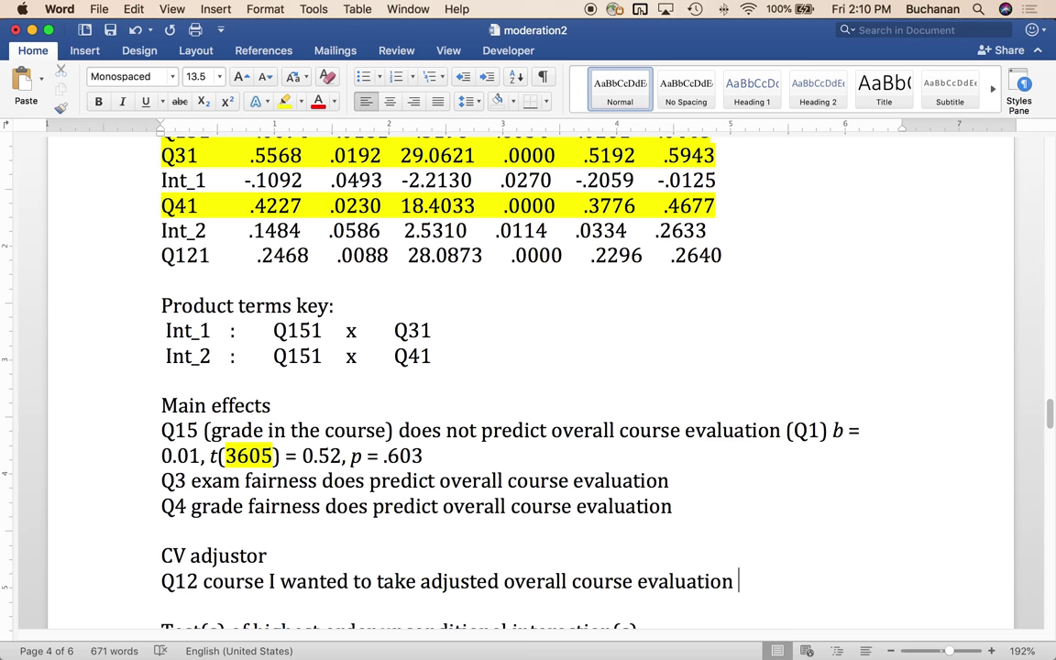
{"action": "type", "text": "(predicted)"}
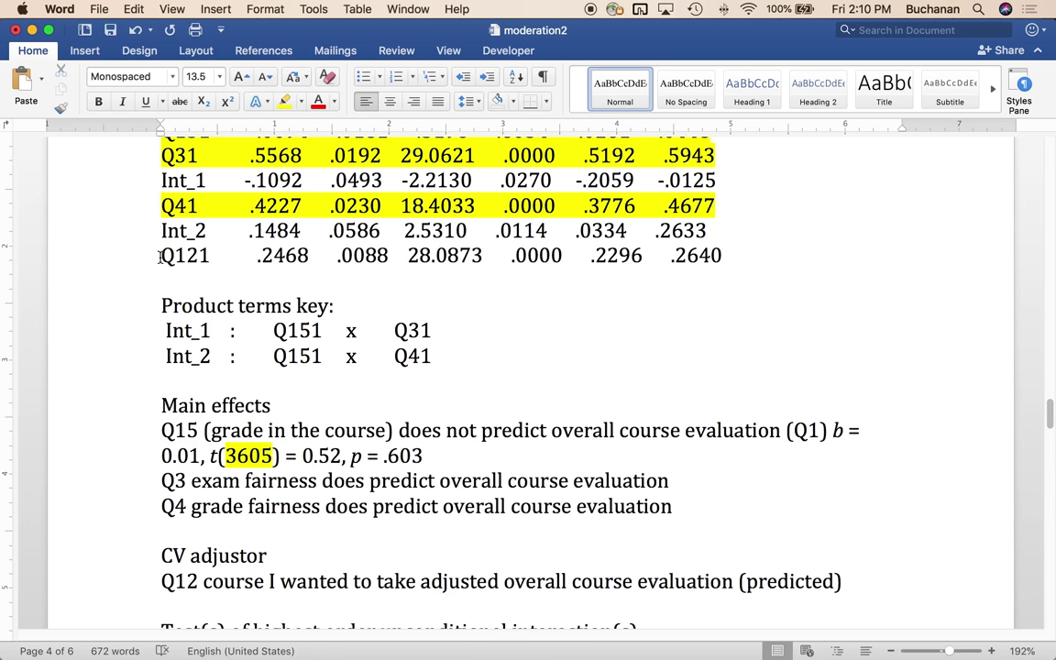
- Highlight the Q121 coefficient row yellow and tidy the blank lines above Product terms key
{"action": "left_click_drag", "start_coordinate": [151, 250], "coordinate": [723, 259]}
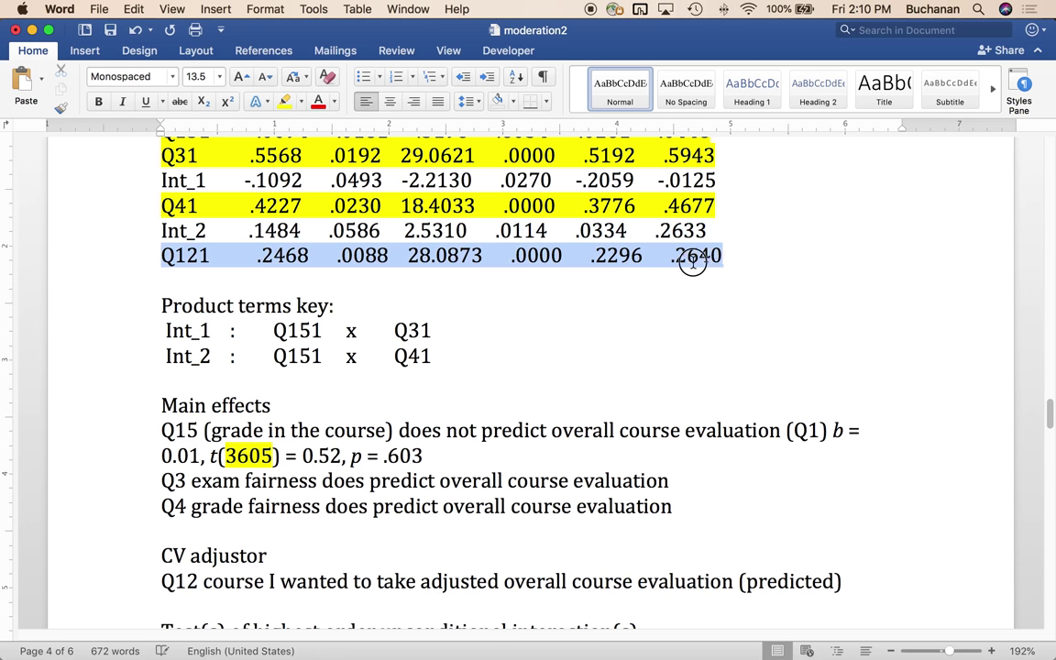
{"action": "left_click", "coordinate": [284, 103]}
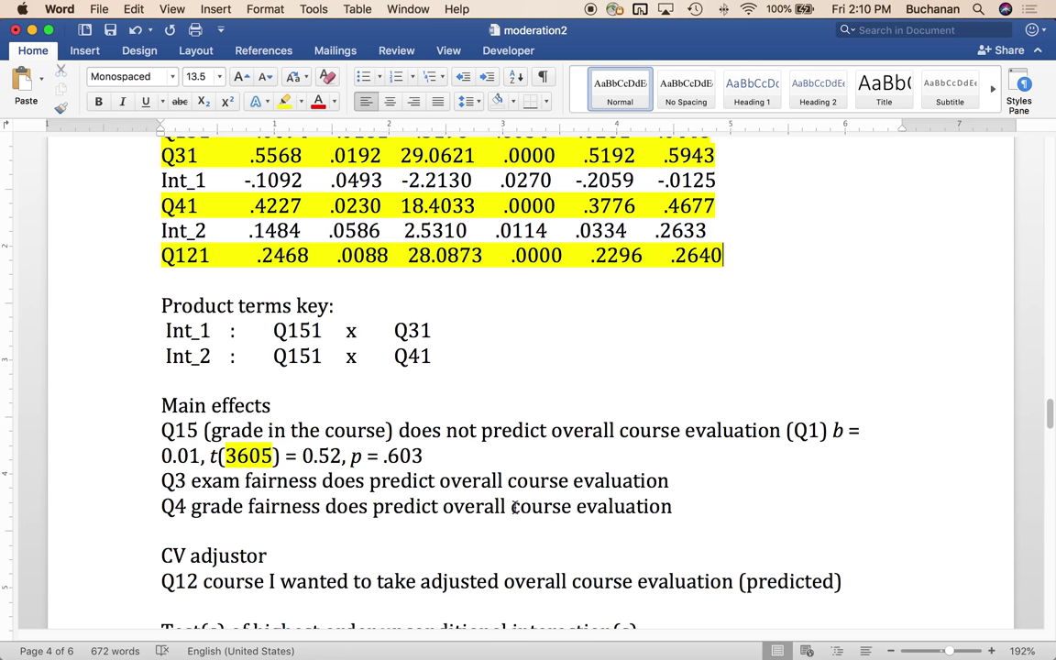
{"action": "key", "text": "Return"}
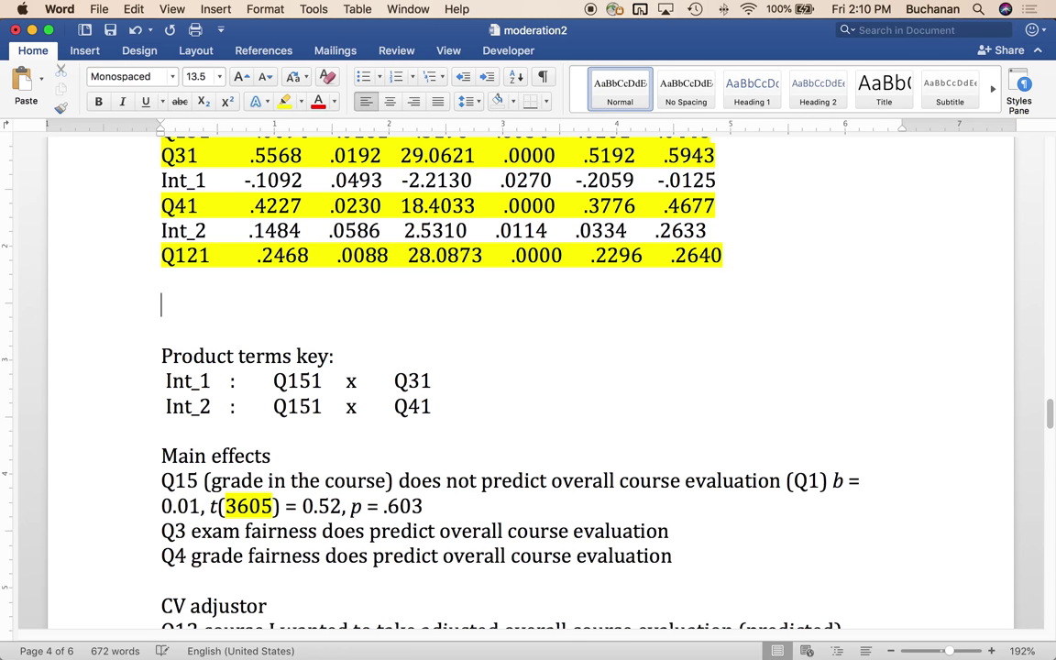
{"action": "key", "text": "BackSpace"}
{"action": "key", "text": "BackSpace"}
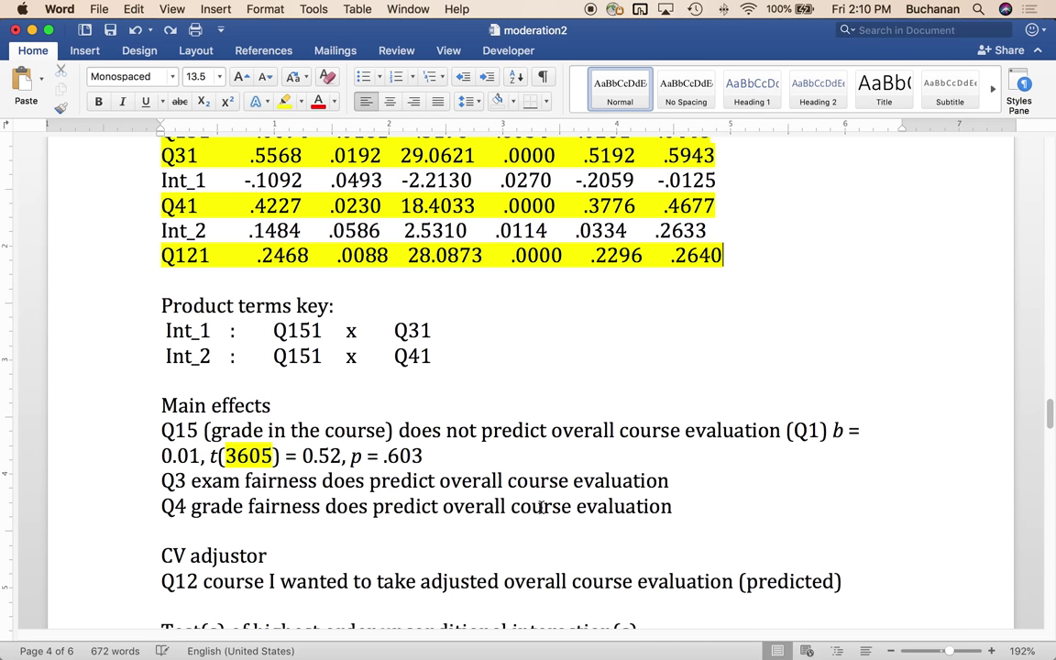
{"action": "scroll", "coordinate": [540, 507], "scroll_direction": "down", "scroll_amount": 3}
{"action": "left_click", "coordinate": [866, 485]}
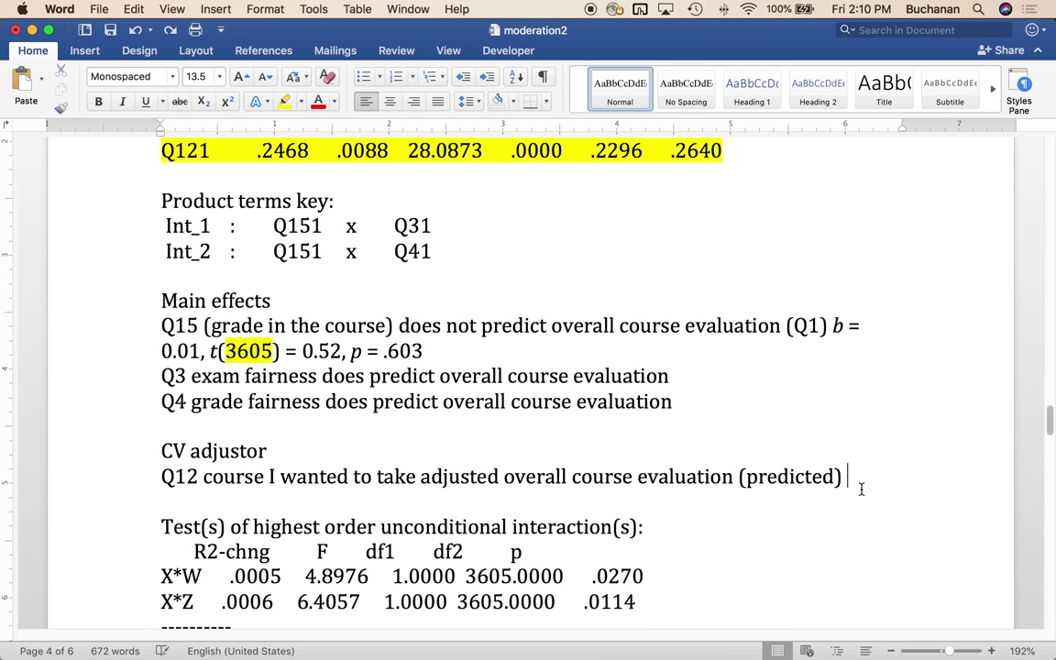
- Start an 'Interaction 1 Q15 X Q3' line followed by an italic b =
{"action": "key", "text": "Return"}
{"action": "key", "text": "Return"}
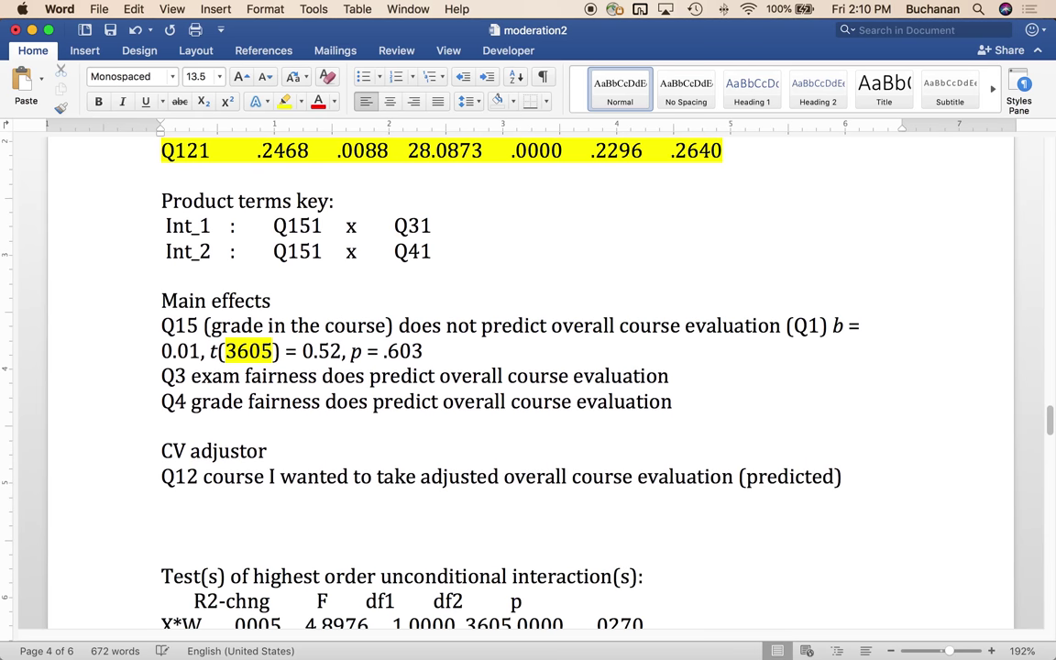
{"action": "type", "text": "Interaction 1"}
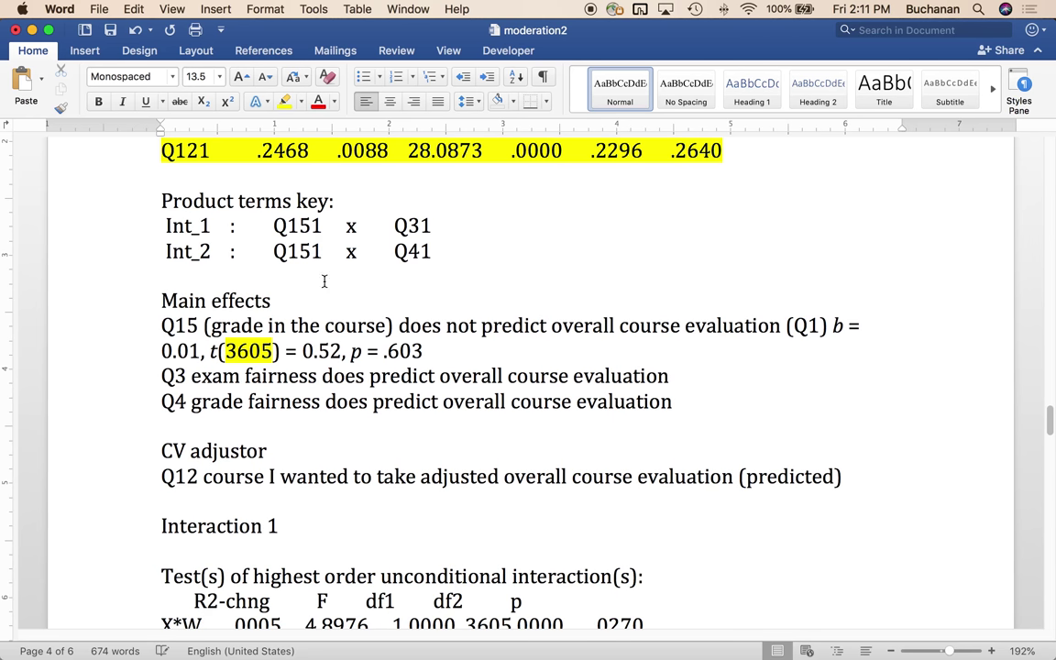
{"action": "left_click", "coordinate": [413, 225]}
{"action": "left_click", "coordinate": [304, 527]}
{"action": "type", "text": "Q15 V"}
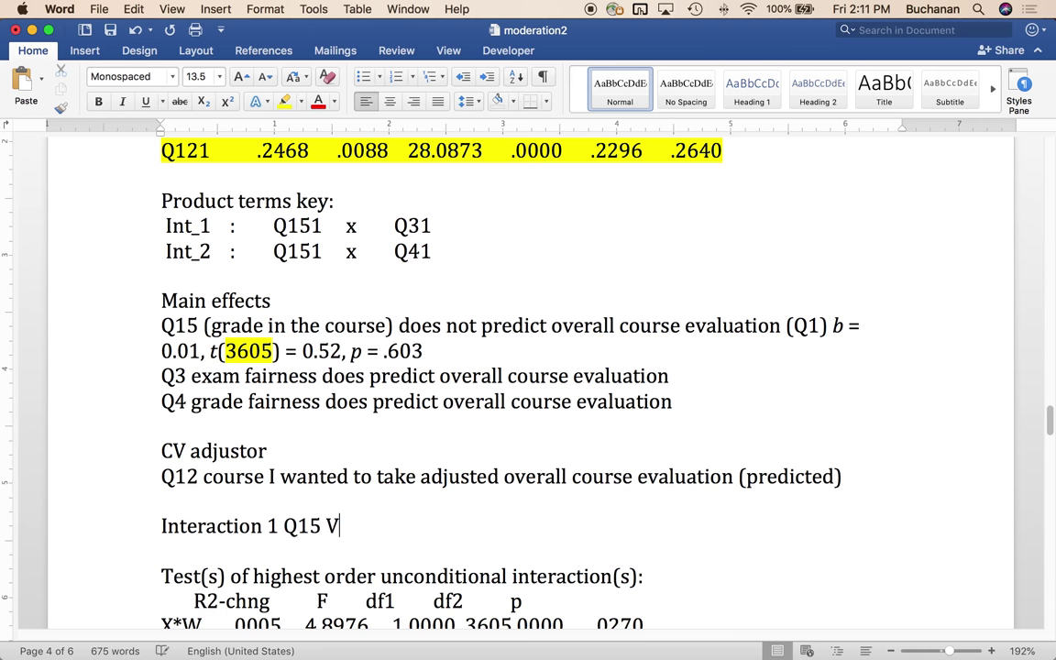
{"action": "key", "text": "BackSpace"}
{"action": "type", "text": "X q3"}
{"action": "key", "text": "BackSpace"}
{"action": "key", "text": "BackSpace"}
{"action": "type", "text": "Q3"}
{"action": "key", "text": "super+i"}
{"action": "type", "text": "b"}
{"action": "key", "text": "super+i"}
{"action": "type", "text": "="}
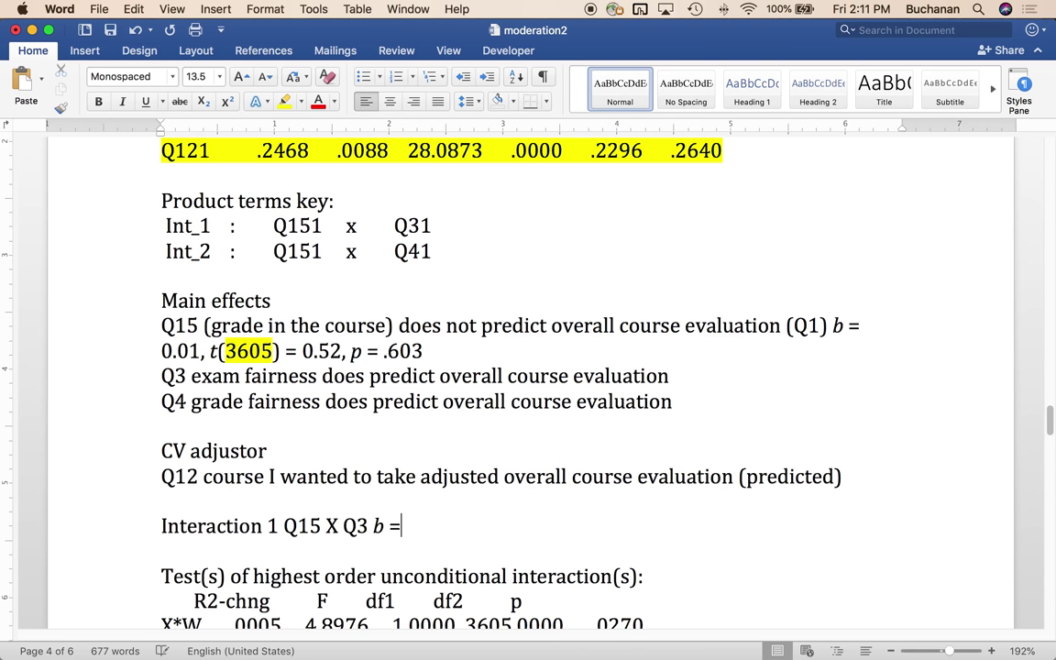
- Add b value -0.11 and italic t(3605) = with the Int_1 t value -2.21 pasted in
{"action": "scroll", "coordinate": [188, 222], "scroll_direction": "up", "scroll_amount": 5}
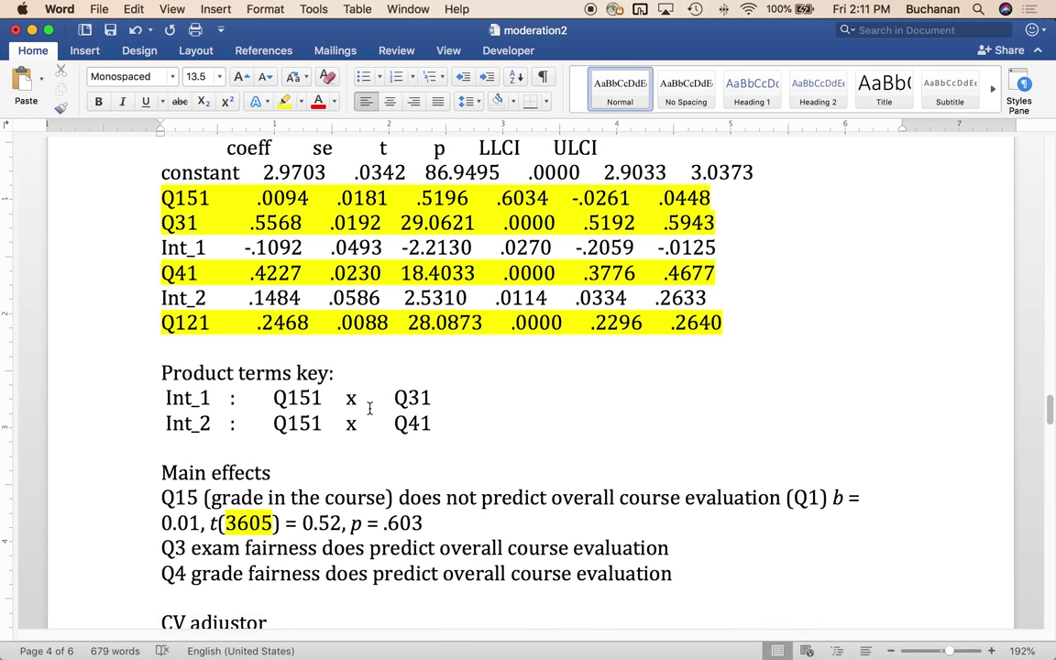
{"action": "scroll", "coordinate": [370, 407], "scroll_direction": "down", "scroll_amount": 4}
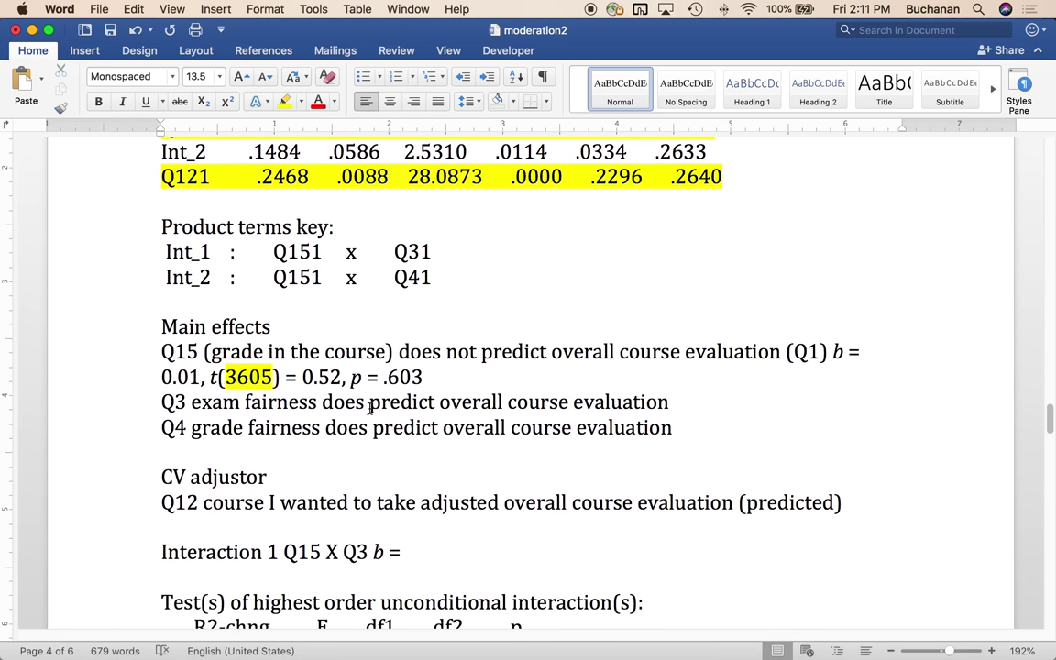
{"action": "type", "text": "-0.11"}
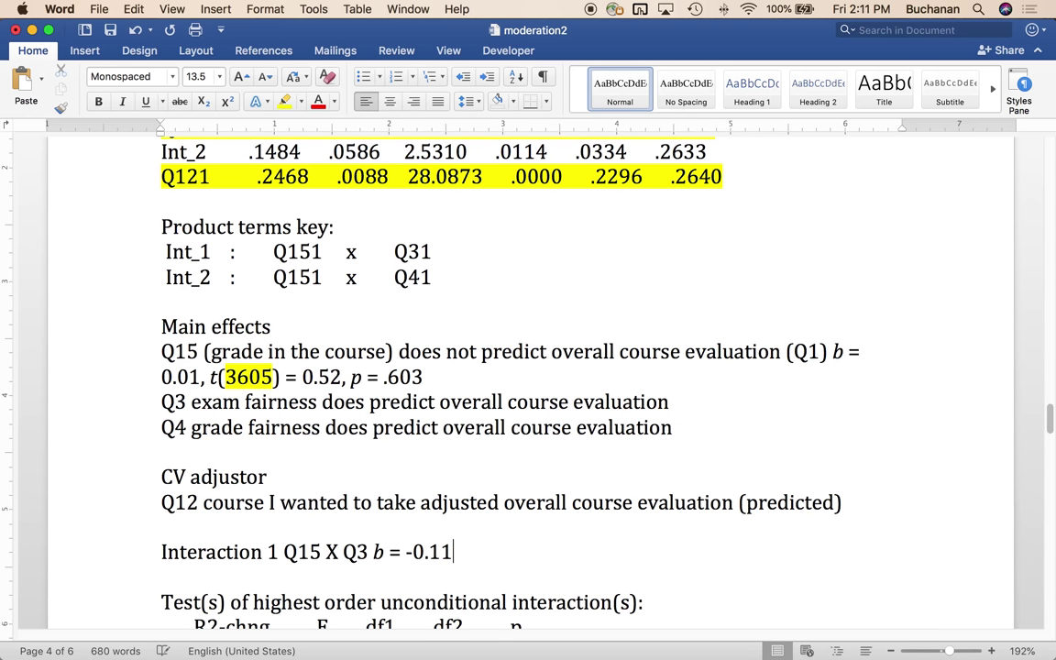
{"action": "type", "text": ","}
{"action": "key", "text": "super+i"}
{"action": "type", "text": "t"}
{"action": "key", "text": "super+i"}
{"action": "type", "text": "("}
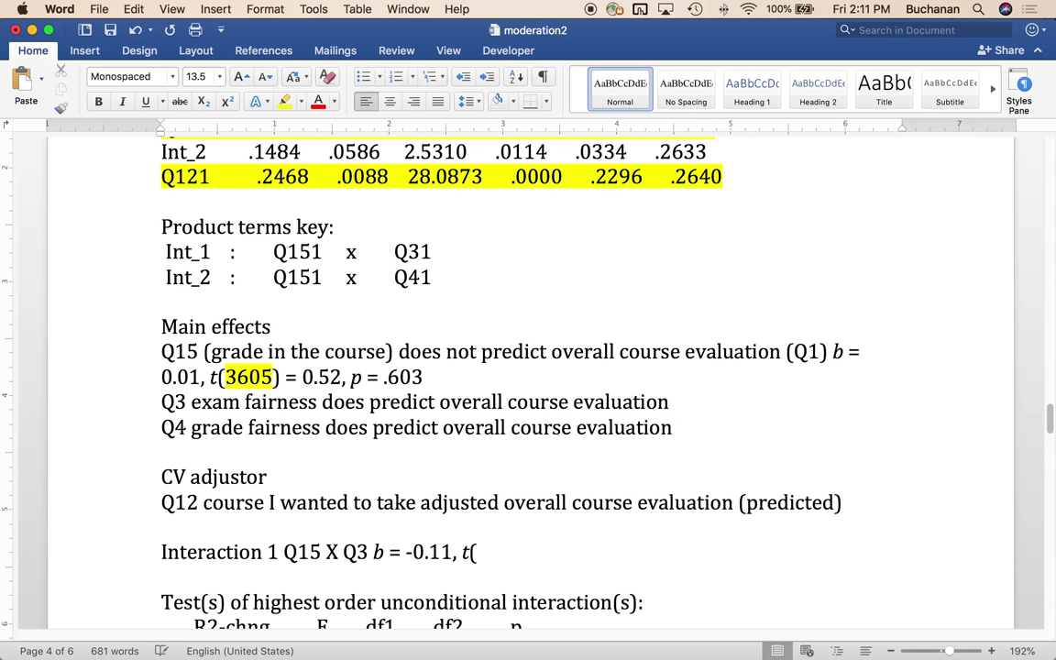
{"action": "type", "text": "3605) ="}
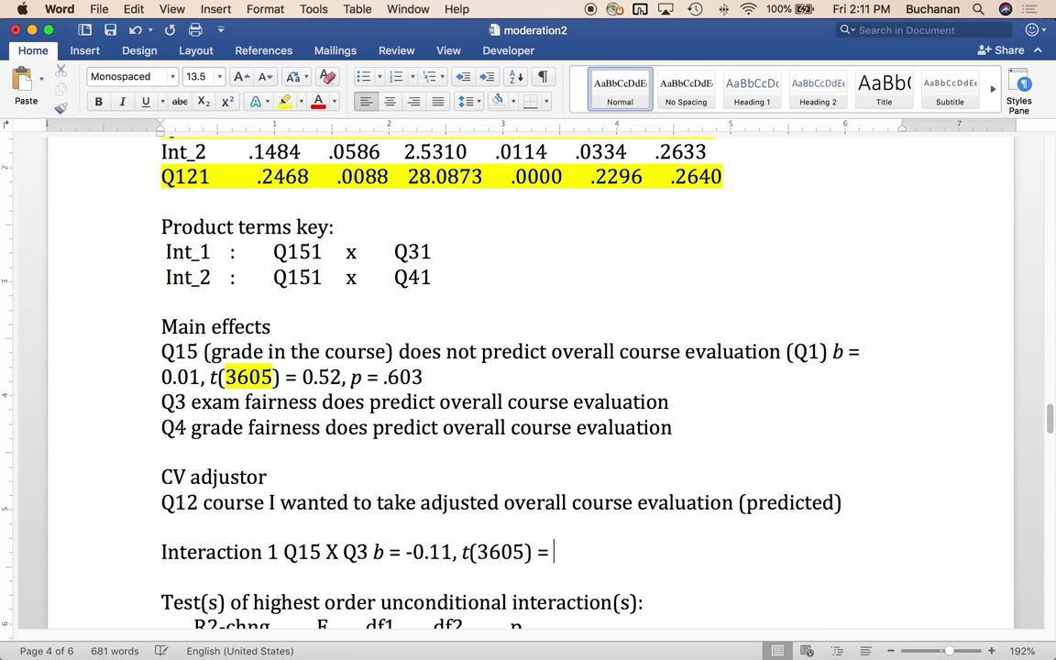
{"action": "scroll", "coordinate": [531, 366], "scroll_direction": "up", "scroll_amount": 4}
{"action": "scroll", "coordinate": [391, 137], "scroll_direction": "up", "scroll_amount": 1}
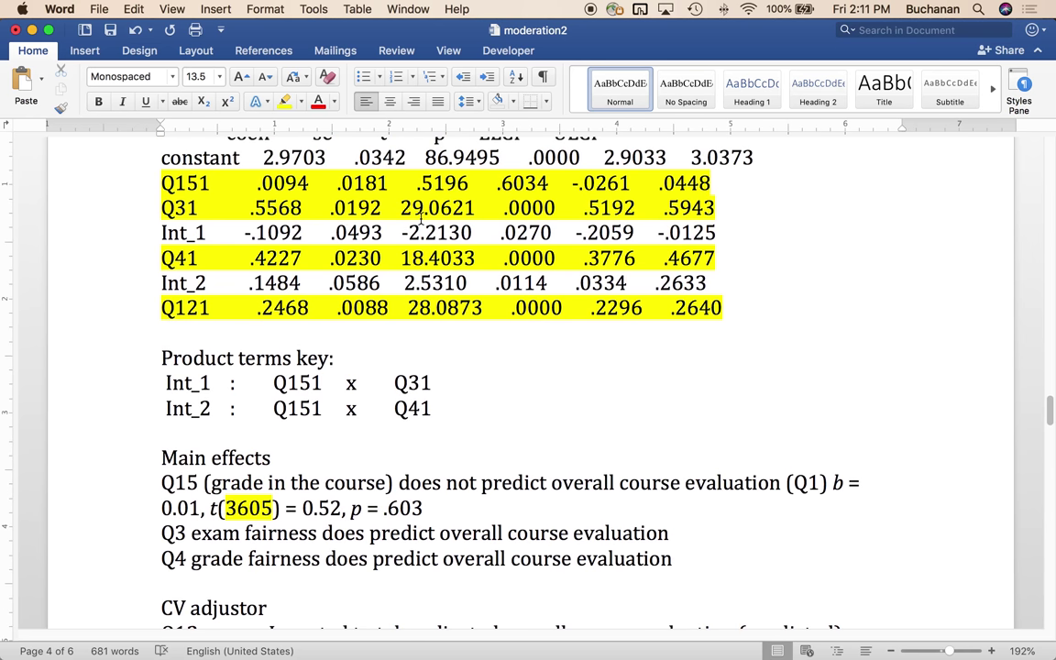
{"action": "left_click_drag", "start_coordinate": [410, 233], "coordinate": [445, 234]}
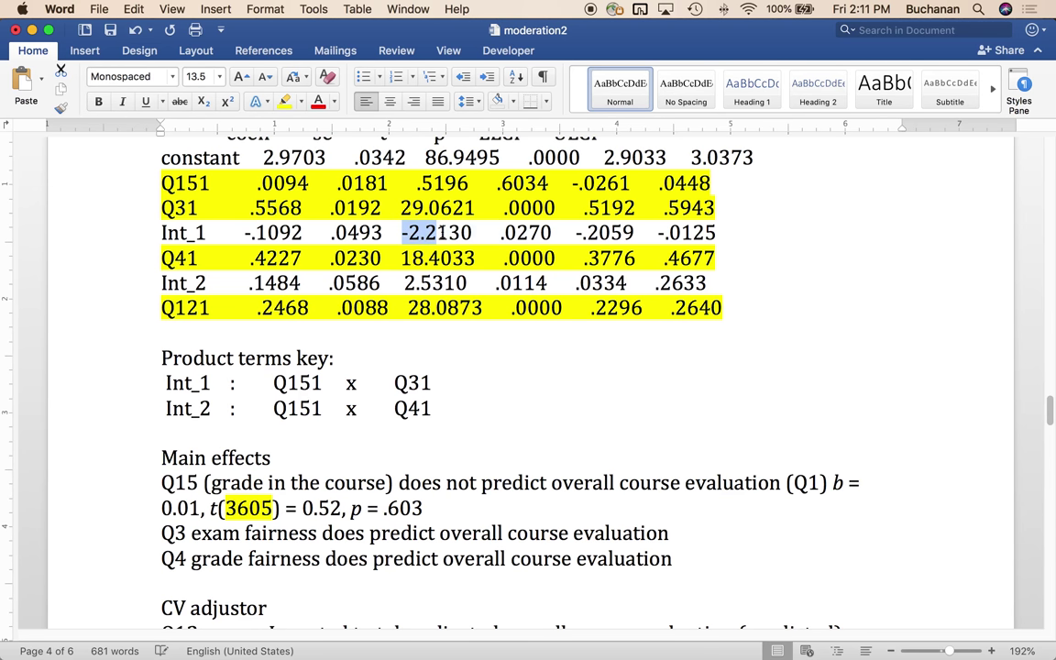
{"action": "scroll", "coordinate": [444, 275], "scroll_direction": "down", "scroll_amount": 5}
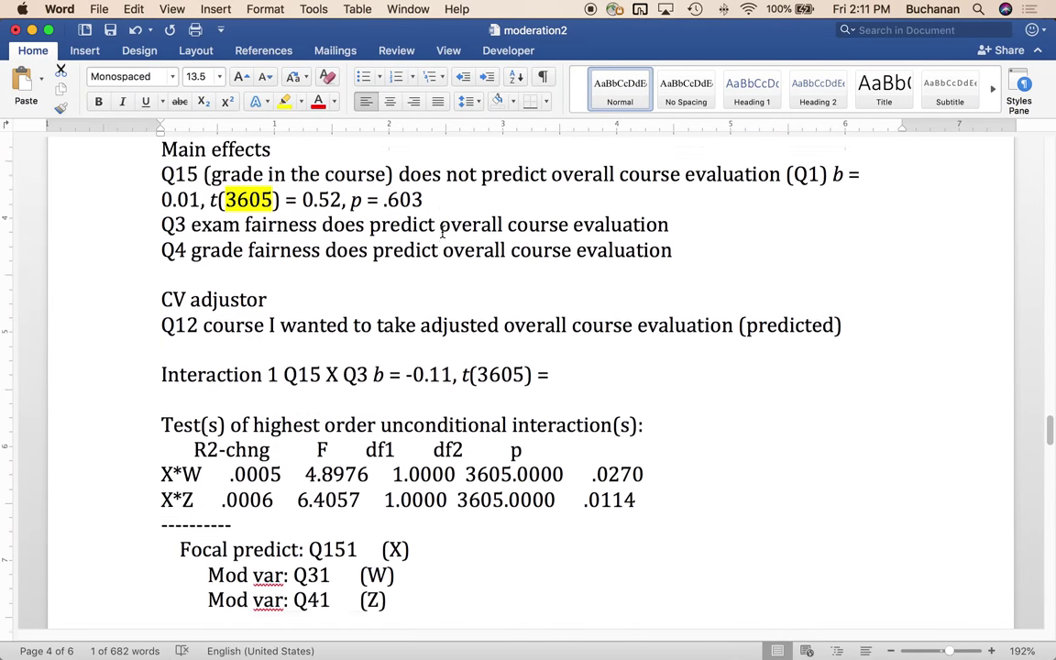
{"action": "left_click", "coordinate": [589, 358]}
{"action": "key", "text": "super+v"}
- End the line with an italic p = .027 from the Int_1 p value .0270
{"action": "type", "text": ","}
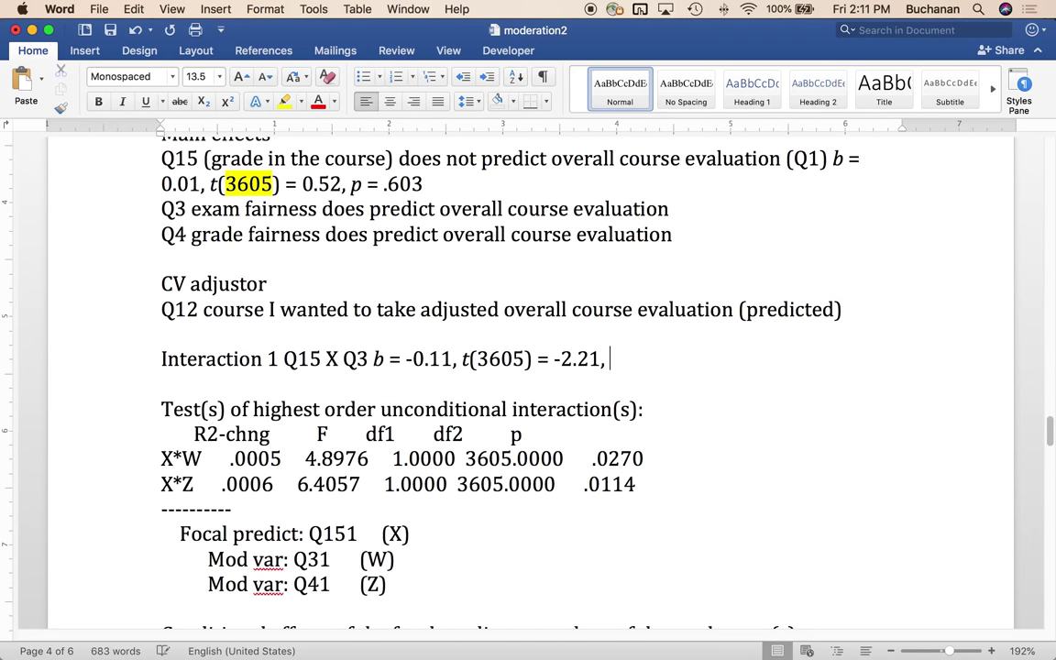
{"action": "key", "text": "super+i"}
{"action": "type", "text": "p"}
{"action": "key", "text": "super+i"}
{"action": "type", "text": "="}
{"action": "scroll", "coordinate": [567, 198], "scroll_direction": "up", "scroll_amount": 8}
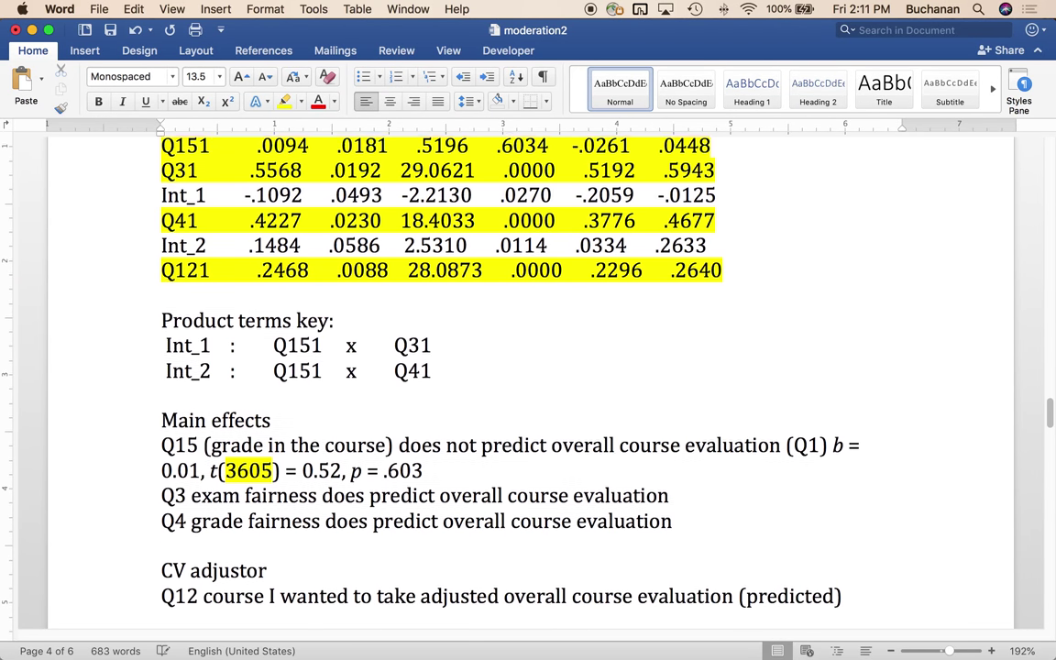
{"action": "double_click", "coordinate": [502, 197]}
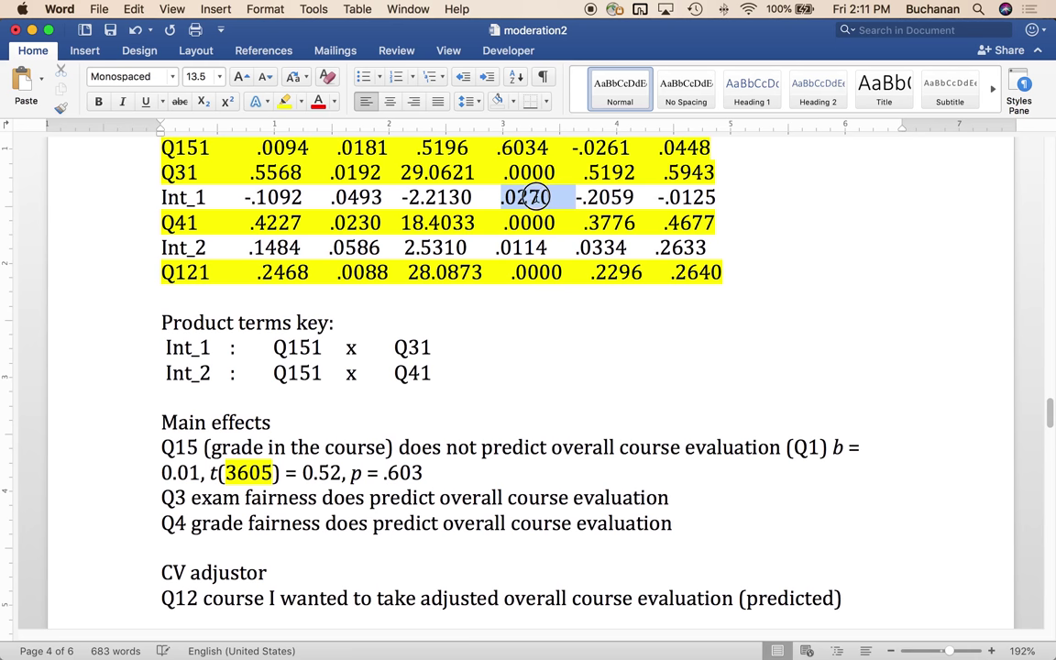
{"action": "scroll", "coordinate": [641, 395], "scroll_direction": "down", "scroll_amount": 8}
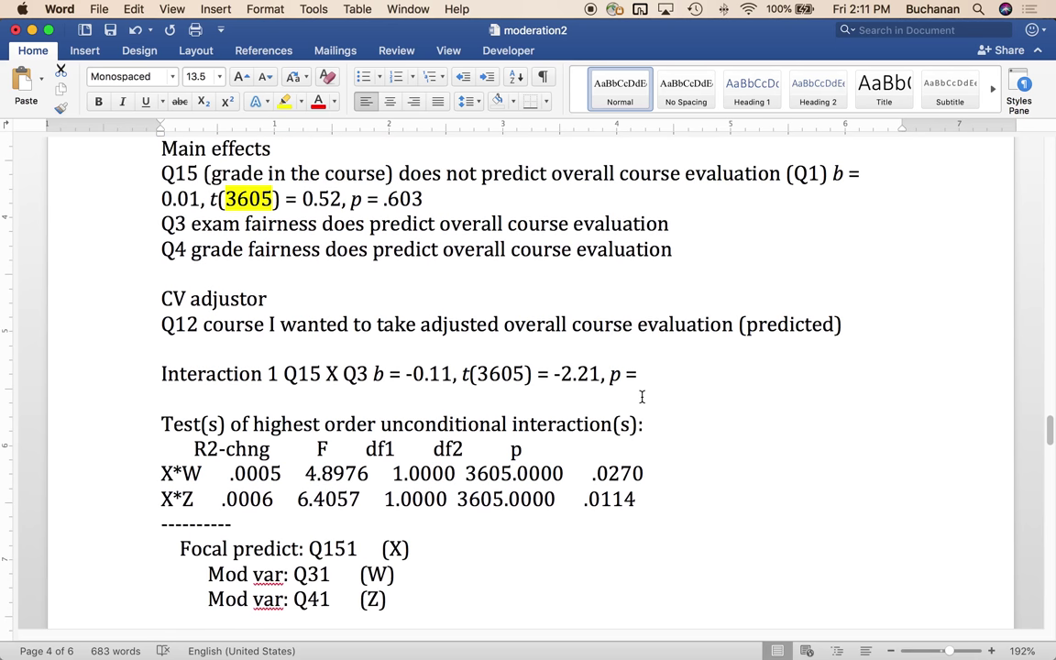
{"action": "left_click", "coordinate": [645, 379]}
{"action": "type", "text": ".027"}
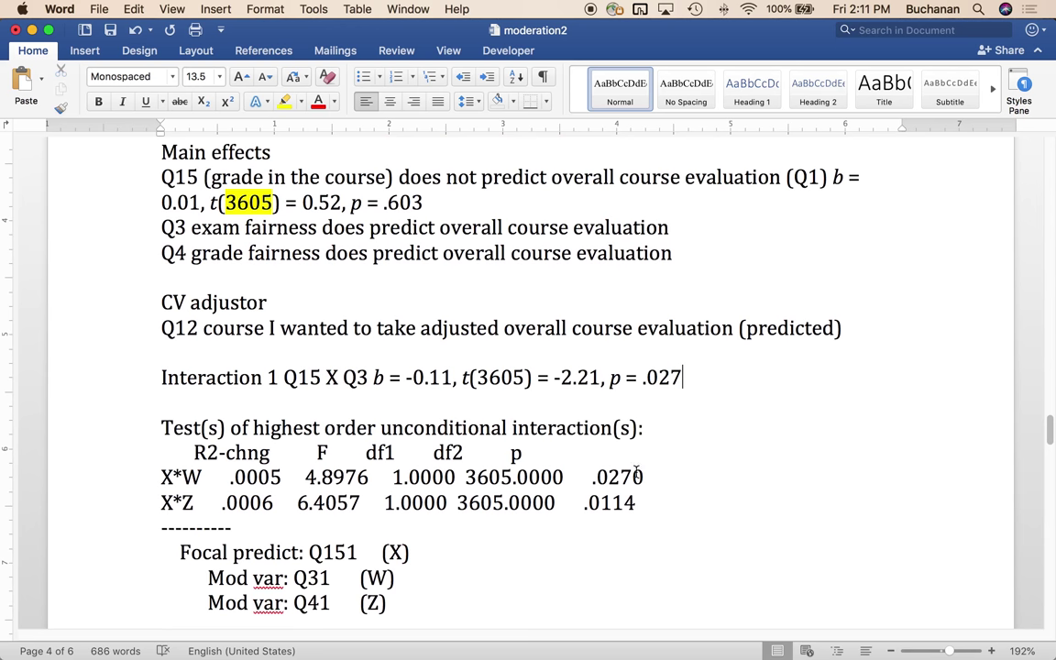
{"action": "left_click_drag", "start_coordinate": [157, 476], "coordinate": [642, 475]}
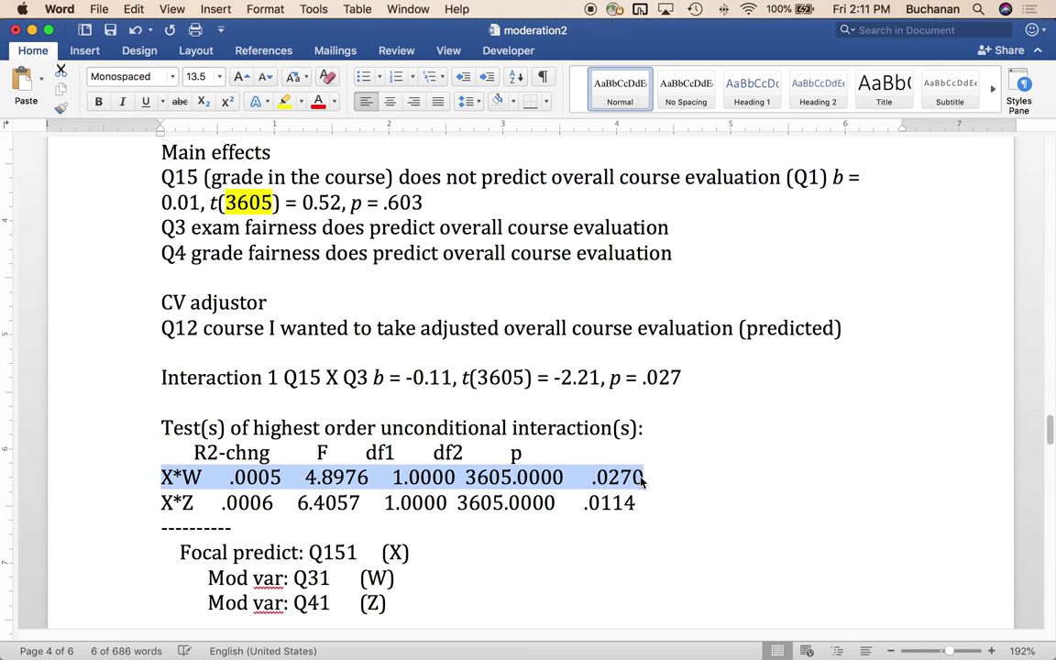
{"action": "left_click", "coordinate": [711, 381]}
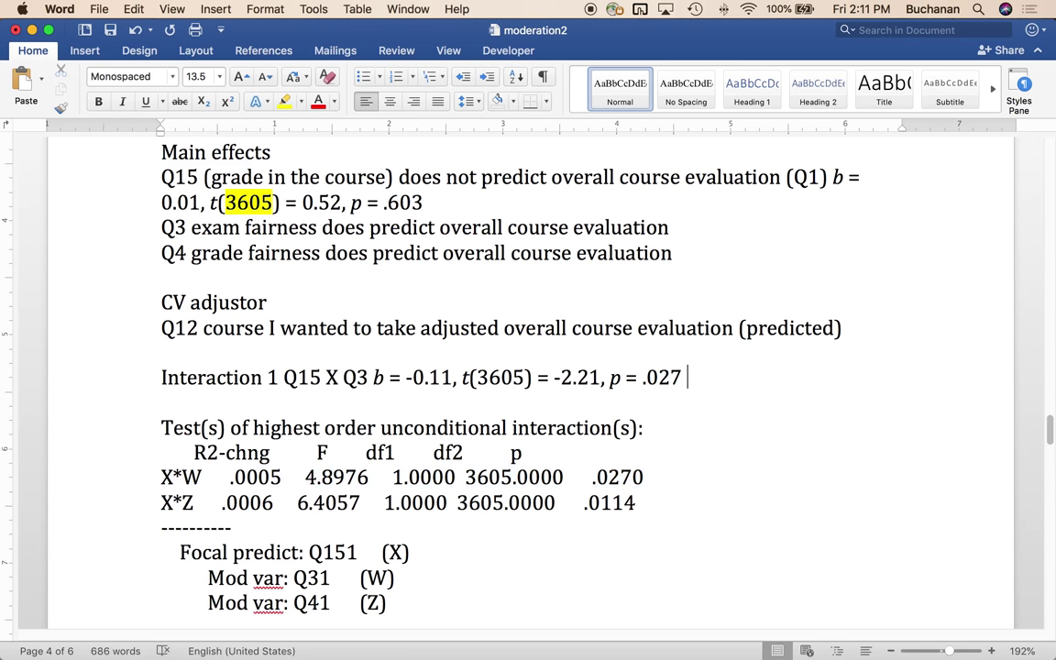
- Add a line 'addition of the interaction F(1, 3605) = 4.90, p = .027' with italic F and p
{"action": "key", "text": "Return"}
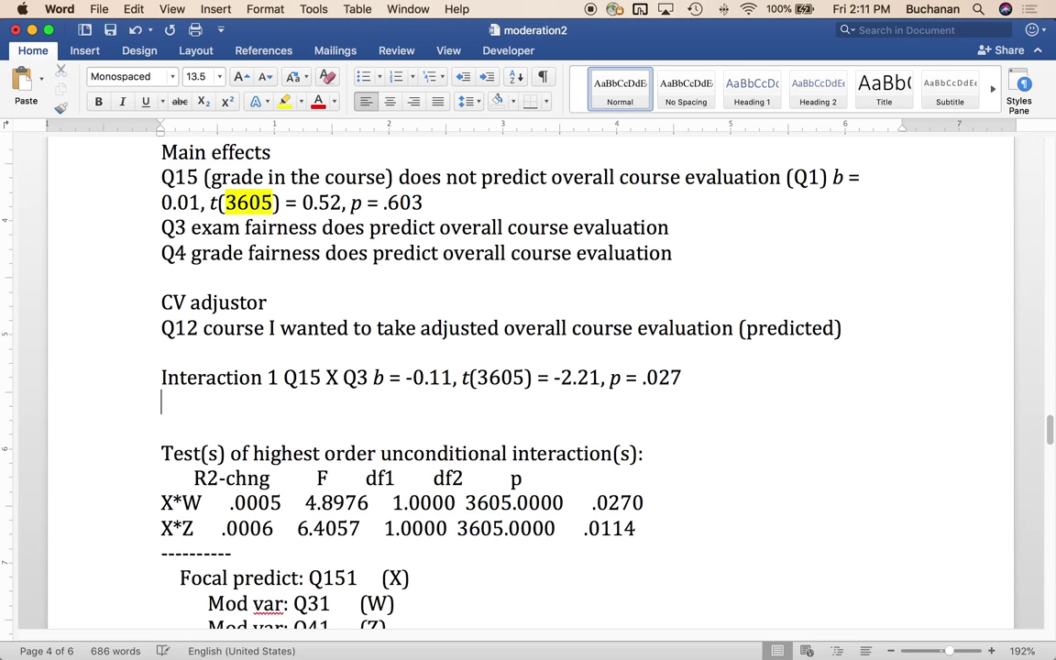
{"action": "type", "text": "addition of the interaction"}
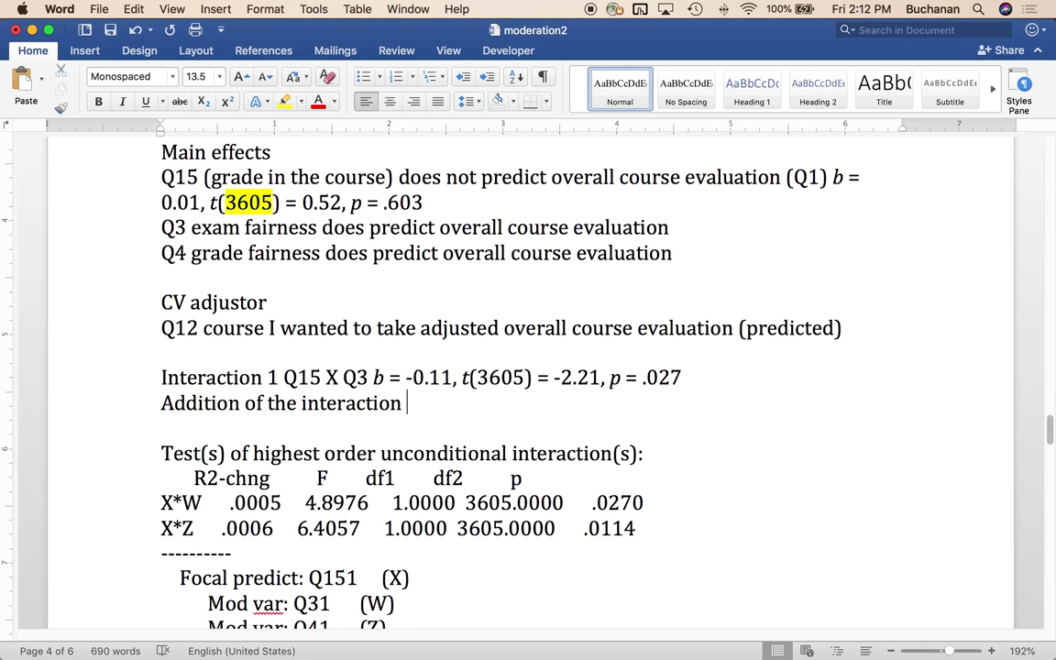
{"action": "key", "text": "ctrl+i"}
{"action": "type", "text": "F"}
{"action": "key", "text": "ctrl+i"}
{"action": "type", "text": "("}
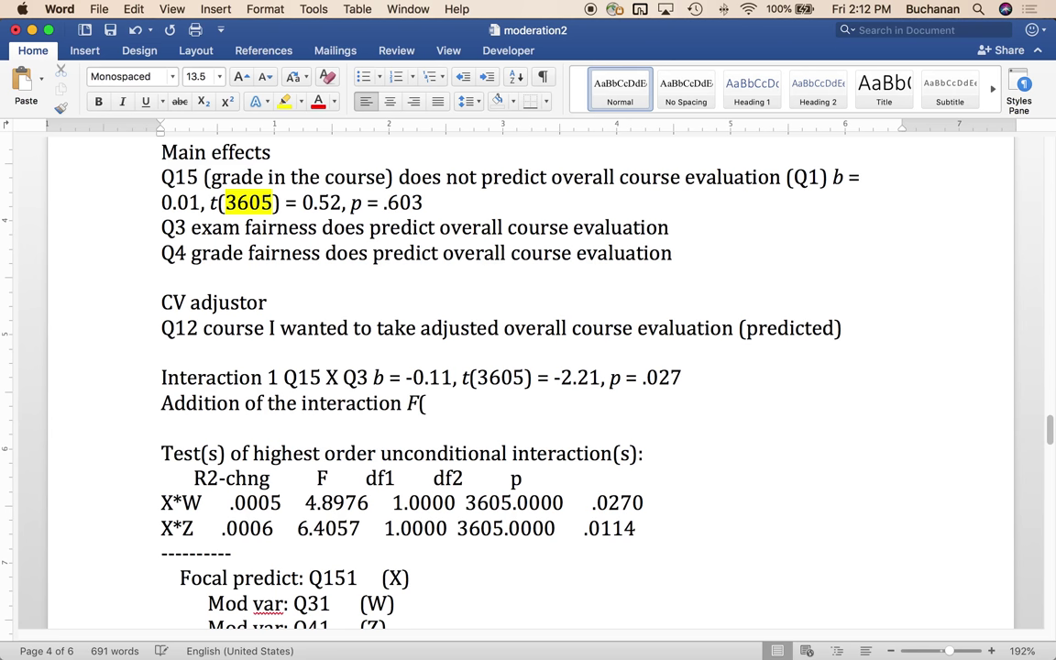
{"action": "type", "text": "1, 3605) ="}
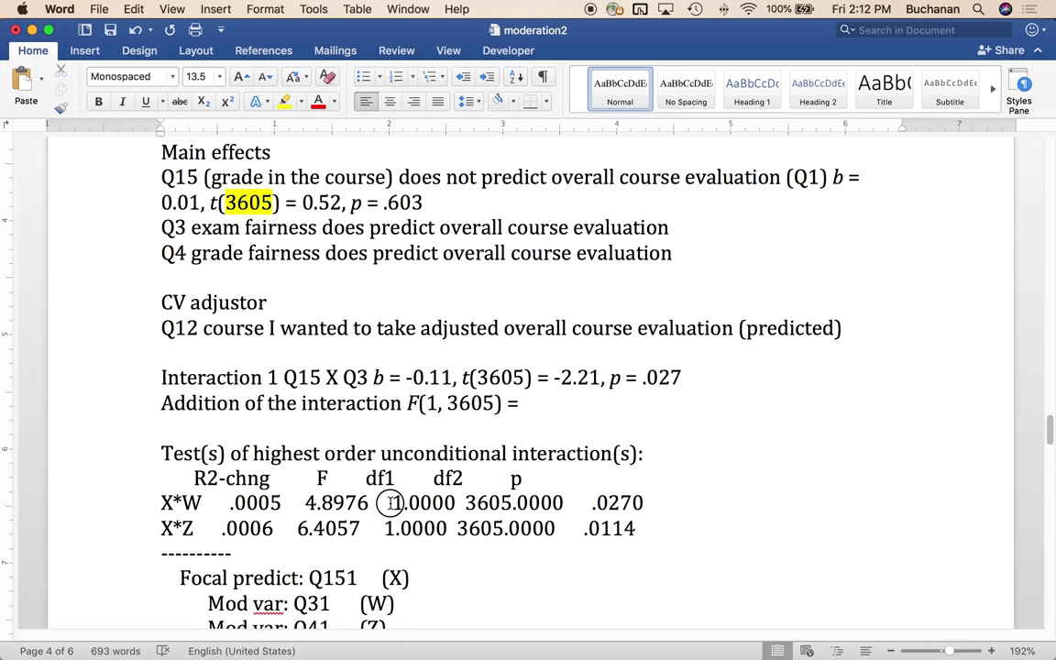
{"action": "left_click_drag", "start_coordinate": [392, 502], "coordinate": [552, 513]}
{"action": "left_click_drag", "start_coordinate": [305, 502], "coordinate": [391, 504]}
{"action": "left_click", "coordinate": [610, 403]}
{"action": "type", "text": "4.90,"}
{"action": "key", "text": "super+i"}
{"action": "type", "text": "p"}
{"action": "key", "text": "super+i"}
{"action": "type", "text": ".0"}
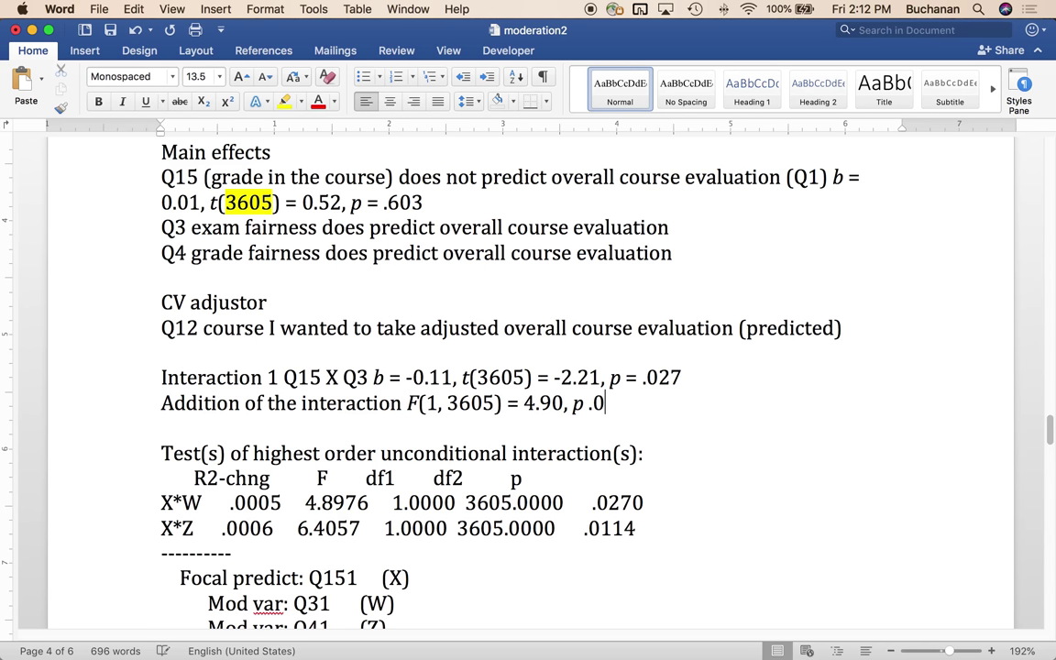
{"action": "type", "text": "27"}
{"action": "left_click", "coordinate": [587, 404]}
{"action": "type", "text": "="}
{"action": "left_click", "coordinate": [645, 403]}
- Append 'change R² = .001 (small effect)' with a superscript 2, then a blank line
{"action": "type", "text": ", R2"}
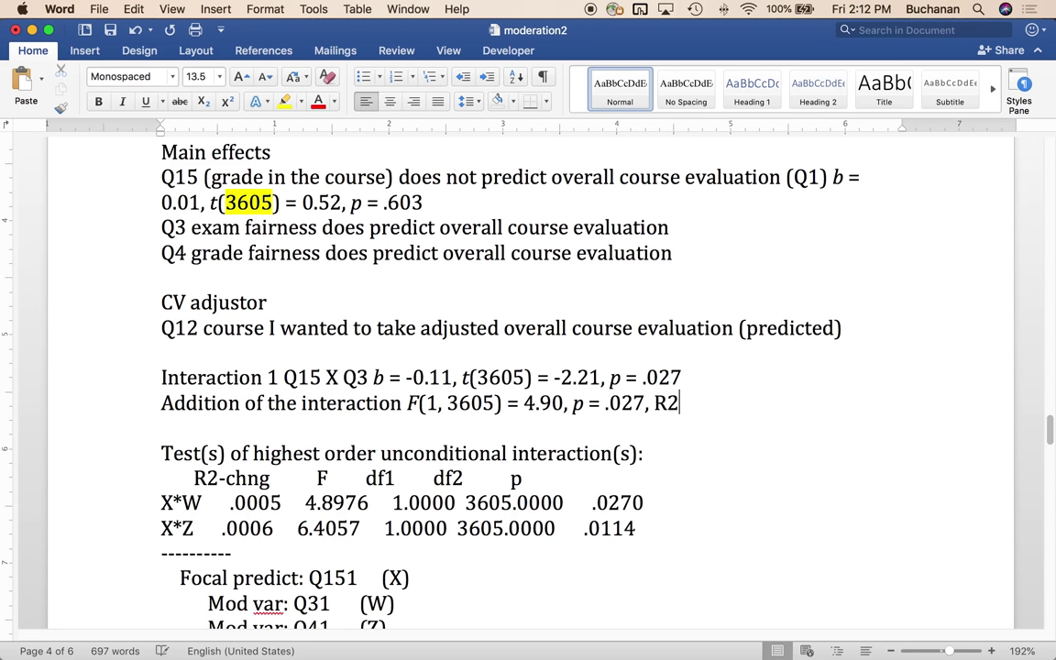
{"action": "key", "text": "shift+Left"}
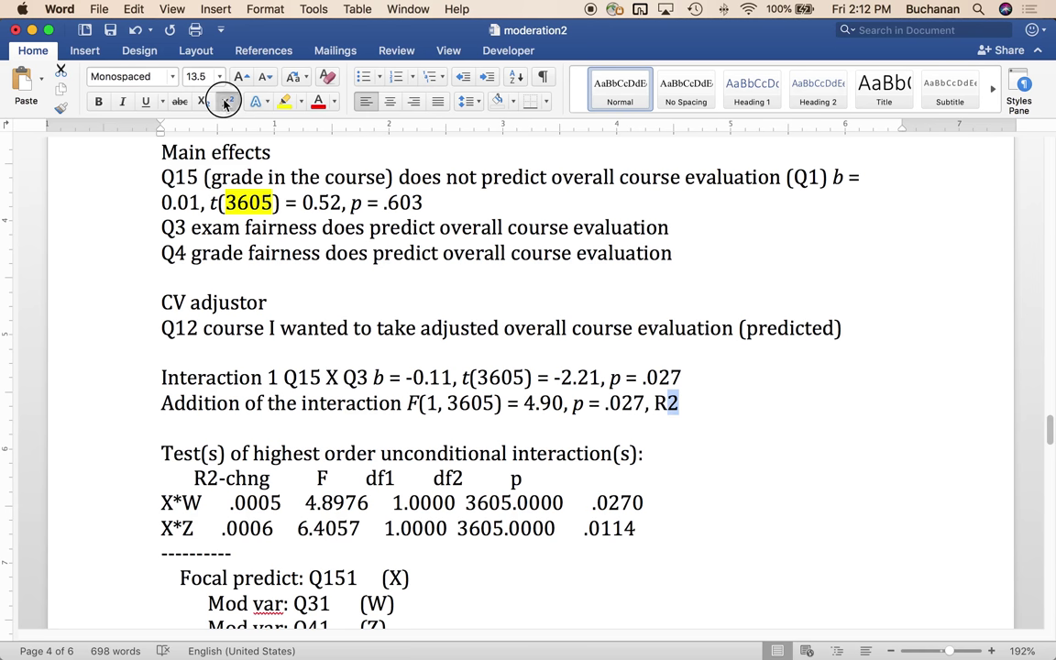
{"action": "left_click", "coordinate": [226, 101]}
{"action": "left_click", "coordinate": [683, 411]}
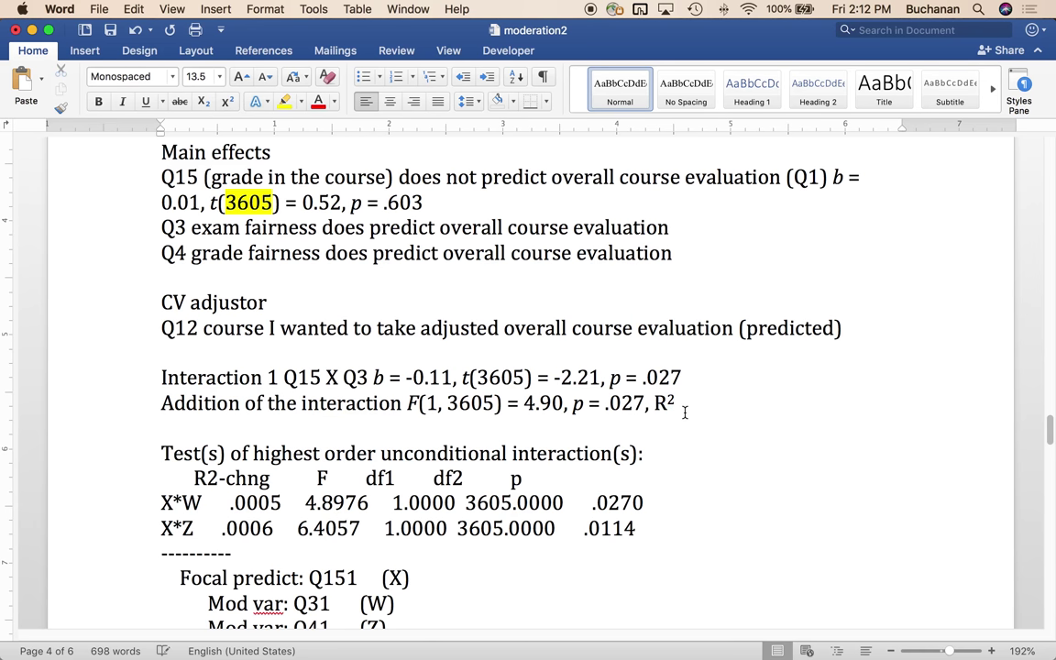
{"action": "key", "text": "Left"}
{"action": "key", "text": "Left"}
{"action": "type", "text": "change"}
{"action": "key", "text": "Right"}
{"action": "key", "text": "Right"}
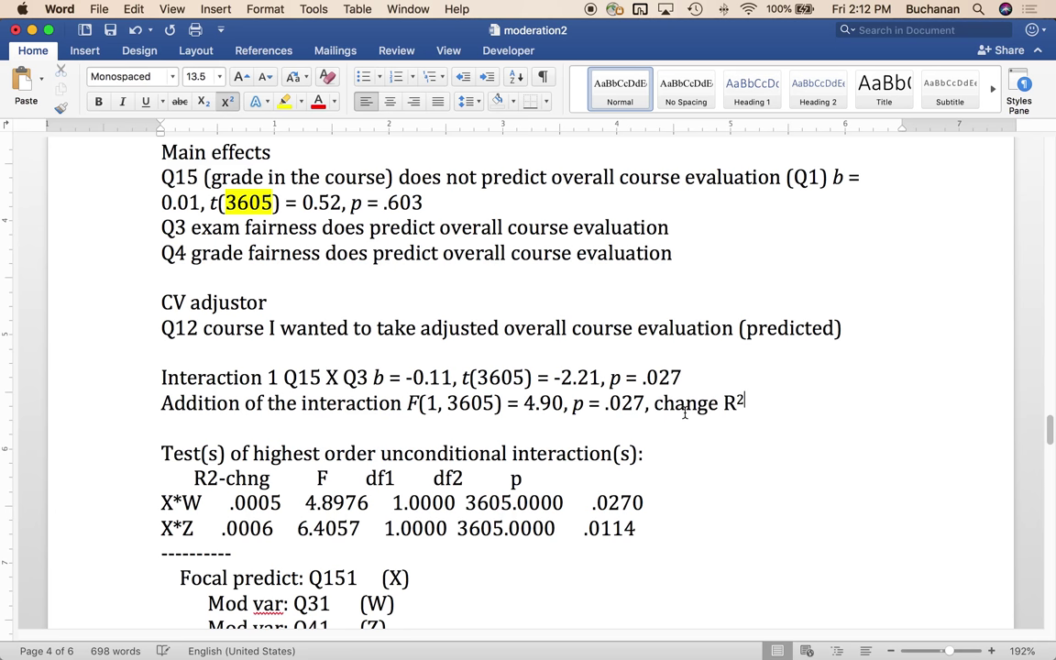
{"action": "left_click", "coordinate": [223, 105]}
{"action": "type", "text": "= .0"}
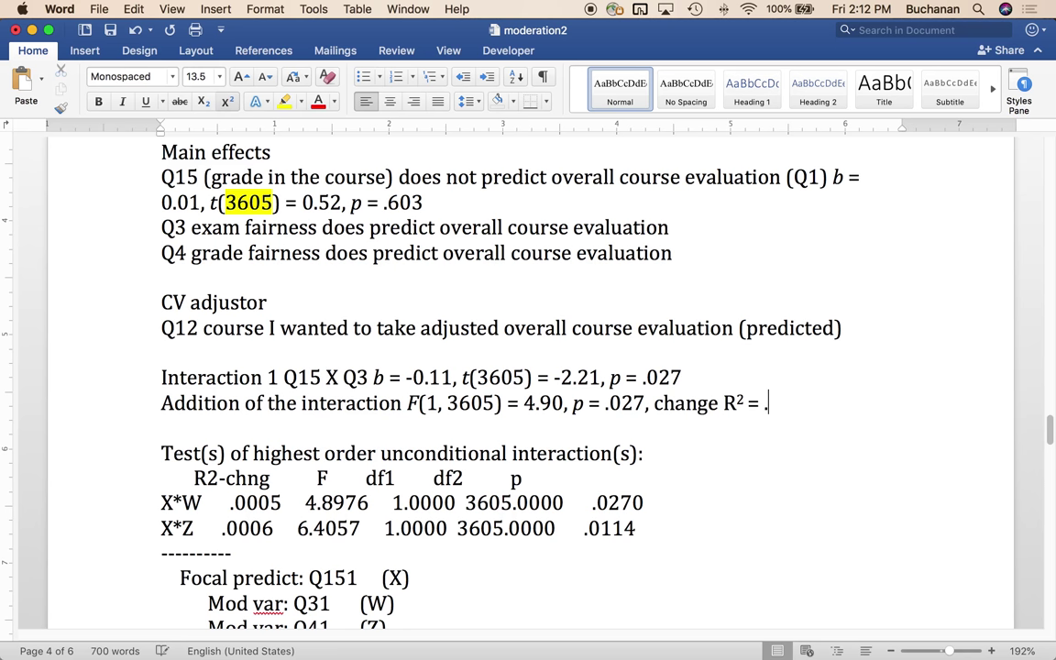
{"action": "type", "text": "0"}
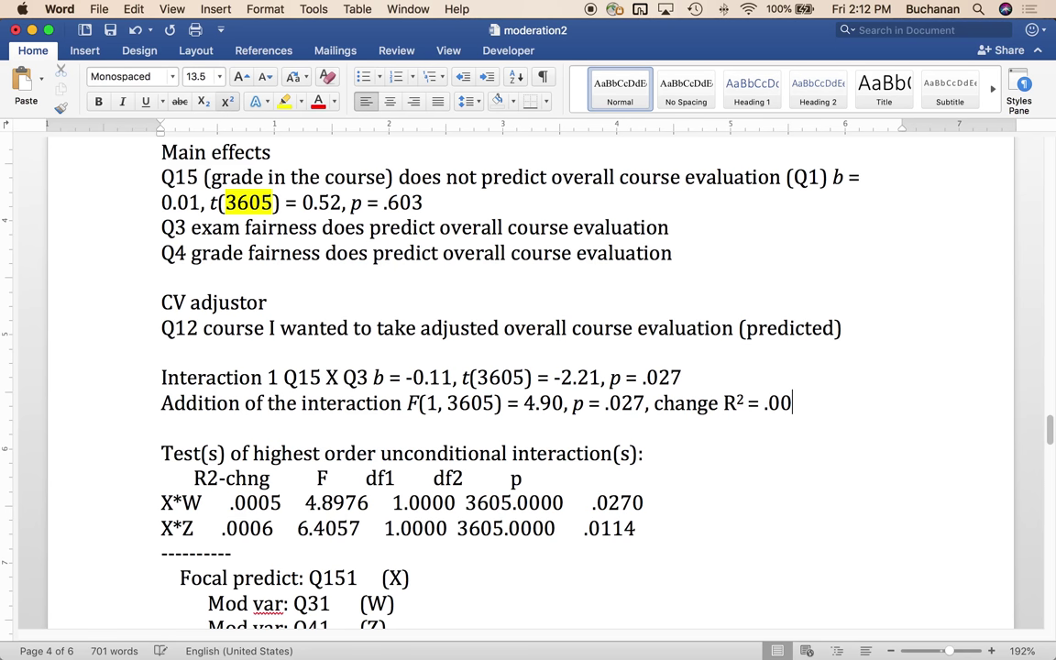
{"action": "type", "text": "1 (small ef"}
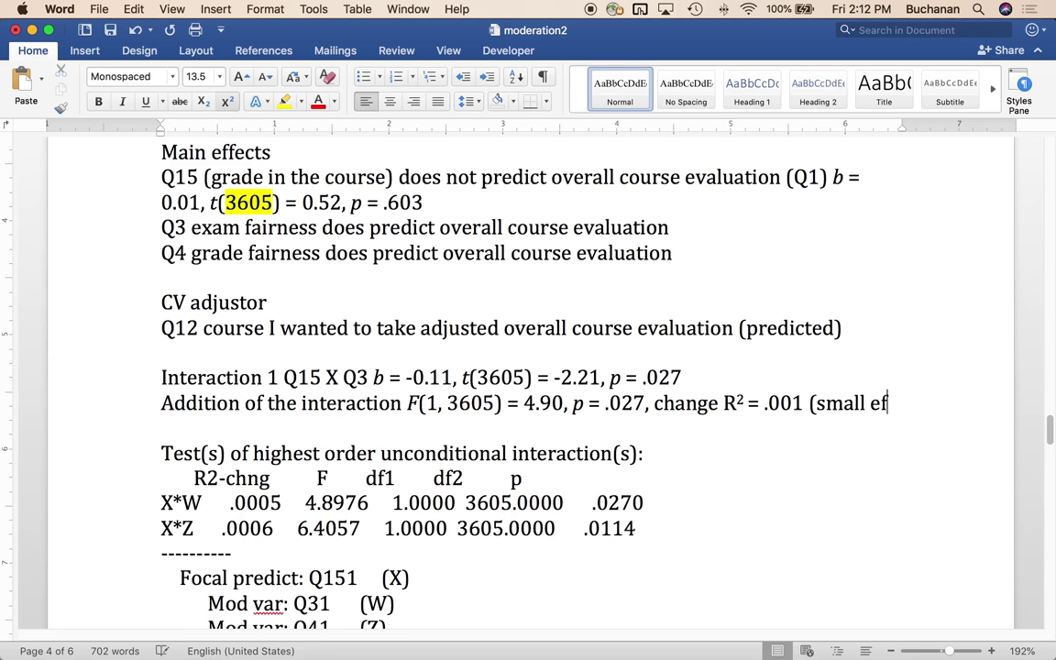
{"action": "type", "text": "fect)"}
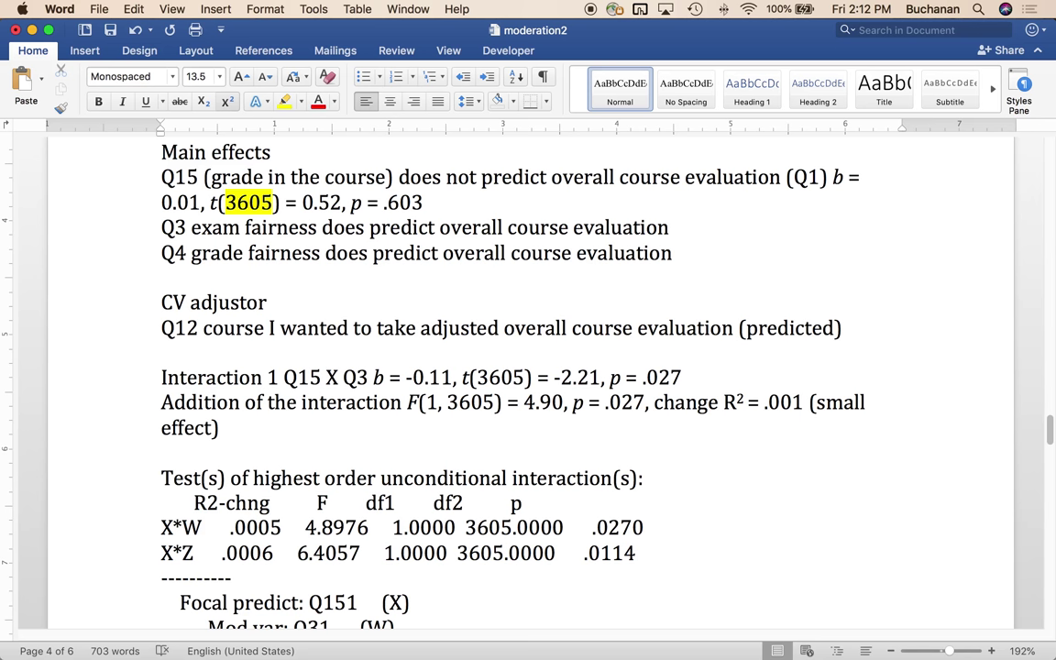
{"action": "key", "text": "Return"}
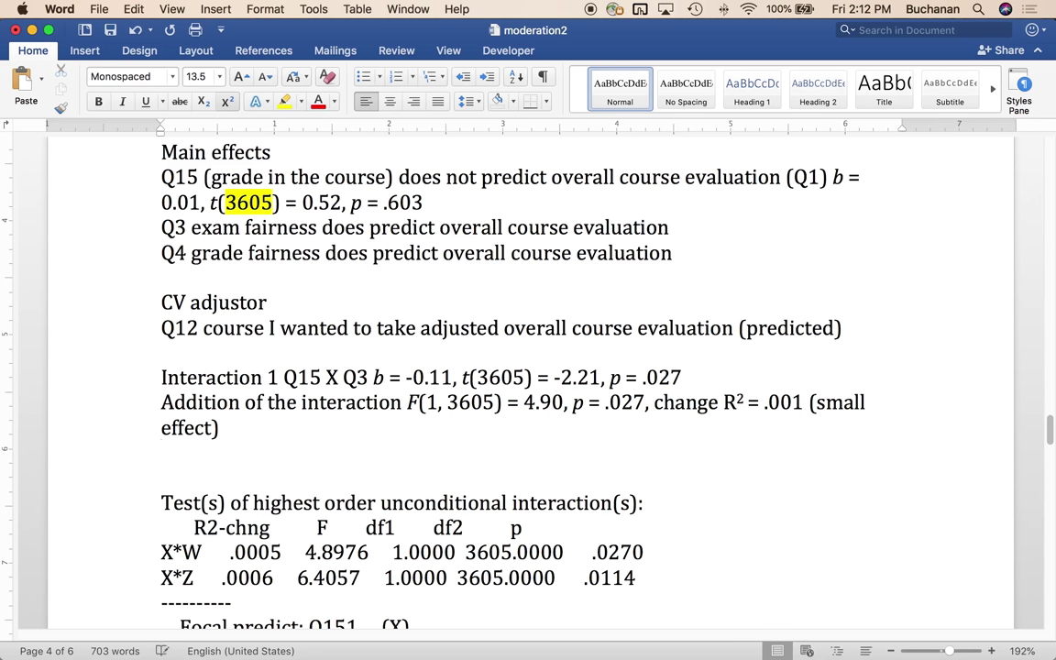
- Start an 'Interaction 2 Q15 X Q4' line with italic b = 0.15 and t(3605) =
{"action": "key", "text": "Return"}
{"action": "type", "text": "Interacti"}
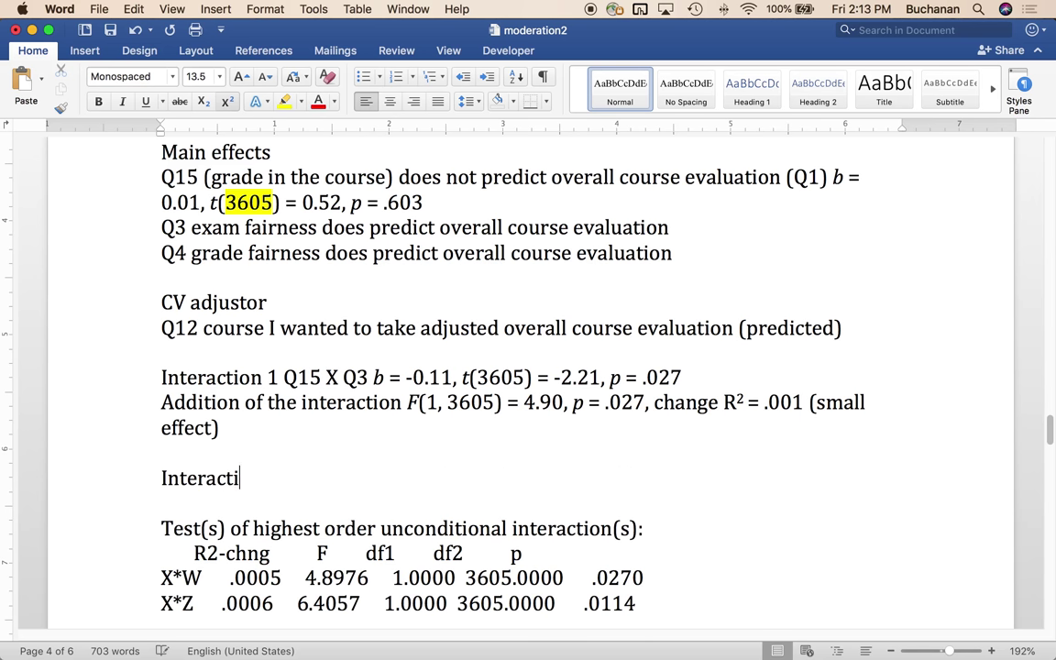
{"action": "type", "text": "on 2 Q15 "}
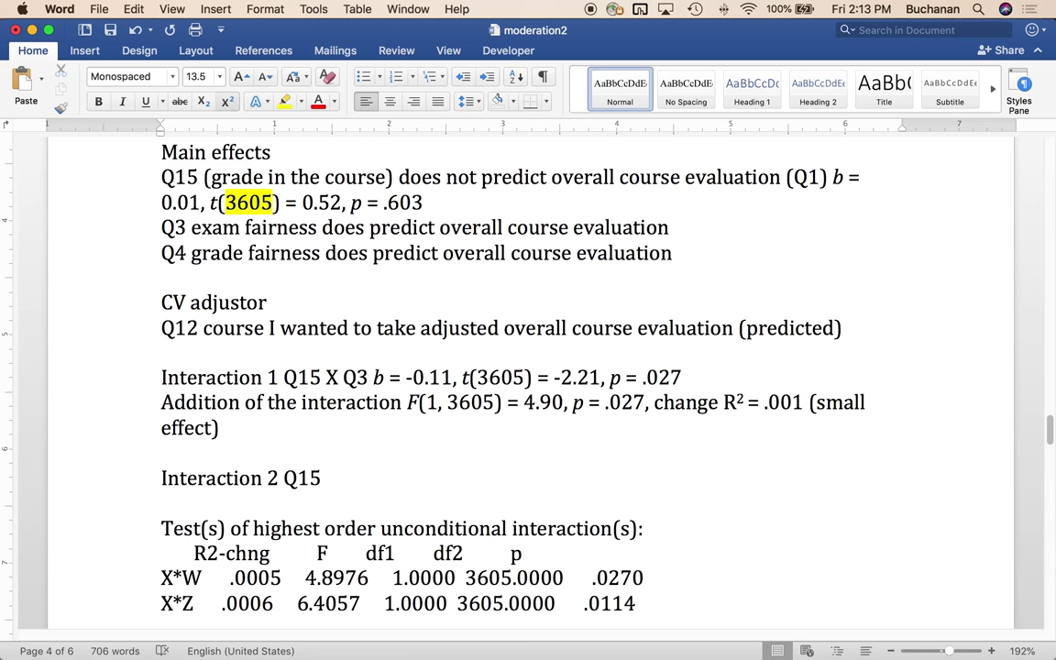
{"action": "type", "text": "X Q4"}
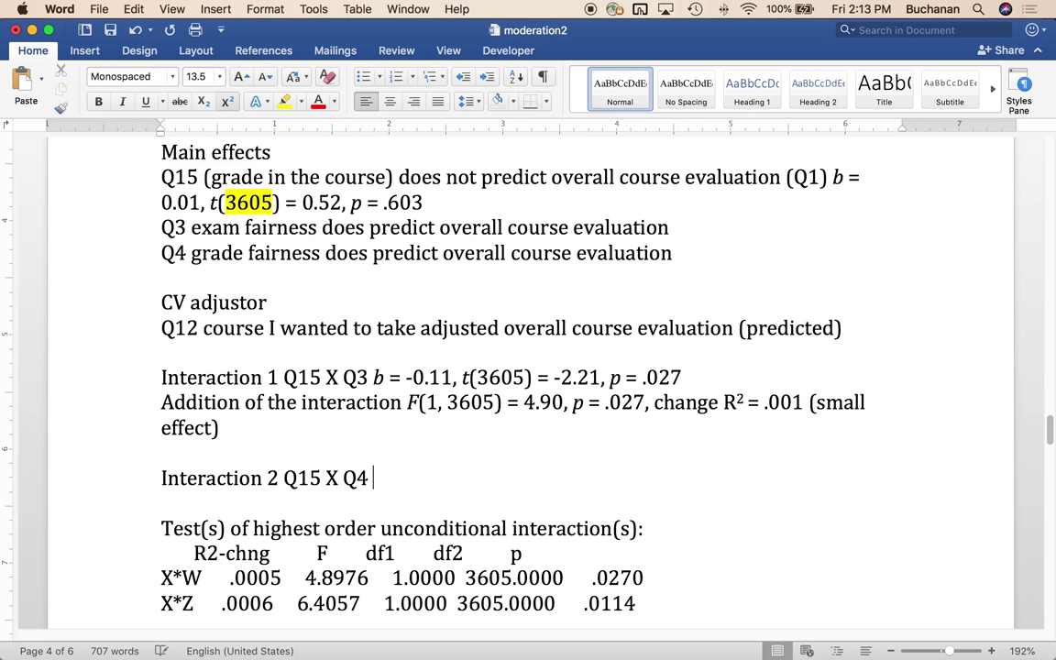
{"action": "key", "text": "super+i"}
{"action": "type", "text": "b"}
{"action": "key", "text": "super+i"}
{"action": "type", "text": "="}
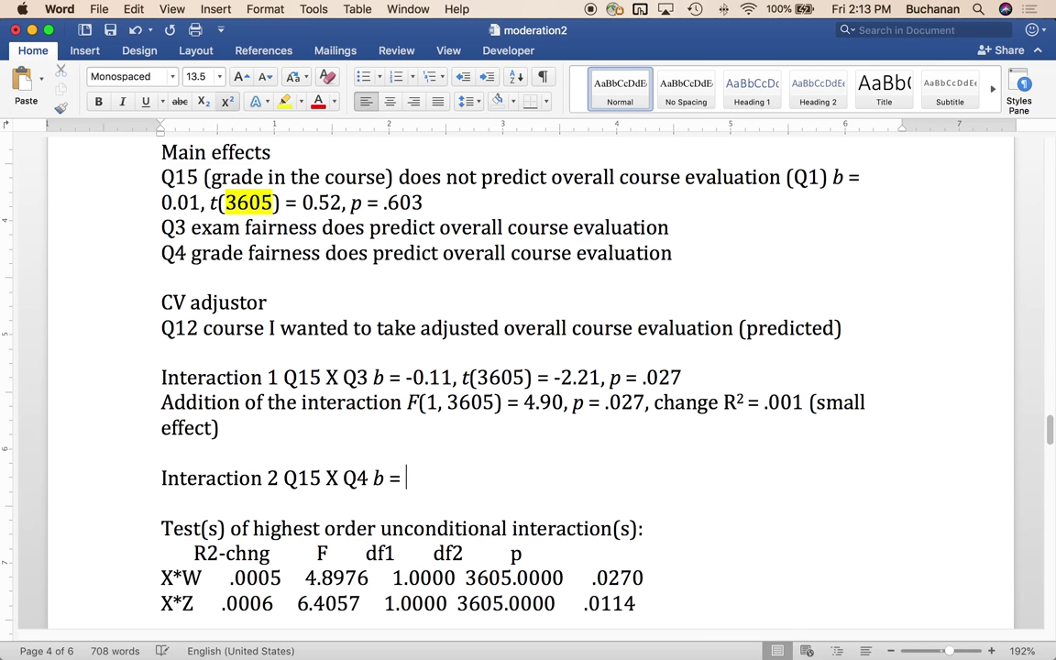
{"action": "scroll", "coordinate": [316, 299], "scroll_direction": "up", "scroll_amount": 6}
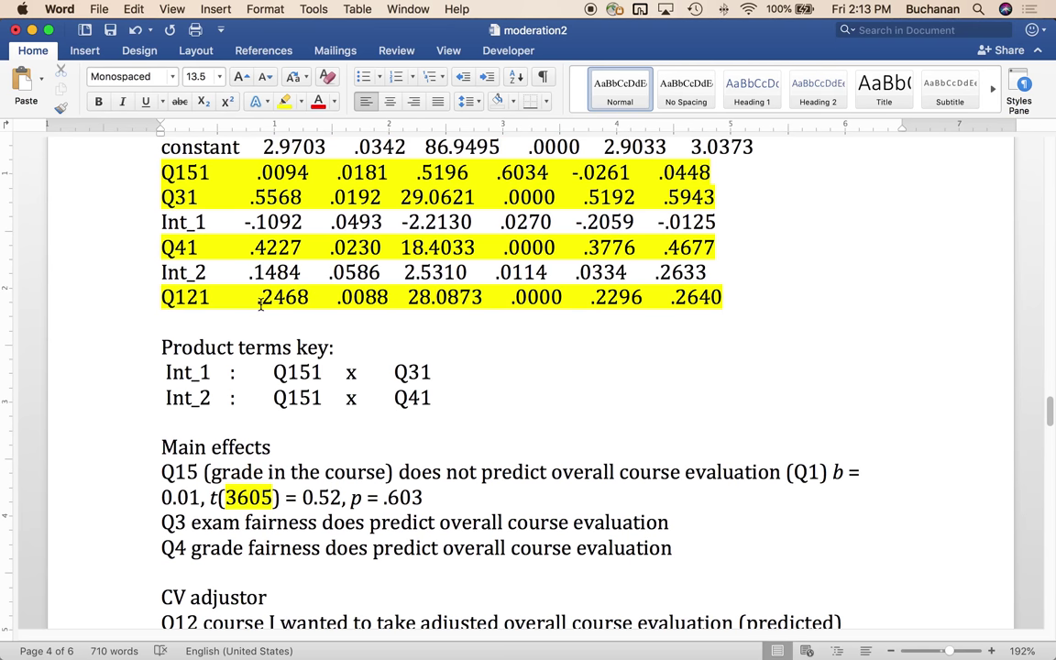
{"action": "type", "text": "0.15,"}
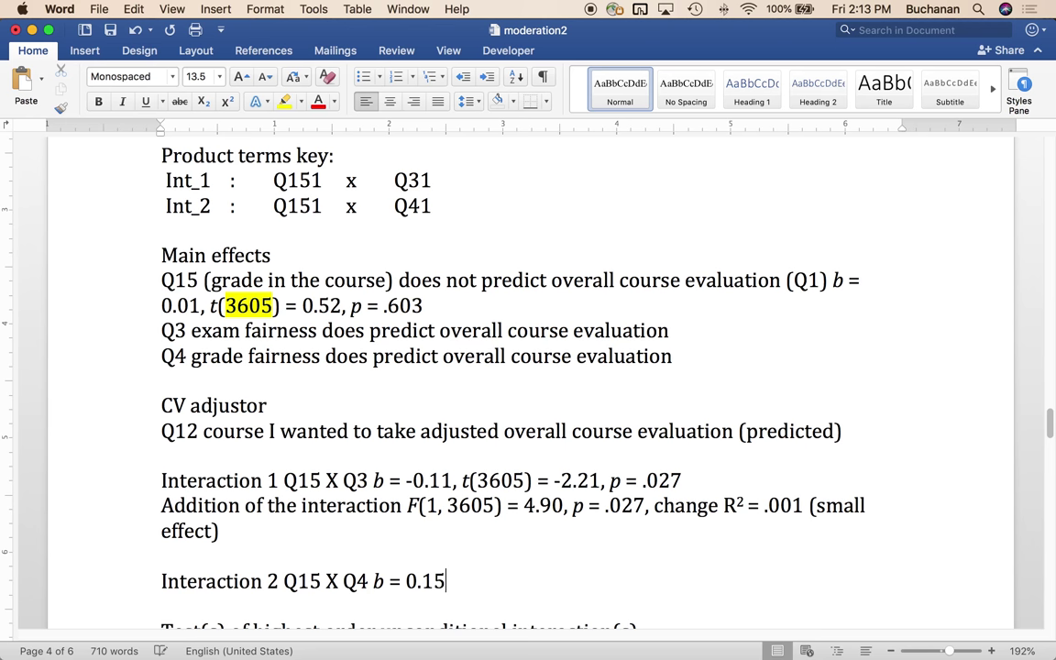
{"action": "key", "text": "super+i"}
{"action": "type", "text": "t"}
{"action": "key", "text": "super+i"}
{"action": "type", "text": "(3605) ="}
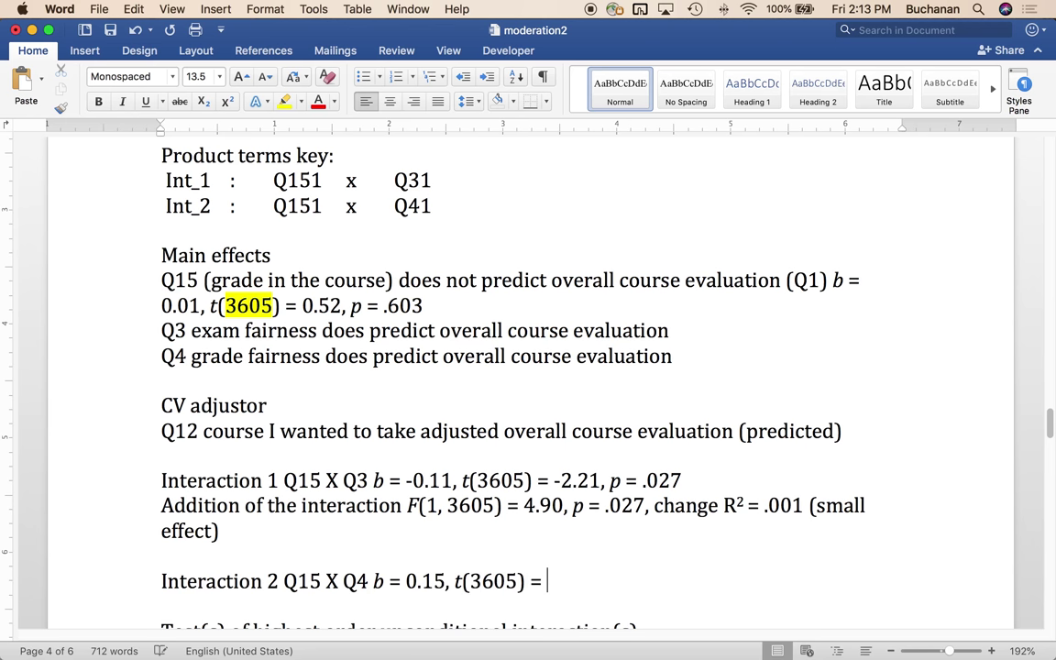
- Fill in the t value 2.53 followed by an italic p = .011
{"action": "scroll", "coordinate": [256, 257], "scroll_direction": "up", "scroll_amount": 5}
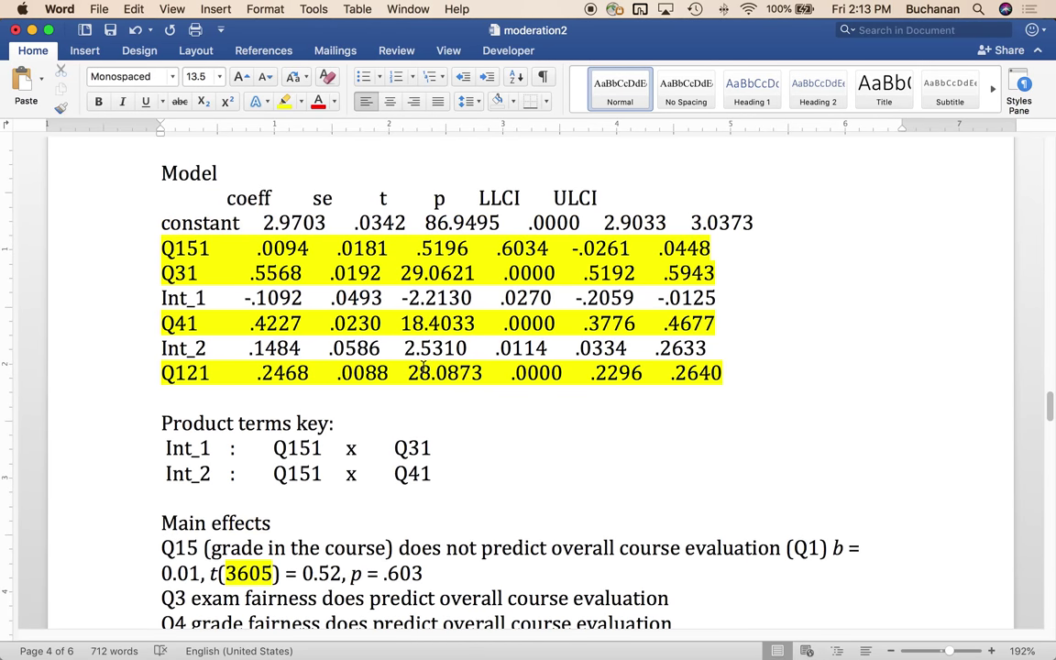
{"action": "scroll", "coordinate": [417, 362], "scroll_direction": "down", "scroll_amount": 8}
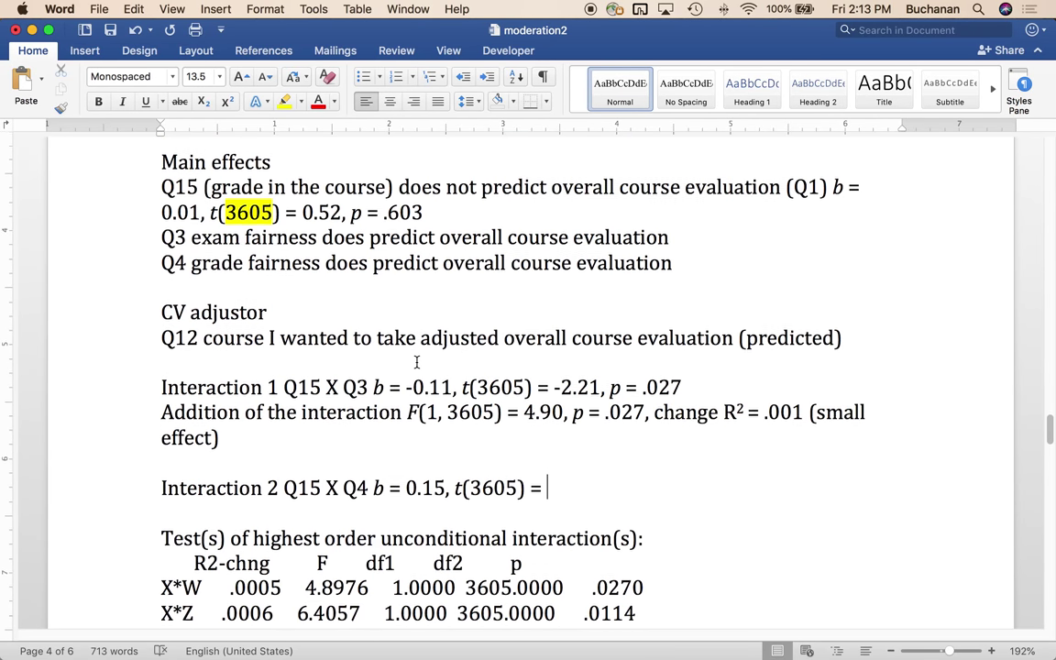
{"action": "type", "text": "2.53,"}
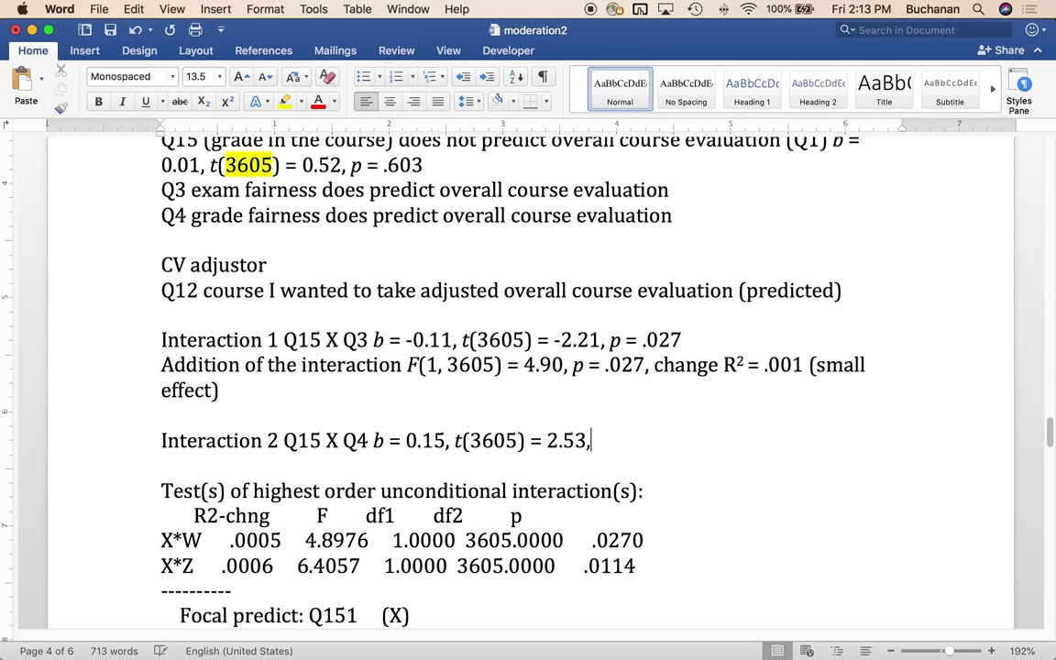
{"action": "key", "text": "super+i"}
{"action": "type", "text": "p"}
{"action": "key", "text": "super+i"}
{"action": "type", "text": "-"}
{"action": "key", "text": "BackSpace"}
{"action": "type", "text": "= .011"}
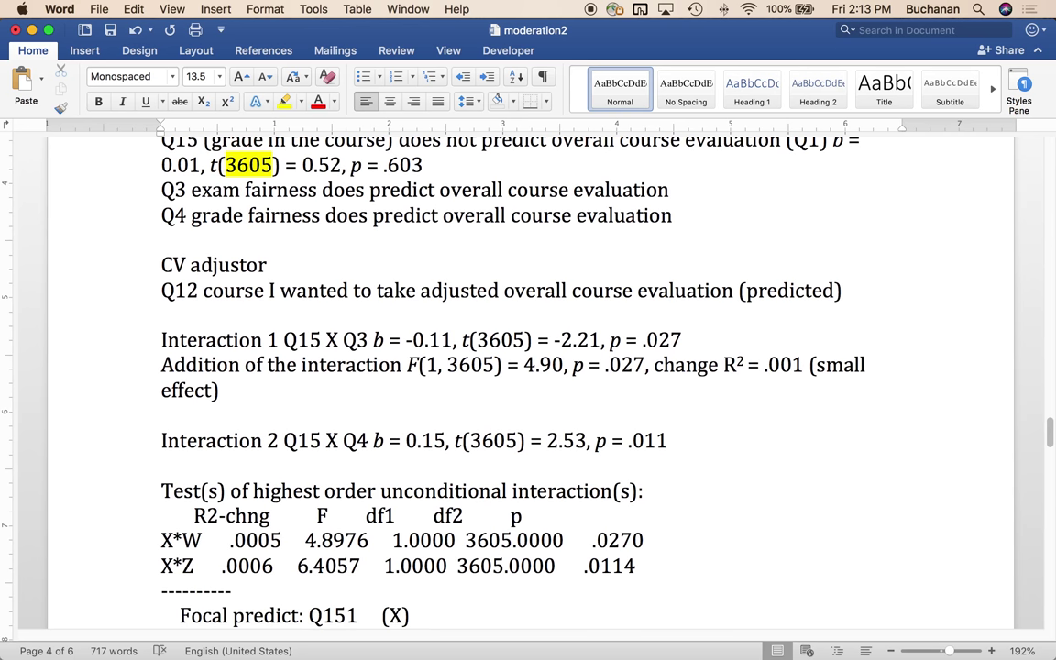
- Add a line 'Addition of the interaction F(1,3605) = 6.41, p = .011' with italic F and p
{"action": "key", "text": "Return"}
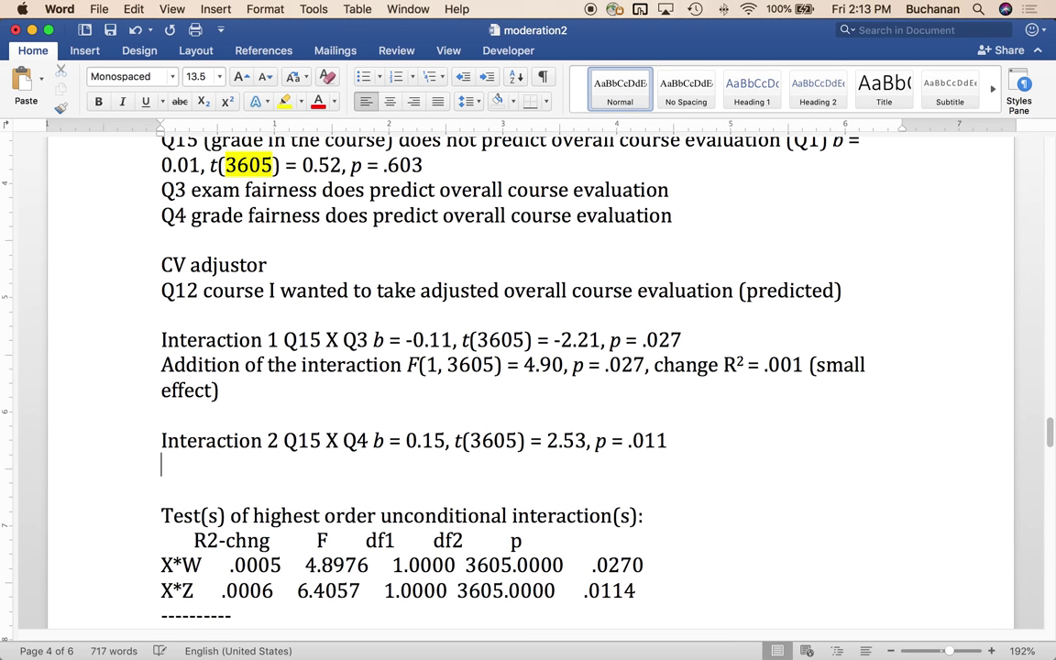
{"action": "type", "text": "Addition of the "}
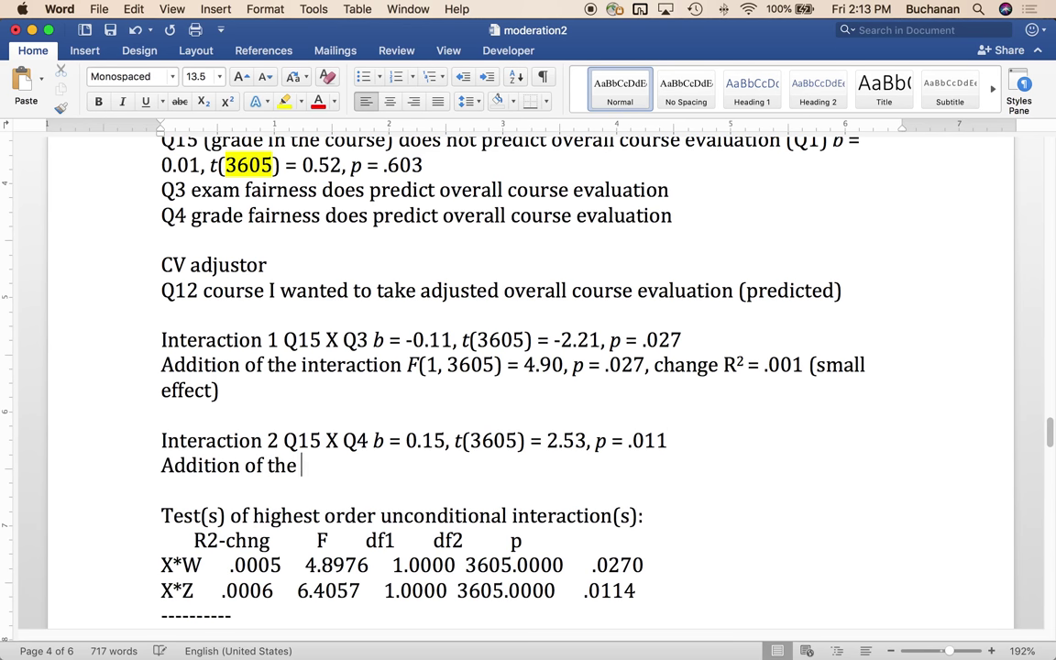
{"action": "type", "text": "interaction"}
{"action": "key", "text": "super+i"}
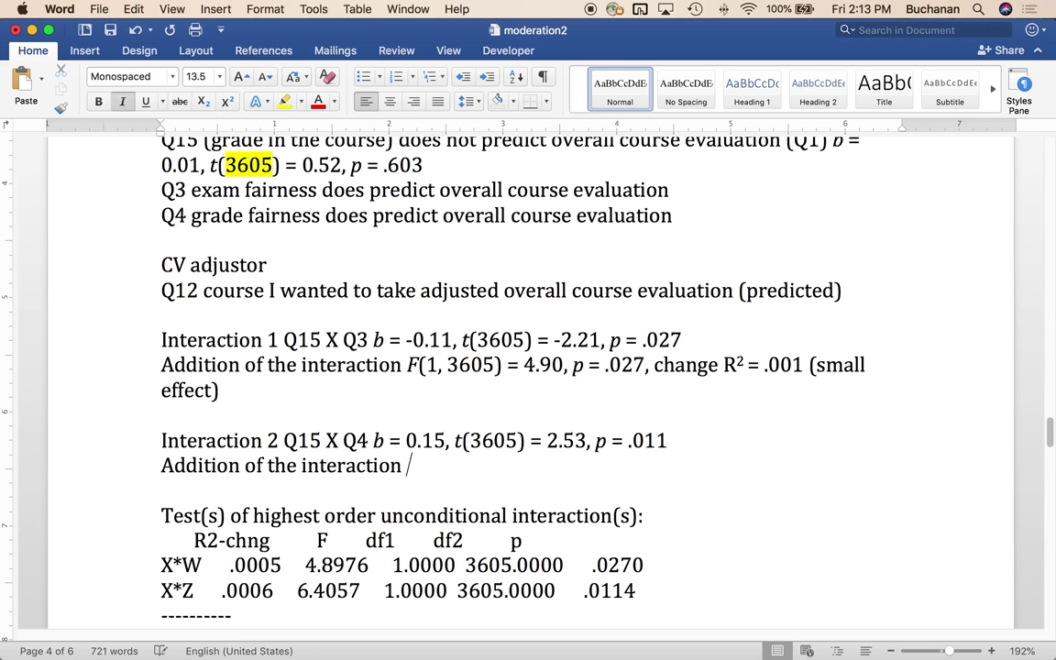
{"action": "type", "text": "F"}
{"action": "key", "text": "super+i"}
{"action": "type", "text": "(1,"}
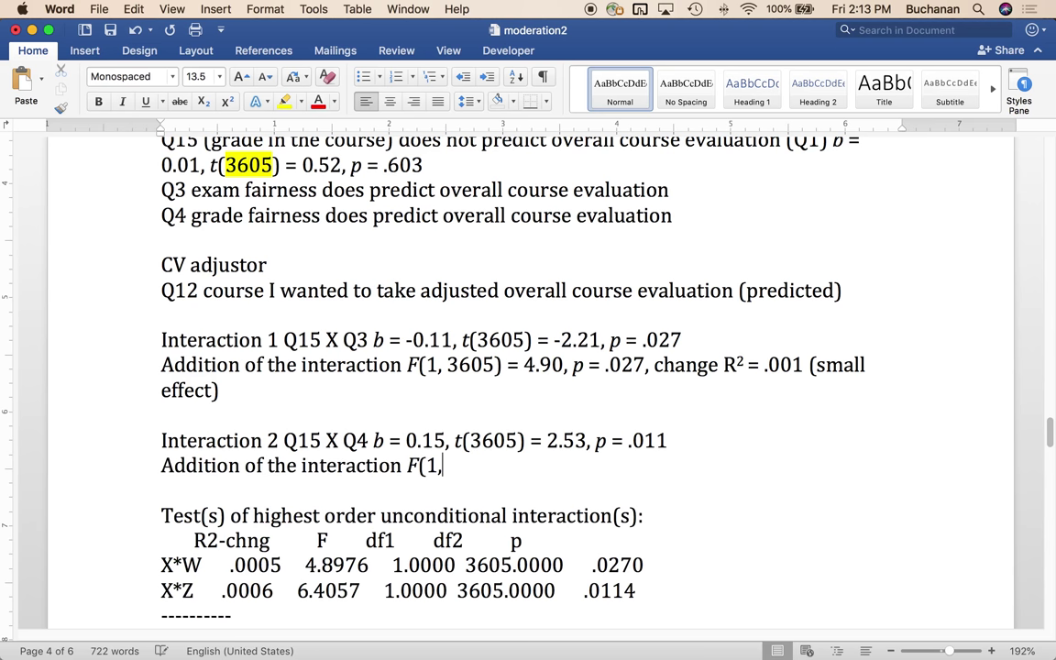
{"action": "type", "text": "3605)"}
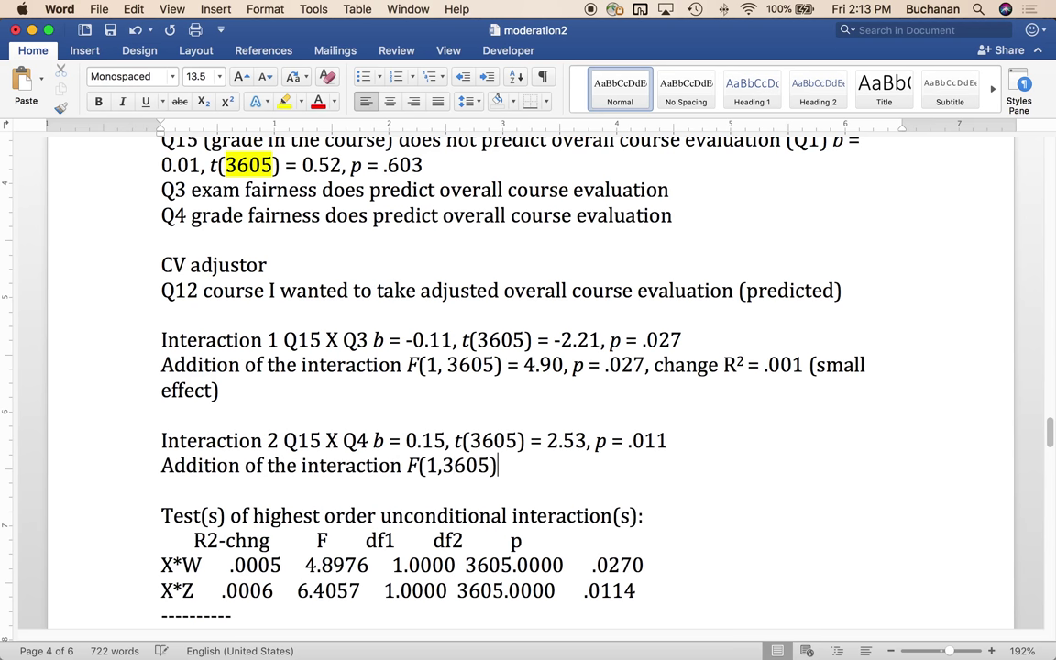
{"action": "type", "text": " = 6."}
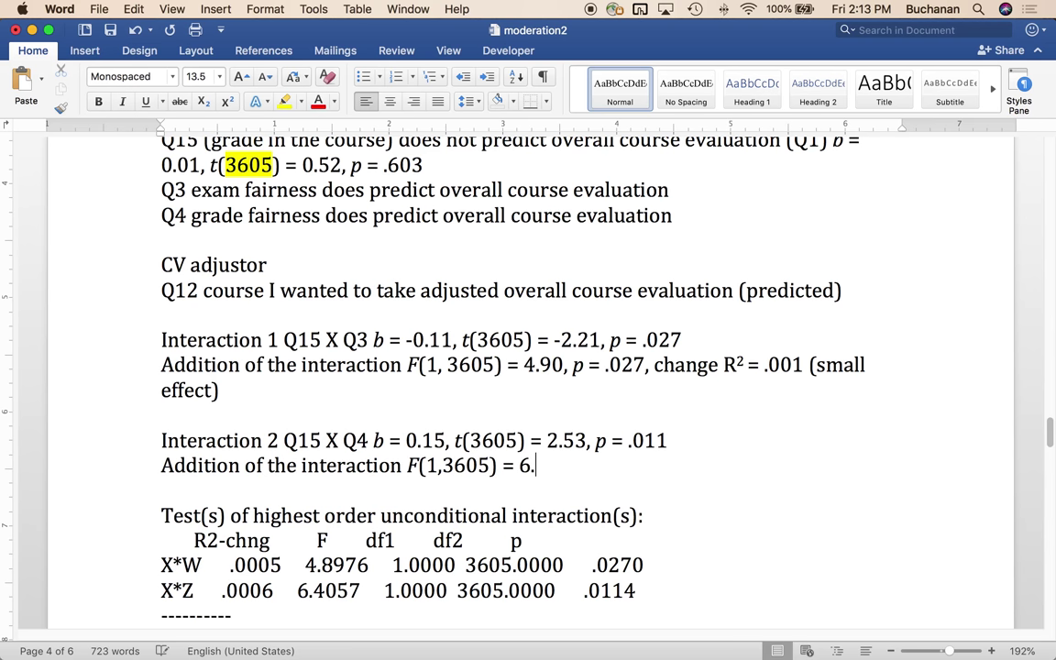
{"action": "type", "text": "41,"}
{"action": "key", "text": "super+i"}
{"action": "type", "text": "p"}
{"action": "key", "text": "super+i"}
{"action": "type", "text": "= .0"}
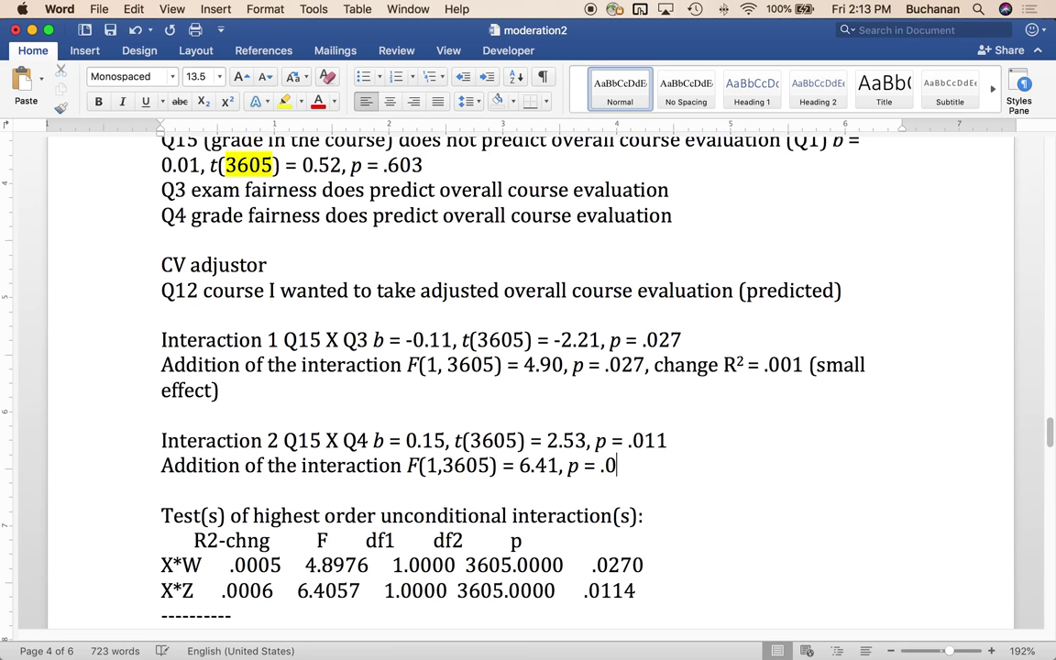
{"action": "type", "text": "11,"}
- Append 'change R² = .001 (small effect)' with a superscript 2 in R²
{"action": "key", "text": "super+i"}
{"action": "type", "text": "p"}
{"action": "key", "text": "BackSpace"}
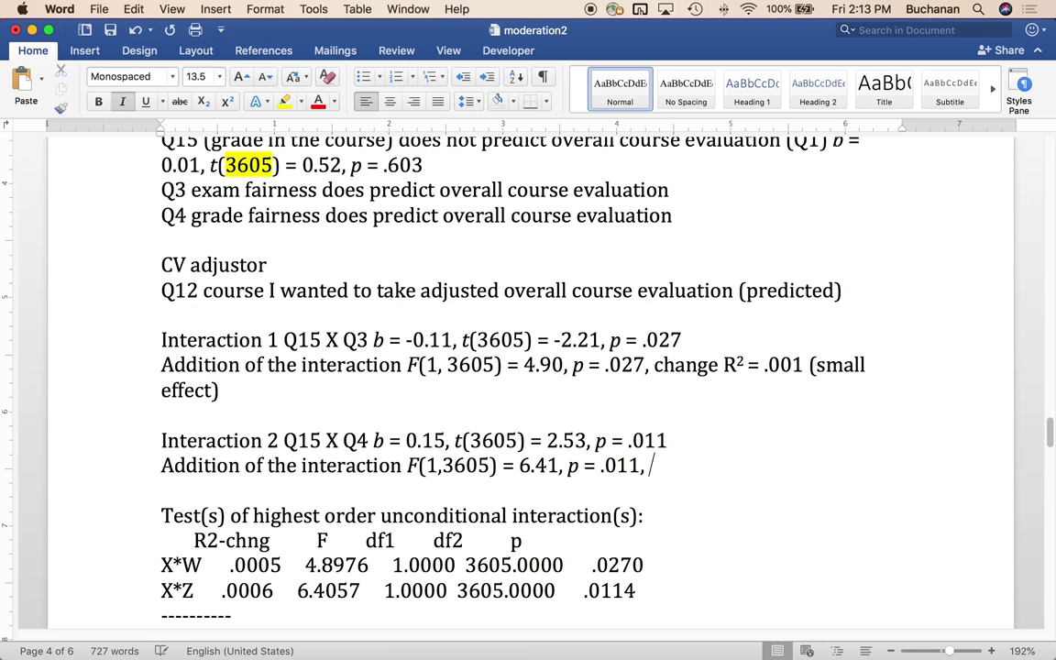
{"action": "key", "text": "super+i"}
{"action": "type", "text": "change in"}
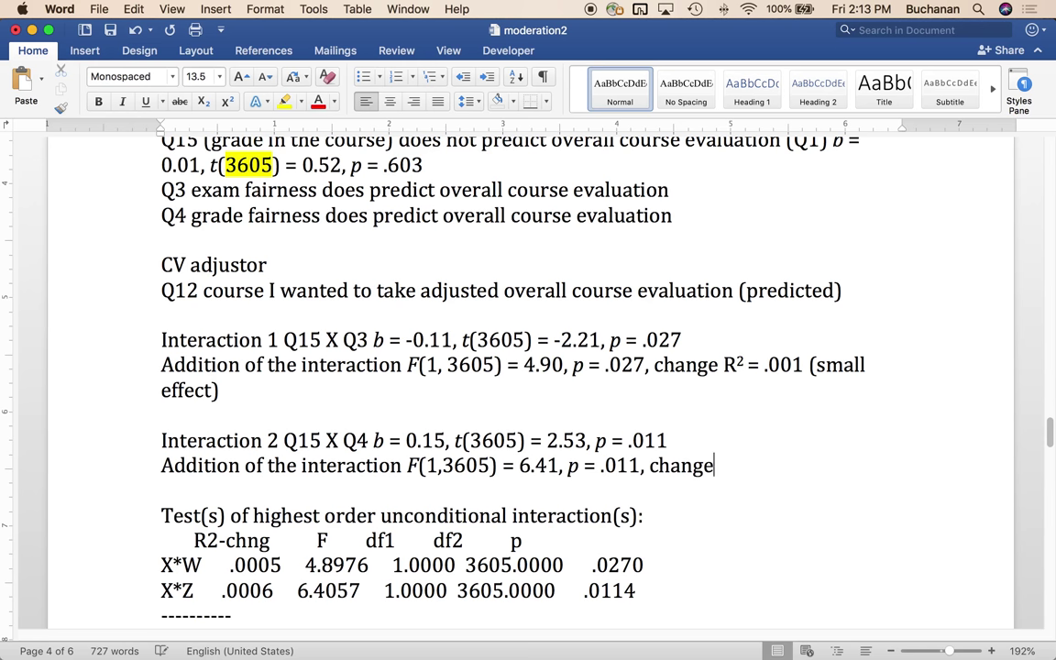
{"action": "key", "text": "BackSpace"}
{"action": "key", "text": "BackSpace"}
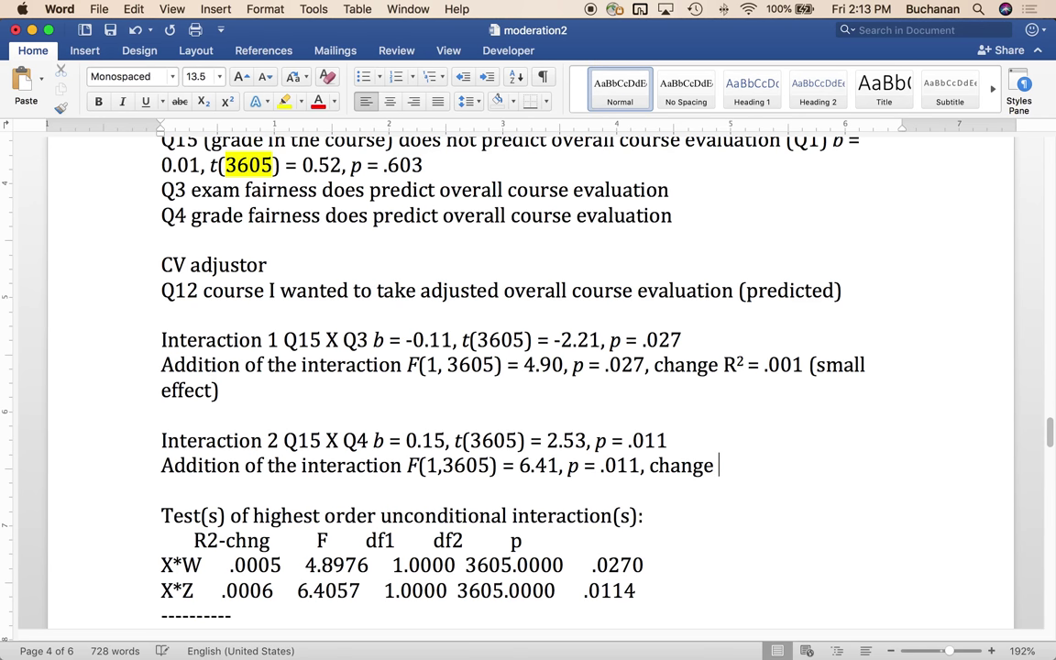
{"action": "type", "text": "R2"}
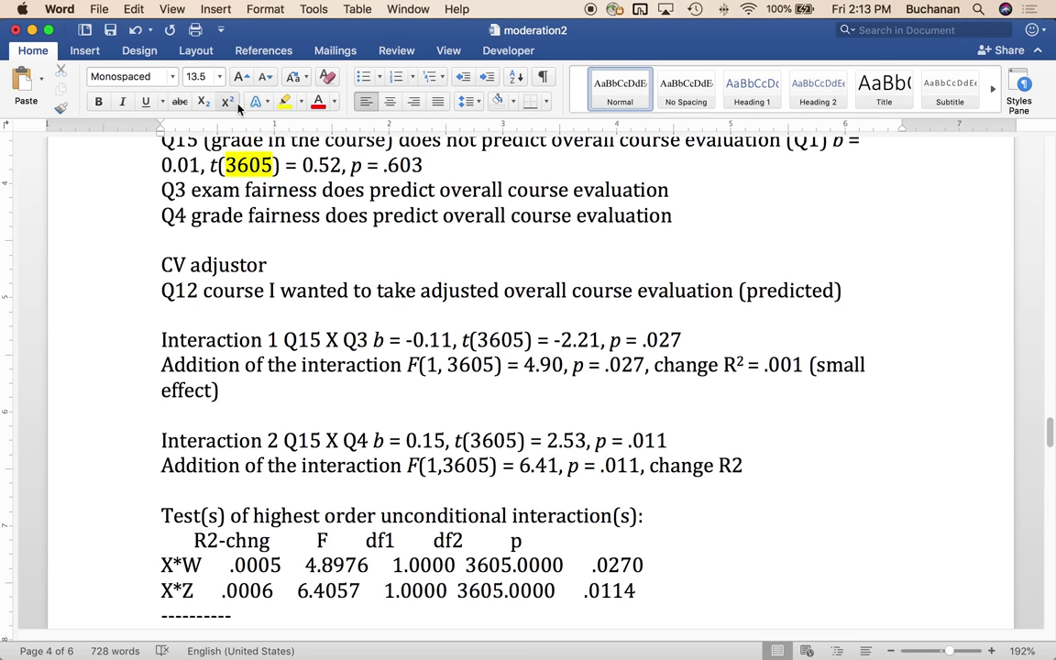
{"action": "key", "text": "shift+Left"}
{"action": "left_click", "coordinate": [236, 107]}
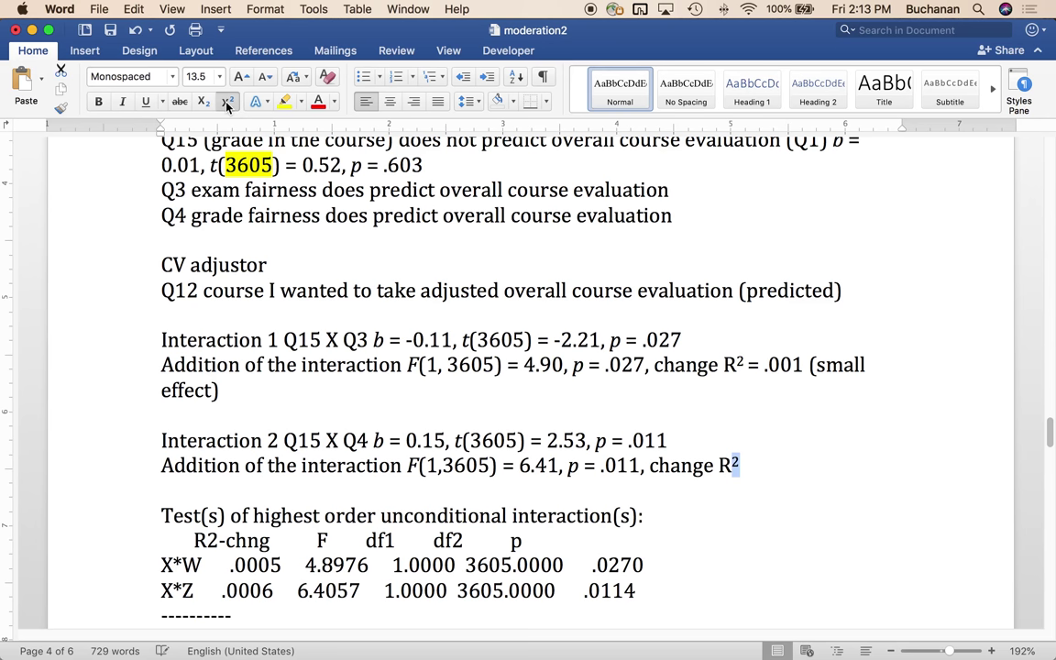
{"action": "key", "text": "Right"}
{"action": "left_click", "coordinate": [227, 107]}
{"action": "type", "text": "= "}
{"action": "type", "text": ".001 "}
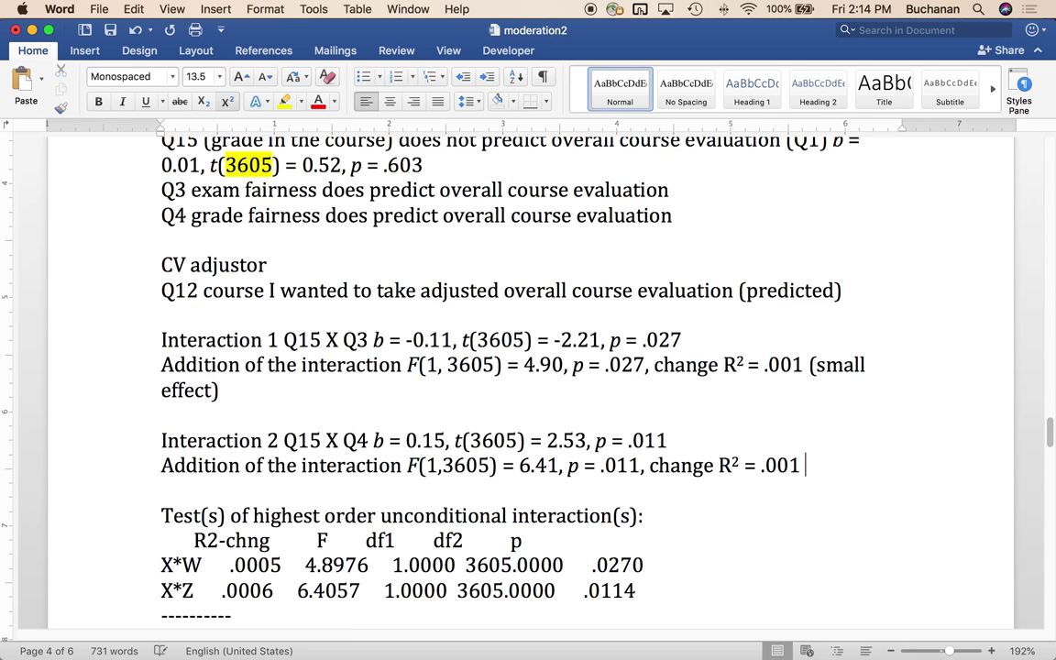
{"action": "type", "text": "(small effect)"}
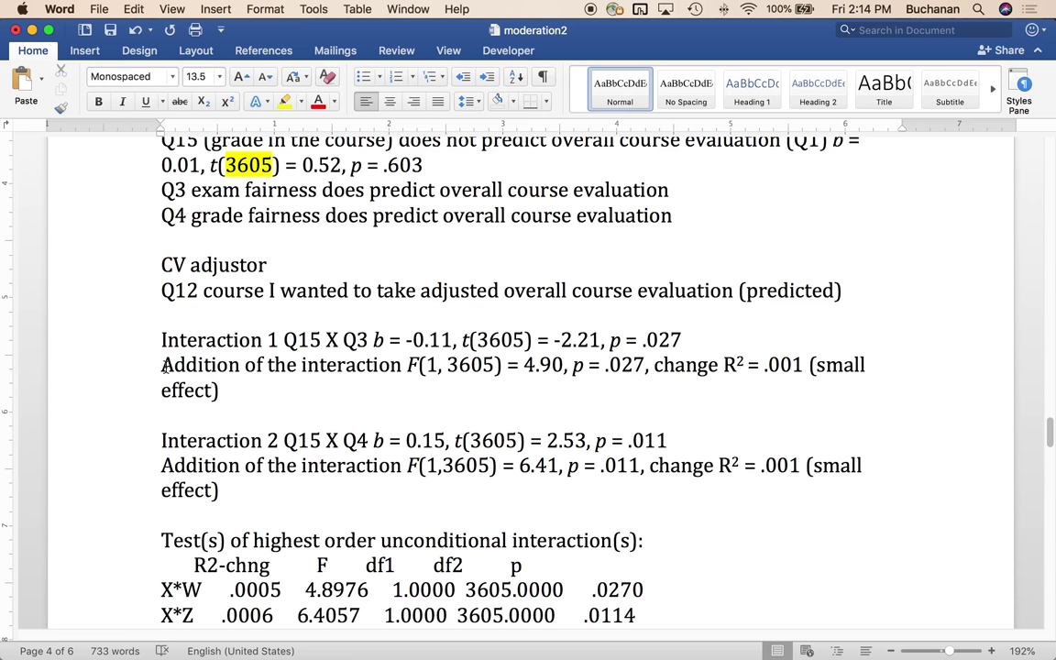
{"action": "left_click_drag", "start_coordinate": [159, 339], "coordinate": [702, 341]}
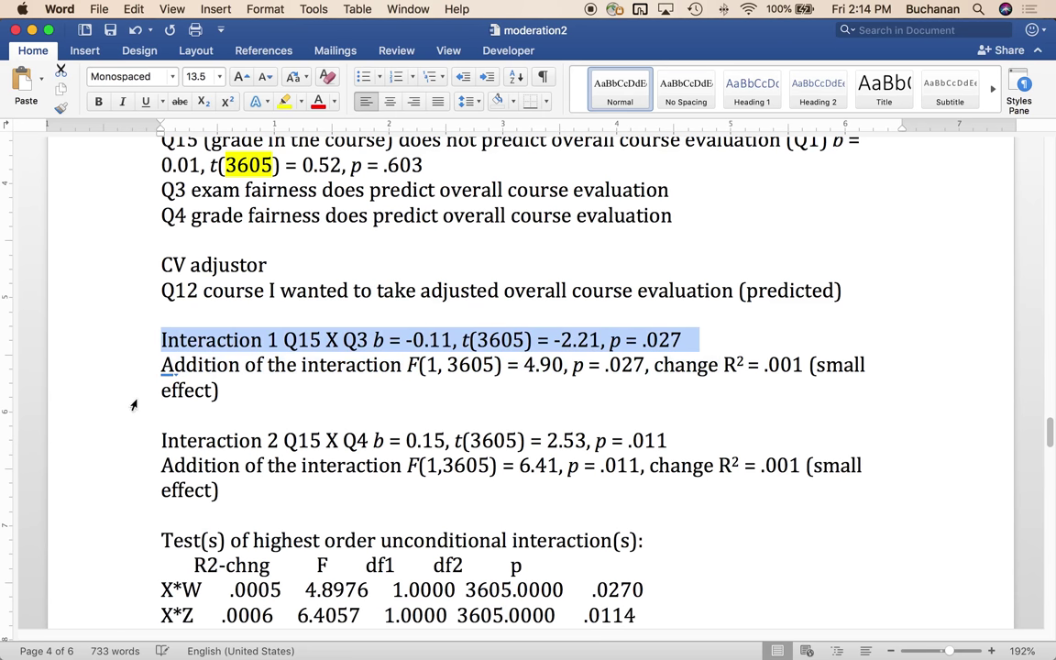
{"action": "left_click_drag", "start_coordinate": [165, 367], "coordinate": [294, 391]}
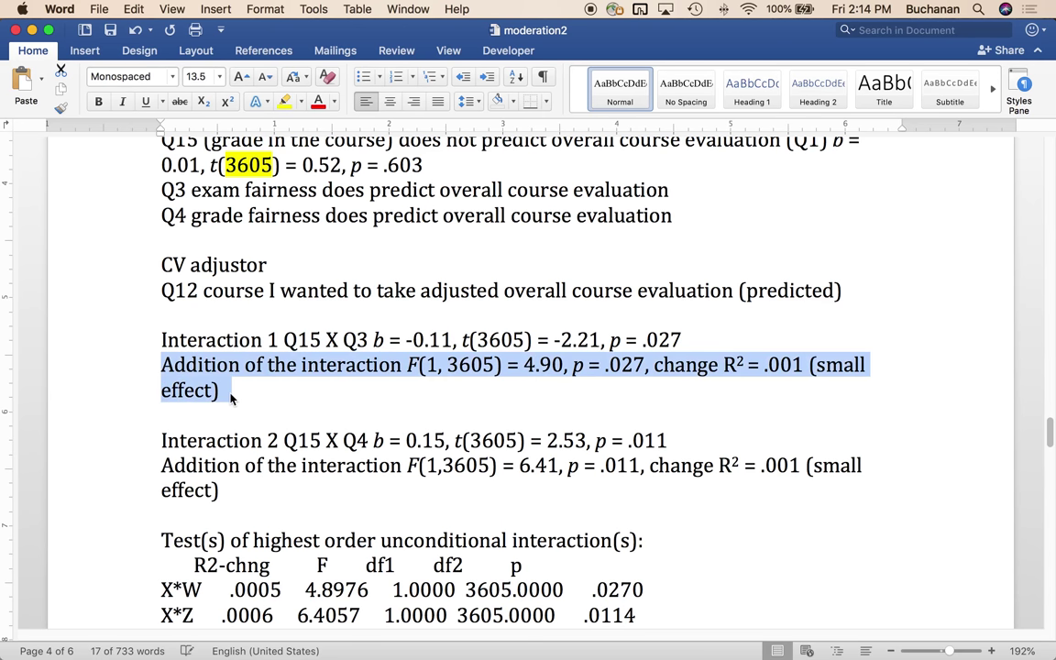
{"action": "left_click", "coordinate": [460, 399]}
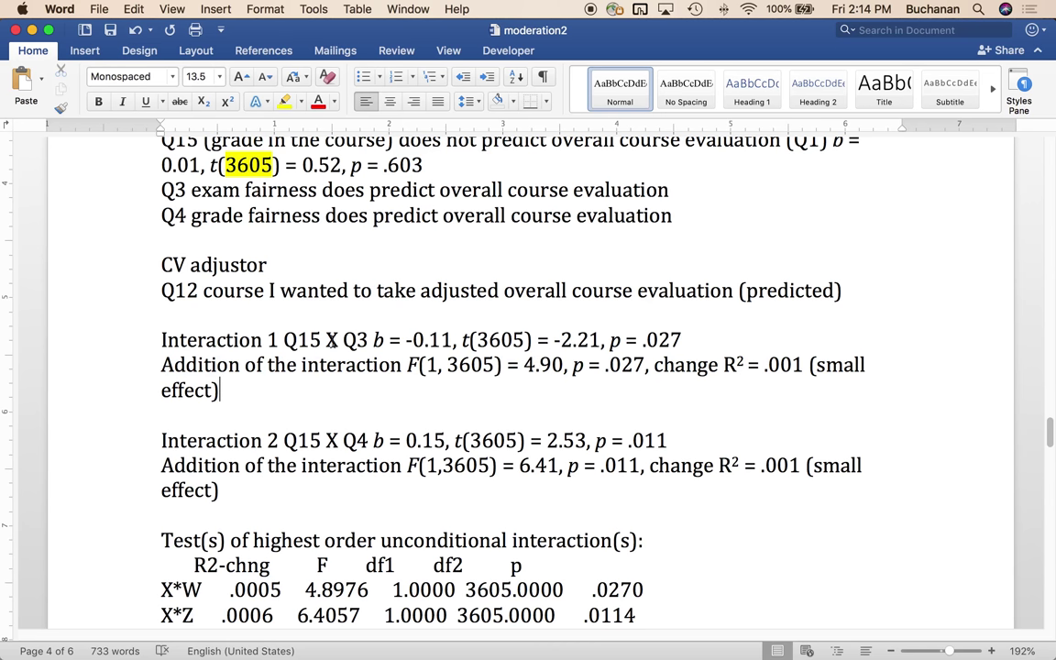
{"action": "left_click_drag", "start_coordinate": [452, 340], "coordinate": [694, 336]}
{"action": "left_click_drag", "start_coordinate": [407, 365], "coordinate": [633, 365]}
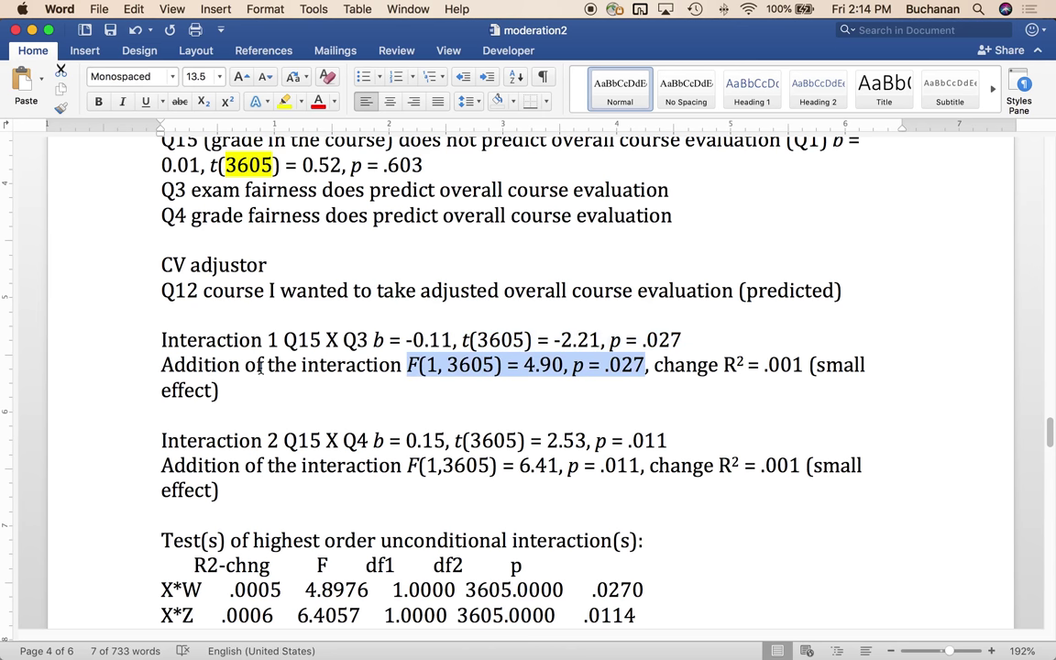
{"action": "left_click_drag", "start_coordinate": [178, 364], "coordinate": [232, 396]}
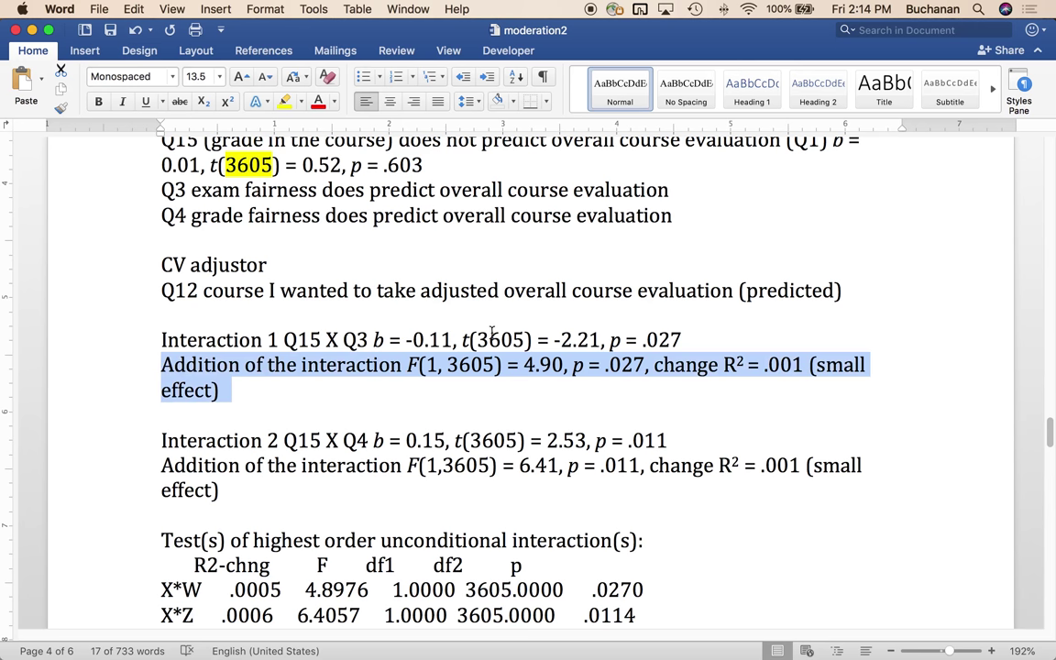
{"action": "left_click_drag", "start_coordinate": [406, 341], "coordinate": [463, 352]}
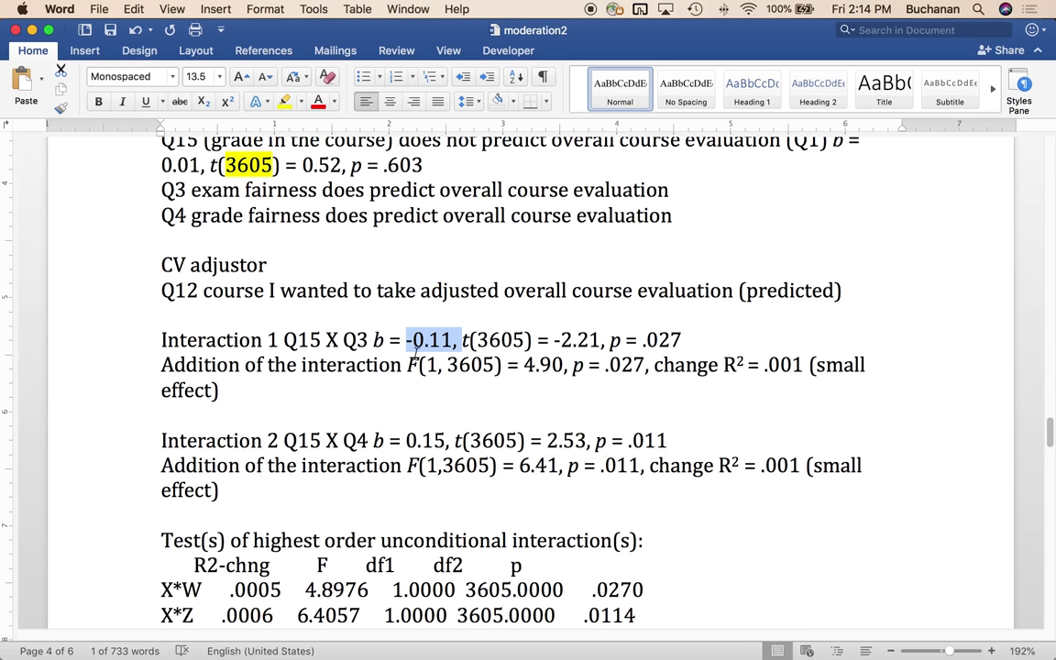
{"action": "left_click_drag", "start_coordinate": [325, 356], "coordinate": [537, 405]}
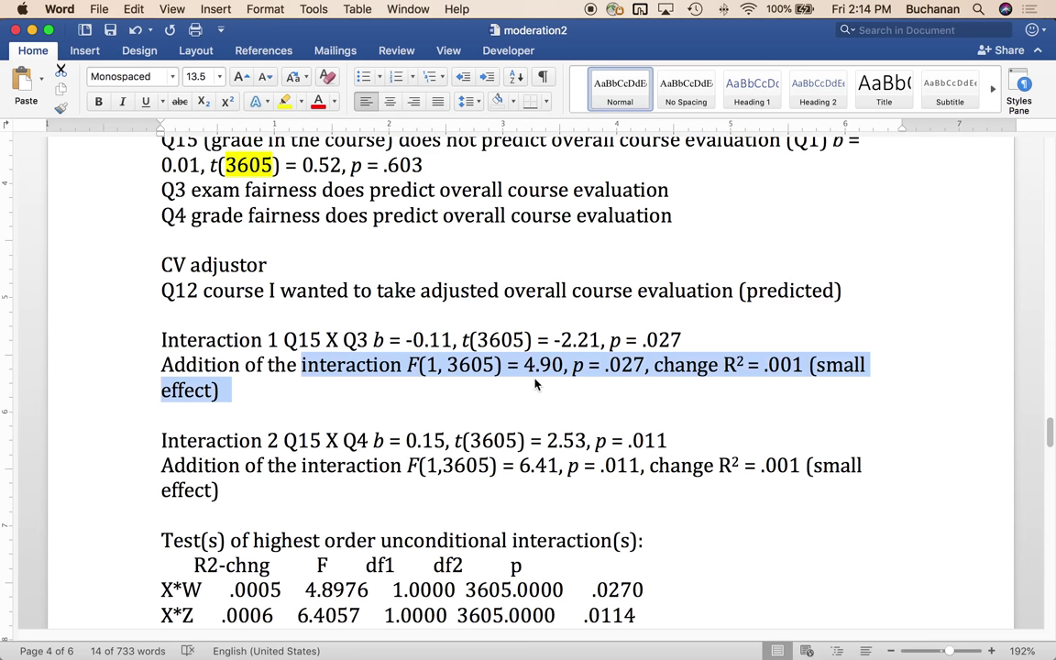
{"action": "scroll", "coordinate": [536, 385], "scroll_direction": "down", "scroll_amount": 5}
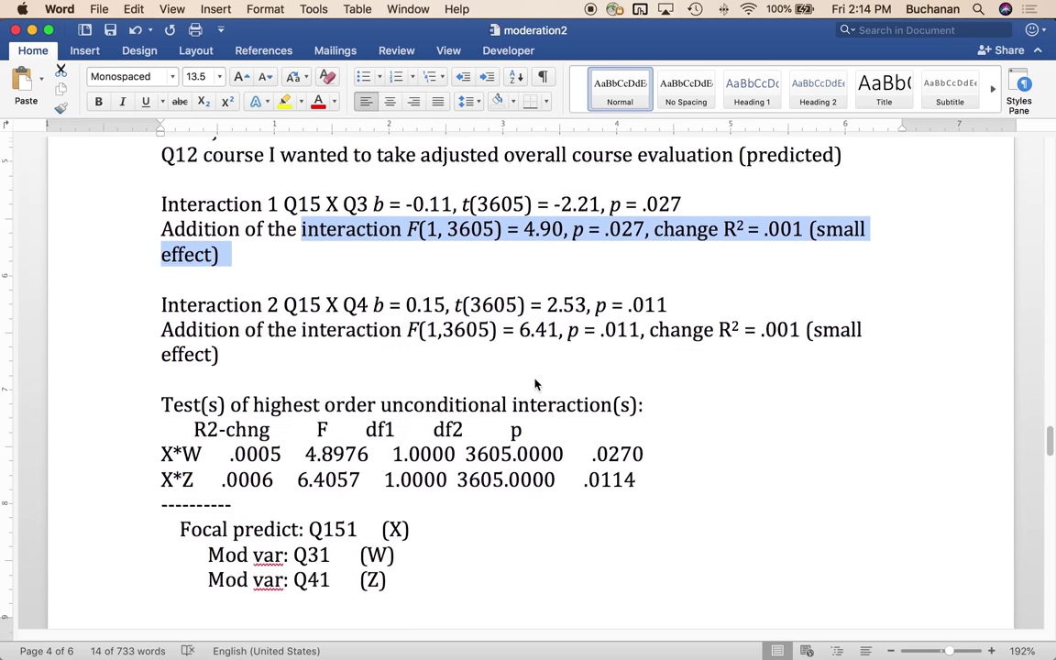
- Insert blank lines between the conditional-effect row groups and label the first block LOW Q3
{"action": "scroll", "coordinate": [535, 378], "scroll_direction": "down", "scroll_amount": 13}
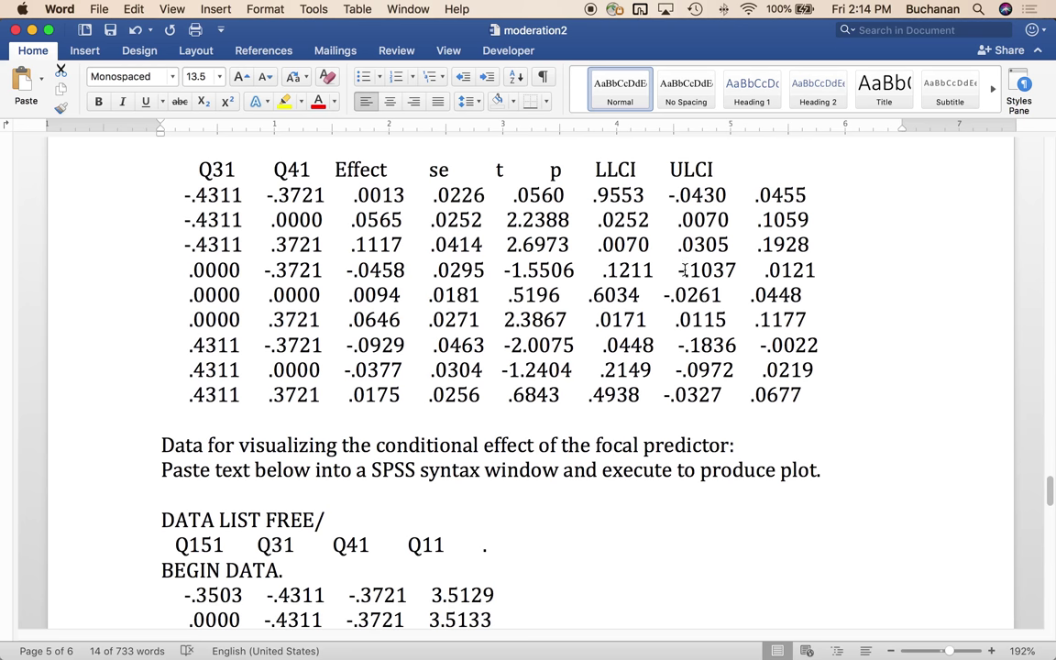
{"action": "left_click", "coordinate": [819, 248]}
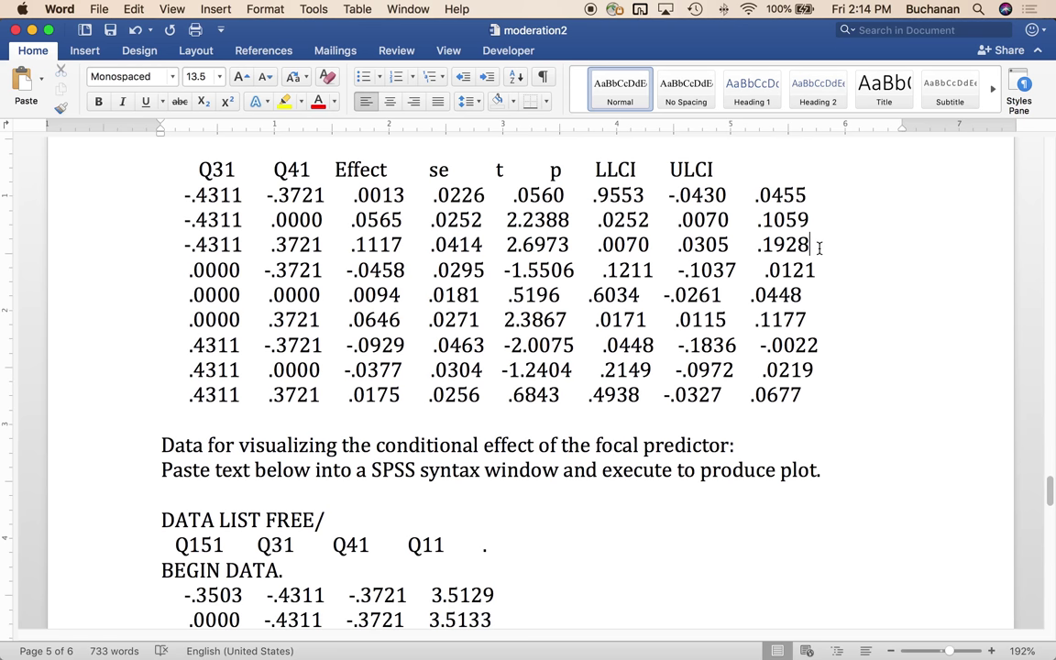
{"action": "key", "text": "Return"}
{"action": "key", "text": "Return"}
{"action": "key", "text": "Down"}
{"action": "key", "text": "Down"}
{"action": "key", "text": "Down"}
{"action": "key", "text": "Down"}
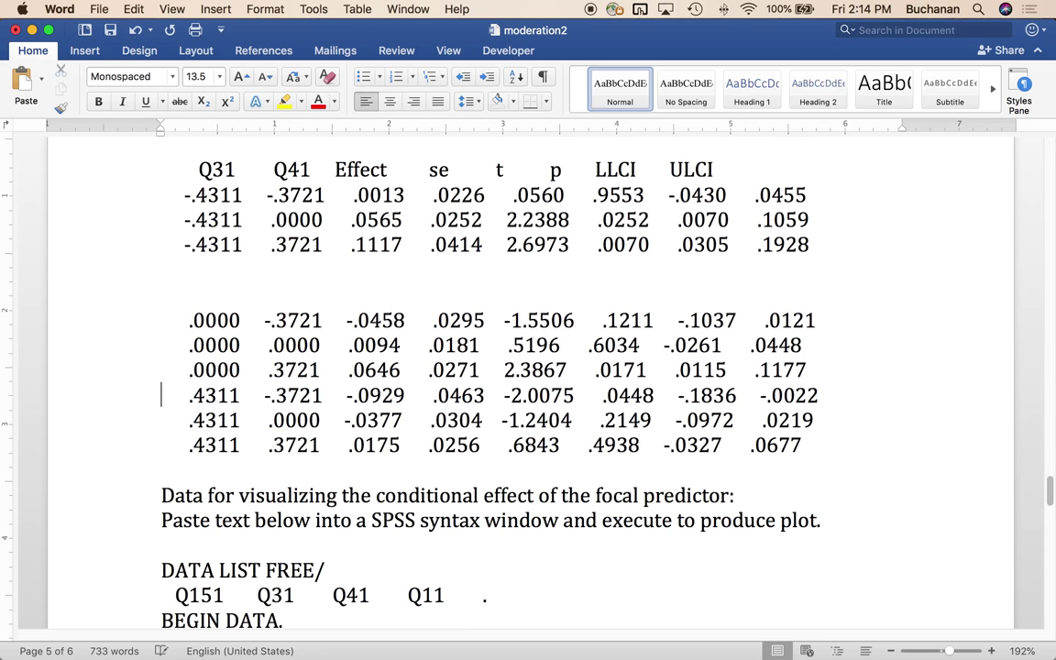
{"action": "key", "text": "Return"}
{"action": "key", "text": "Return"}
{"action": "key", "text": "Up"}
{"action": "key", "text": "Up"}
{"action": "key", "text": "Up"}
{"action": "key", "text": "Up"}
{"action": "key", "text": "Up"}
{"action": "key", "text": "Up"}
{"action": "key", "text": "Up"}
{"action": "key", "text": "Up"}
{"action": "key", "text": "Up"}
{"action": "key", "text": "Up"}
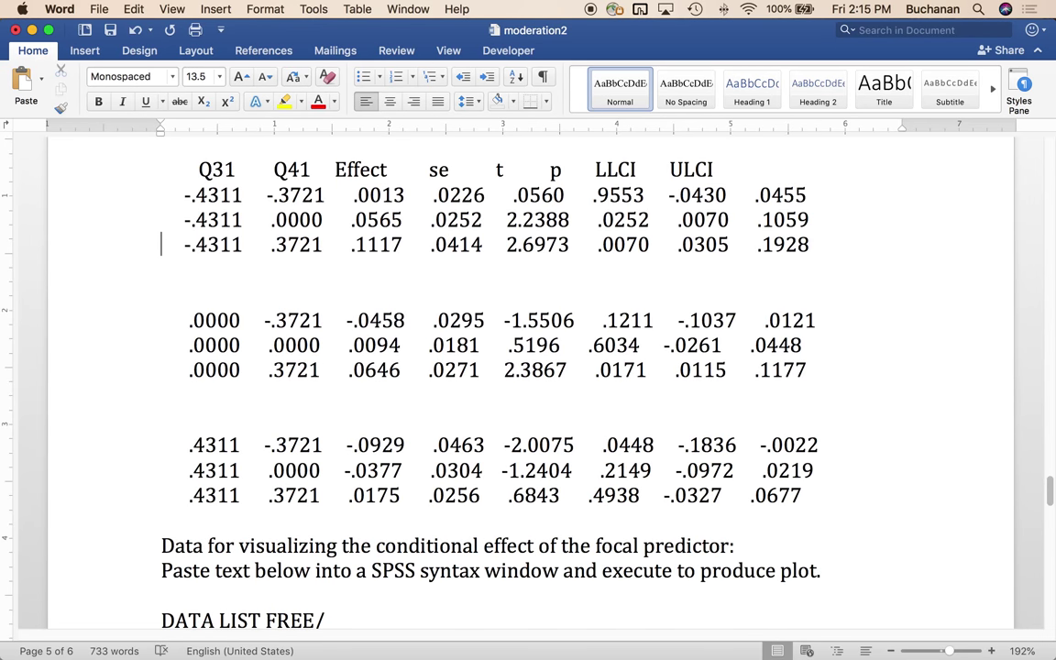
{"action": "key", "text": "Return"}
{"action": "key", "text": "Return"}
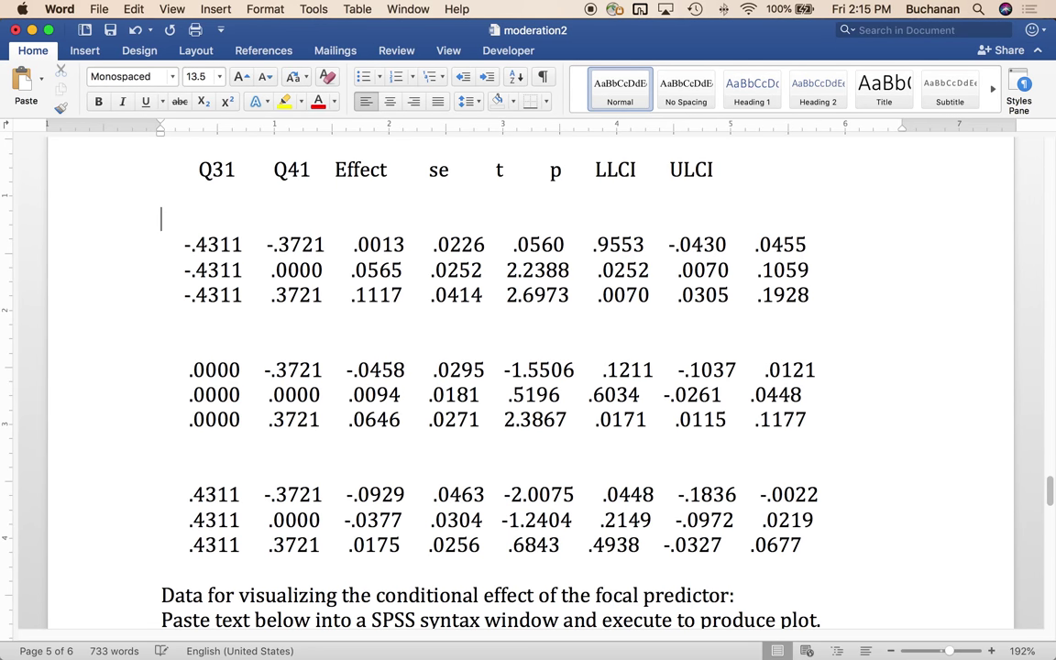
{"action": "type", "text": "LOW Q3"}
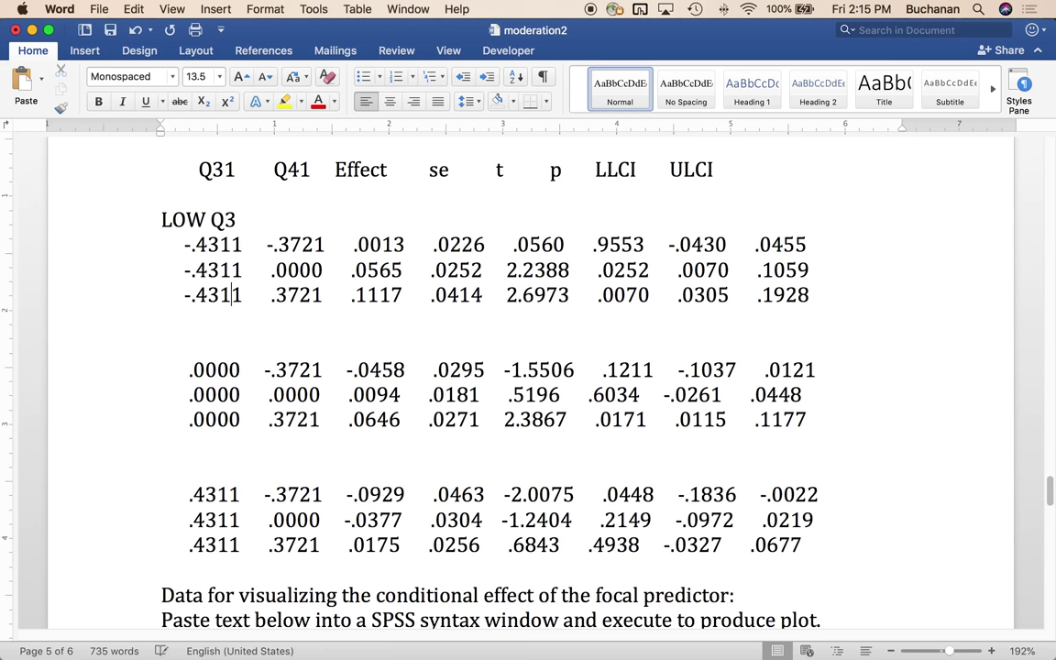
- Label the .0000 block AVERAGE Q3 and the .4311 block HIGH Q3
{"action": "left_click", "coordinate": [161, 343]}
{"action": "type", "text": "Av"}
{"action": "key", "text": "BackSpace"}
{"action": "key", "text": "Caps_Lock"}
{"action": "type", "text": "VERAGE Q3"}
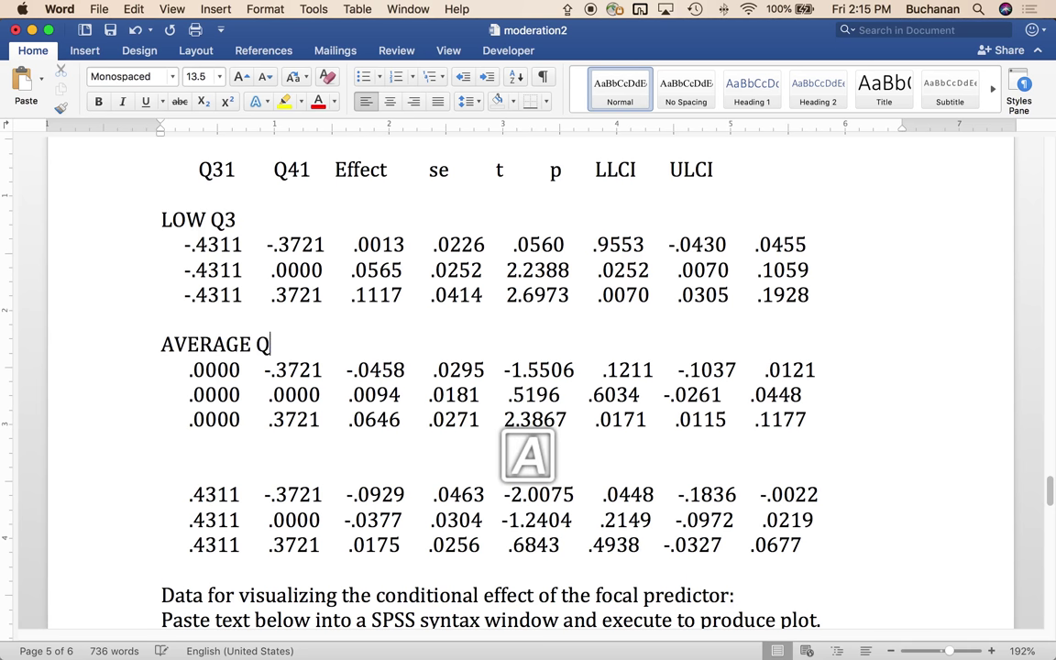
{"action": "key", "text": "Down"}
{"action": "key", "text": "Down"}
{"action": "key", "text": "Down"}
{"action": "key", "text": "Down"}
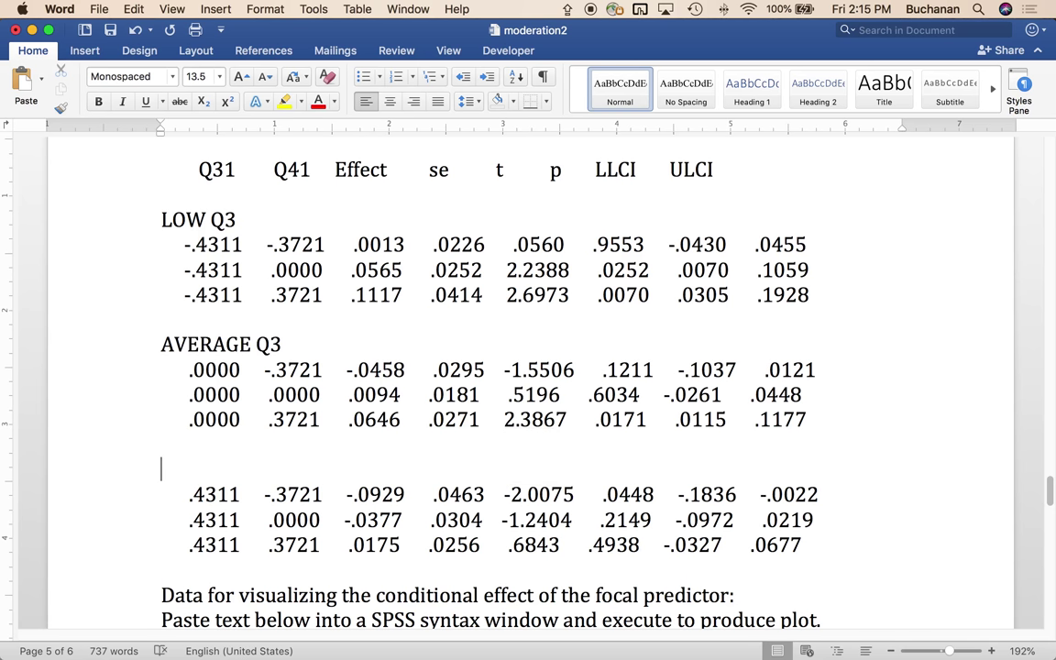
{"action": "type", "text": "HIGH "}
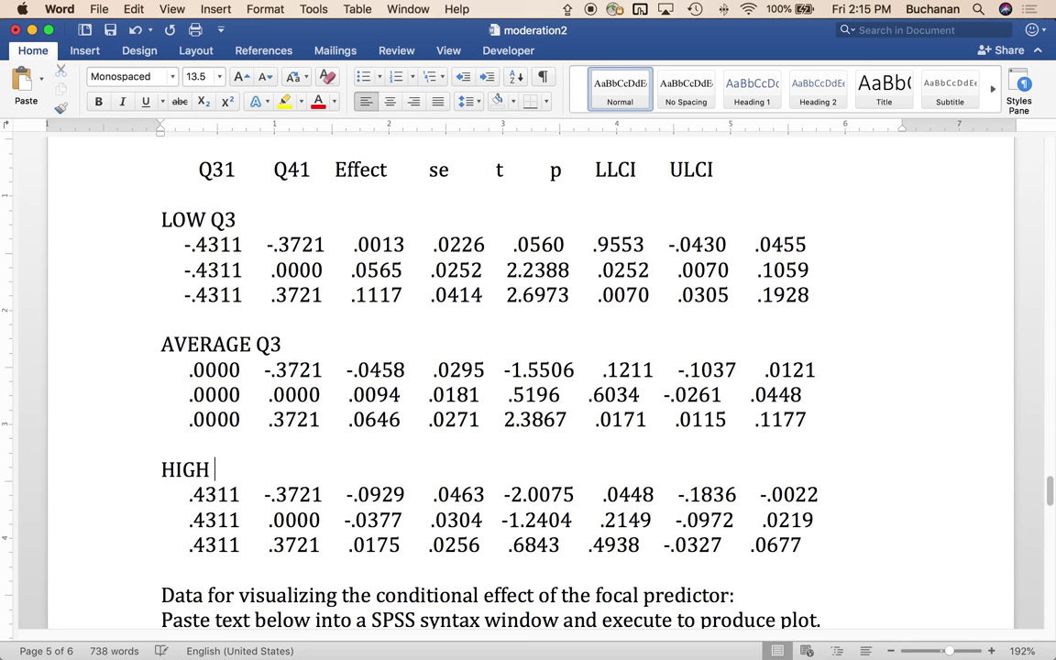
{"action": "type", "text": "Q3"}
{"action": "key", "text": "Caps_Lock"}
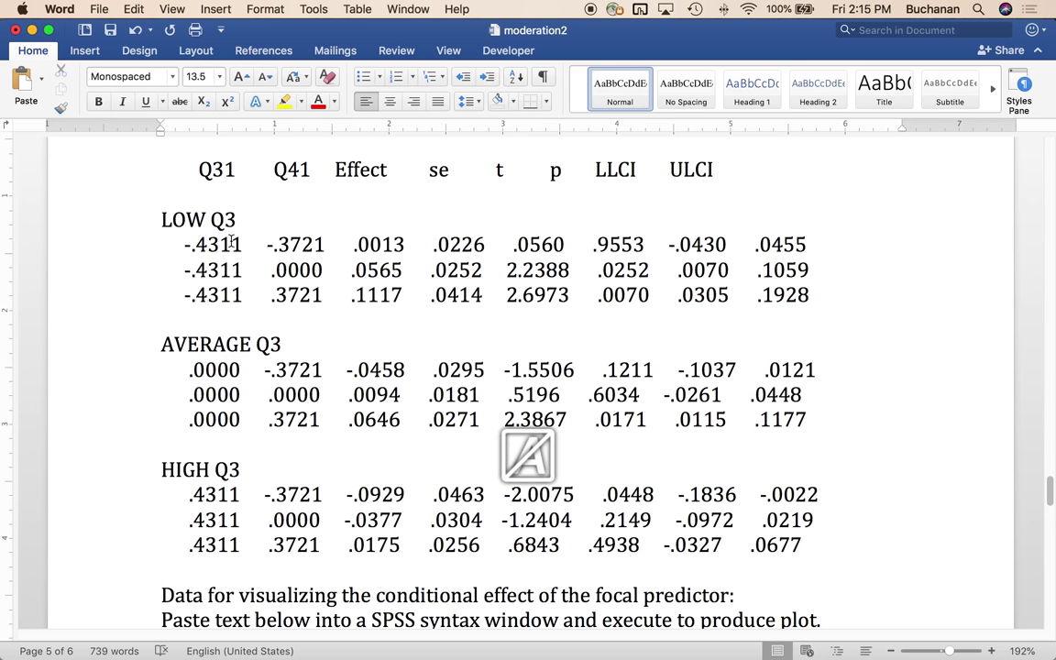
- Add the notes #LOW Q4 and #AVG Q4 at the ends of the first two LOW Q3 rows
{"action": "left_click", "coordinate": [187, 220]}
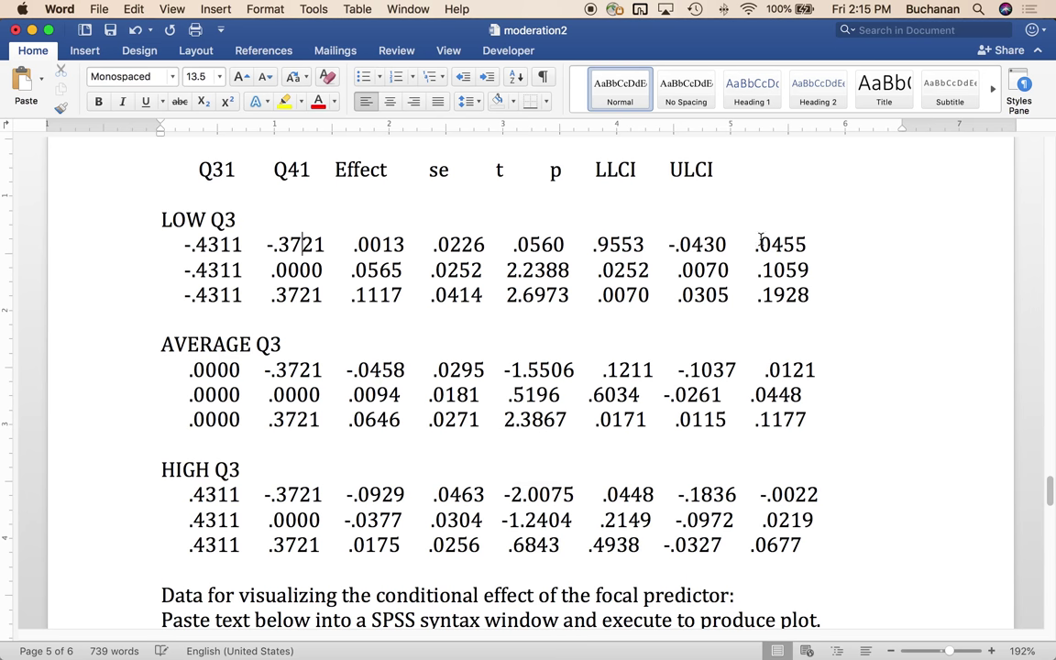
{"action": "left_click", "coordinate": [836, 247]}
{"action": "type", "text": "#LOW"}
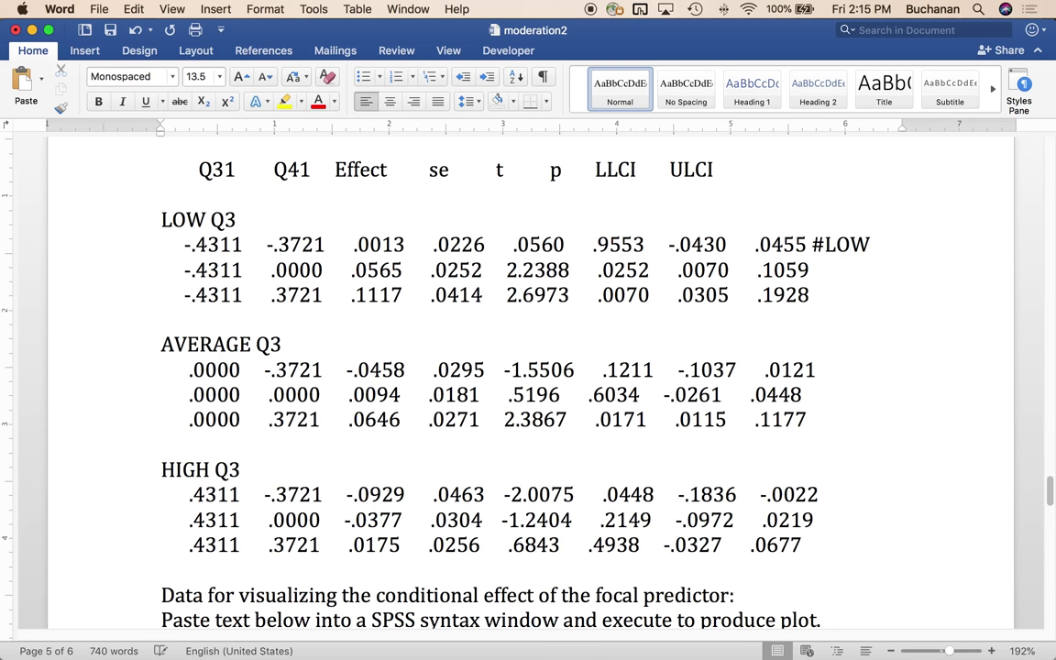
{"action": "type", "text": " Q4"}
{"action": "left_click", "coordinate": [814, 269]}
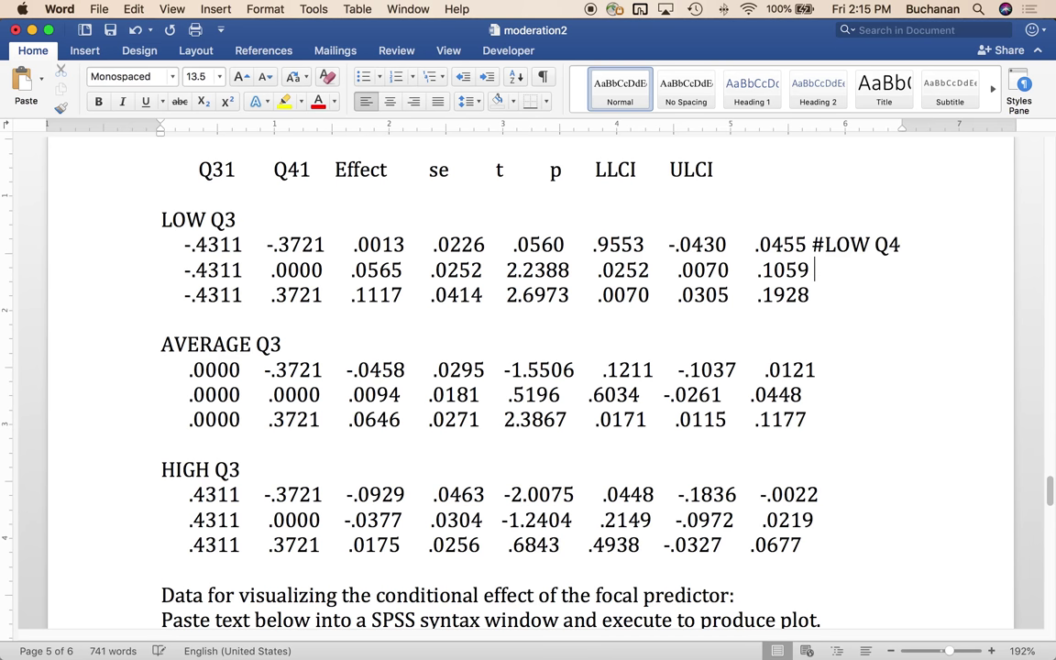
{"action": "type", "text": "# A"}
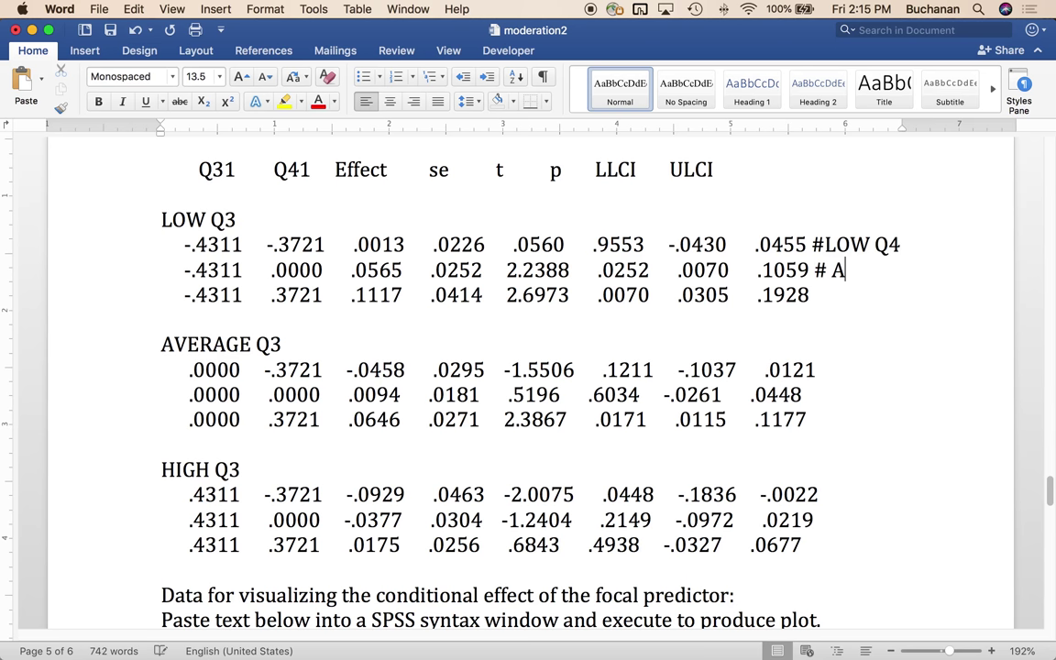
{"action": "type", "text": "VG Q4"}
- Remove the stray space in the AVG Q4 note and add #HIG Q4 to the third row
{"action": "key", "text": "Down"}
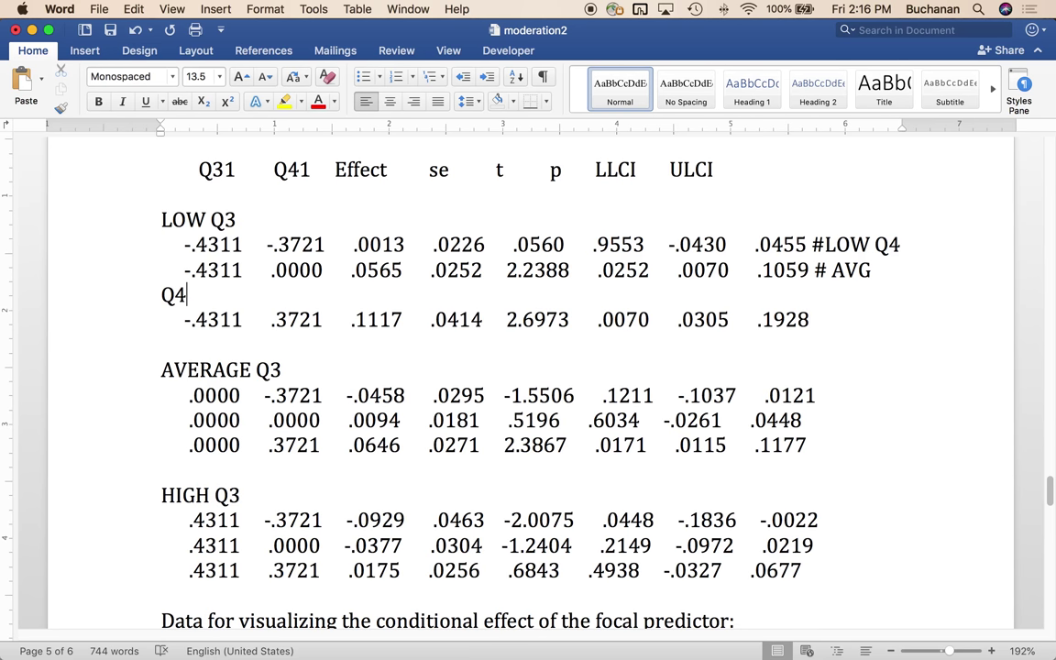
{"action": "key", "text": "Right"}
{"action": "key", "text": "Right"}
{"action": "key", "text": "Delete"}
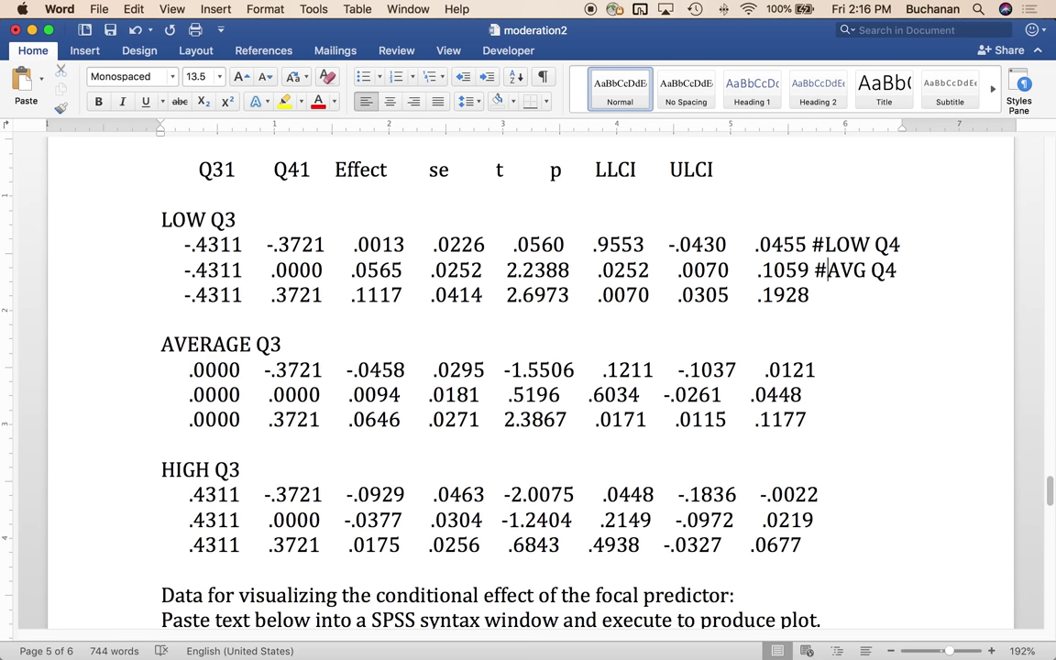
{"action": "key", "text": "Down"}
{"action": "type", "text": "#HIG Q"}
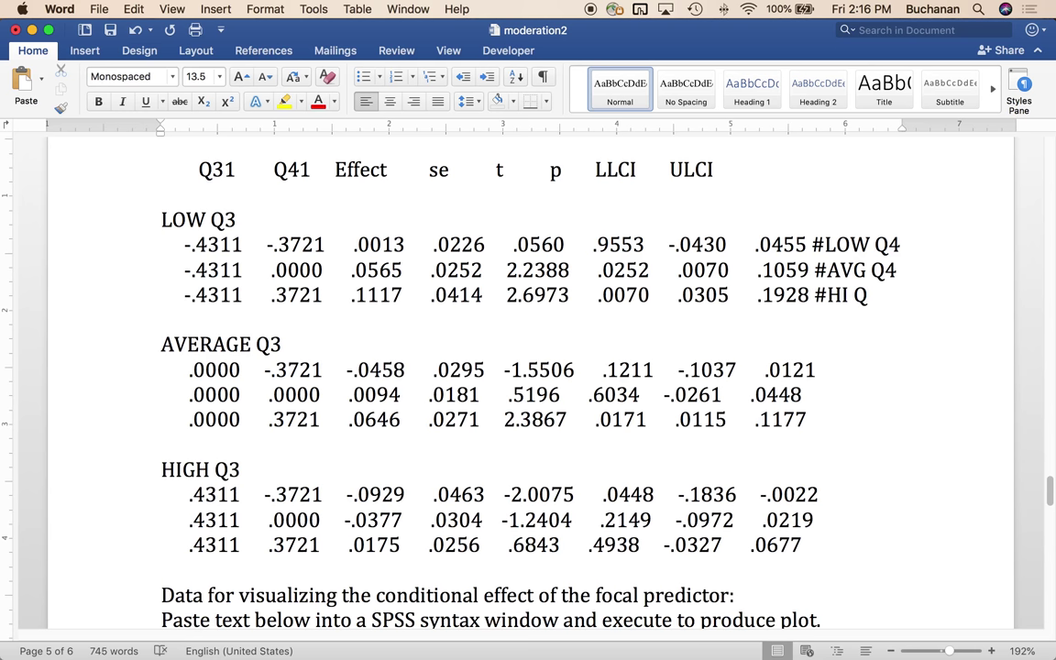
{"action": "type", "text": "4"}
{"action": "key", "text": "Left"}
{"action": "key", "text": "Left"}
{"action": "key", "text": "Left"}
{"action": "type", "text": "GS"}
{"action": "key", "text": "BackSpace"}
{"action": "type", "text": "H"}
{"action": "key", "text": "BackSpace"}
{"action": "type", "text": "H"}
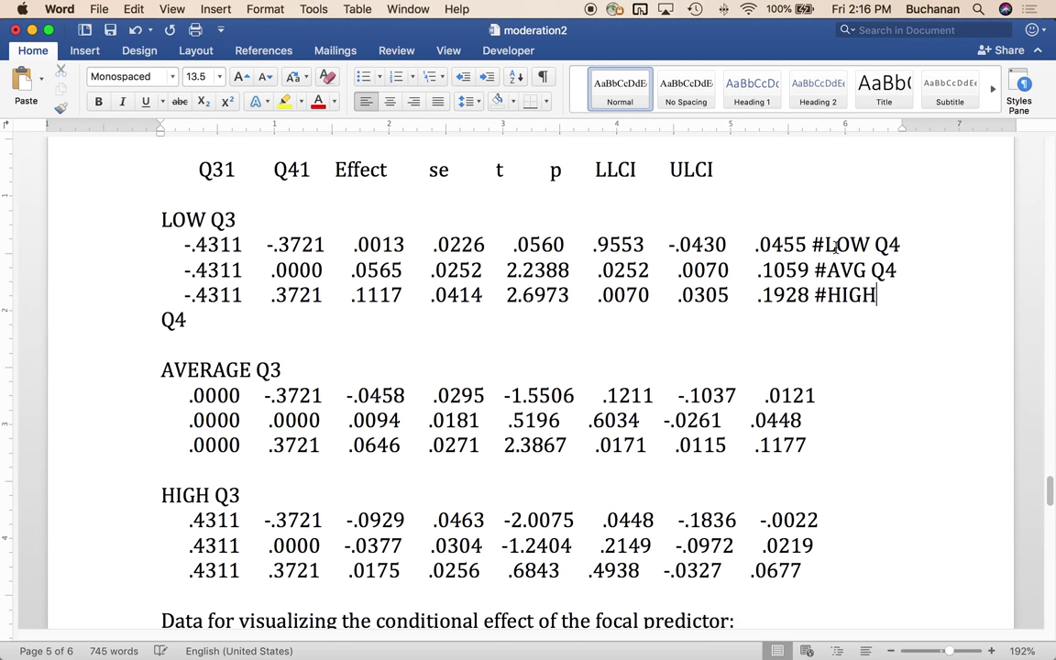
{"action": "key", "text": "BackSpace"}
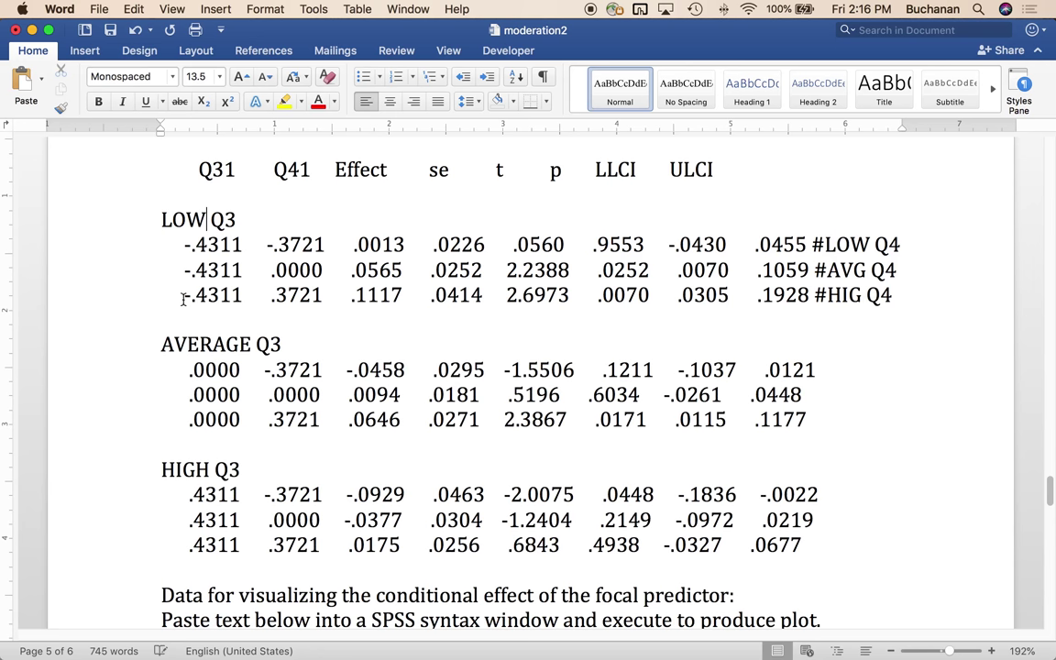
{"action": "left_click", "coordinate": [172, 342]}
{"action": "left_click", "coordinate": [849, 243]}
{"action": "left_click", "coordinate": [840, 294]}
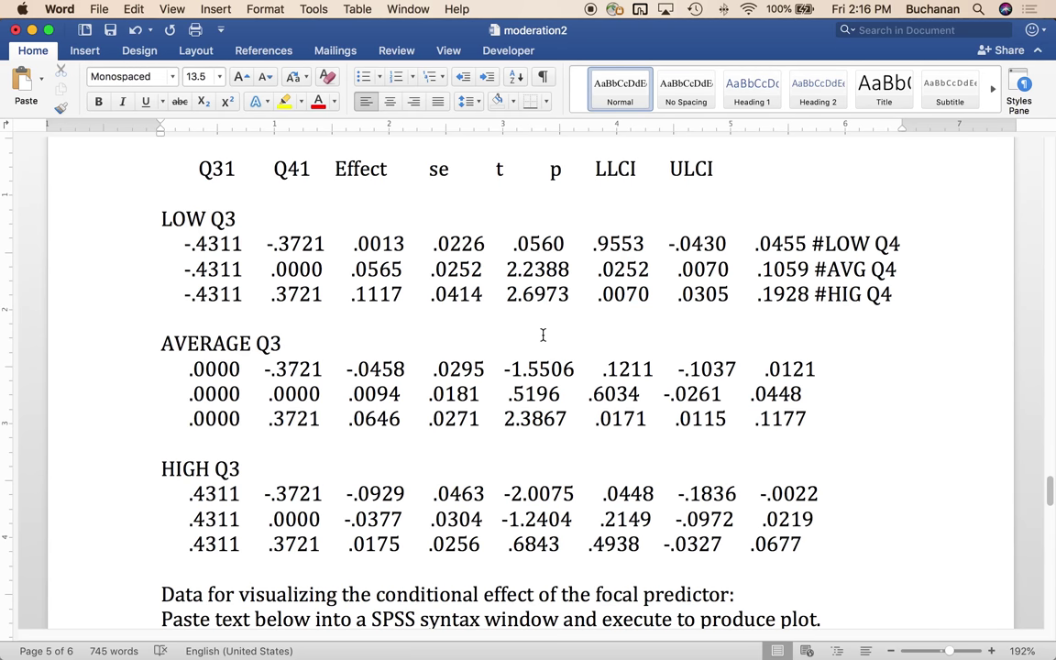
{"action": "scroll", "coordinate": [543, 335], "scroll_direction": "down", "scroll_amount": 12}
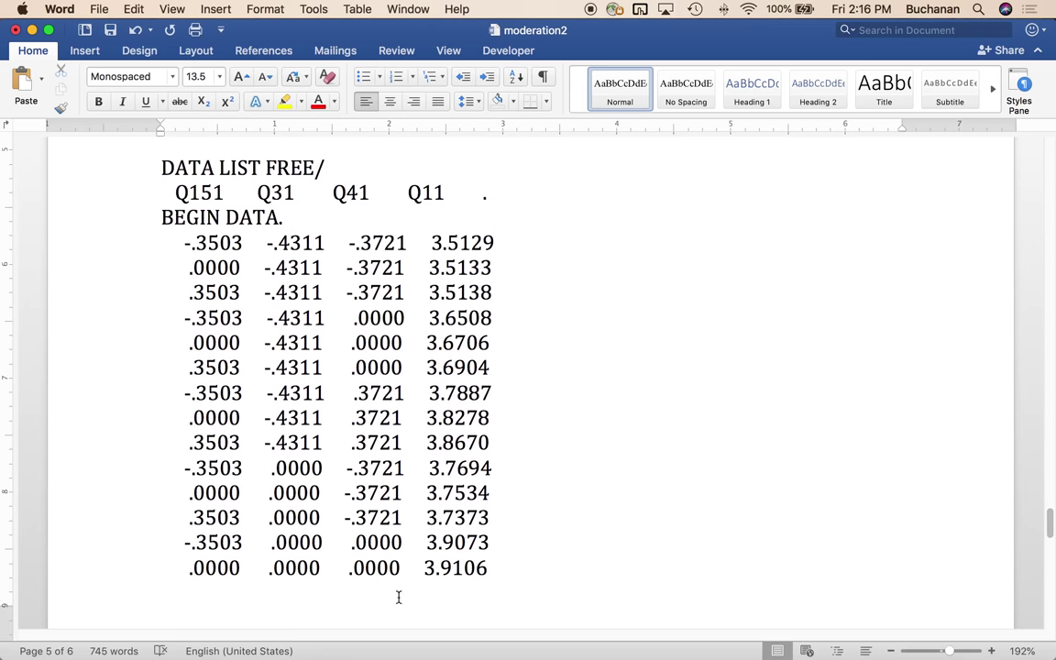
{"action": "scroll", "coordinate": [514, 321], "scroll_direction": "up", "scroll_amount": 13}
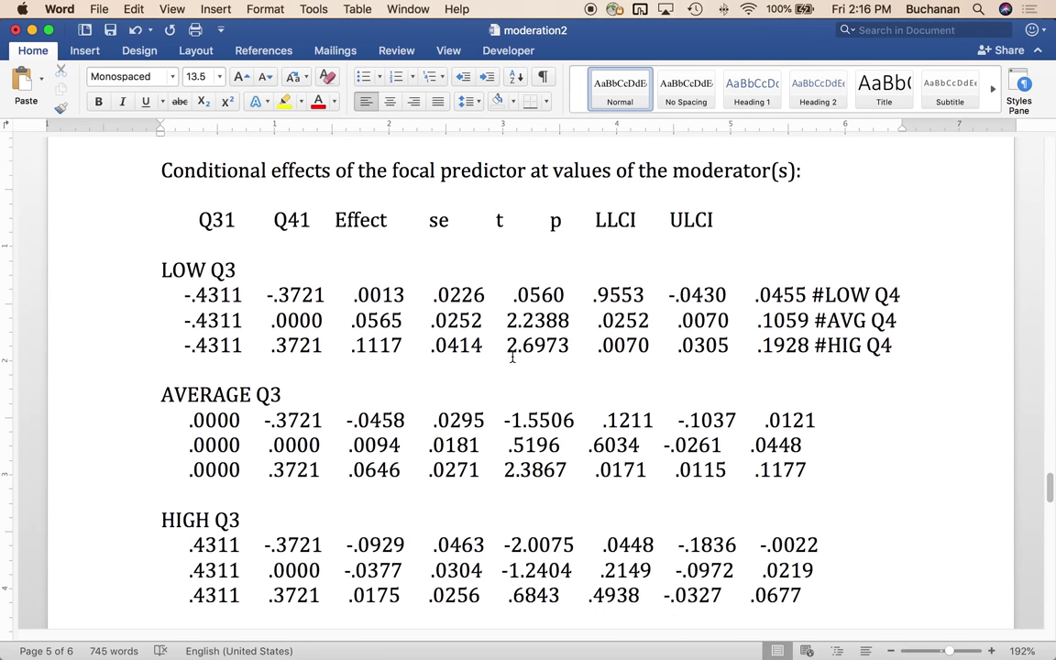
{"action": "scroll", "coordinate": [512, 357], "scroll_direction": "down", "scroll_amount": 1}
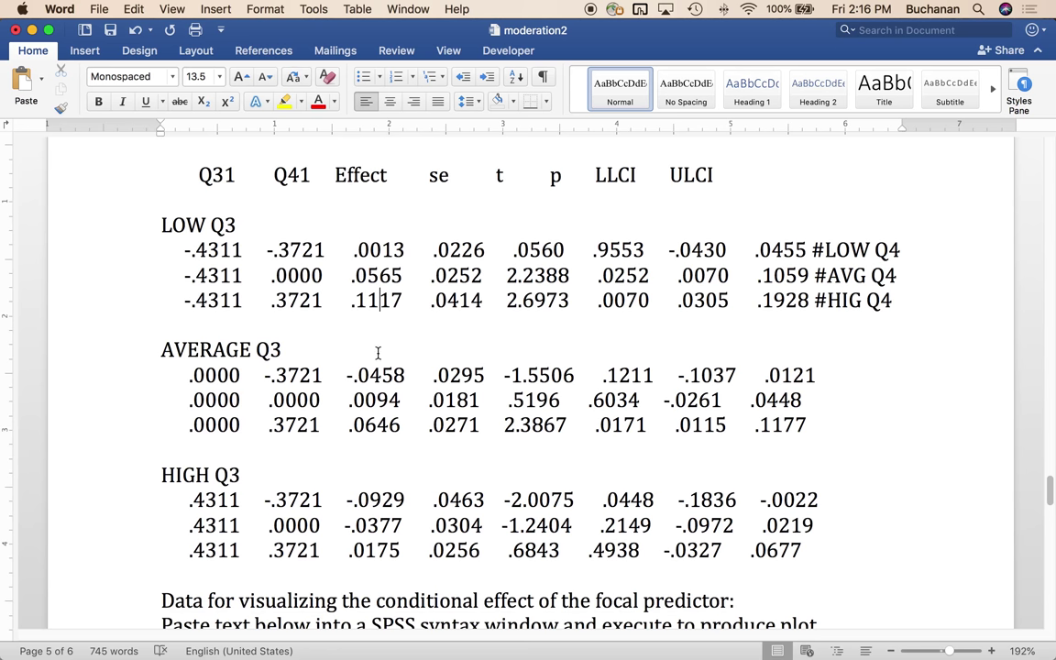
{"action": "left_click", "coordinate": [378, 300]}
{"action": "left_click_drag", "start_coordinate": [158, 225], "coordinate": [247, 225]}
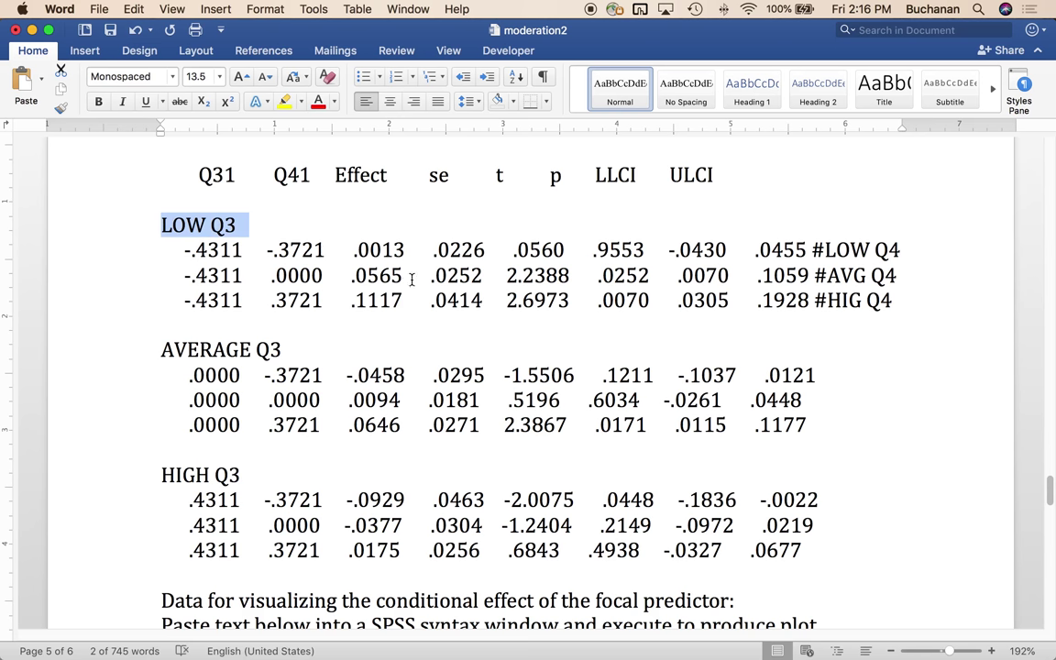
{"action": "left_click", "coordinate": [383, 250]}
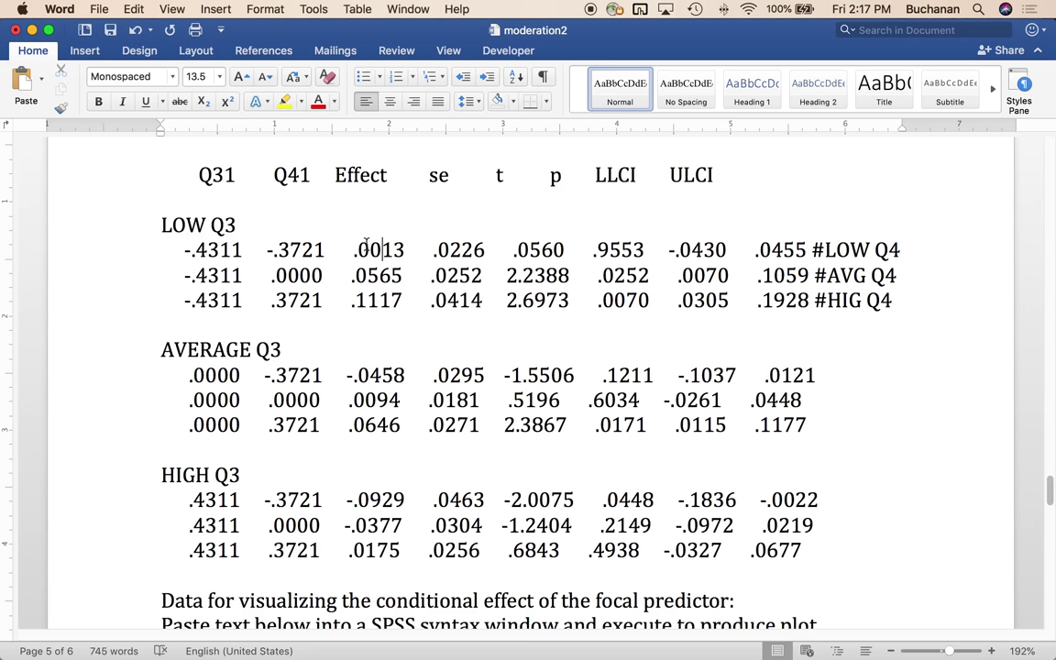
{"action": "left_click_drag", "start_coordinate": [349, 249], "coordinate": [403, 300]}
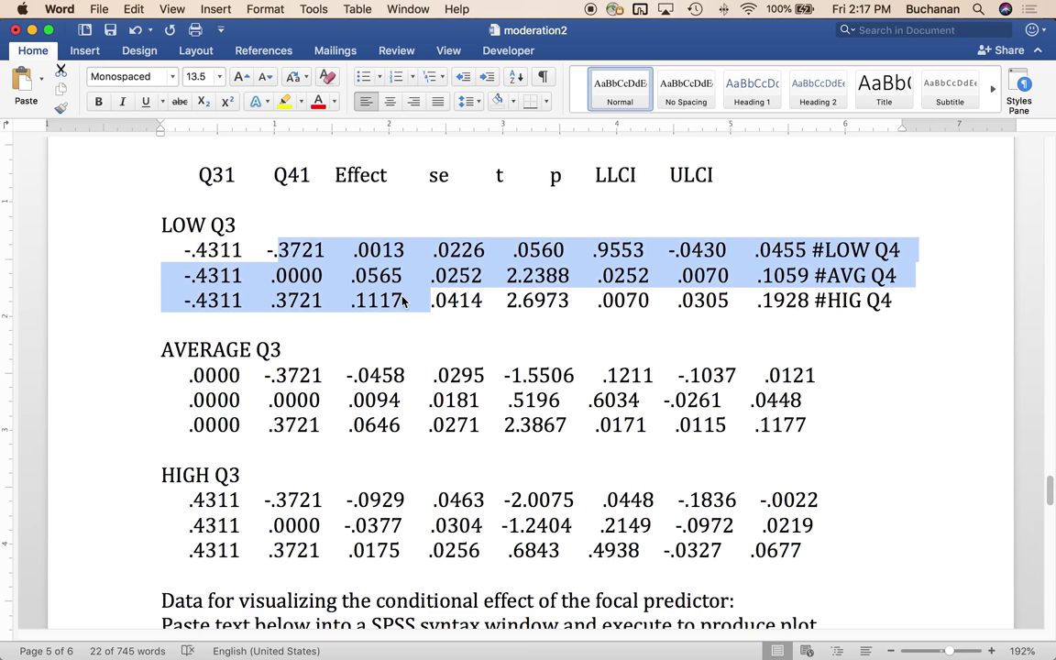
- Below the LOW Q3 rows, write 'At low exam fairness ratings, increasing grading fairness ratings lead to increasing grades predicting overall course rating.'
{"action": "left_click", "coordinate": [162, 324]}
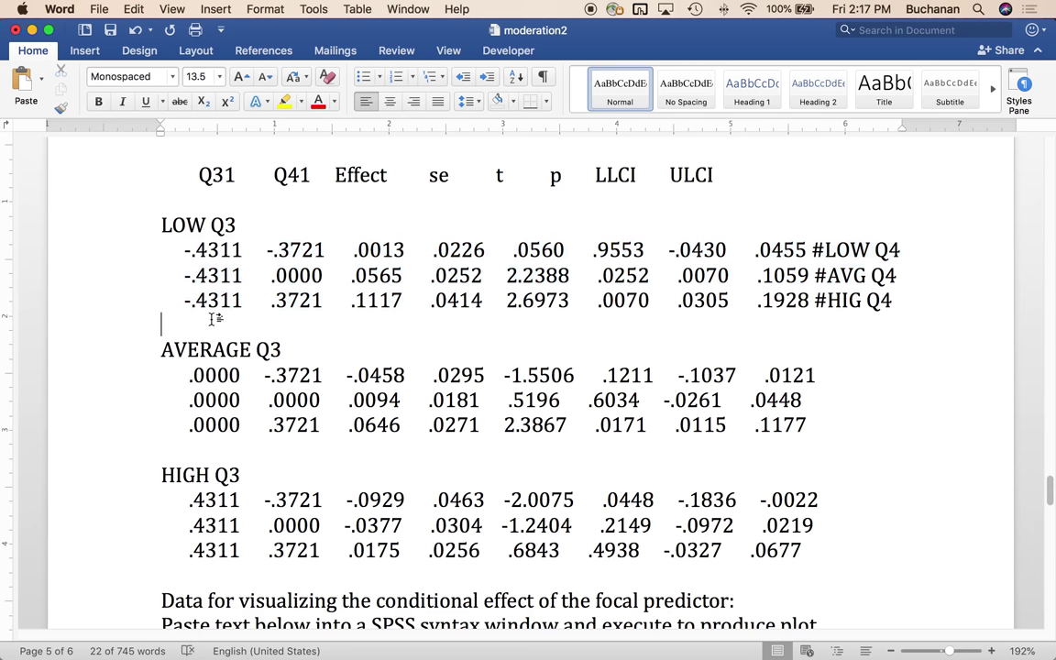
{"action": "key", "text": "Return"}
{"action": "key", "text": "Return"}
{"action": "key", "text": "Up"}
{"action": "type", "text": "At low "}
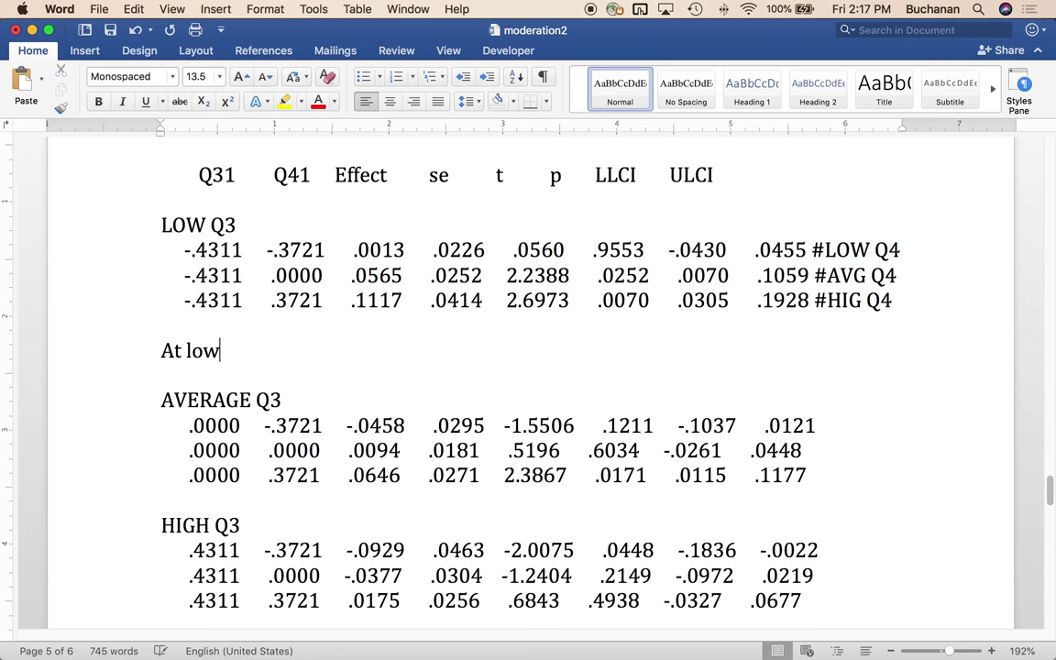
{"action": "type", "text": "exam fa"}
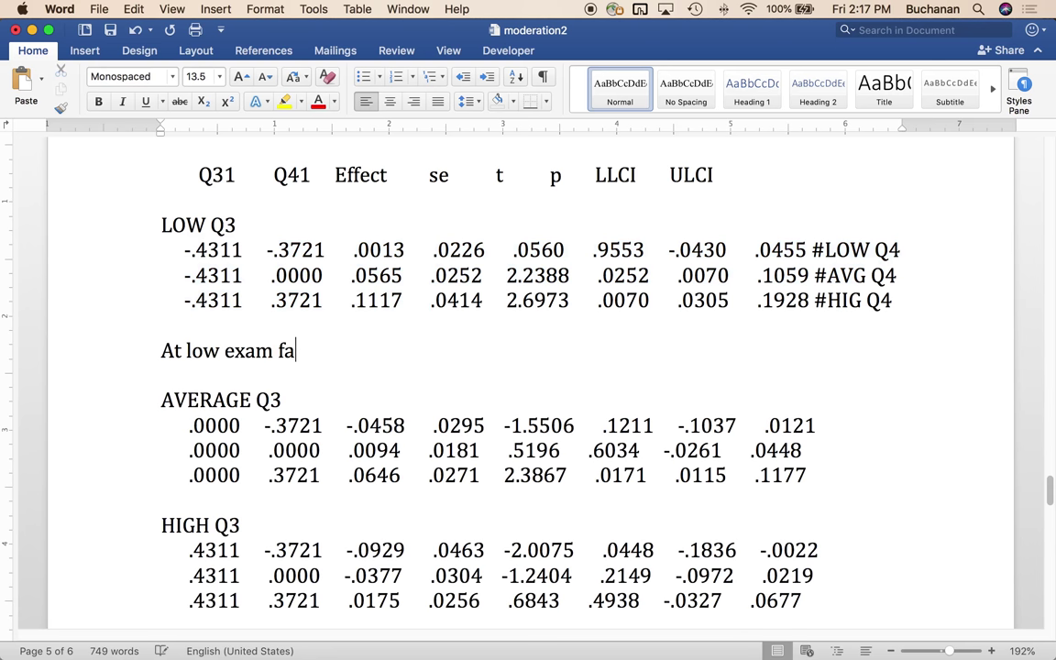
{"action": "key", "text": "BackSpace"}
{"action": "key", "text": "BackSpace"}
{"action": "type", "text": "fairness r"}
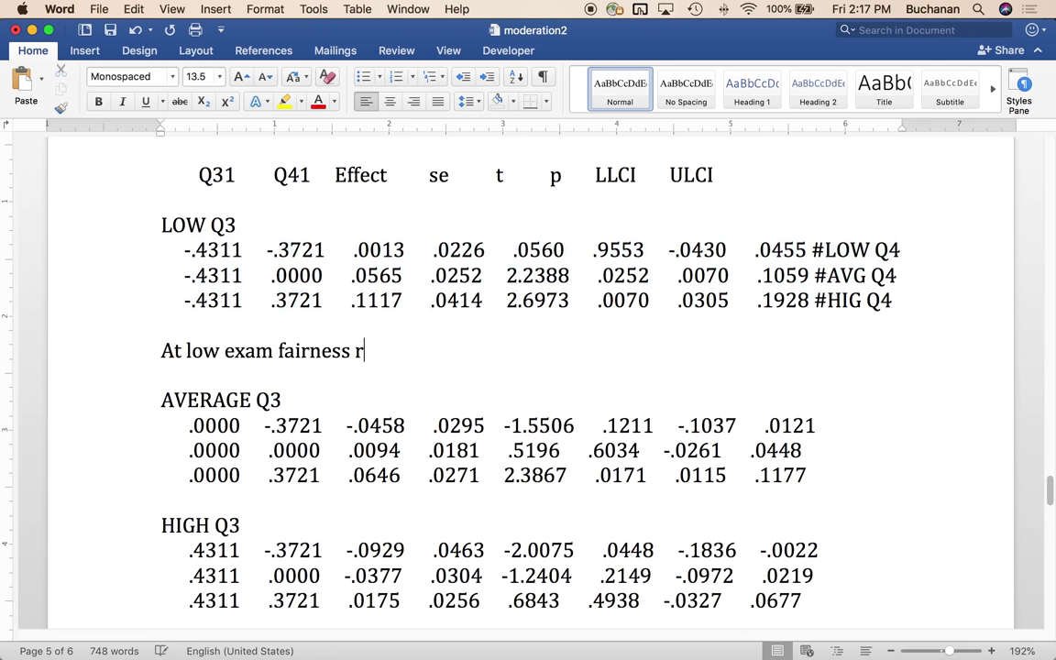
{"action": "type", "text": "atings, in"}
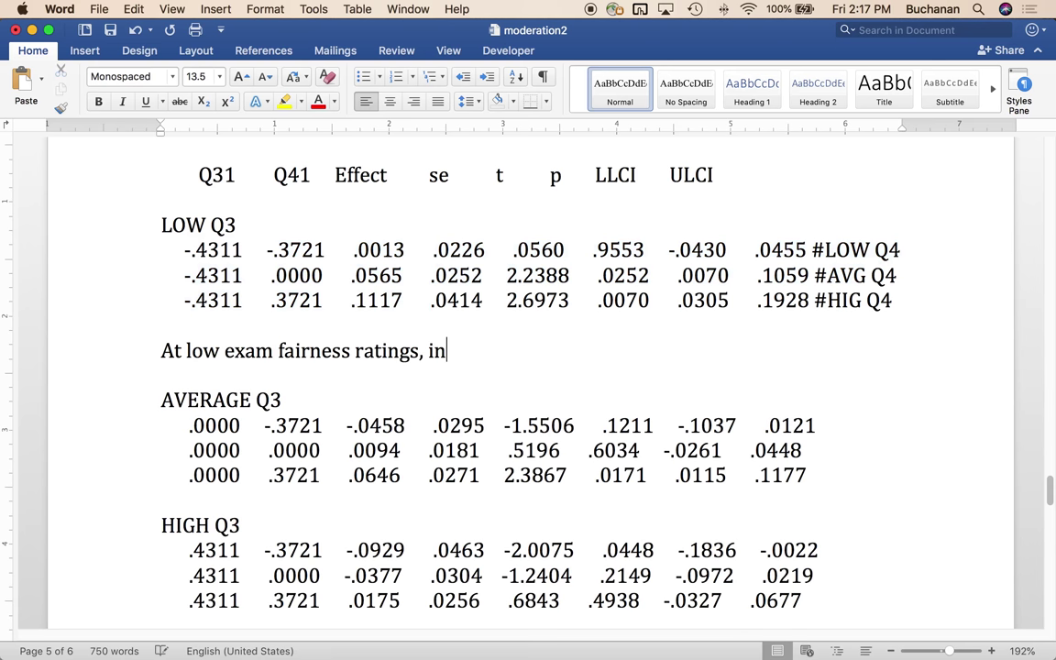
{"action": "type", "text": "creasing "}
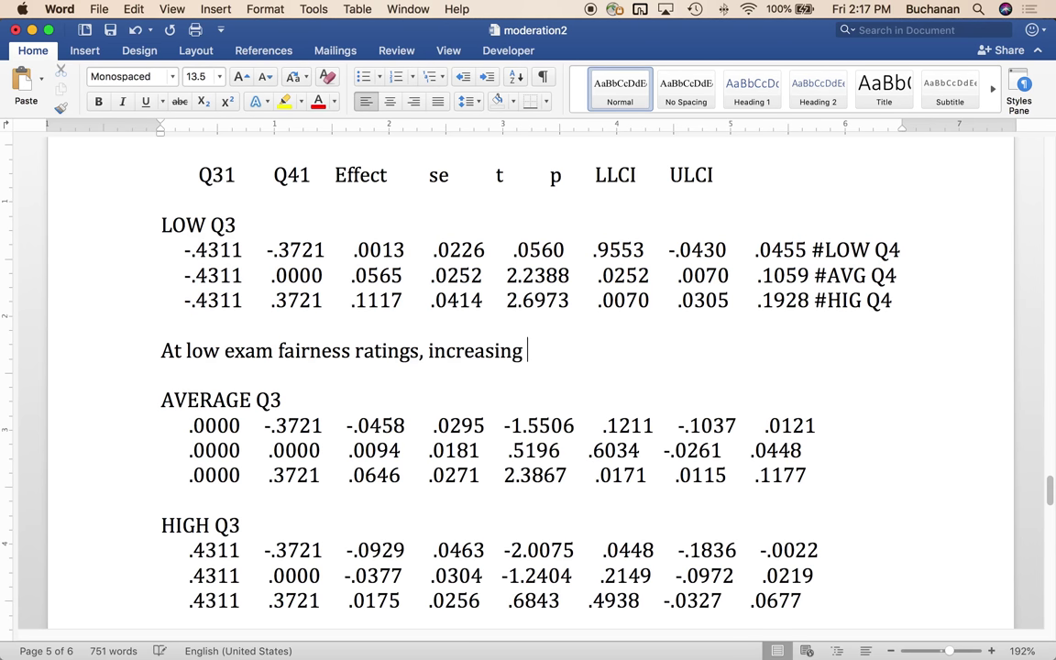
{"action": "type", "text": "ov"}
{"action": "key", "text": "BackSpace"}
{"action": "type", "text": "gra"}
{"action": "key", "text": "BackSpace"}
{"action": "key", "text": "BackSpace"}
{"action": "key", "text": "BackSpace"}
{"action": "key", "text": "BackSpace"}
{"action": "type", "text": "grading fairness ratings"}
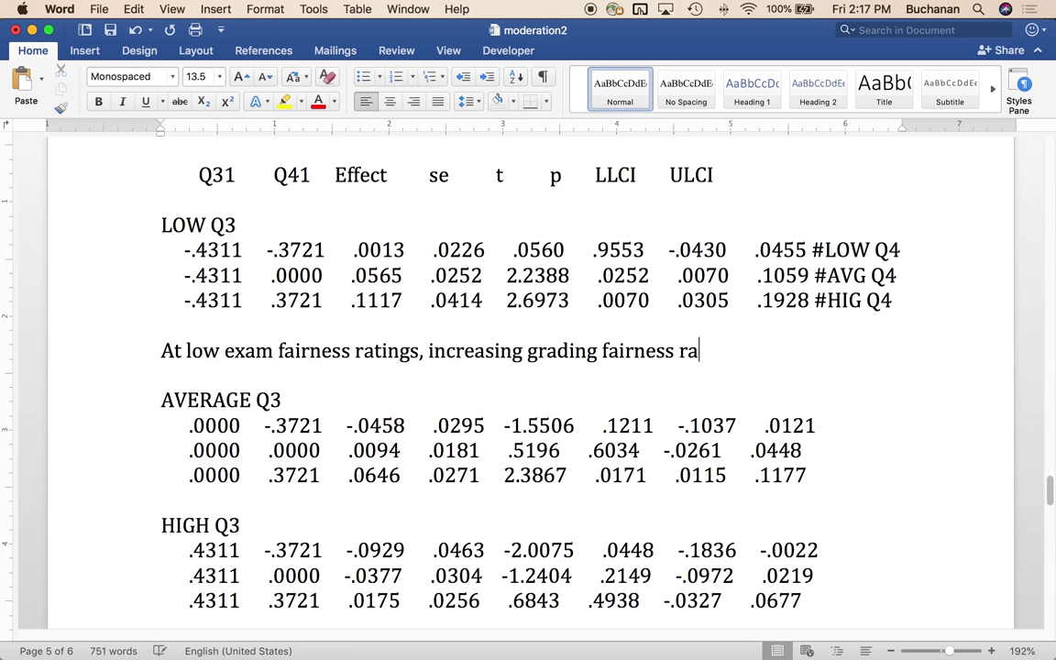
{"action": "type", "text": " lead to increase"}
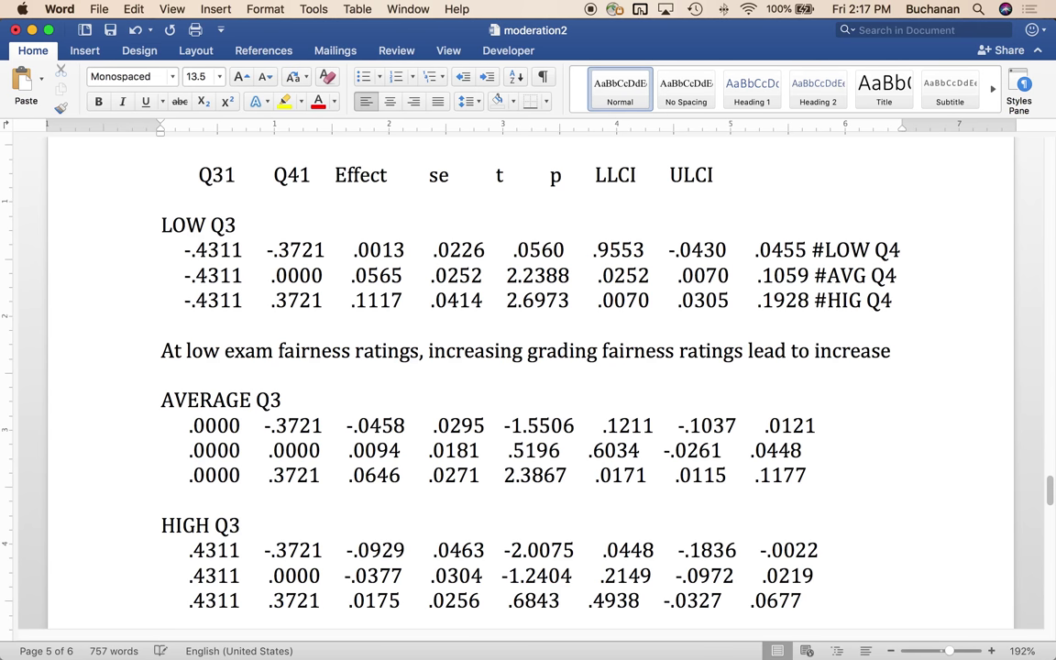
{"action": "key", "text": "BackSpace"}
{"action": "type", "text": "ing "}
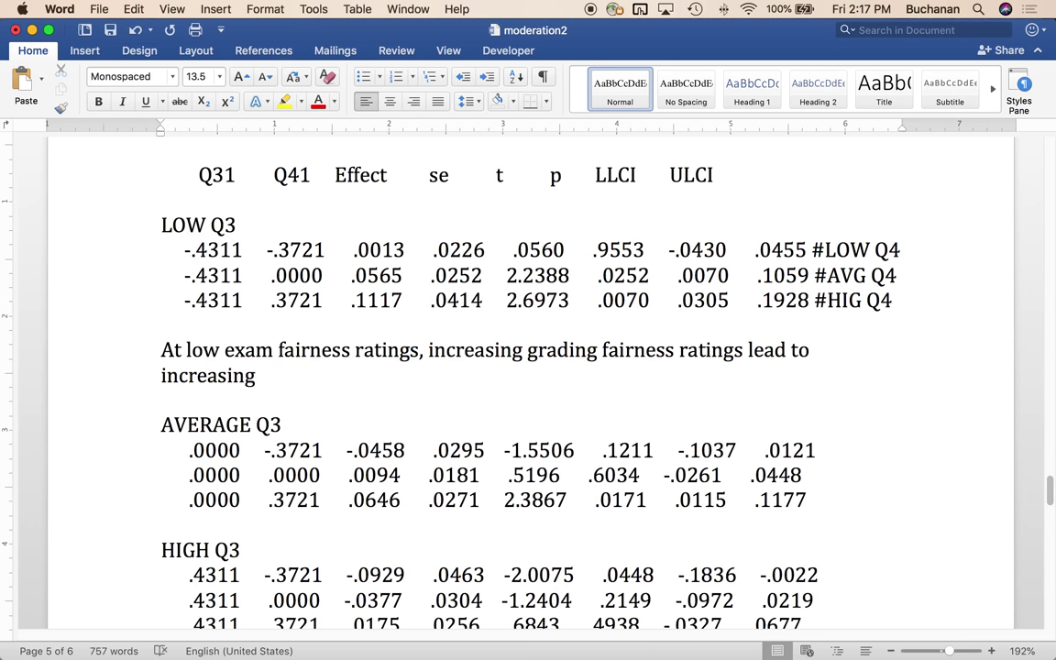
{"action": "type", "text": "grades pred"}
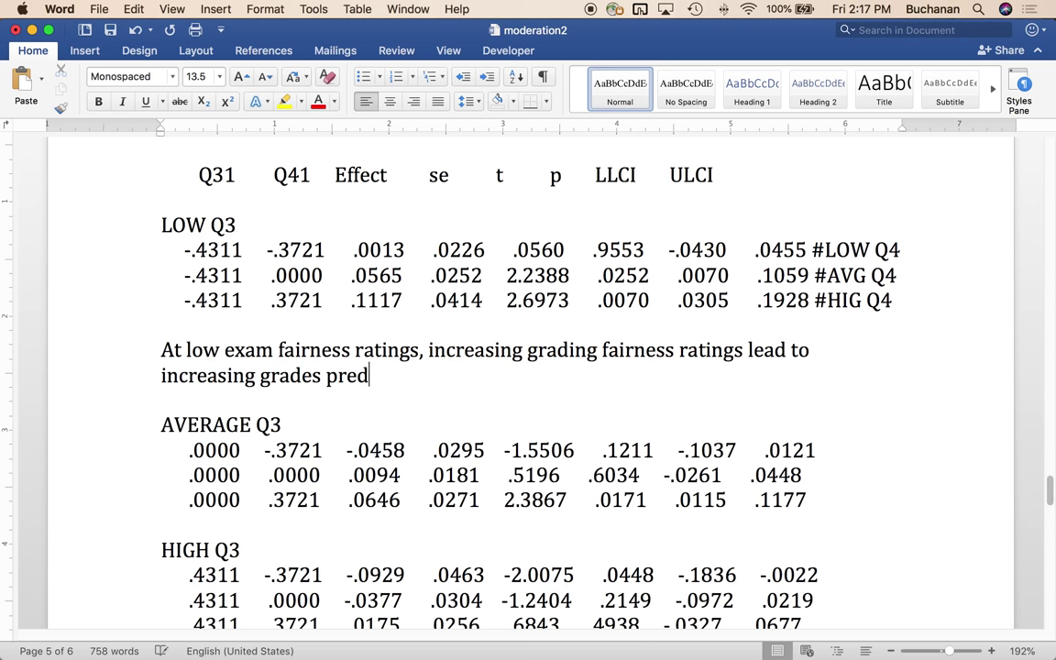
{"action": "type", "text": "icting overall cou"}
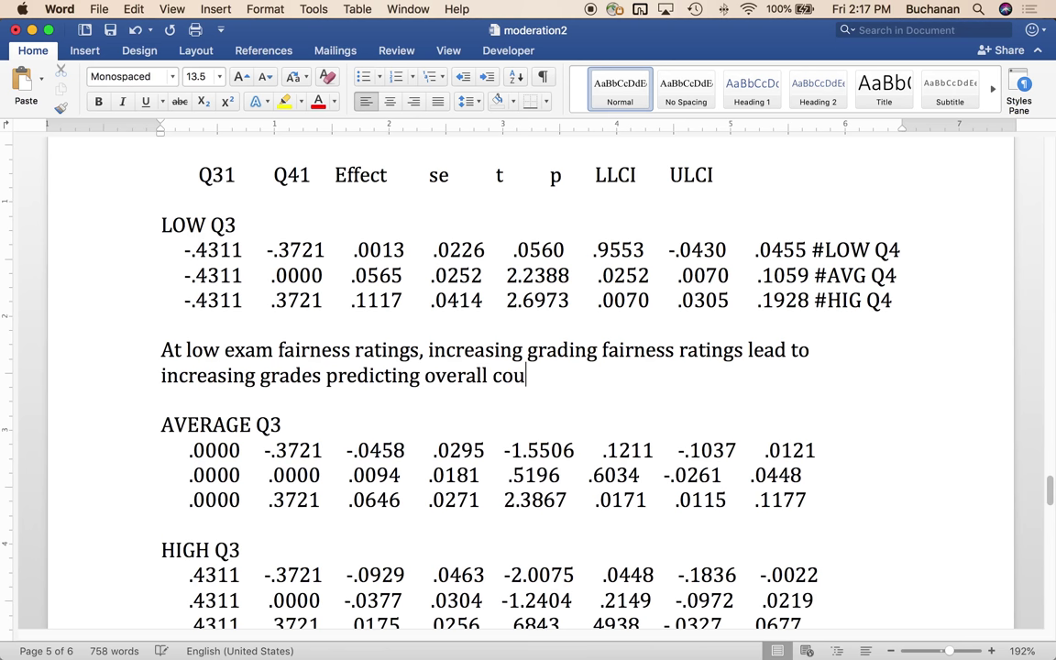
{"action": "key", "text": "BackSpace"}
{"action": "type", "text": "urse rating."}
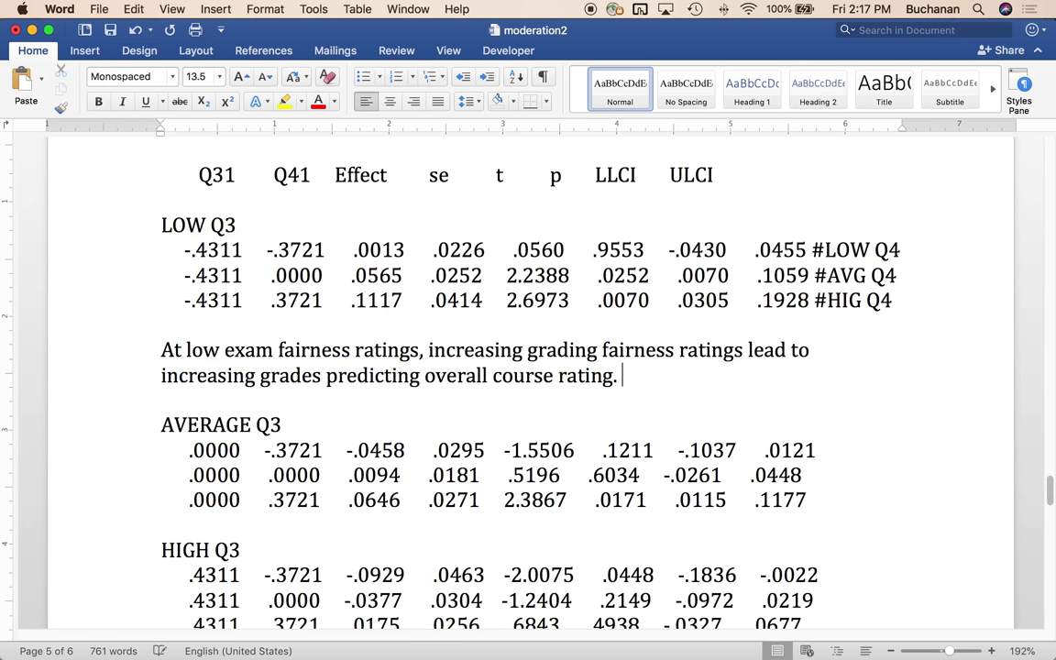
- On a new line, add the generic sentence 'At low M1, increasing M2, leads to X --> Y.'
{"action": "key", "text": "Return"}
{"action": "key", "text": "Return"}
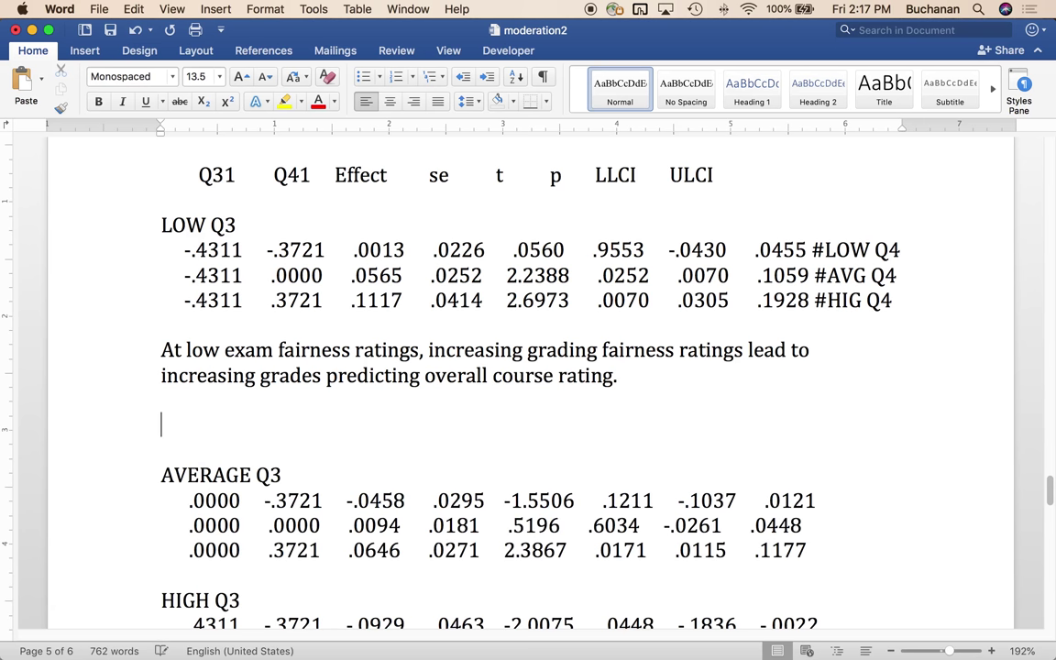
{"action": "type", "text": "At low "}
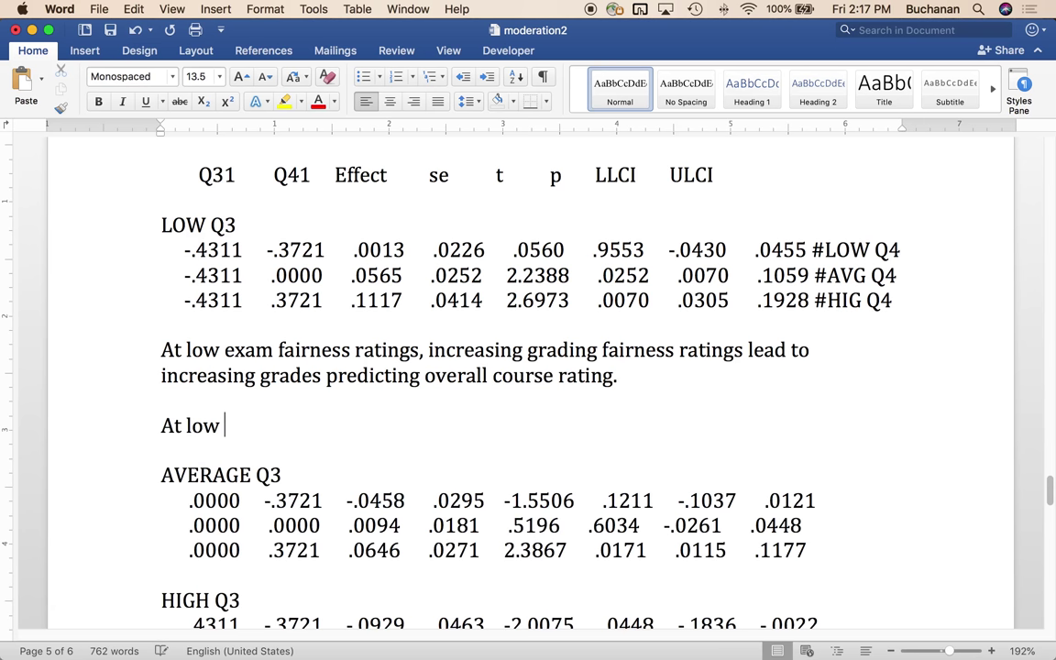
{"action": "type", "text": "M1, incr"}
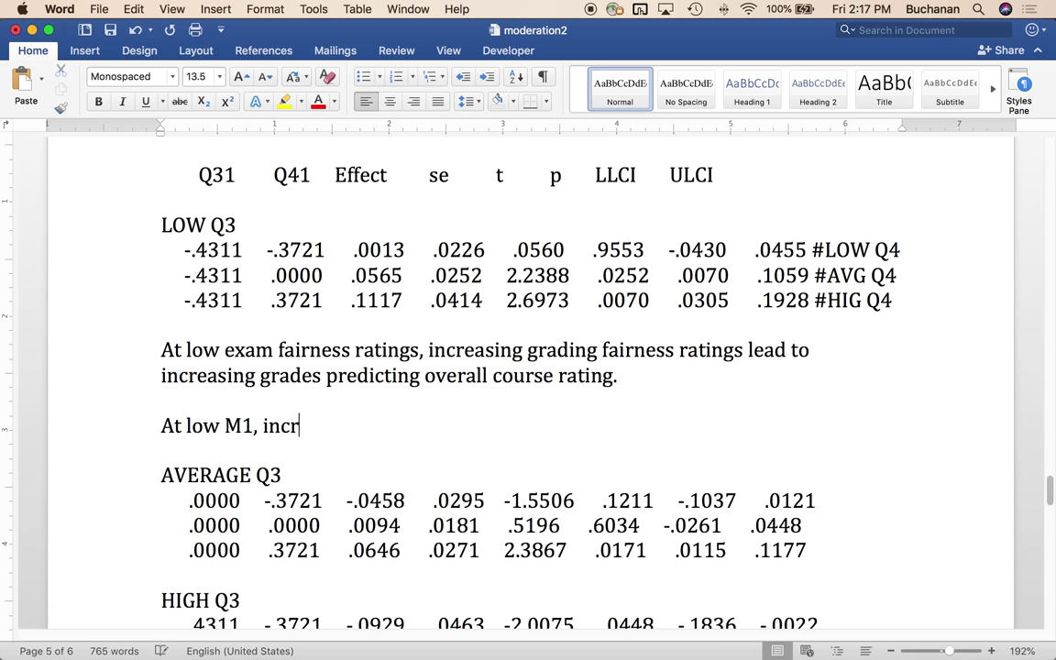
{"action": "type", "text": "easing M2, "}
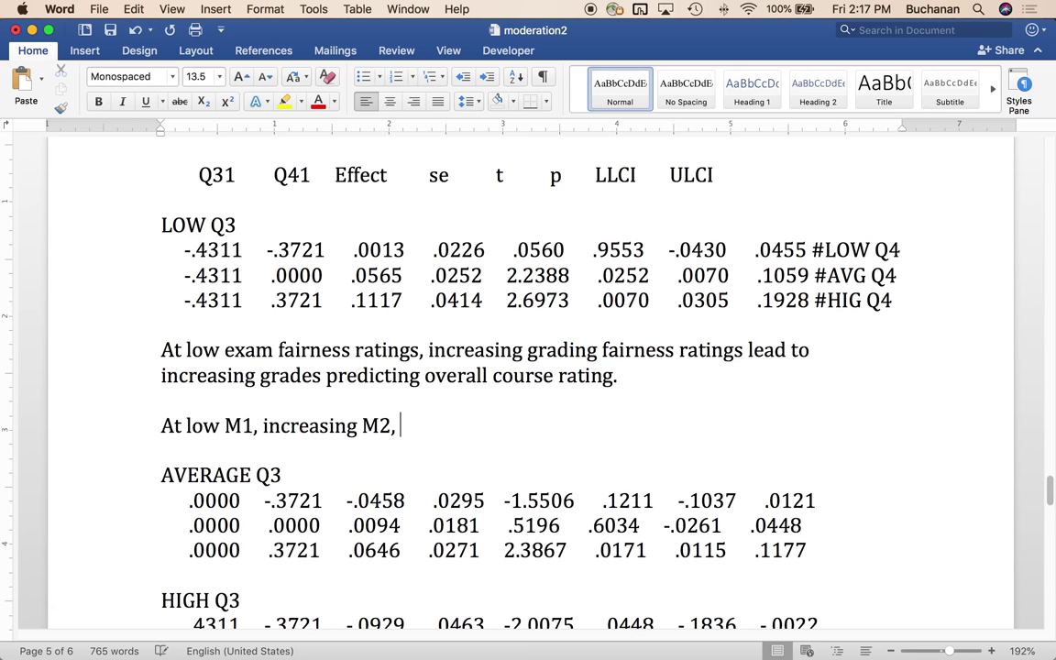
{"action": "type", "text": "leads to "}
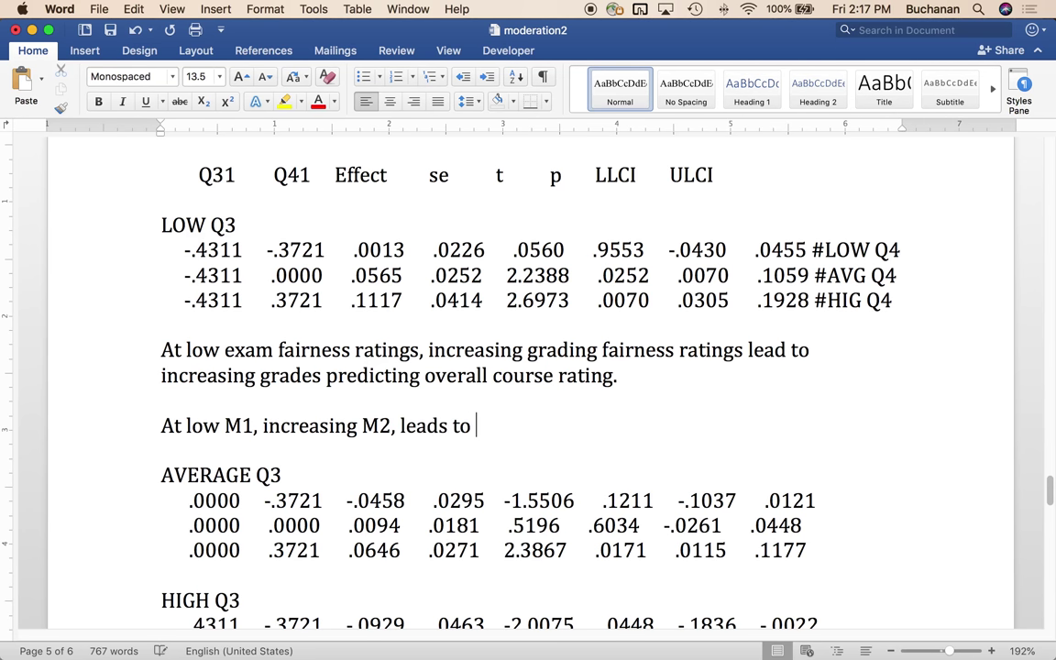
{"action": "type", "text": "X --> y"}
{"action": "key", "text": "BackSpace"}
{"action": "type", "text": "Y."}
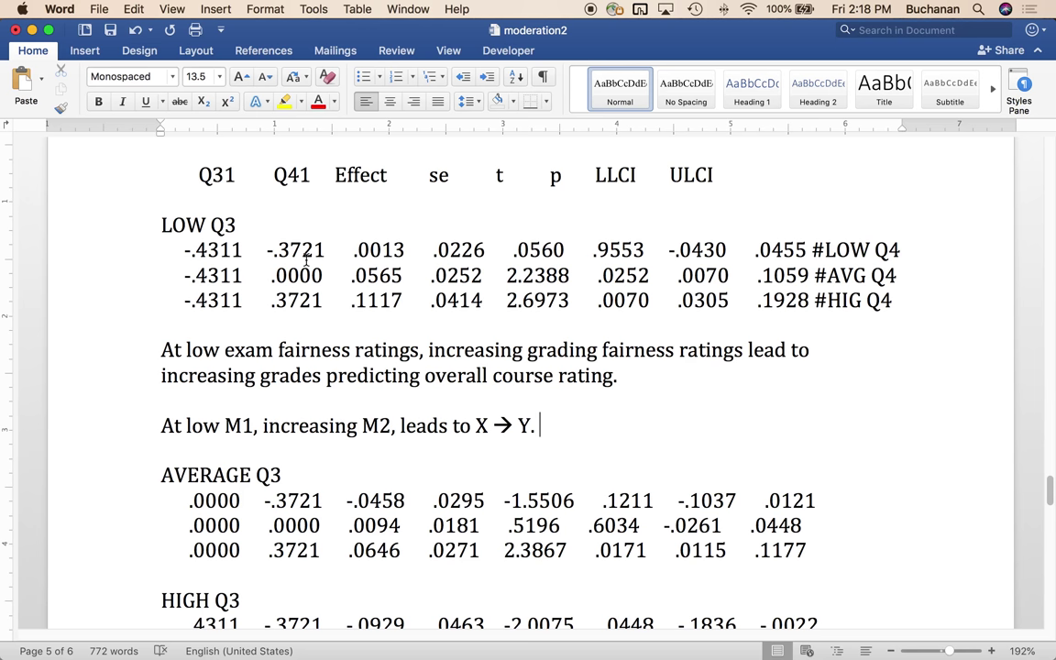
{"action": "left_click_drag", "start_coordinate": [355, 249], "coordinate": [645, 245]}
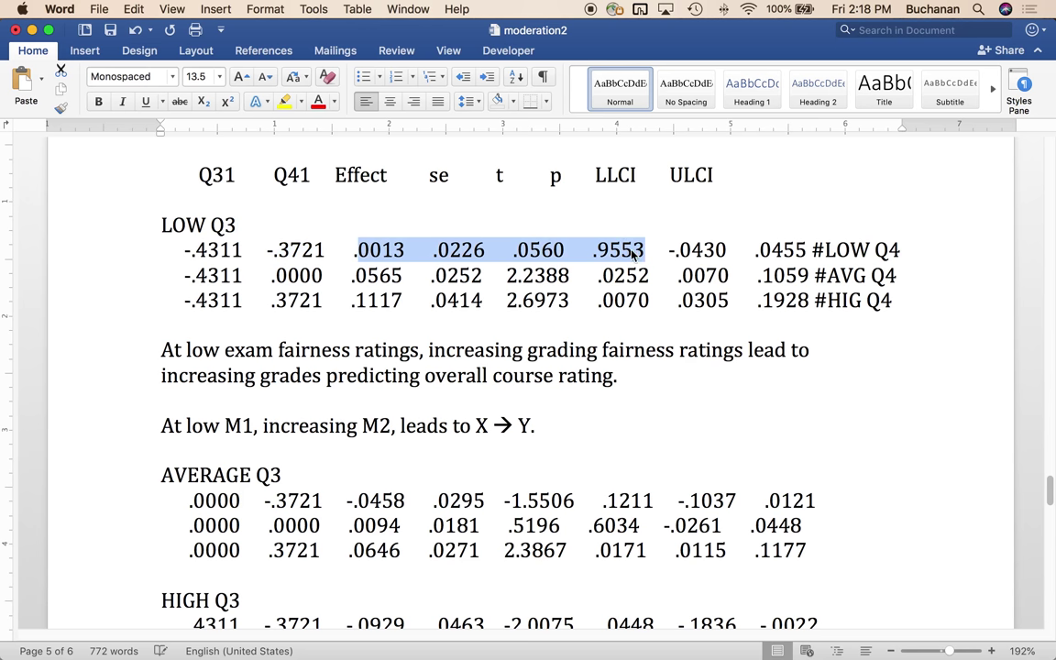
{"action": "left_click", "coordinate": [632, 249]}
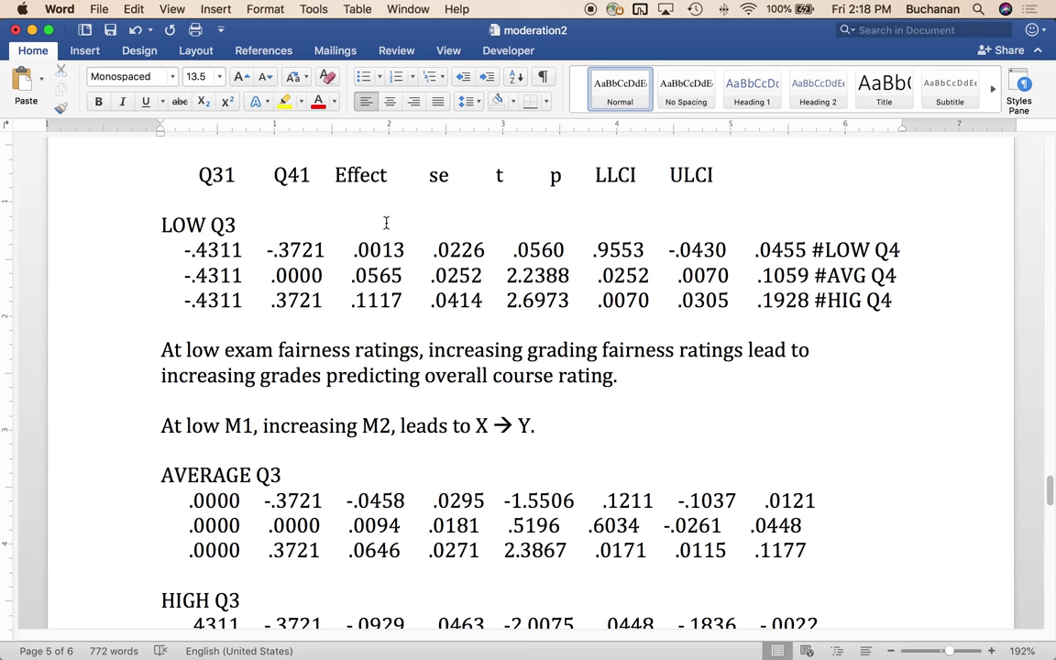
{"action": "left_click_drag", "start_coordinate": [352, 275], "coordinate": [414, 274]}
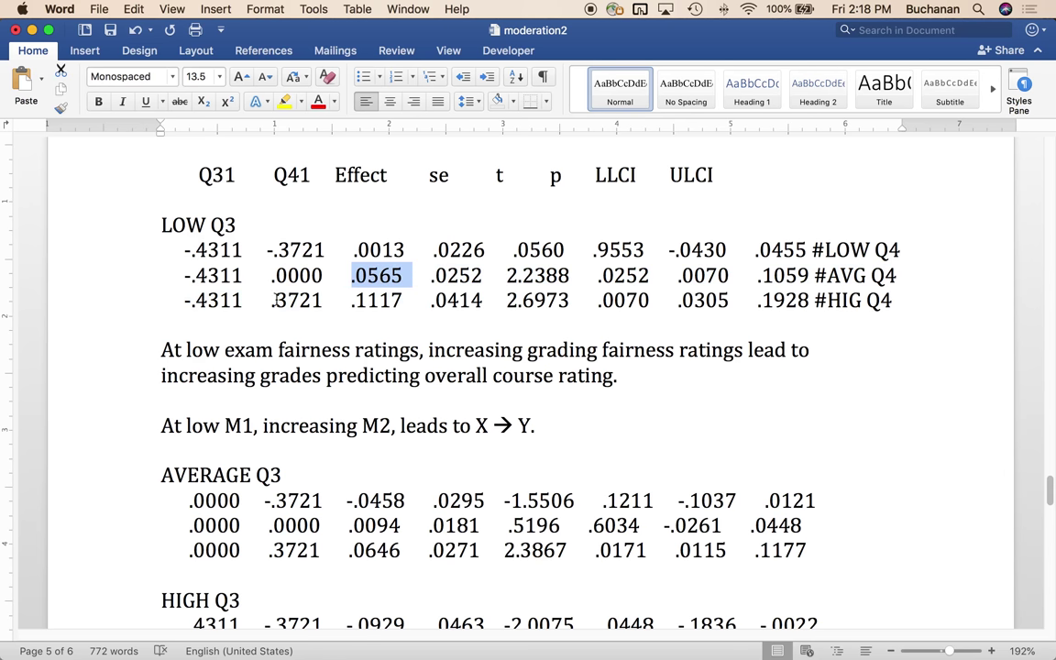
{"action": "left_click", "coordinate": [359, 275]}
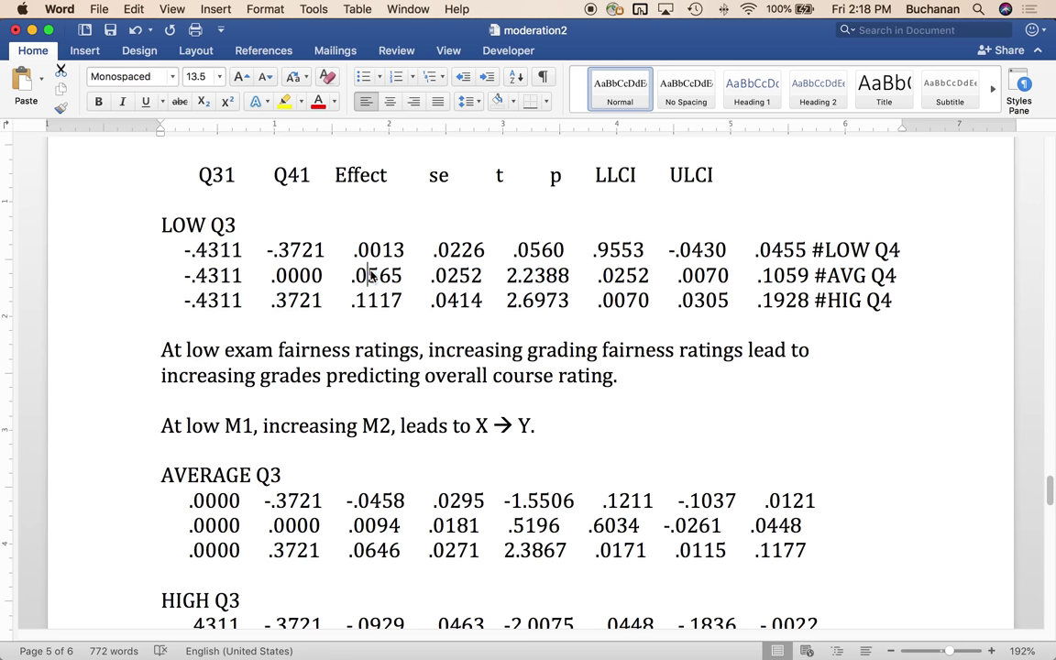
{"action": "left_click", "coordinate": [375, 302]}
{"action": "key", "text": "Down"}
{"action": "key", "text": "Right"}
{"action": "key", "text": "Right"}
{"action": "key", "text": "Right"}
{"action": "scroll", "coordinate": [723, 349], "scroll_direction": "down", "scroll_amount": 5}
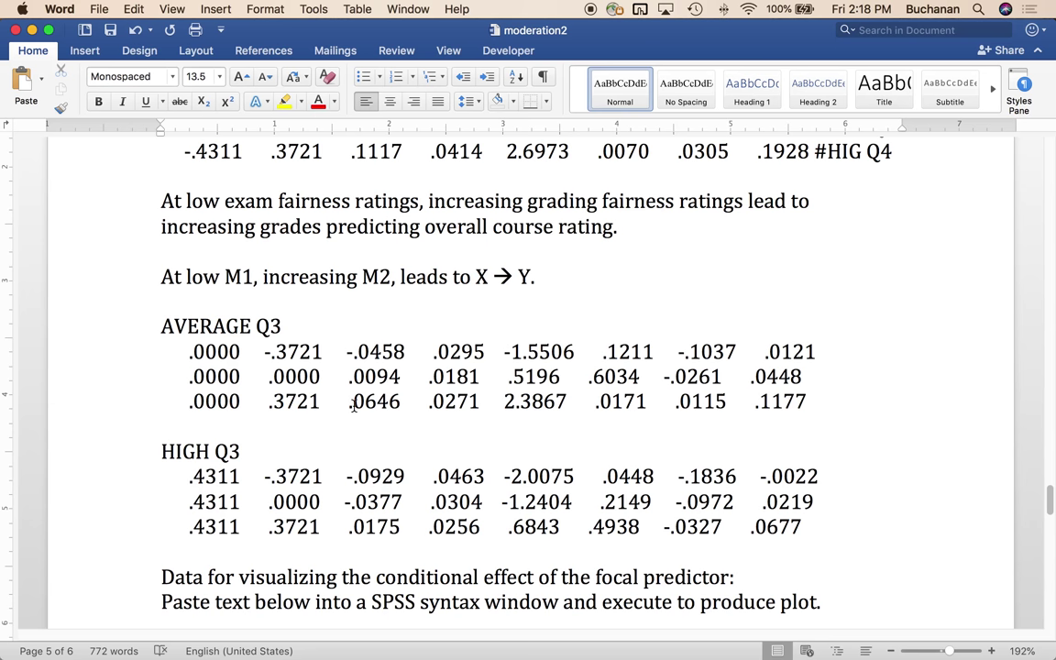
{"action": "scroll", "coordinate": [320, 364], "scroll_direction": "up", "scroll_amount": 2}
{"action": "scroll", "coordinate": [354, 407], "scroll_direction": "up", "scroll_amount": 4}
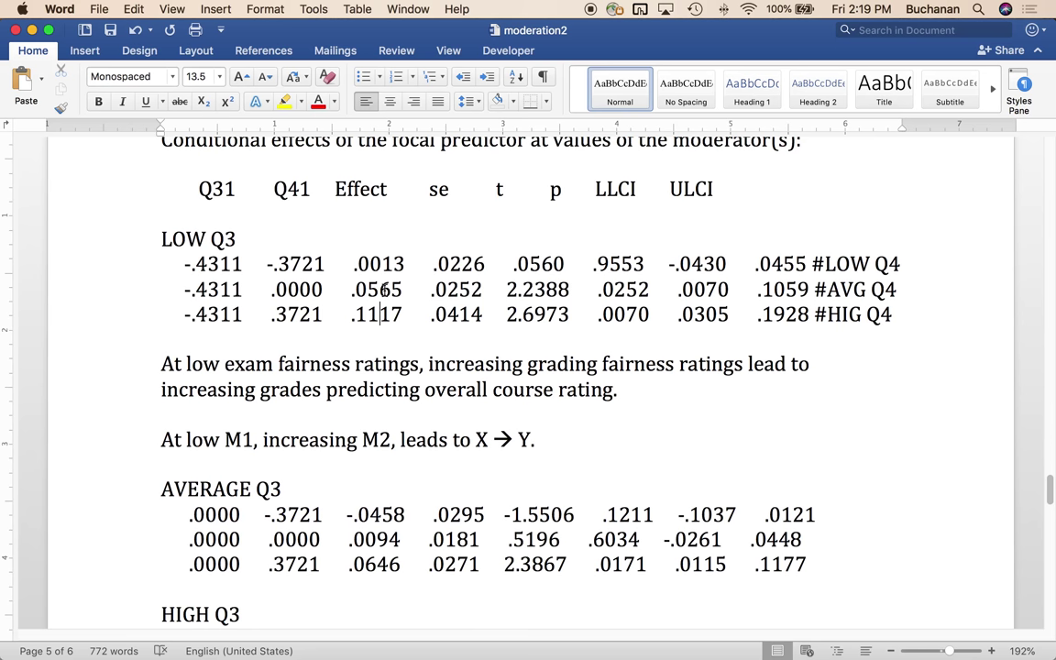
{"action": "left_click", "coordinate": [357, 264]}
{"action": "scroll", "coordinate": [369, 314], "scroll_direction": "down", "scroll_amount": 5}
{"action": "scroll", "coordinate": [369, 312], "scroll_direction": "down", "scroll_amount": 2}
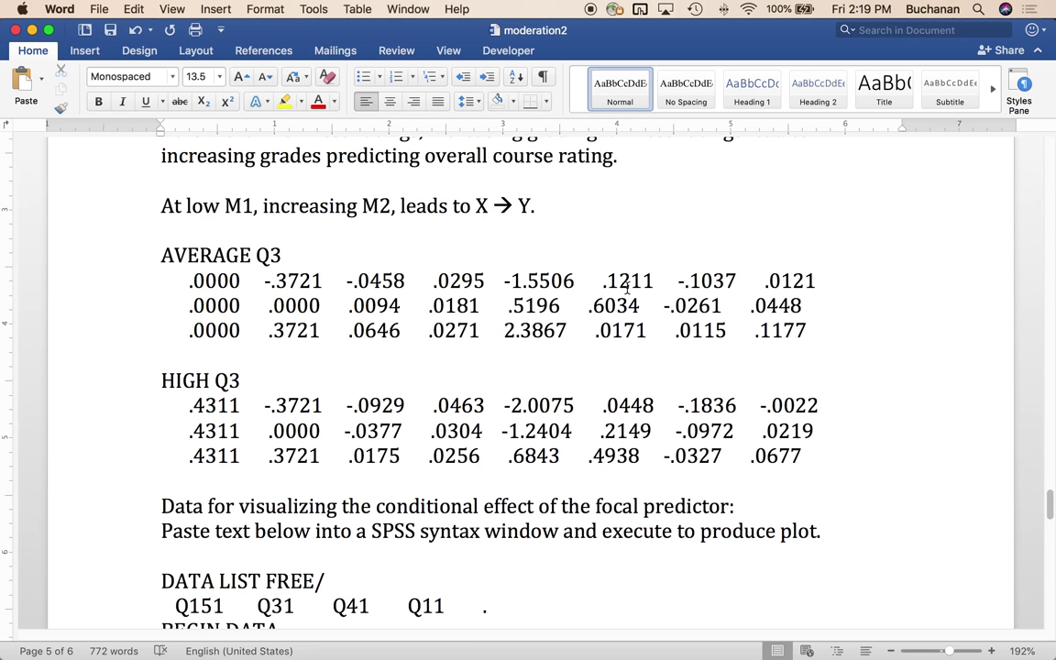
{"action": "left_click_drag", "start_coordinate": [528, 280], "coordinate": [677, 280]}
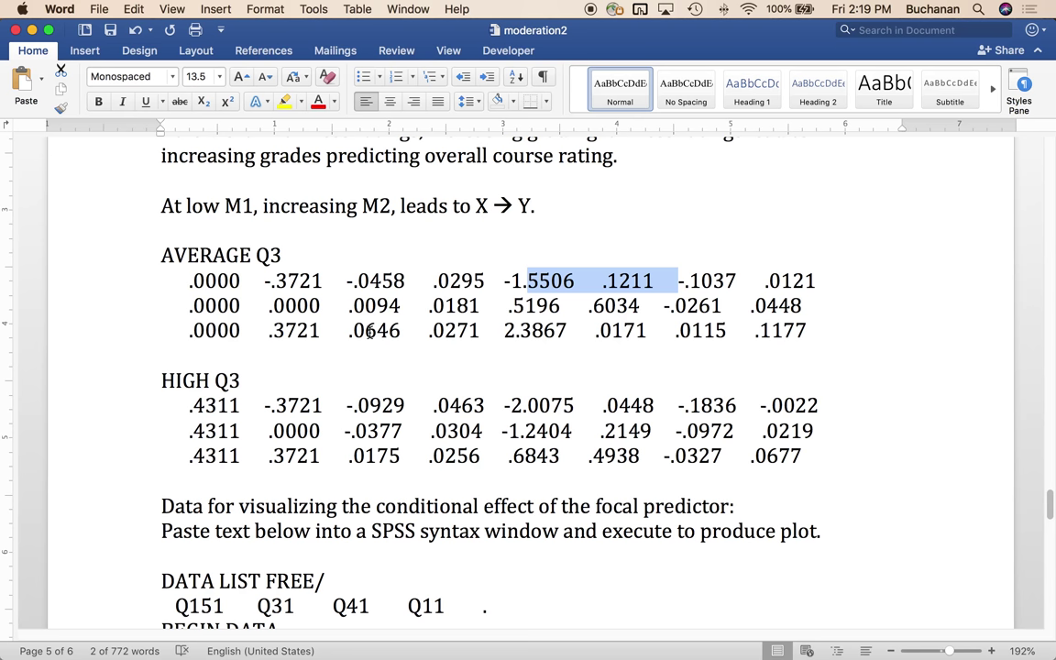
{"action": "scroll", "coordinate": [369, 333], "scroll_direction": "up", "scroll_amount": 5}
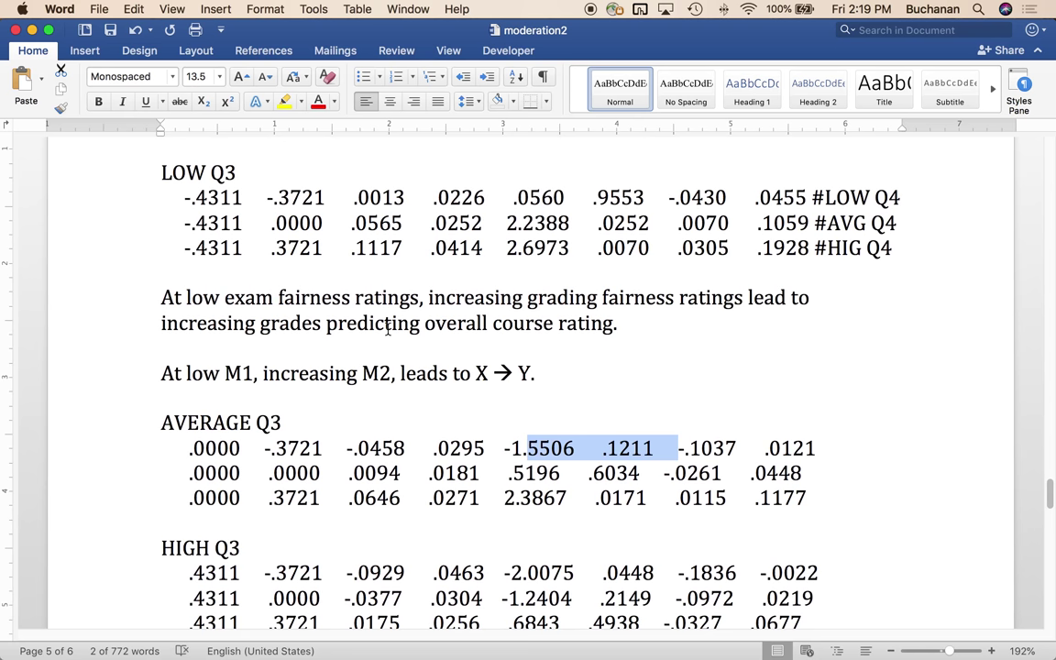
{"action": "scroll", "coordinate": [388, 328], "scroll_direction": "down", "scroll_amount": 7}
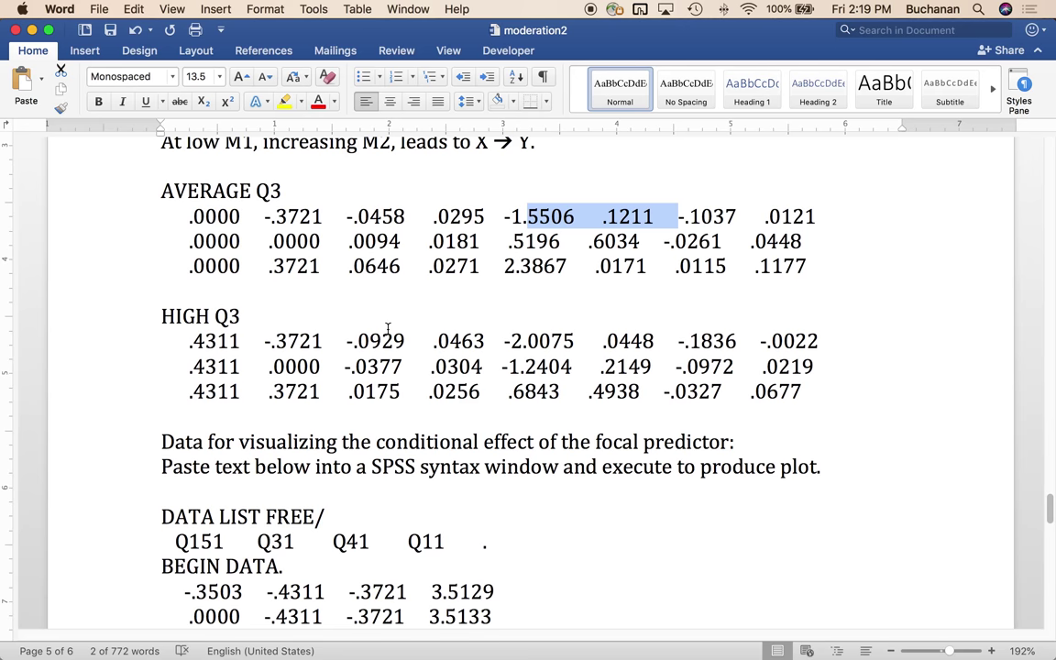
{"action": "scroll", "coordinate": [388, 328], "scroll_direction": "down", "scroll_amount": 6}
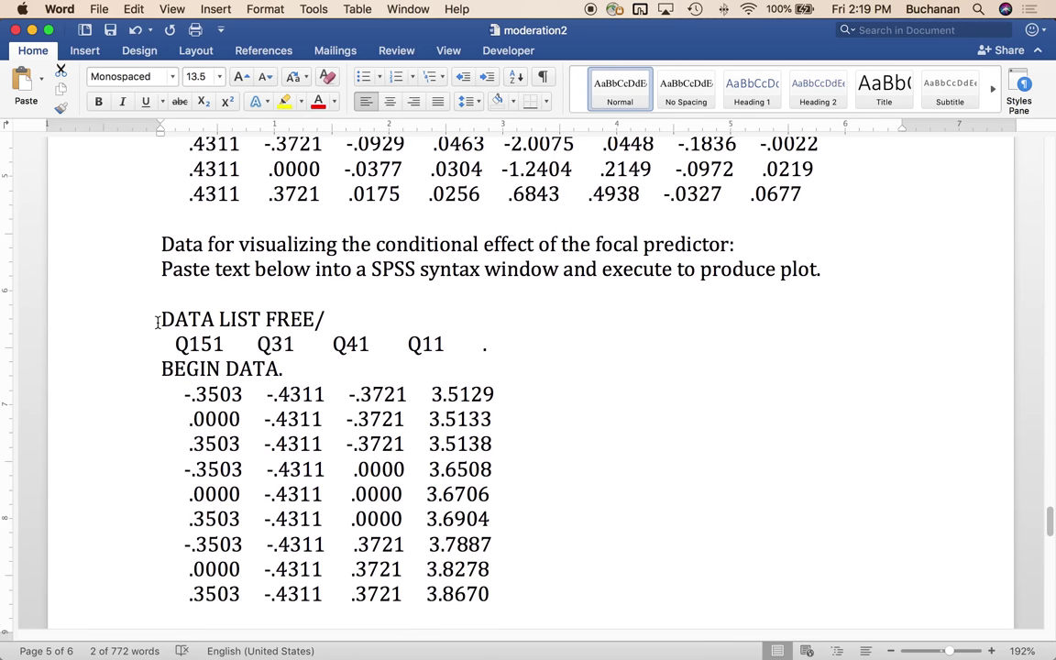
- Select the syntax from DATA LIST FREE through END DATA and GRAPH/SCATTERPLOT, then switch to SPSS
{"action": "left_click_drag", "start_coordinate": [158, 320], "coordinate": [309, 400]}
{"action": "scroll", "coordinate": [302, 396], "scroll_direction": "down", "scroll_amount": 13}
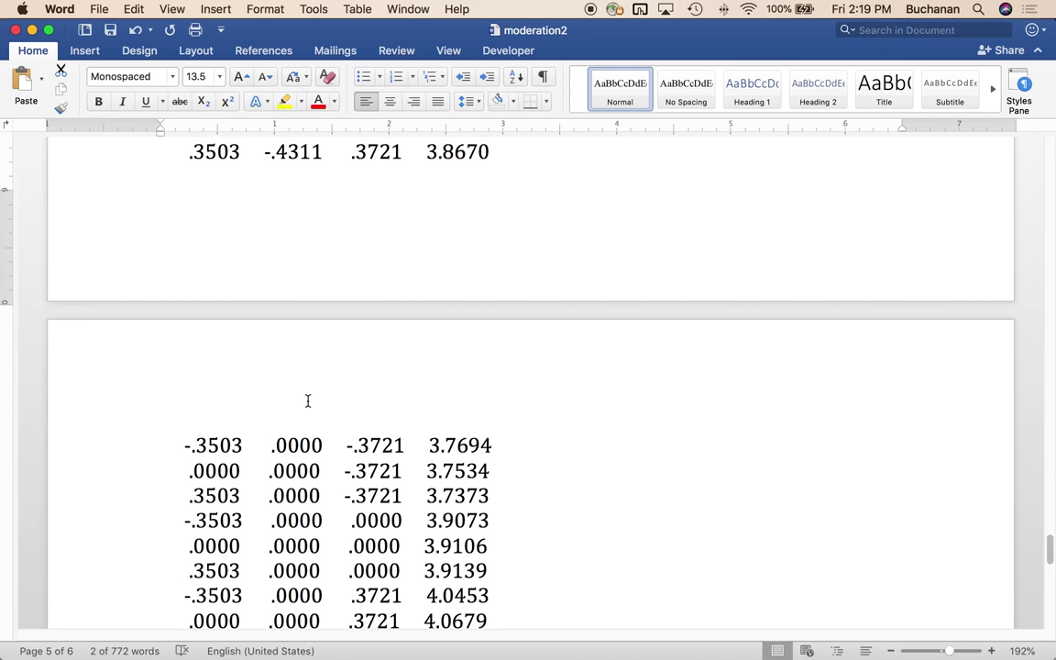
{"action": "scroll", "coordinate": [308, 401], "scroll_direction": "down", "scroll_amount": 12}
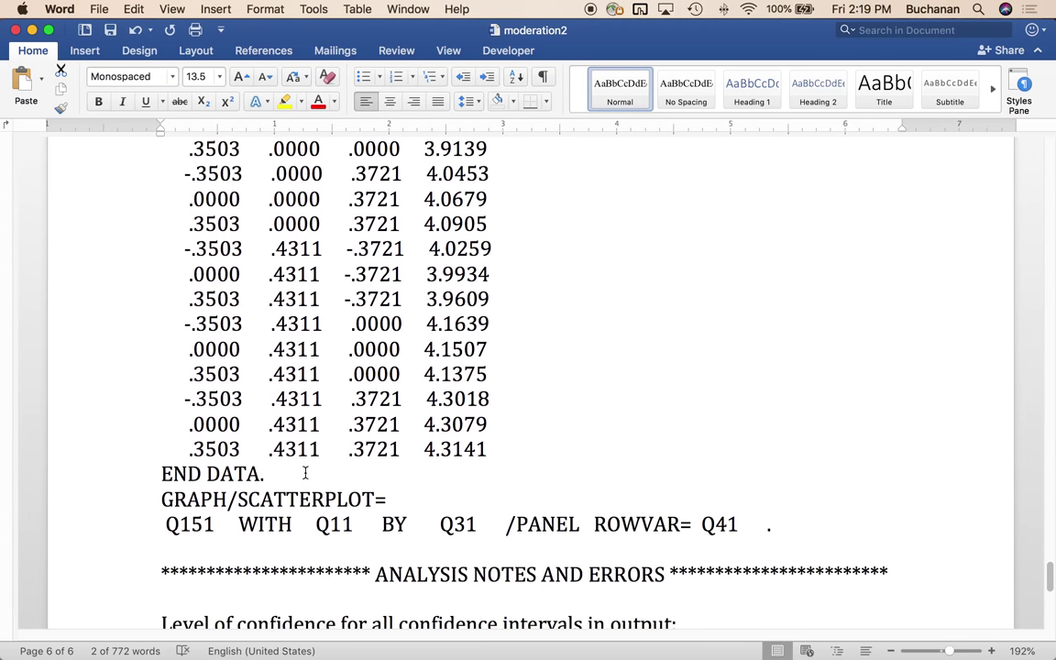
{"action": "left_click", "coordinate": [282, 474], "text": "shift"}
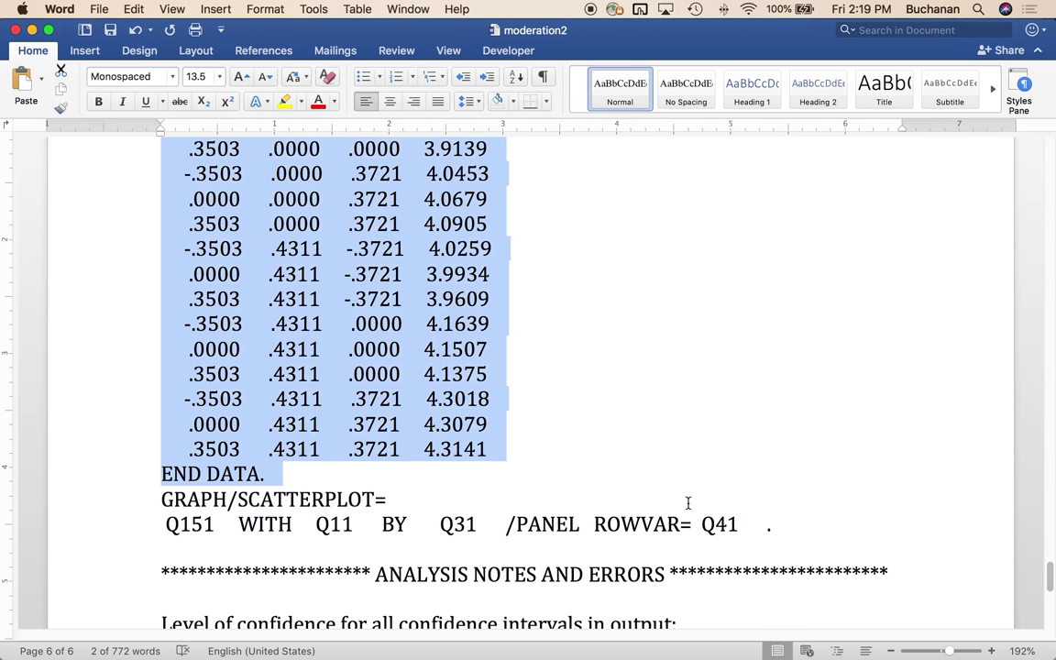
{"action": "left_click", "coordinate": [785, 524], "text": "shift"}
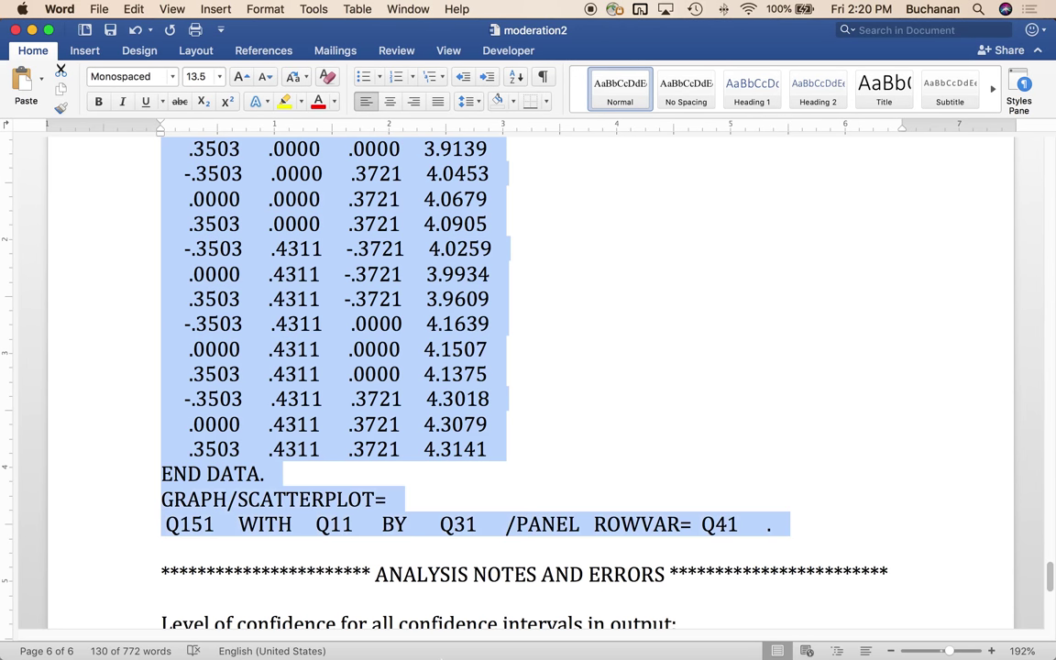
{"action": "mouse_move", "coordinate": [424, 632]}
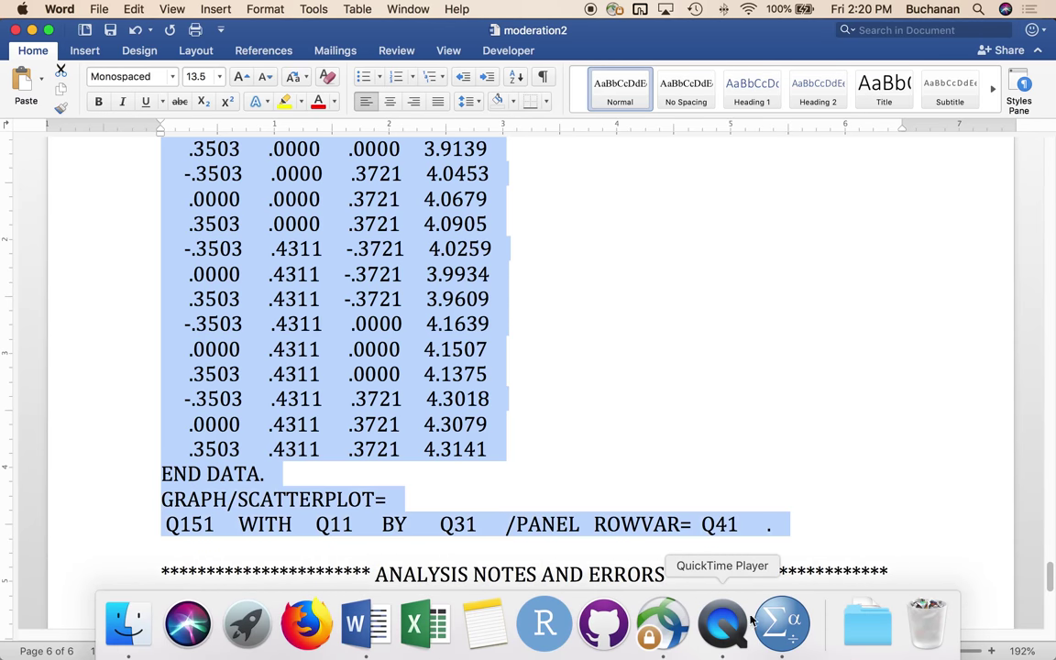
{"action": "left_click", "coordinate": [782, 623]}
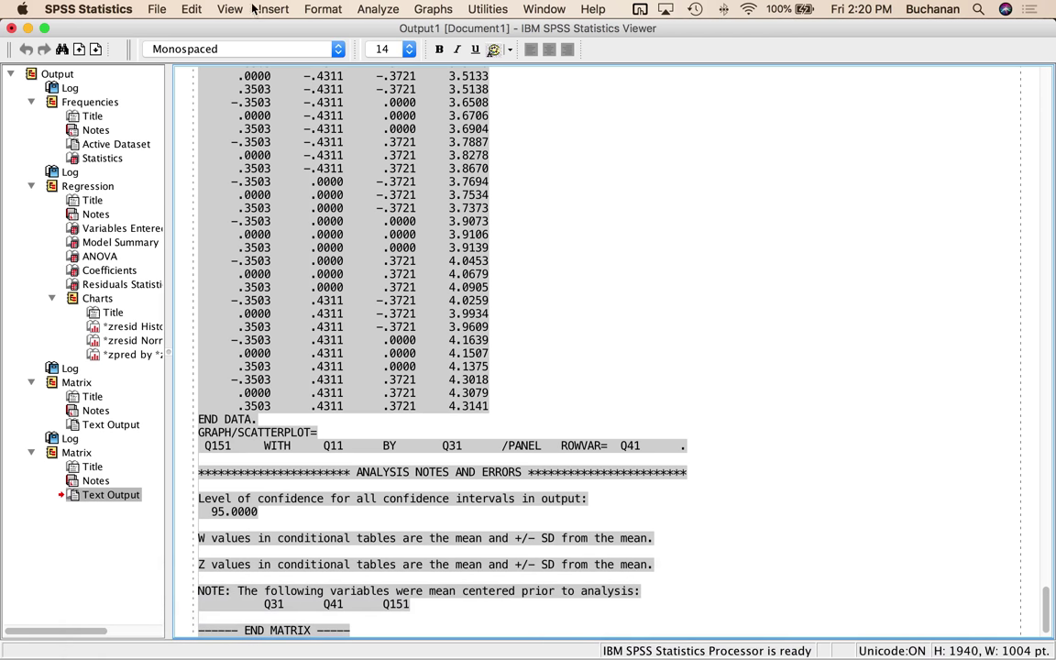
- Paste the plotting syntax into a new SPSS syntax window, select all of it, and run it
{"action": "left_click", "coordinate": [154, 11]}
{"action": "mouse_move", "coordinate": [256, 28]}
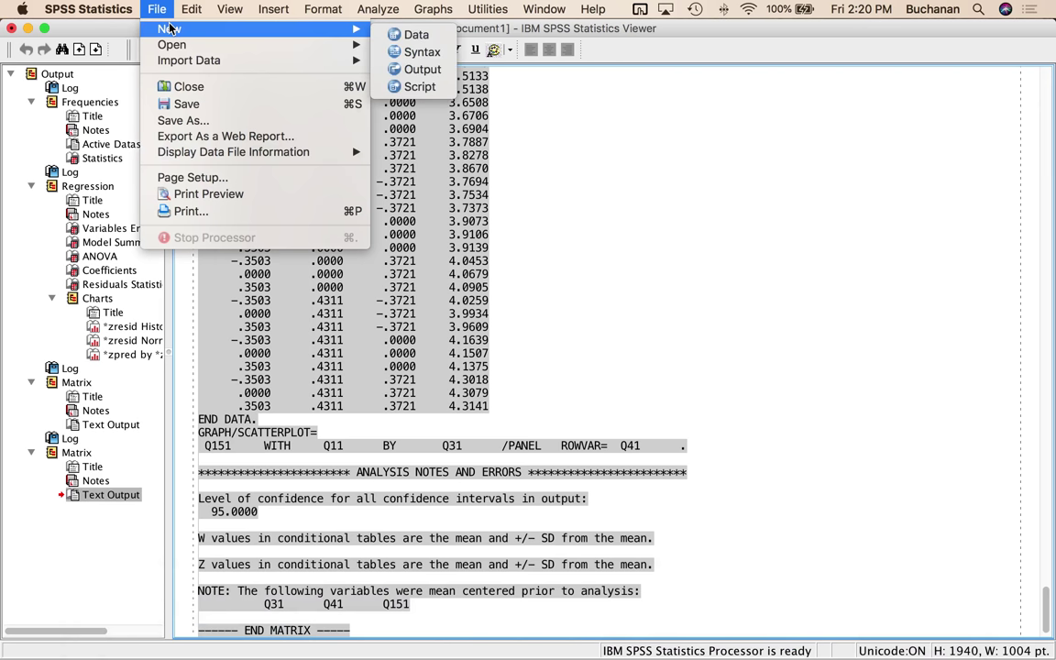
{"action": "left_click", "coordinate": [430, 52]}
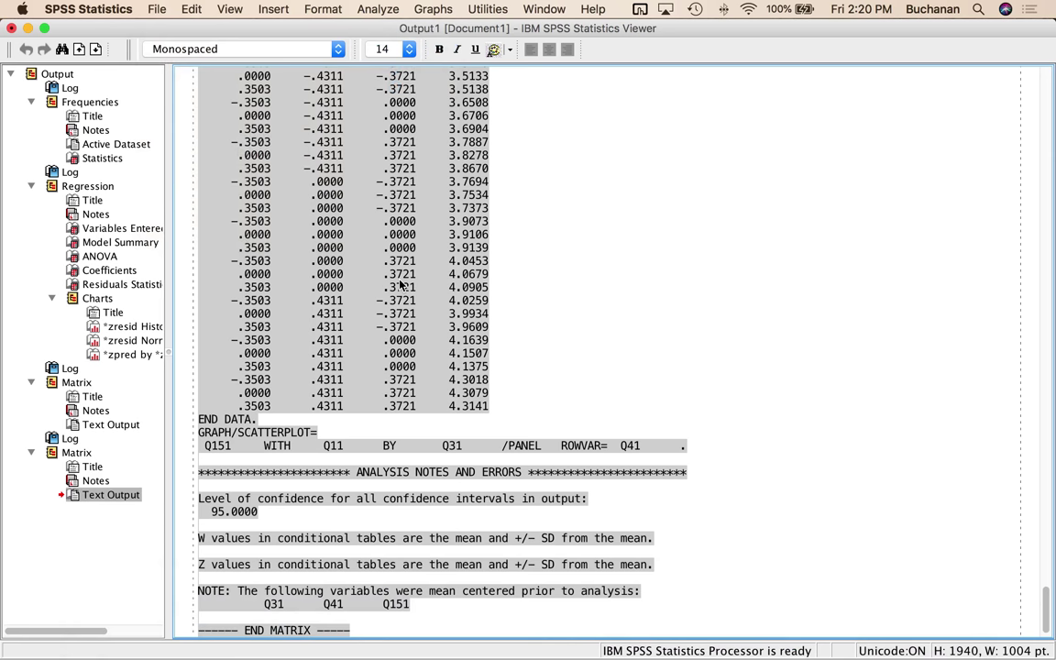
{"action": "key", "text": "super+v"}
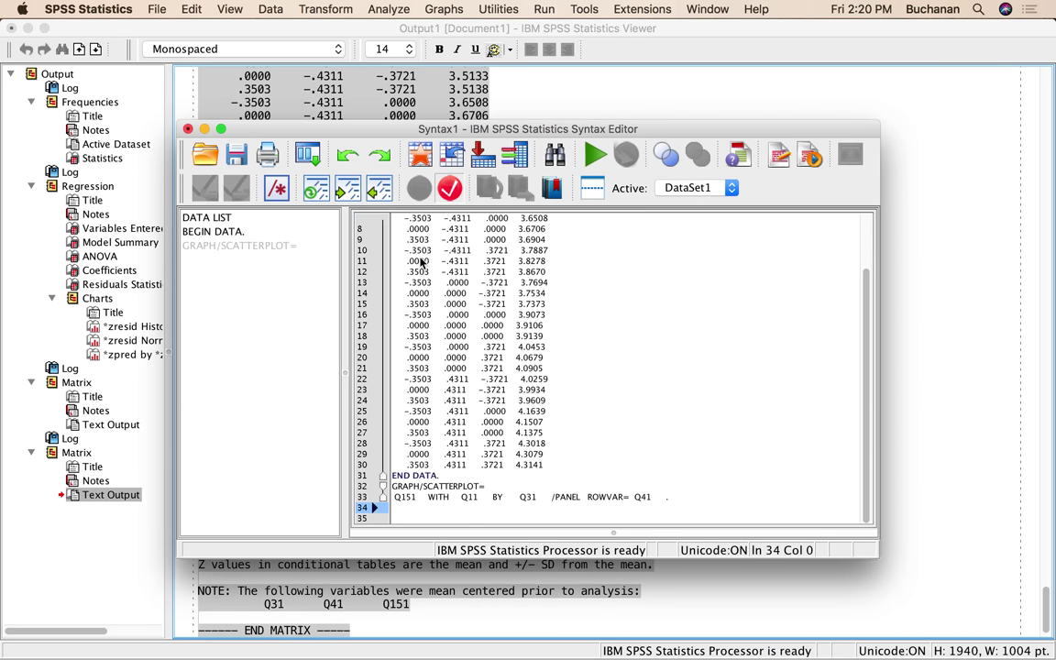
{"action": "left_click_drag", "start_coordinate": [688, 495], "coordinate": [400, 89]}
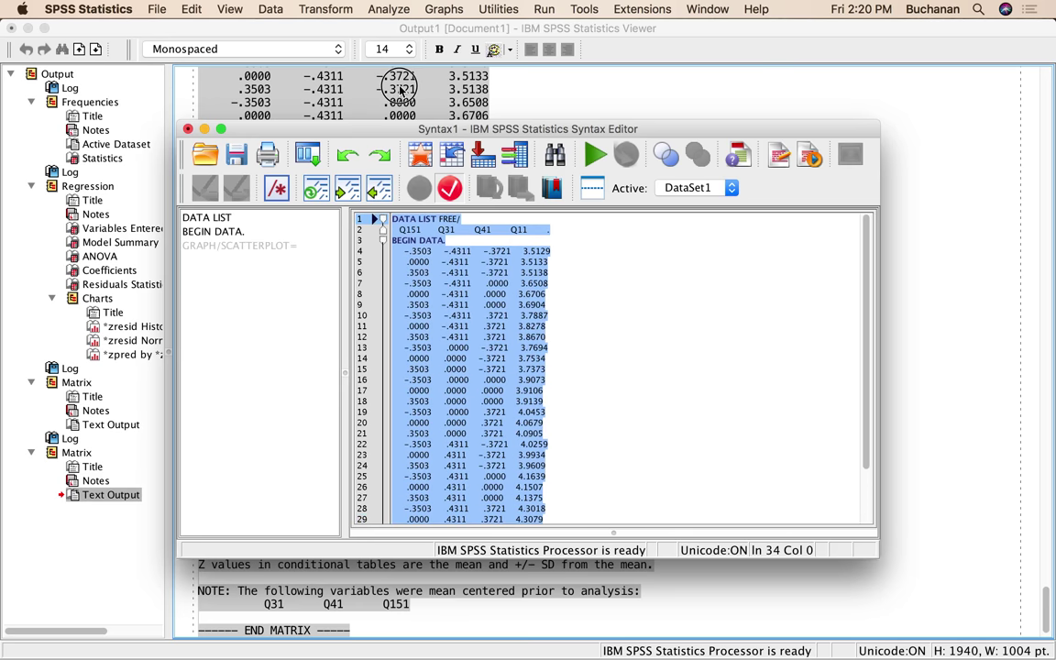
{"action": "left_click", "coordinate": [594, 155]}
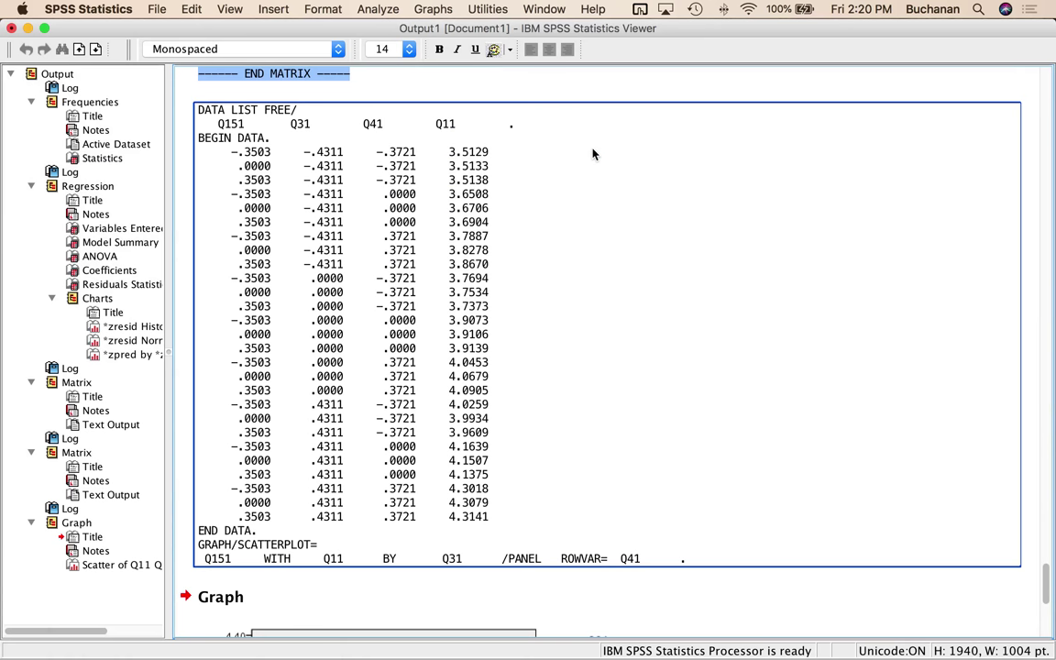
- Return to the output viewer and select the Q11-by-Q151 panel scatterplot split by Q41
{"action": "mouse_move", "coordinate": [711, 646]}
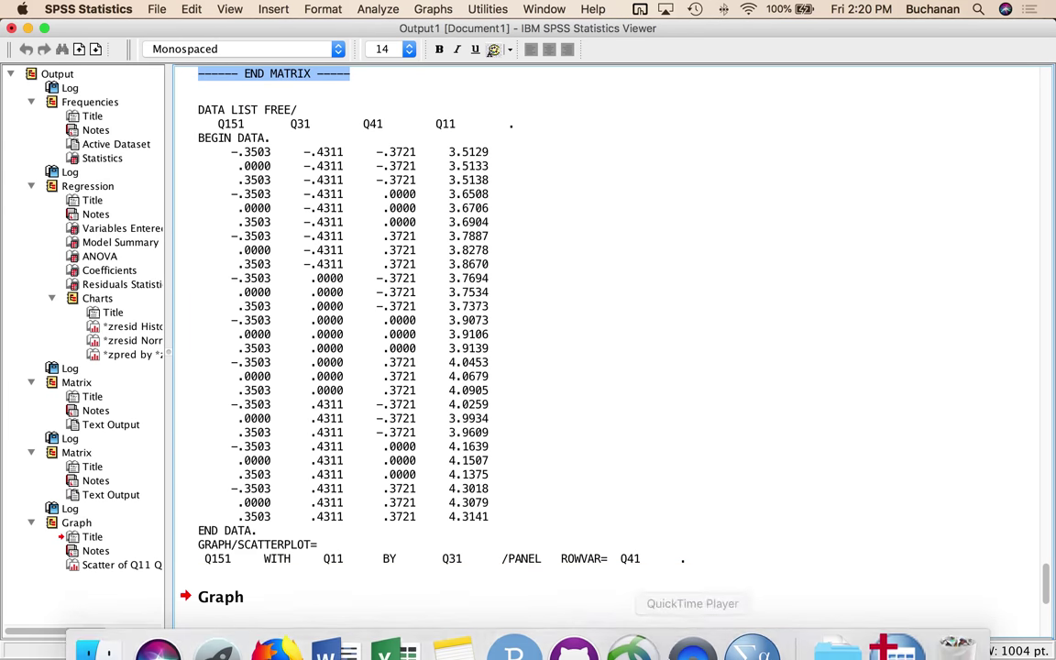
{"action": "key", "text": "ctrl+Up"}
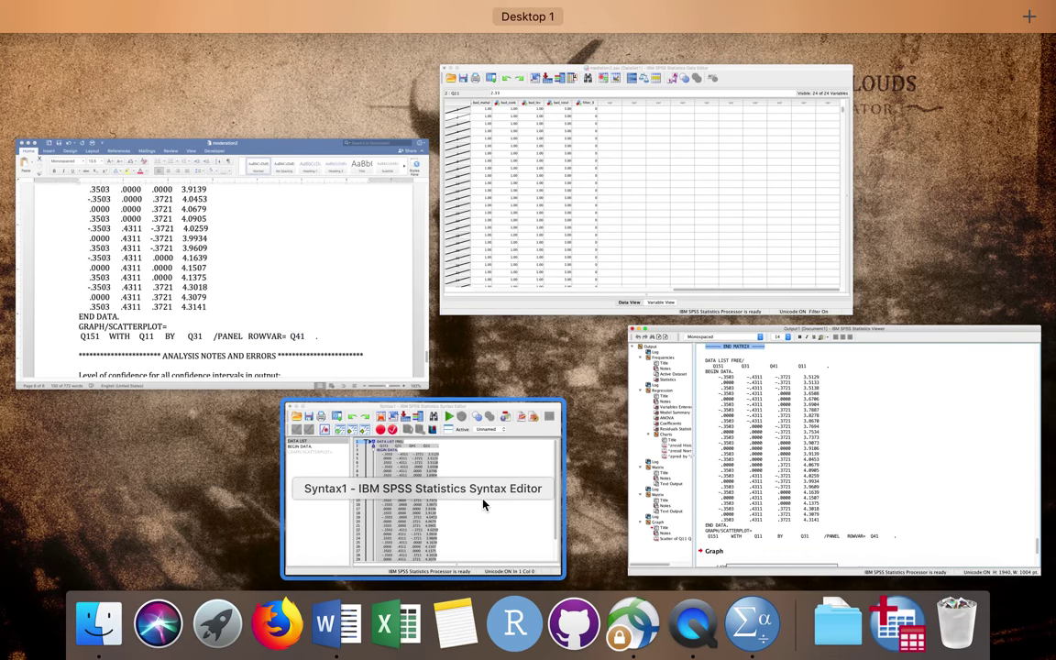
{"action": "left_click", "coordinate": [671, 463]}
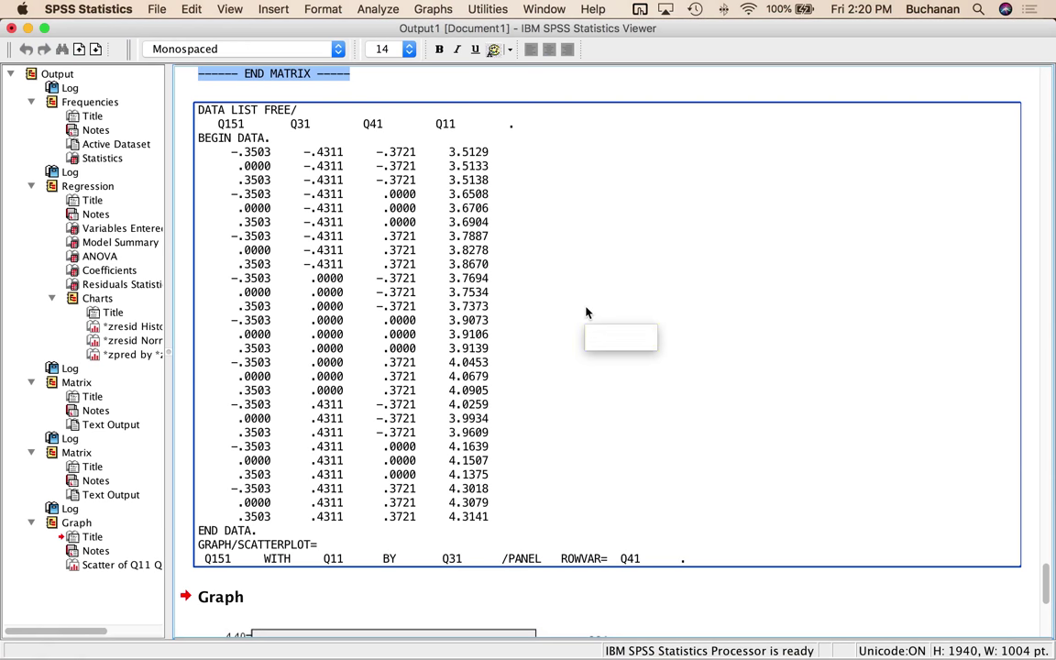
{"action": "scroll", "coordinate": [586, 312], "scroll_direction": "down", "scroll_amount": 3}
{"action": "scroll", "coordinate": [586, 312], "scroll_direction": "down", "scroll_amount": 8}
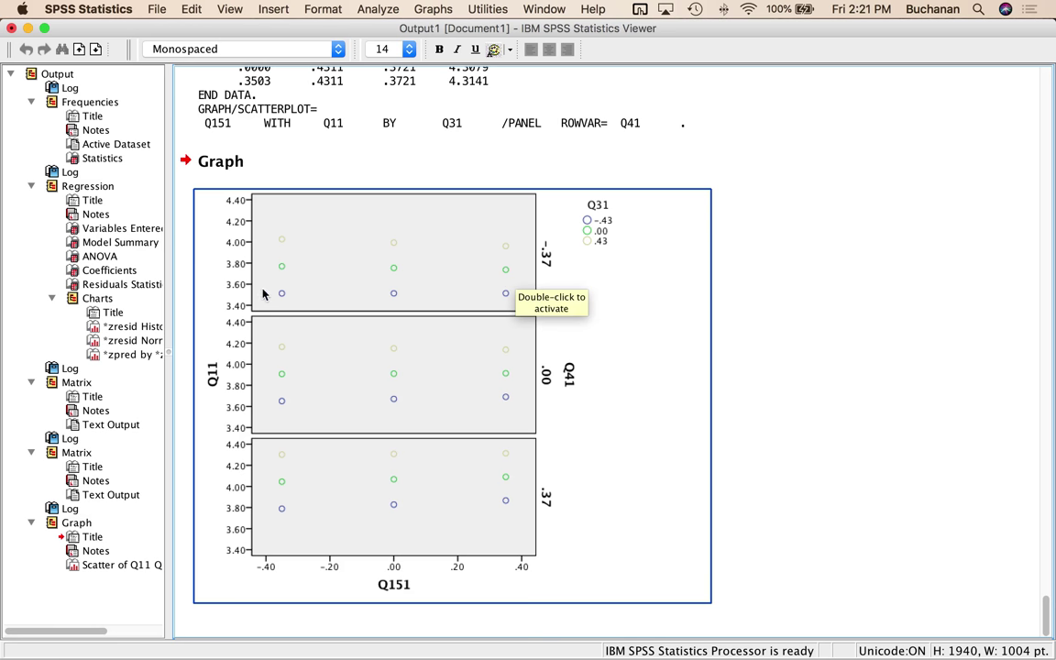
{"action": "double_click", "coordinate": [523, 313]}
{"action": "left_click", "coordinate": [404, 463]}
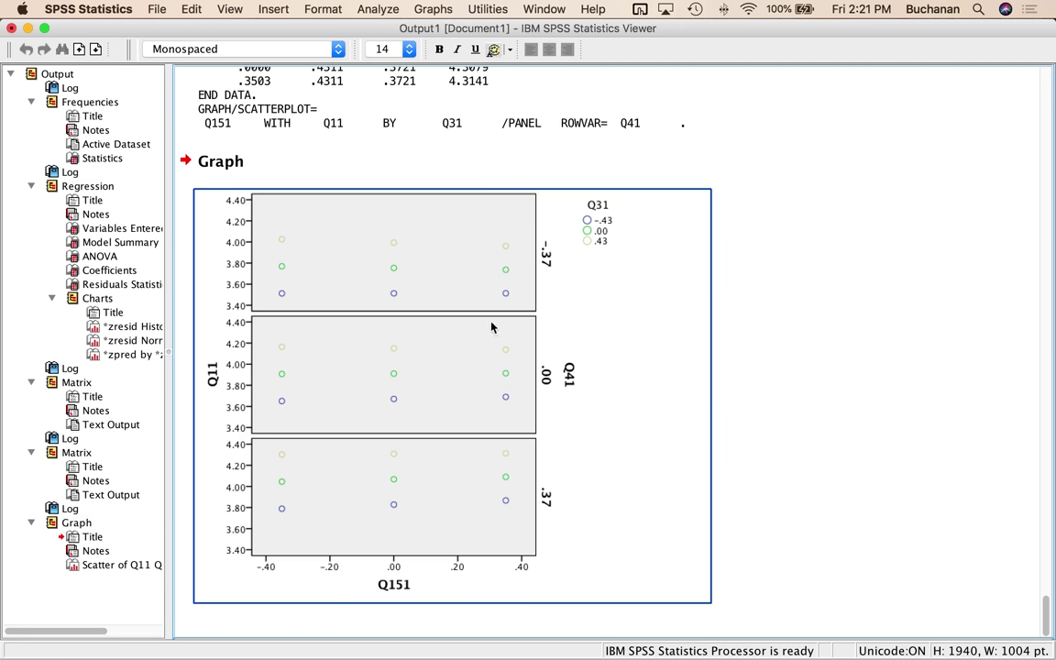
{"action": "left_click", "coordinate": [614, 324]}
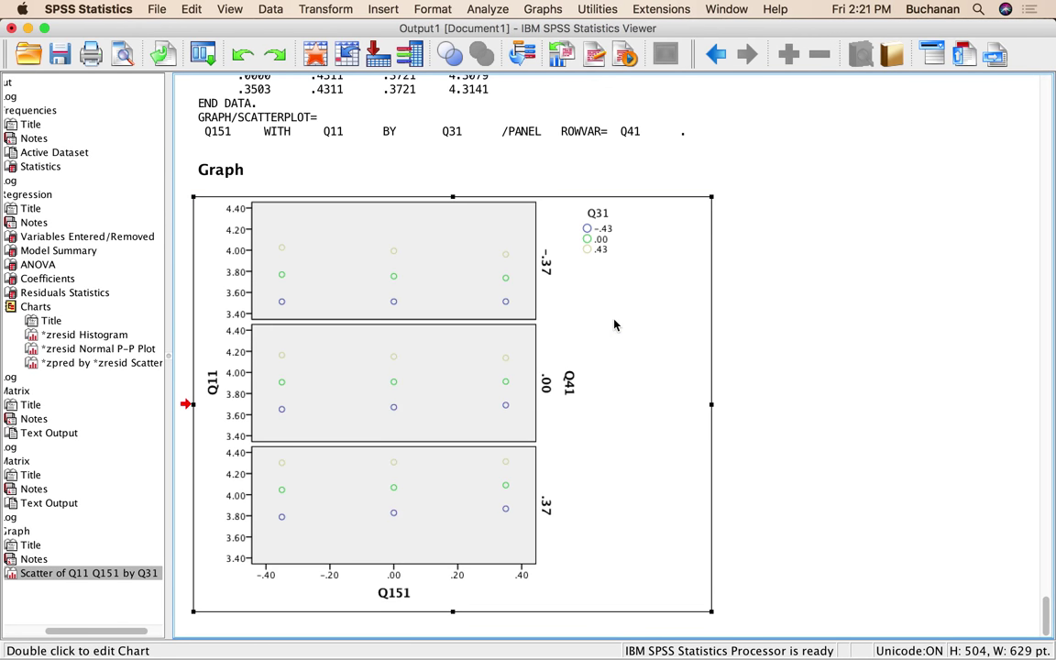
- Open the scatterplot in Chart Editor and rename the -.37 panel label to 'Low Grading'
{"action": "double_click", "coordinate": [614, 324]}
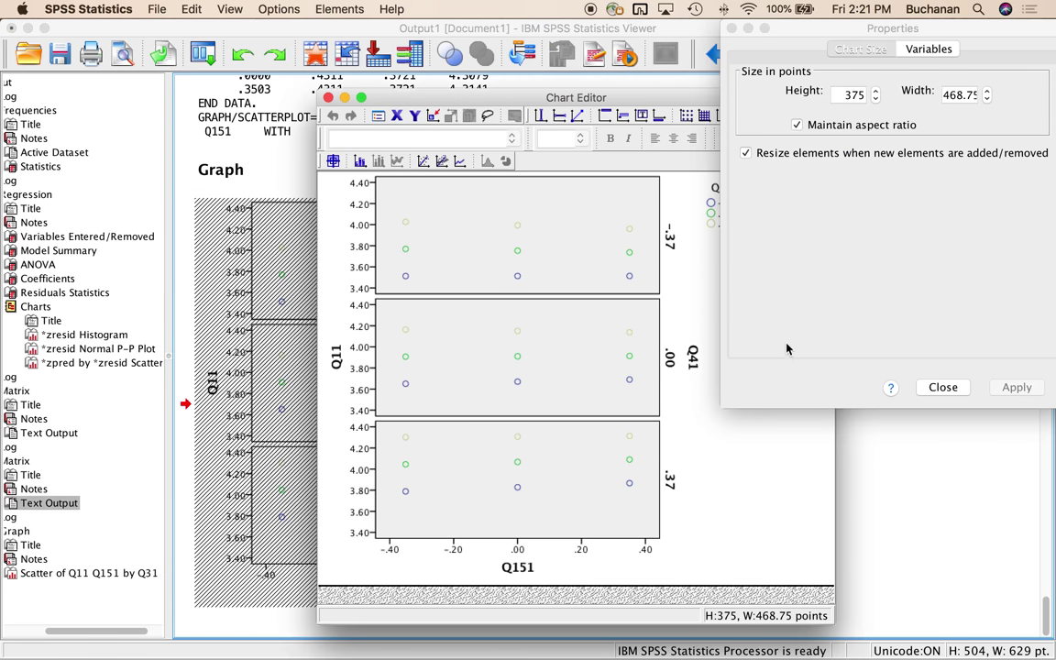
{"action": "left_click", "coordinate": [942, 386]}
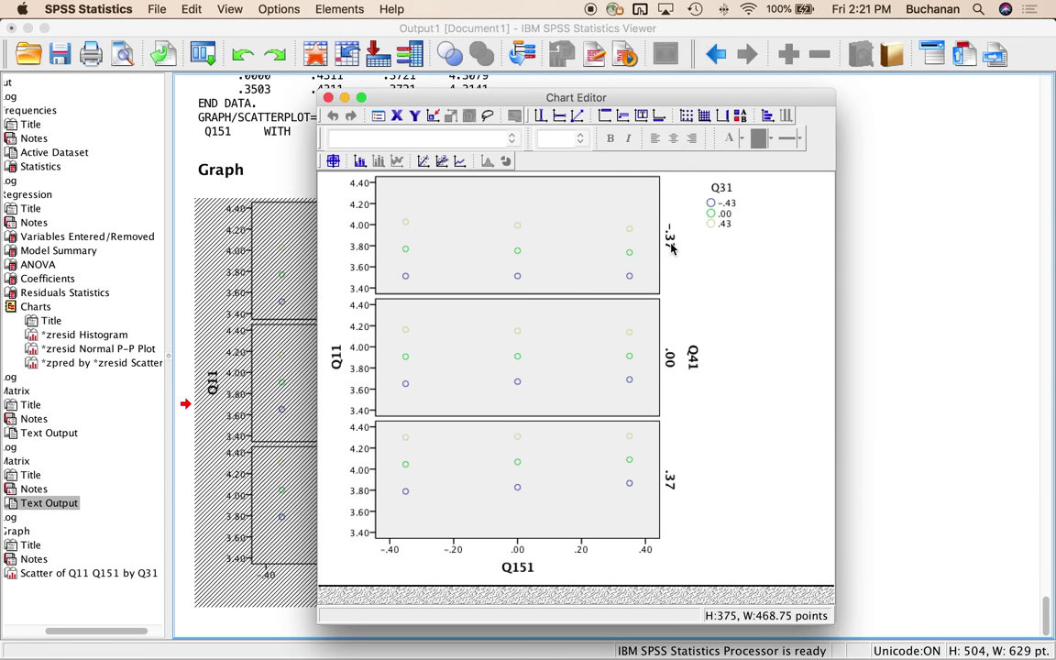
{"action": "left_click", "coordinate": [669, 240]}
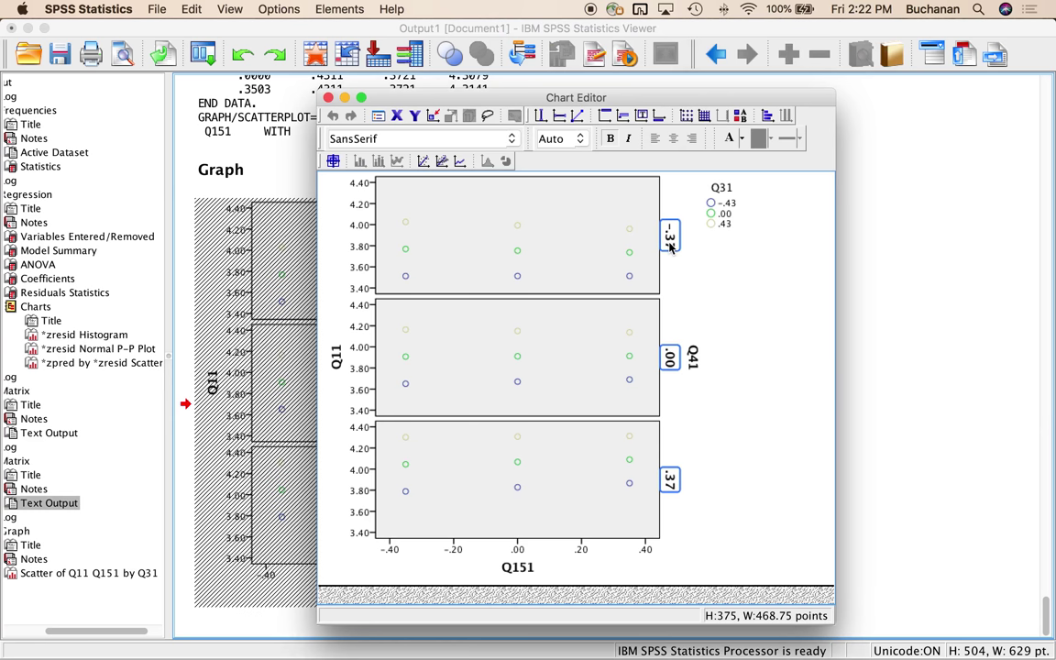
{"action": "left_click", "coordinate": [670, 239]}
{"action": "left_click", "coordinate": [687, 230]}
{"action": "key", "text": "super+a"}
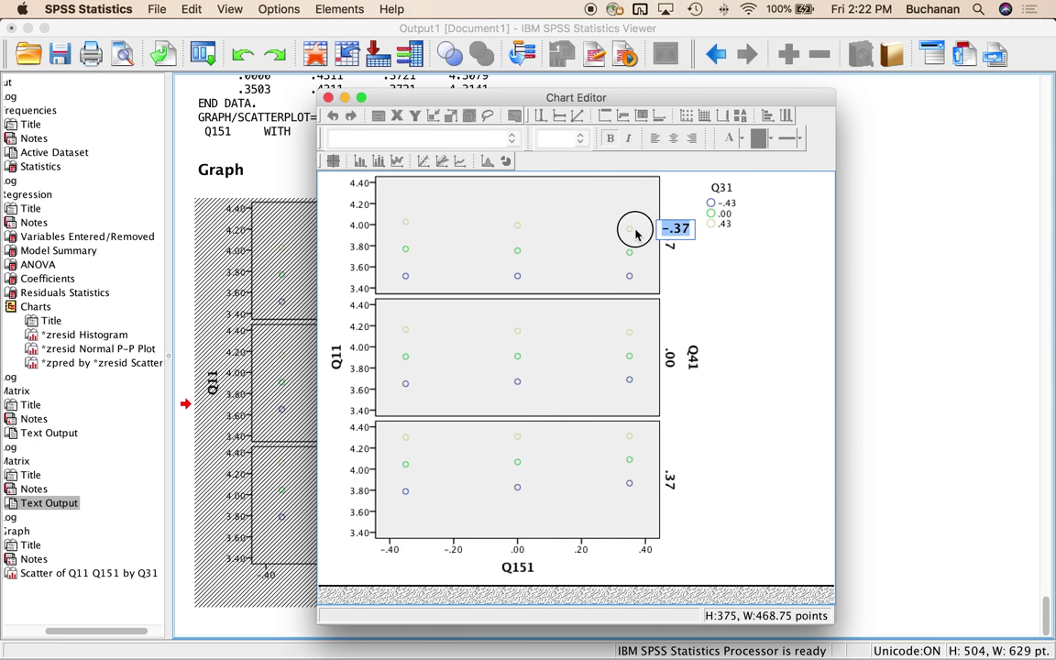
{"action": "type", "text": "Low"}
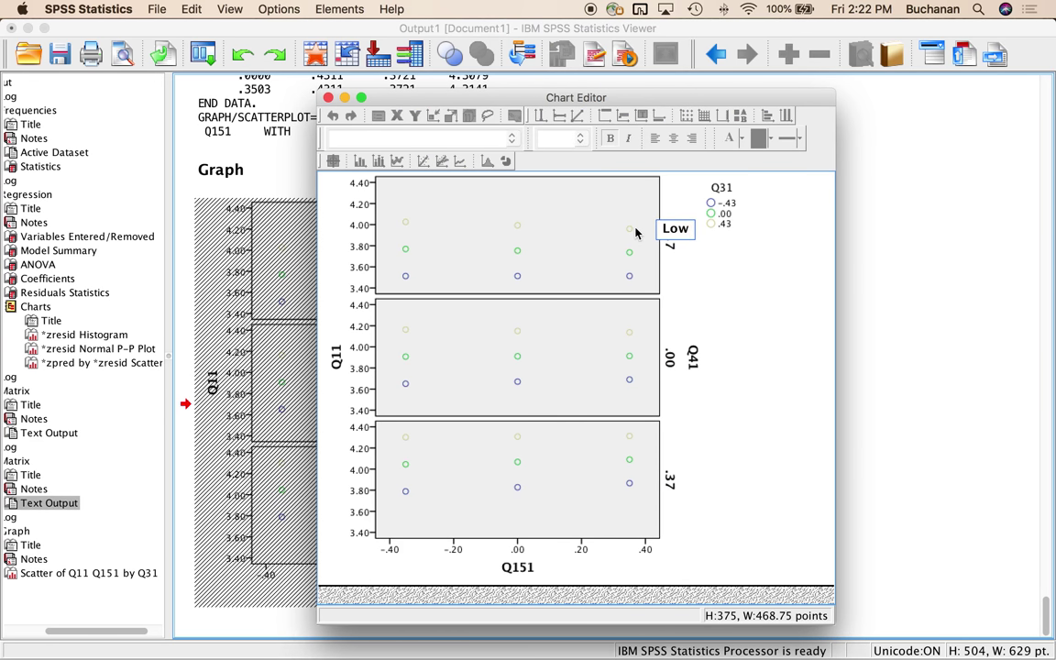
{"action": "type", "text": "Q"}
{"action": "key", "text": "BackSpace"}
{"action": "type", "text": "Grading"}
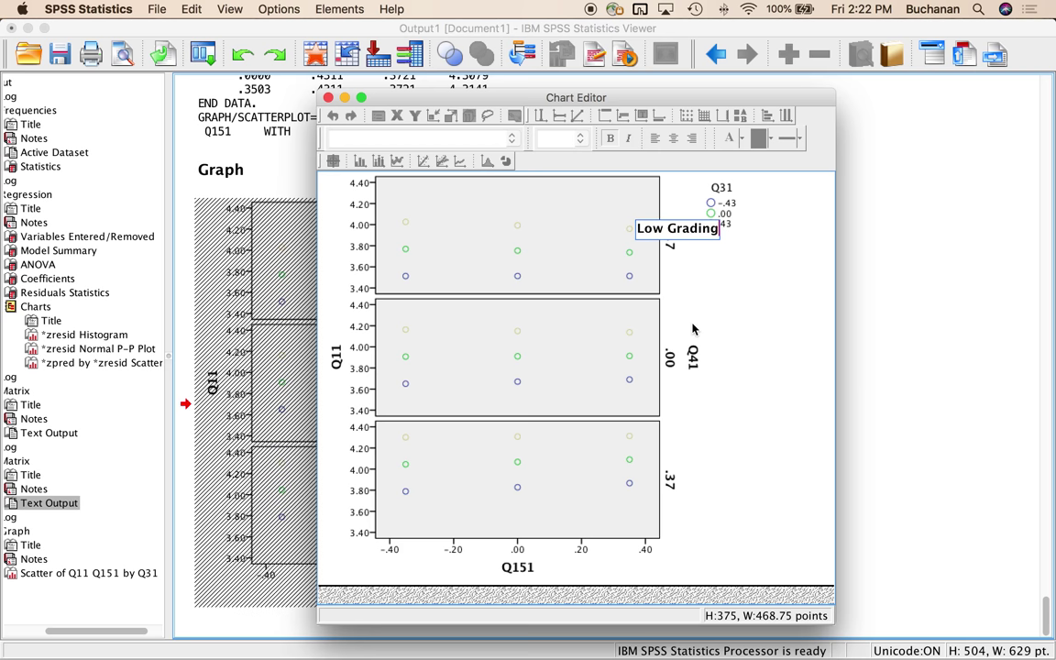
{"action": "left_click", "coordinate": [671, 362]}
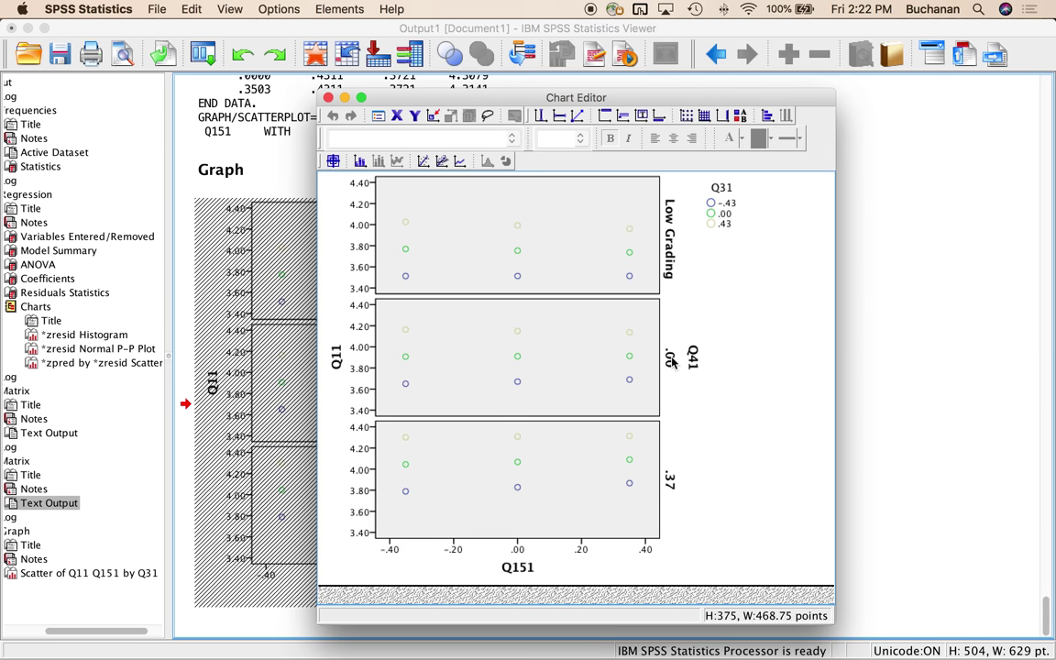
- Rename the .00 and .37 panel labels to 'Average Grading' and 'High Grading'
{"action": "left_click", "coordinate": [671, 362]}
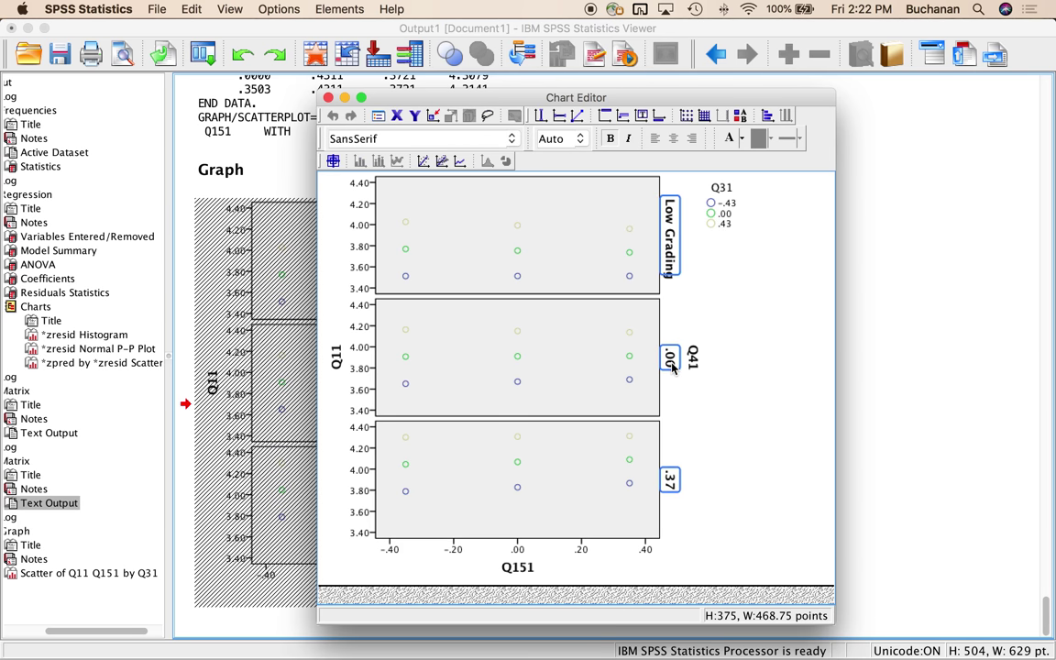
{"action": "left_click", "coordinate": [671, 363]}
{"action": "left_click", "coordinate": [672, 359]}
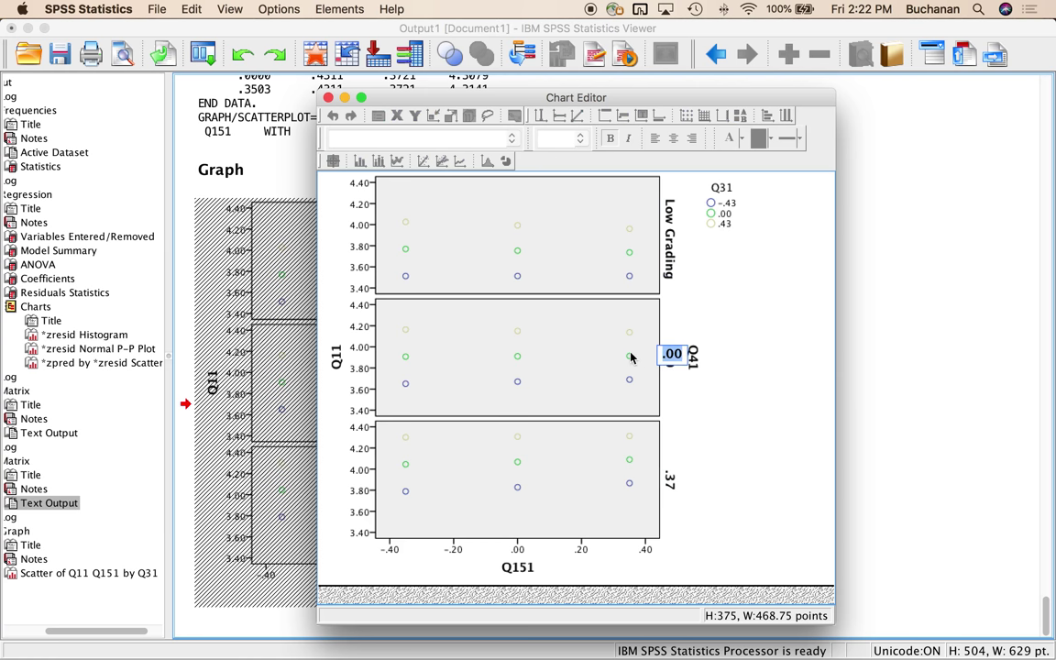
{"action": "type", "text": "Average Gradin"}
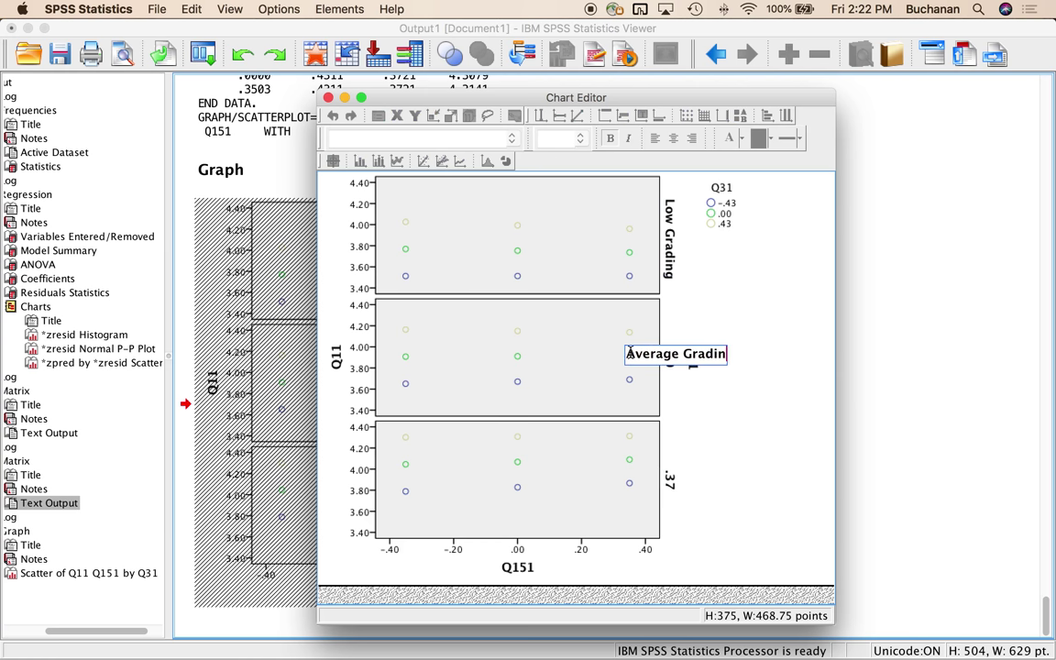
{"action": "type", "text": "g"}
{"action": "left_click", "coordinate": [603, 427]}
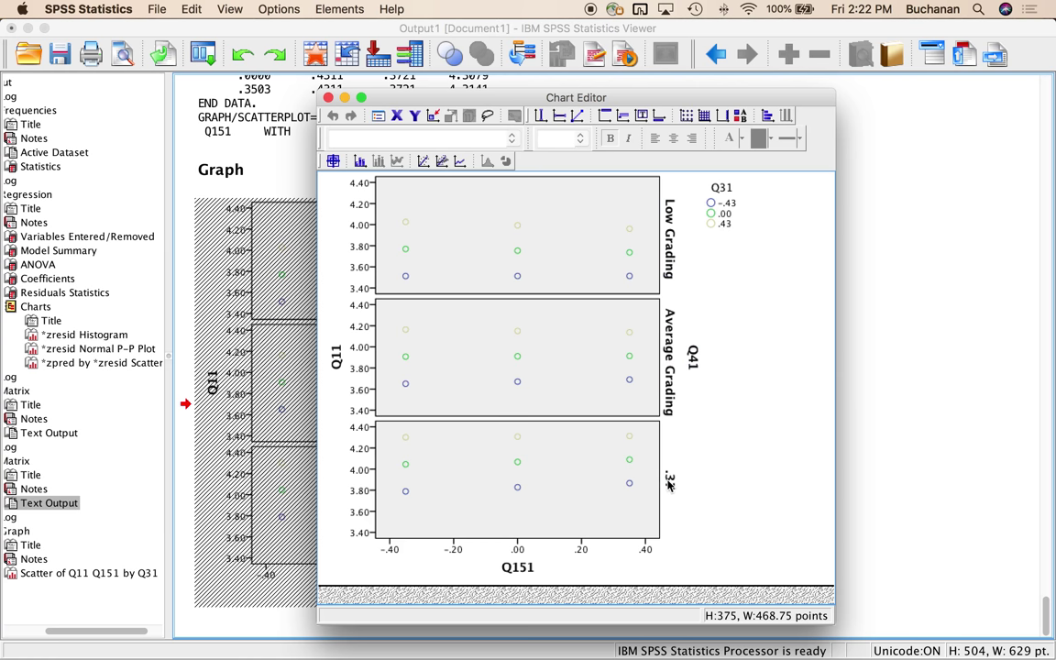
{"action": "left_click", "coordinate": [669, 484]}
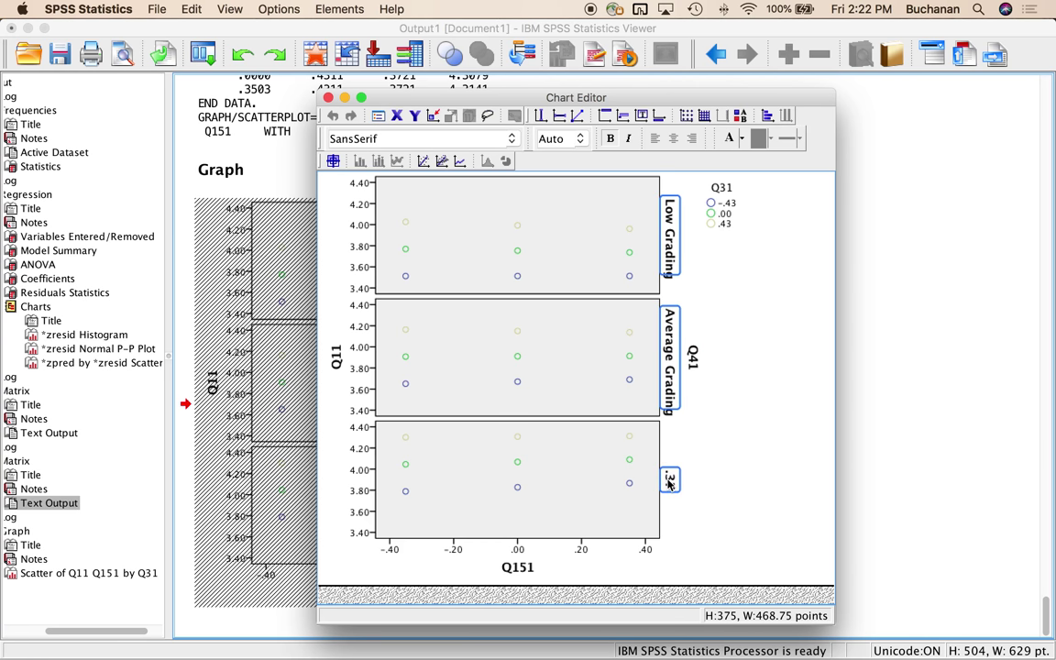
{"action": "left_click", "coordinate": [669, 482]}
{"action": "key", "text": "BackSpace"}
{"action": "key", "text": "BackSpace"}
{"action": "key", "text": "Delete"}
{"action": "type", "text": "High Grading"}
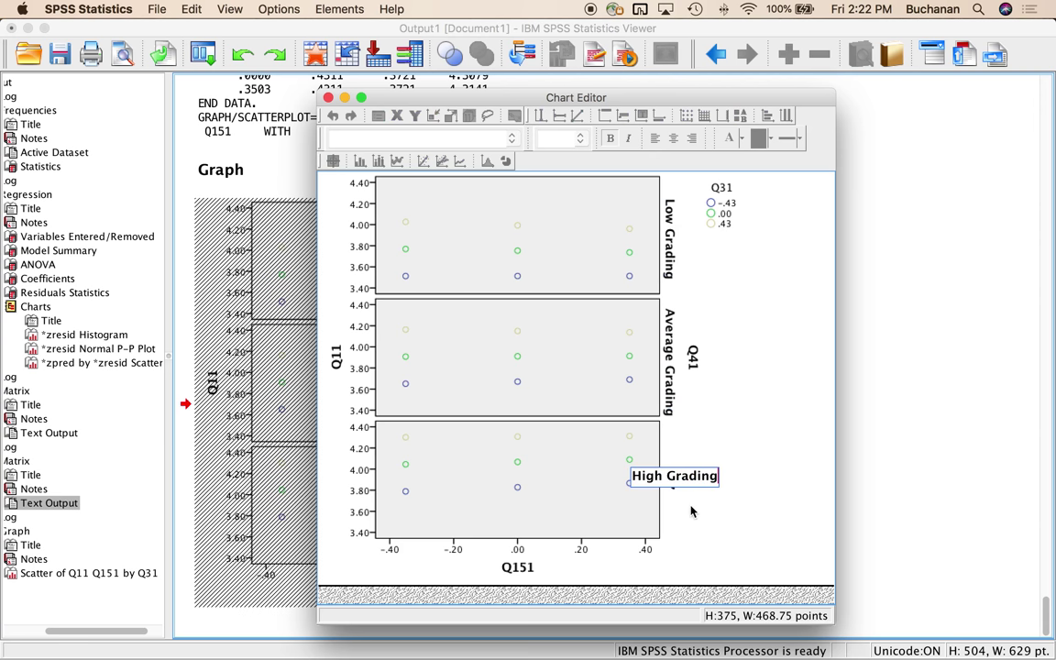
{"action": "key", "text": "Return"}
- Retitle the Q151 x-axis as 'Course Grade'
{"action": "left_click", "coordinate": [519, 566]}
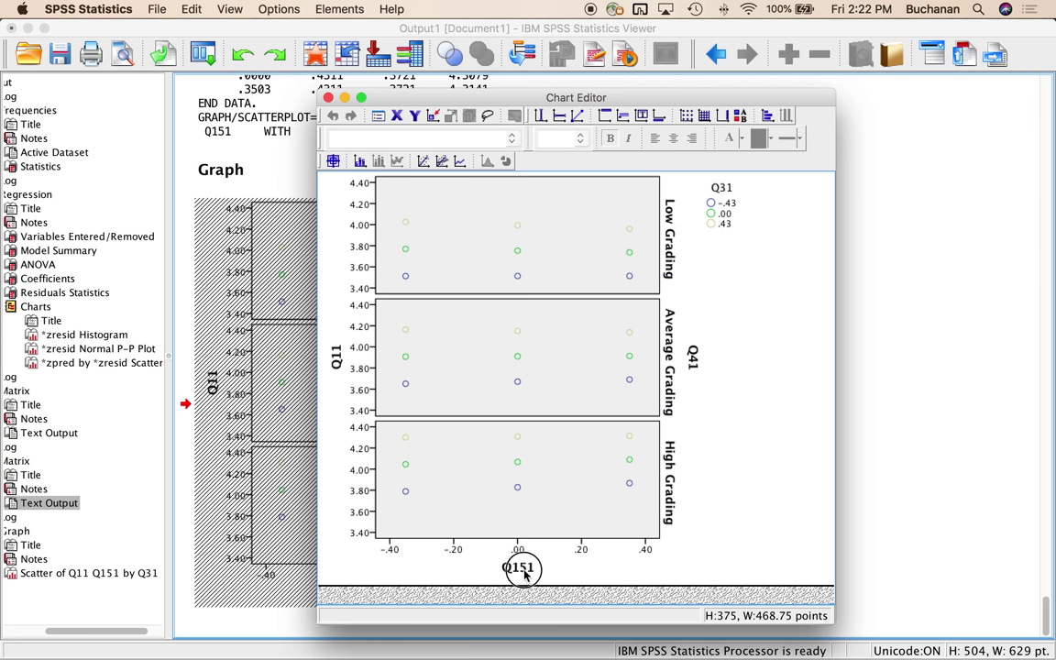
{"action": "left_click", "coordinate": [519, 567]}
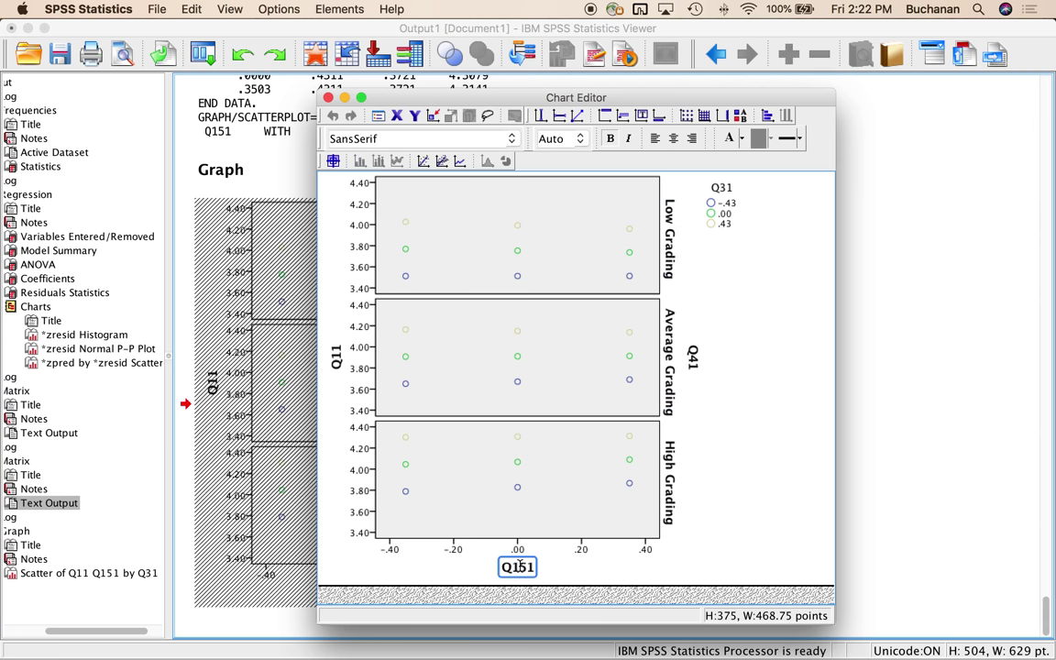
{"action": "double_click", "coordinate": [543, 566]}
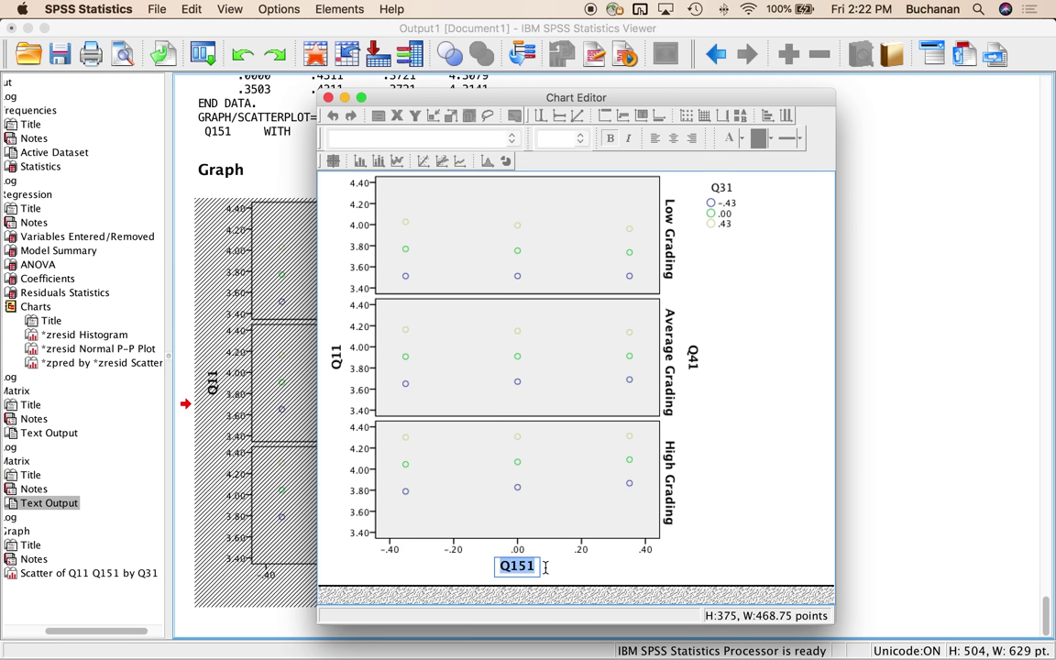
{"action": "type", "text": "Course g"}
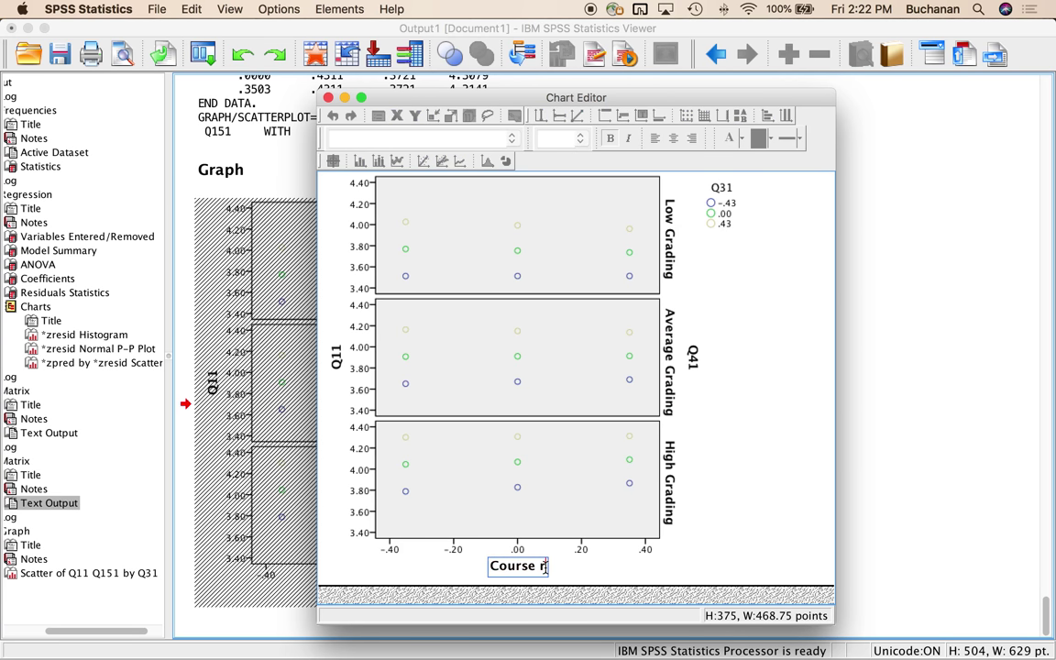
{"action": "type", "text": "Gra"}
{"action": "key", "text": "BackSpace"}
{"action": "key", "text": "BackSpace"}
{"action": "key", "text": "BackSpace"}
{"action": "key", "text": "BackSpace"}
{"action": "type", "text": "Grade"}
{"action": "key", "text": "Return"}
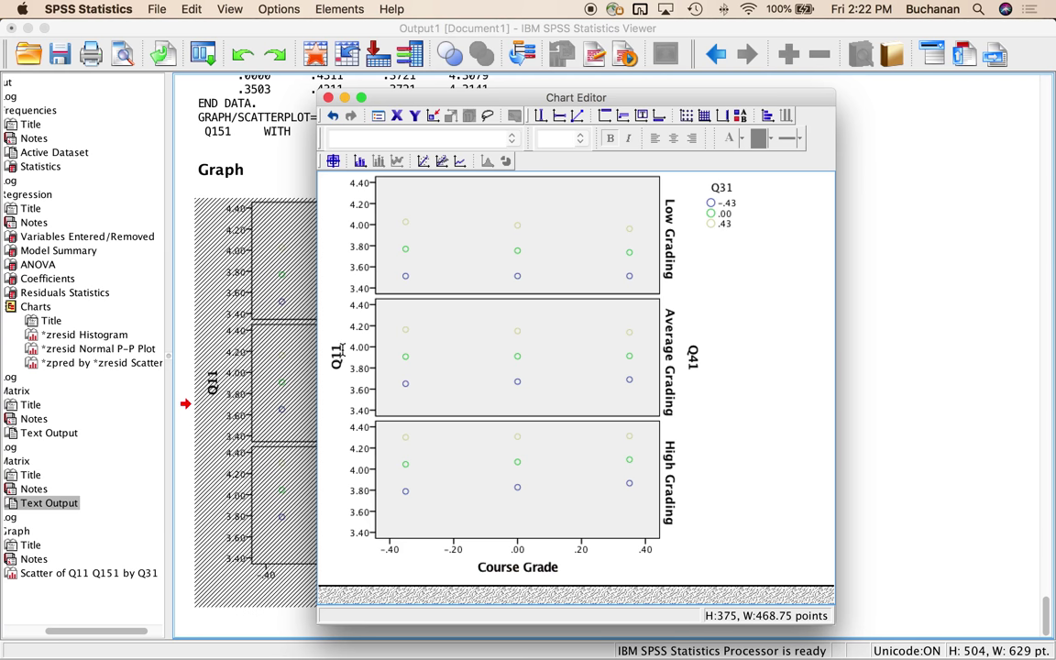
- Retitle the Q31 legend as 'Exam Fairness'
{"action": "left_click", "coordinate": [341, 353]}
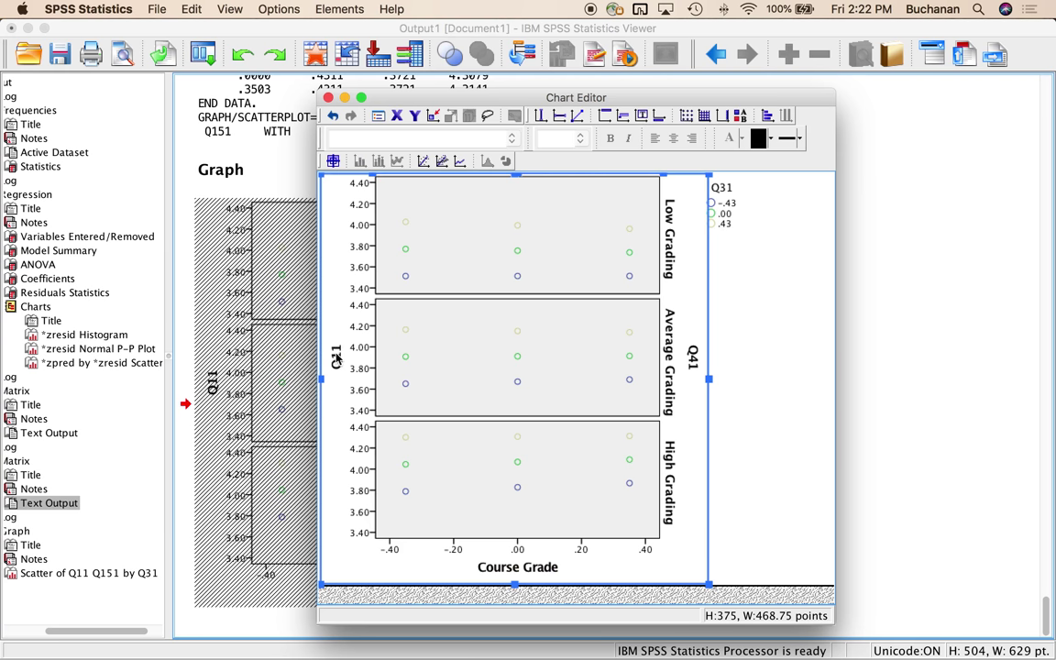
{"action": "left_click", "coordinate": [772, 400]}
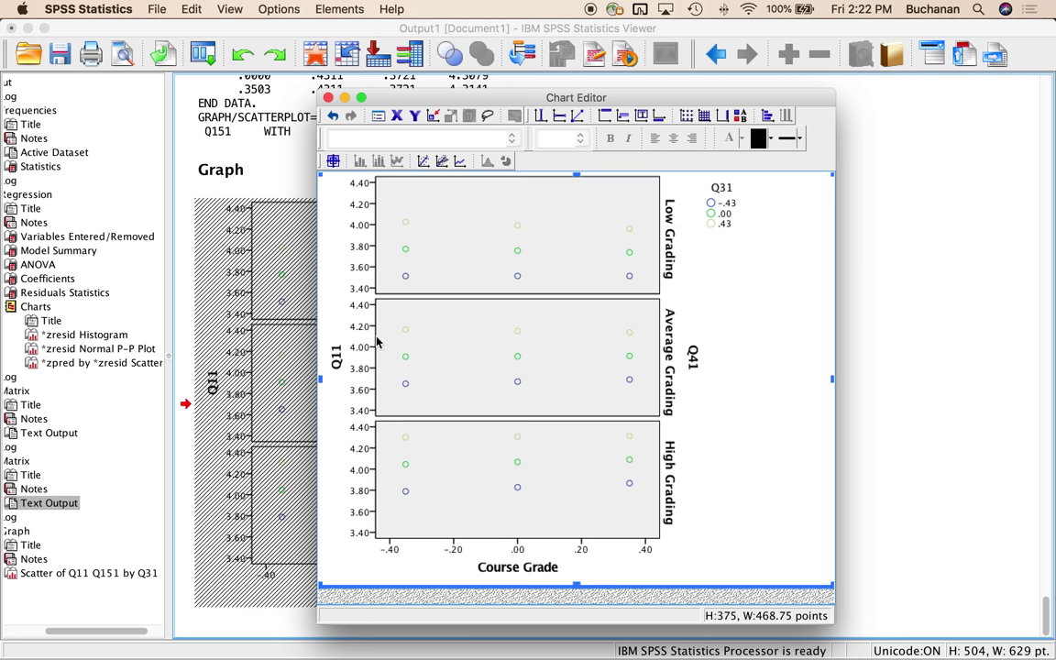
{"action": "left_click", "coordinate": [339, 365]}
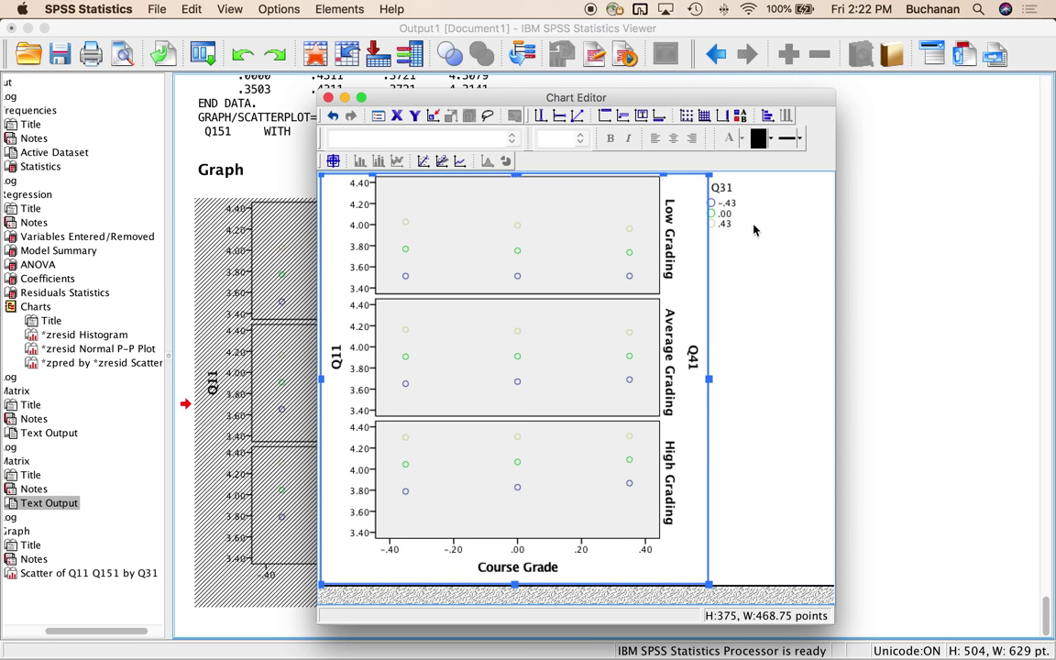
{"action": "left_click", "coordinate": [730, 203]}
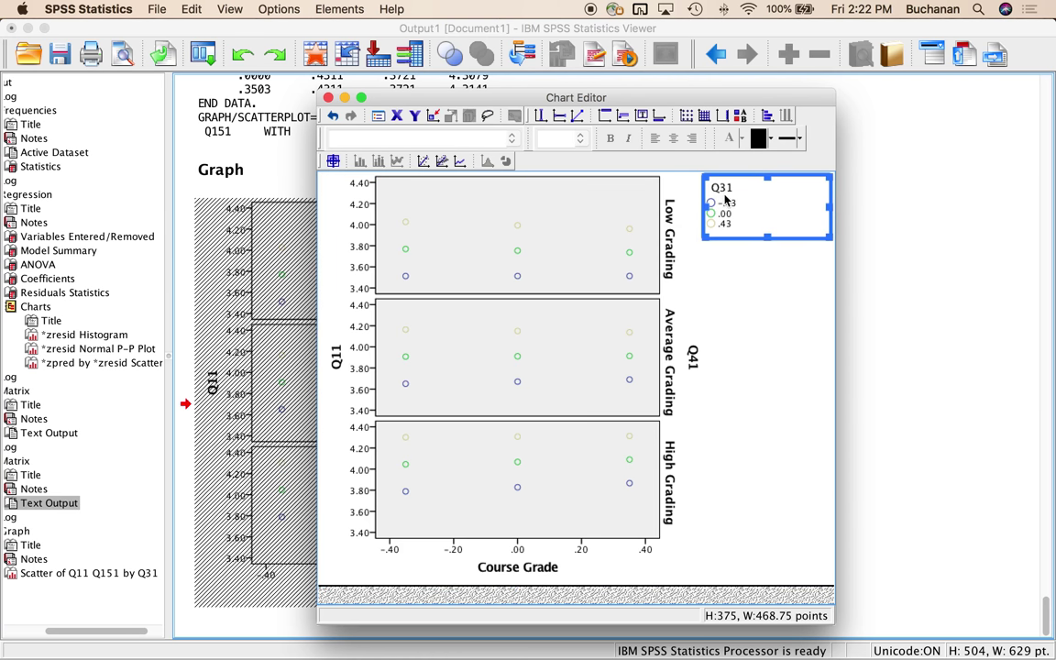
{"action": "left_click", "coordinate": [724, 192]}
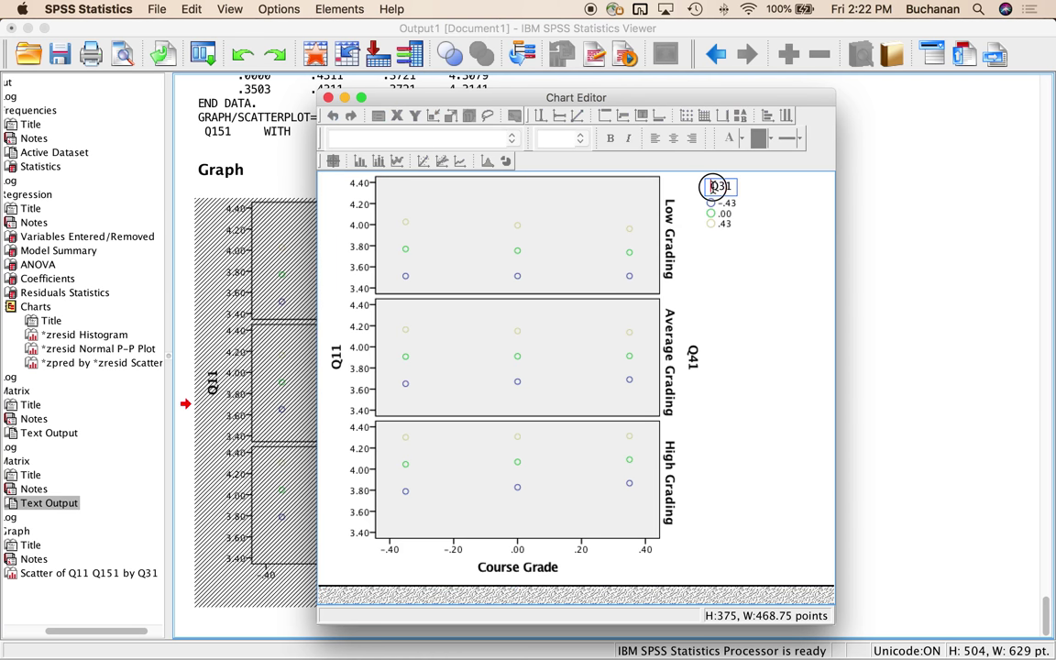
{"action": "left_click", "coordinate": [721, 186]}
{"action": "type", "text": "Exam Fairness"}
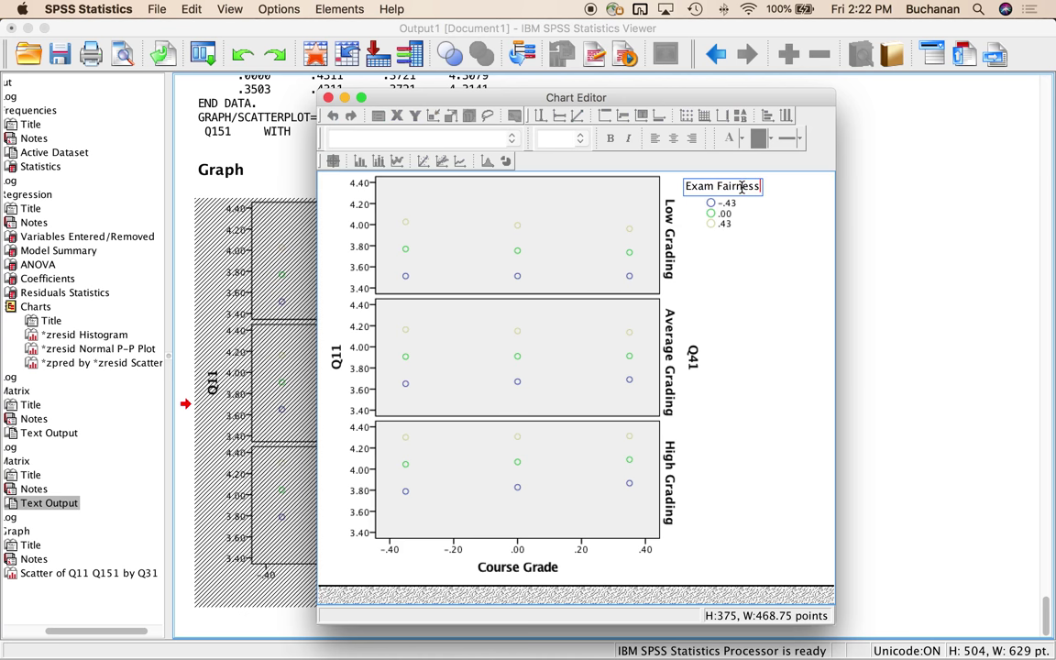
{"action": "key", "text": "Return"}
{"action": "left_click", "coordinate": [729, 202]}
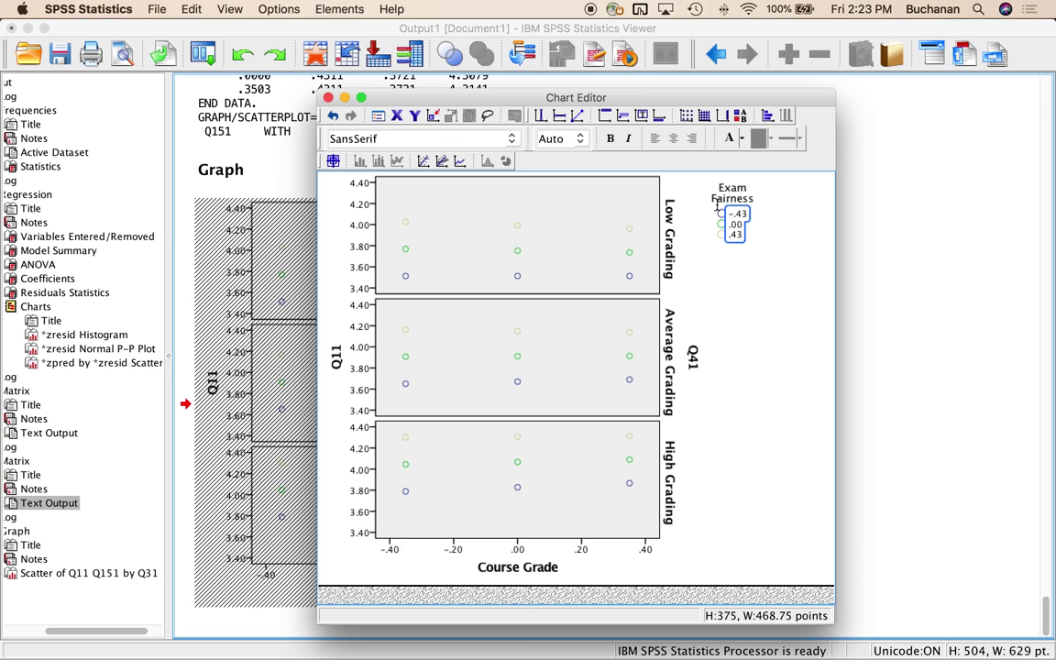
{"action": "left_click", "coordinate": [447, 246]}
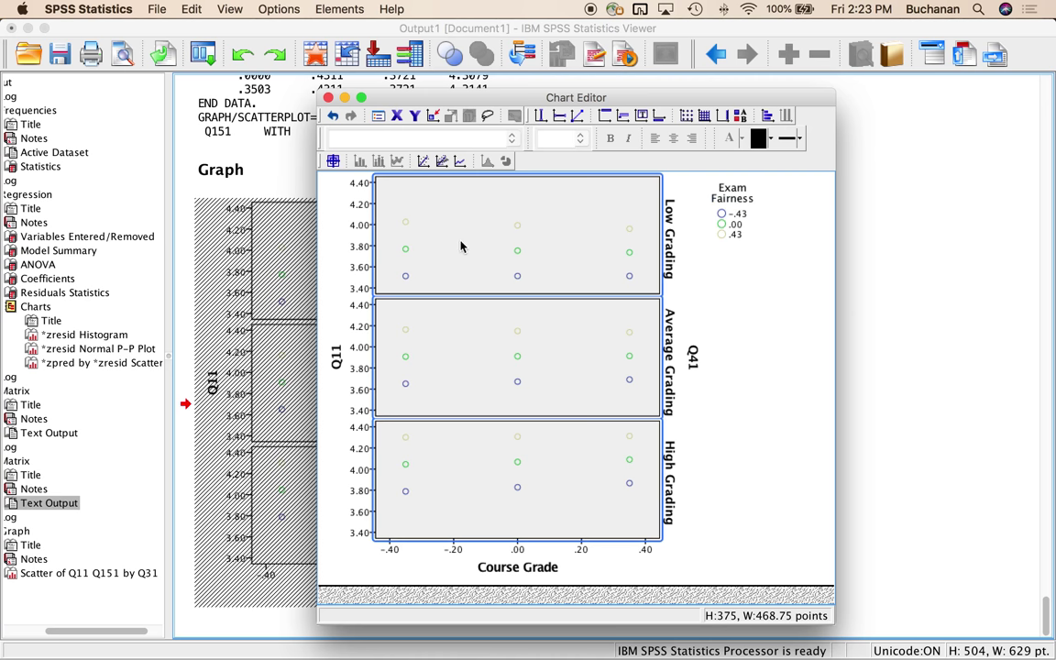
- Make the fill of the three plot panels transparent
{"action": "double_click", "coordinate": [464, 246]}
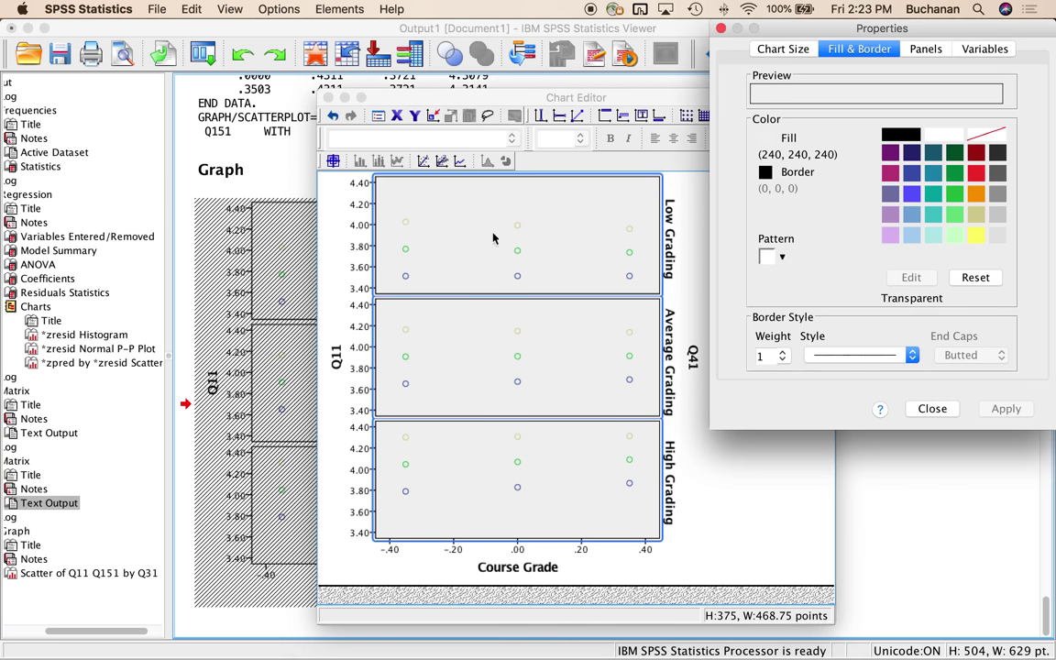
{"action": "left_click", "coordinate": [986, 135]}
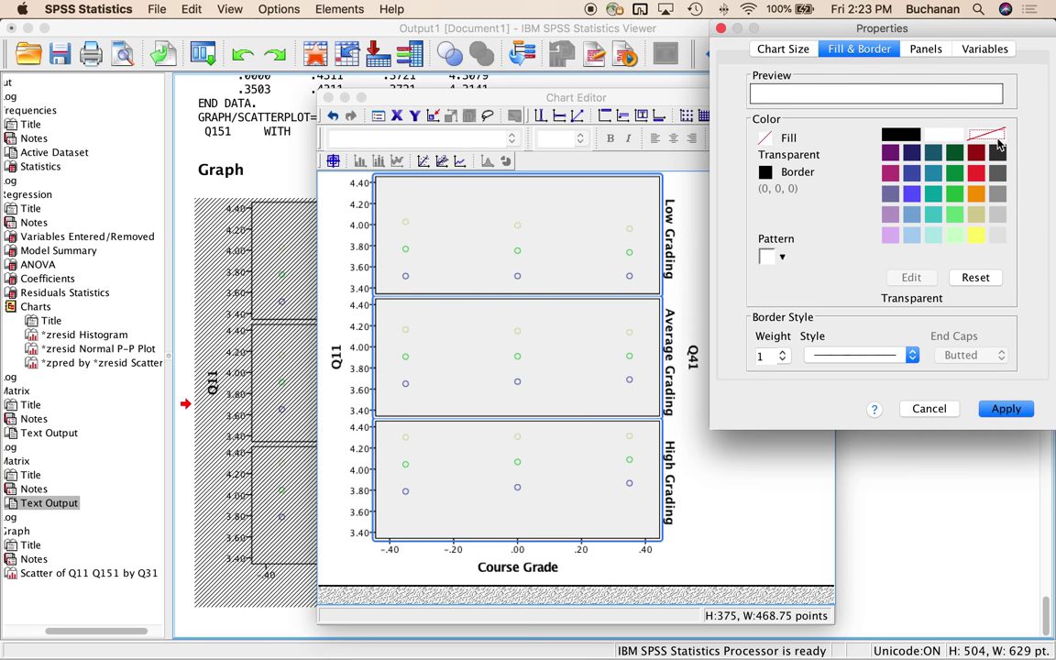
{"action": "left_click", "coordinate": [1004, 408]}
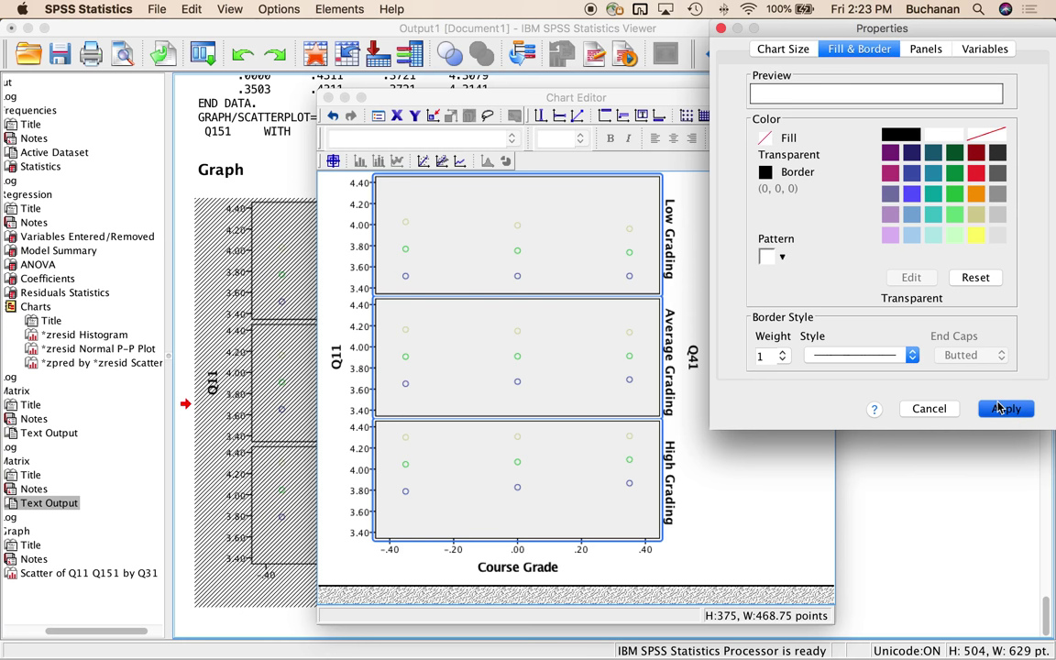
{"action": "left_click", "coordinate": [720, 29]}
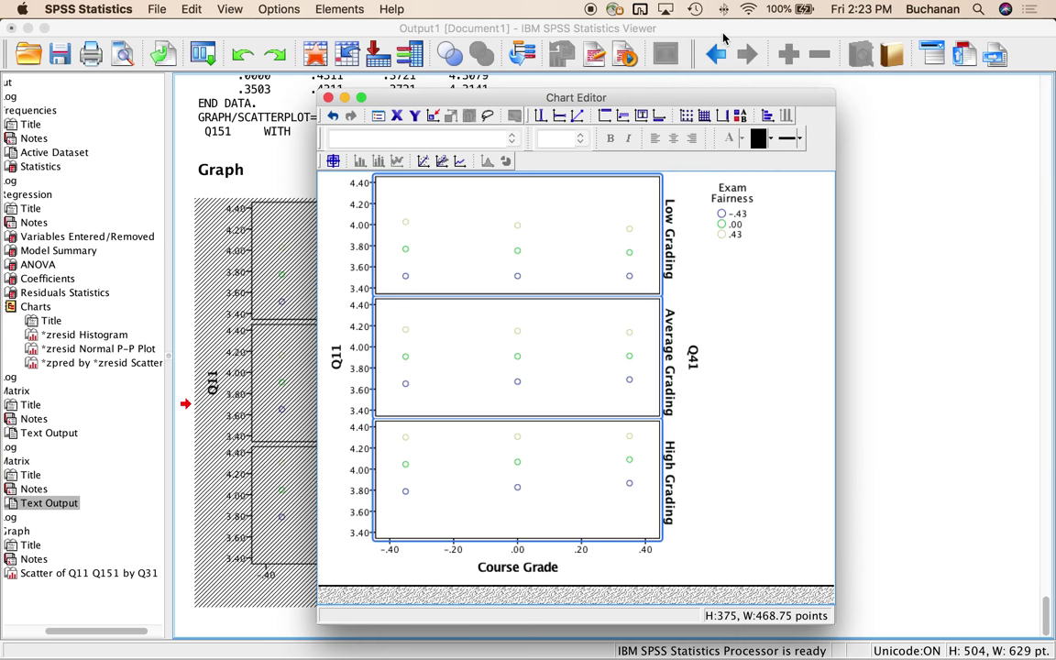
- Give the scatter markers a dark navy border colour
{"action": "left_click", "coordinate": [517, 227]}
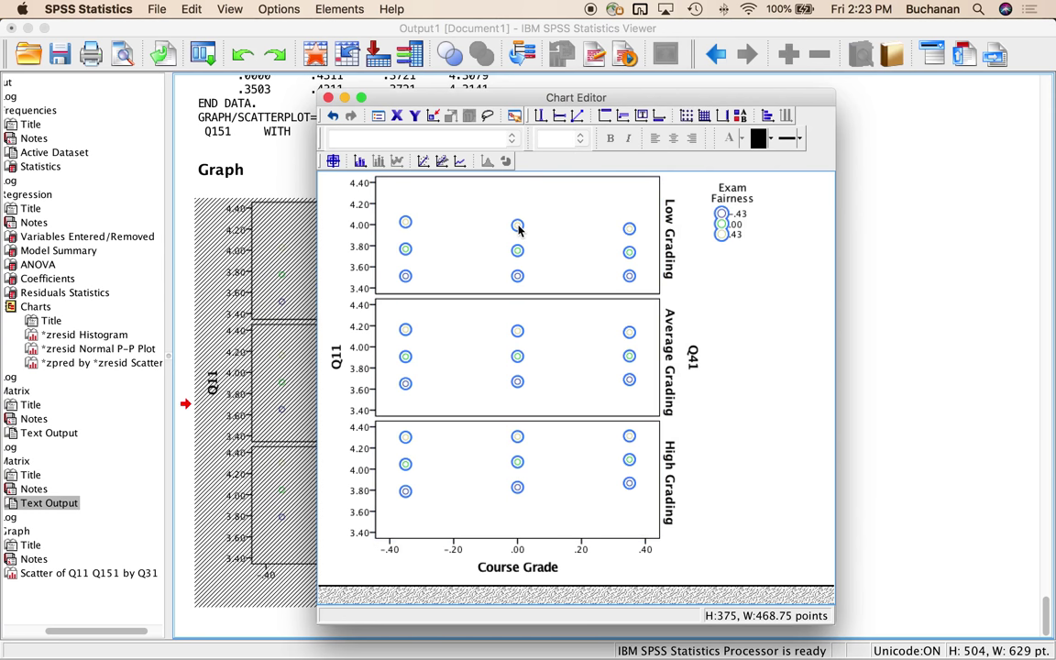
{"action": "left_click", "coordinate": [517, 227]}
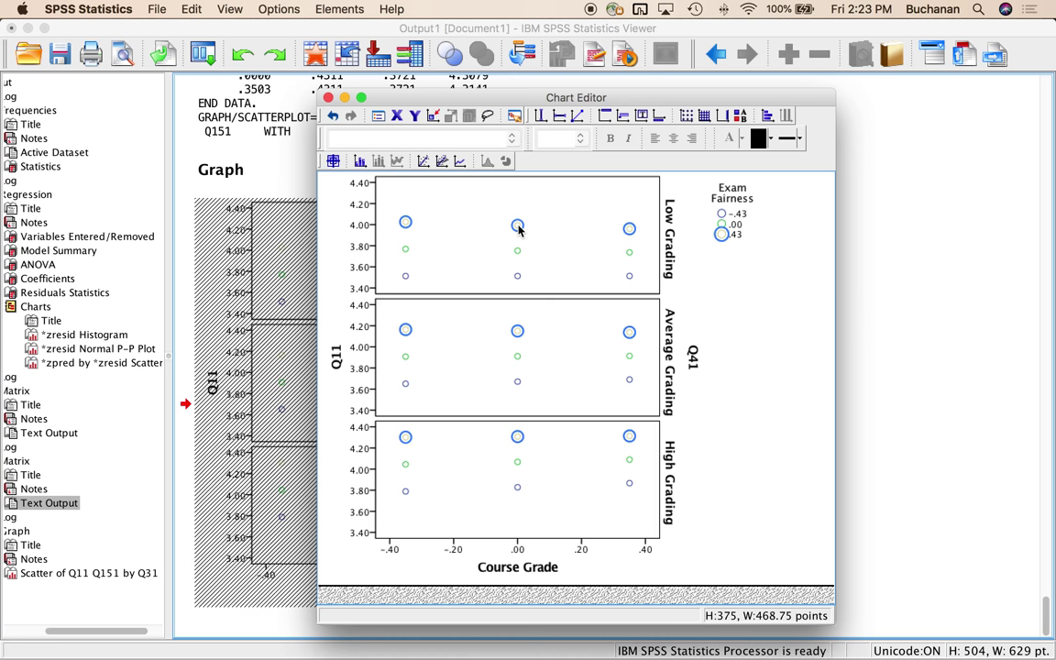
{"action": "double_click", "coordinate": [517, 227]}
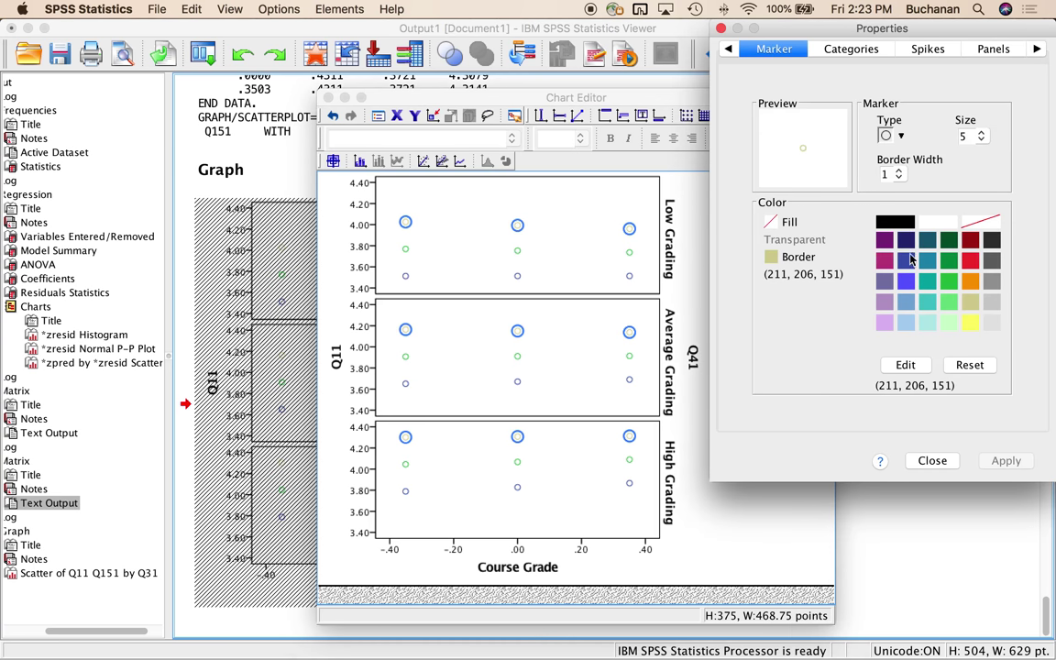
{"action": "left_click", "coordinate": [905, 241]}
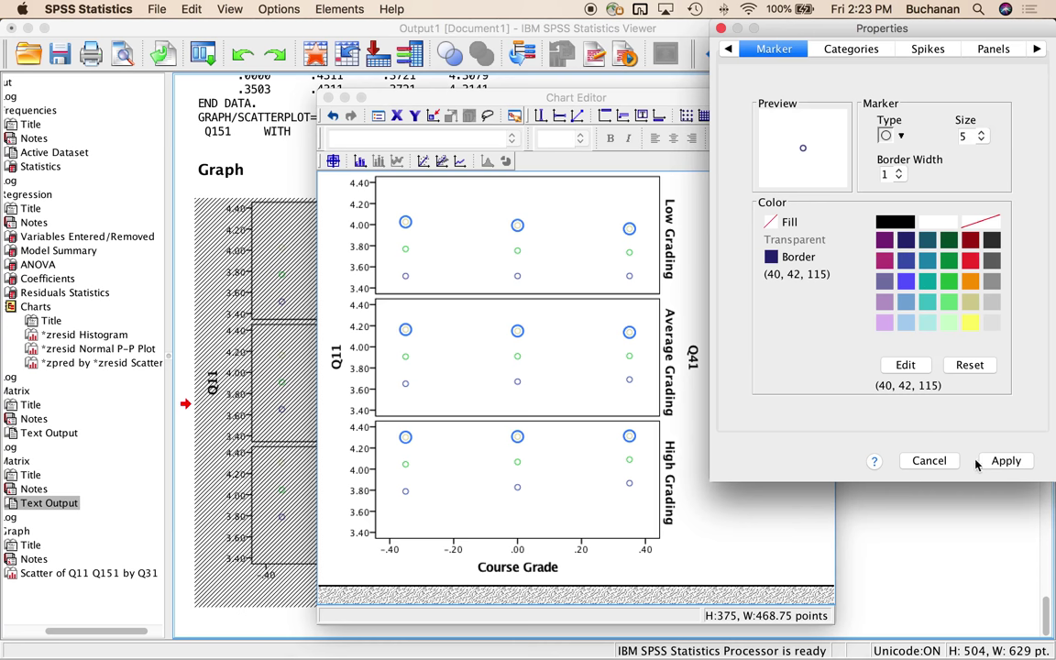
{"action": "left_click", "coordinate": [1005, 460]}
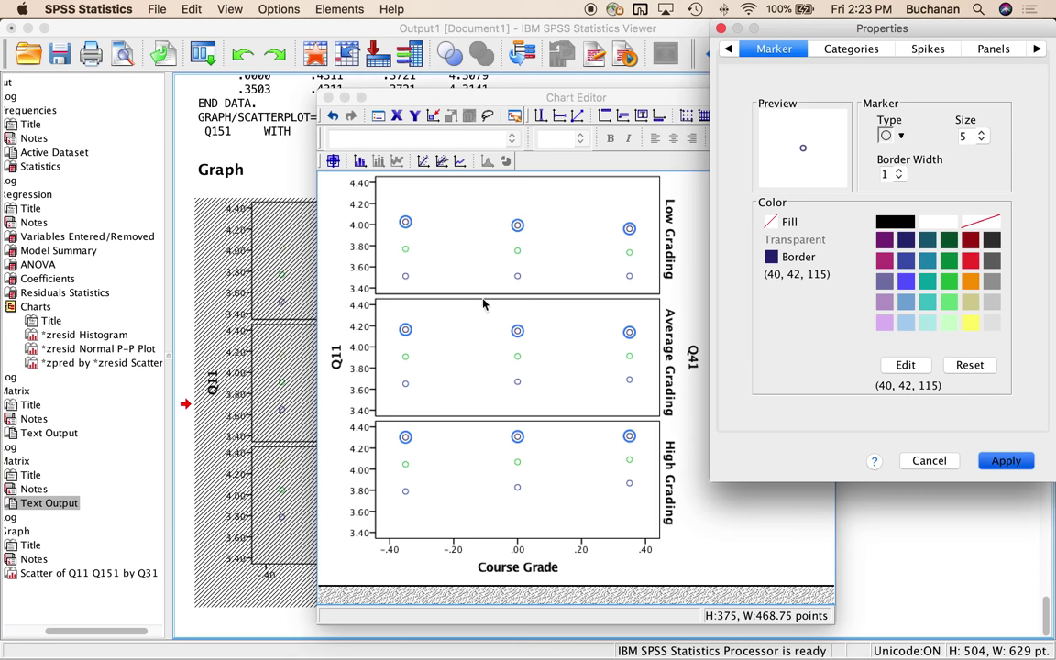
{"action": "left_click", "coordinate": [518, 252]}
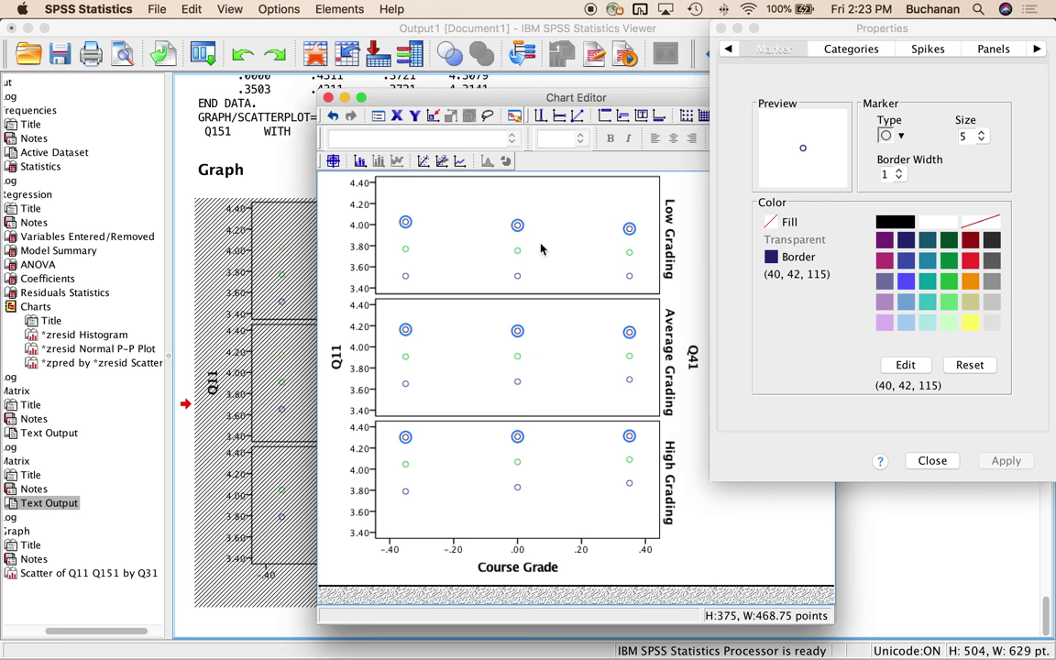
{"action": "left_click", "coordinate": [519, 254]}
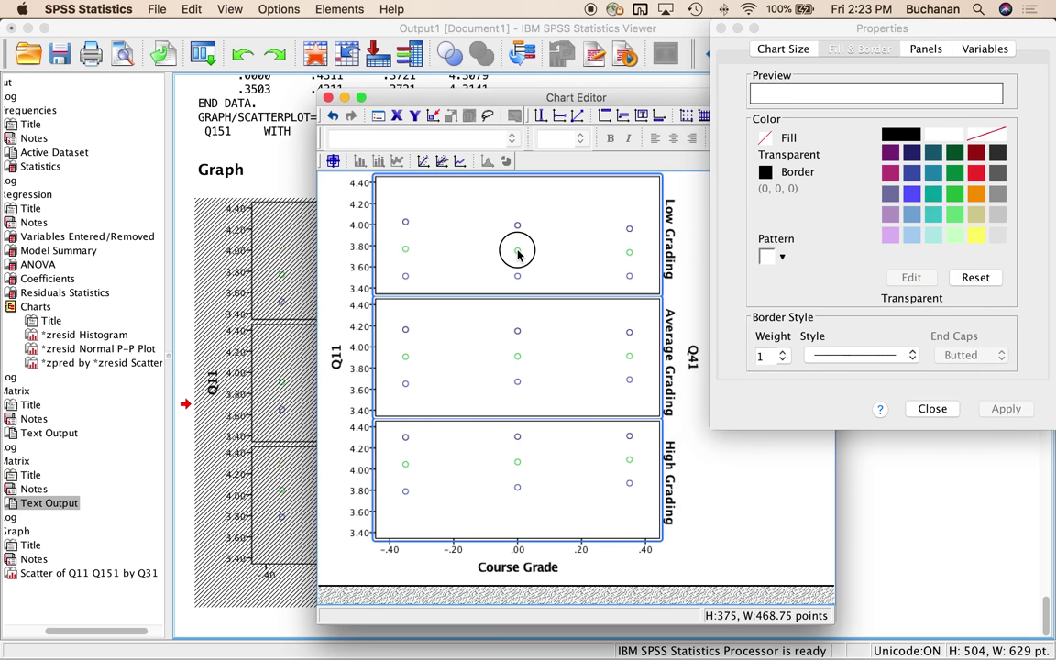
{"action": "left_click", "coordinate": [517, 252]}
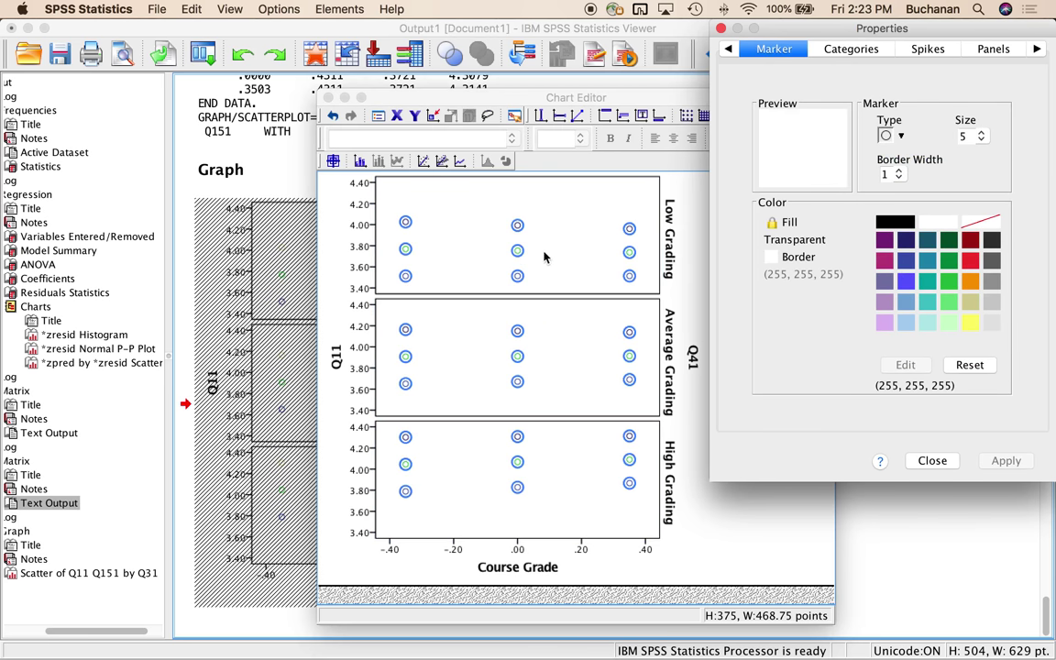
{"action": "left_click", "coordinate": [519, 253]}
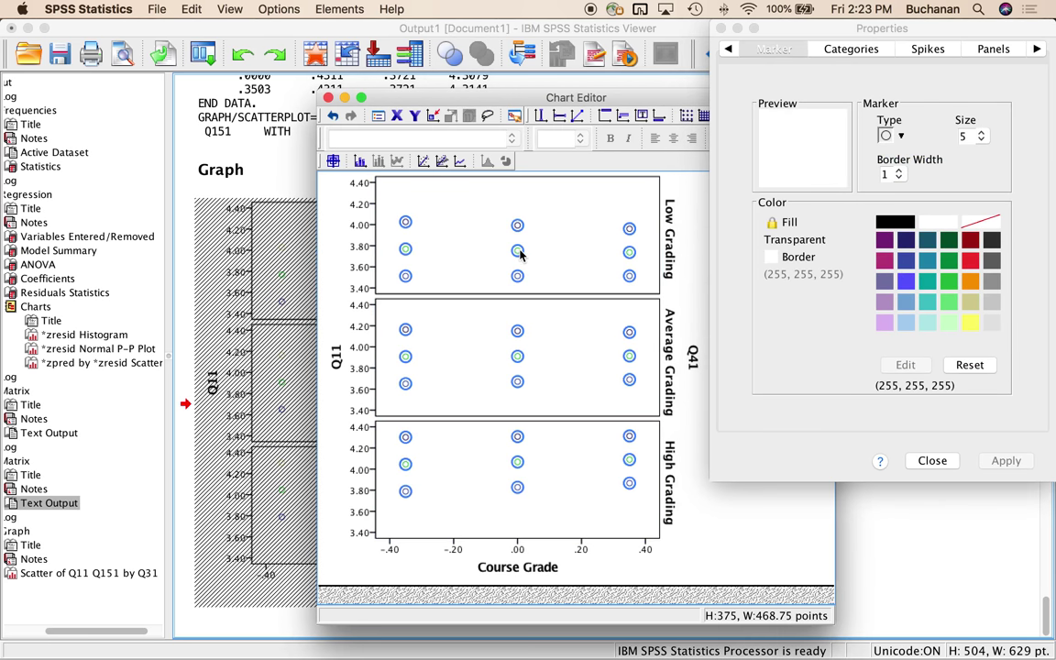
{"action": "left_click", "coordinate": [720, 29]}
- Set the fill colour of all scatter markers to black
{"action": "left_click", "coordinate": [618, 277]}
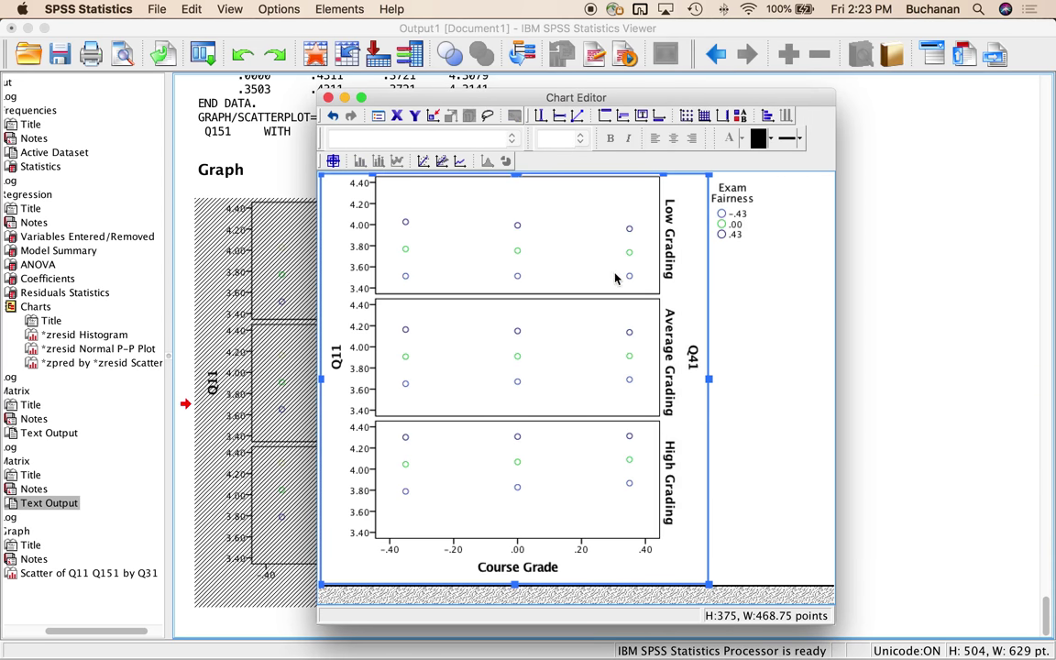
{"action": "double_click", "coordinate": [517, 251]}
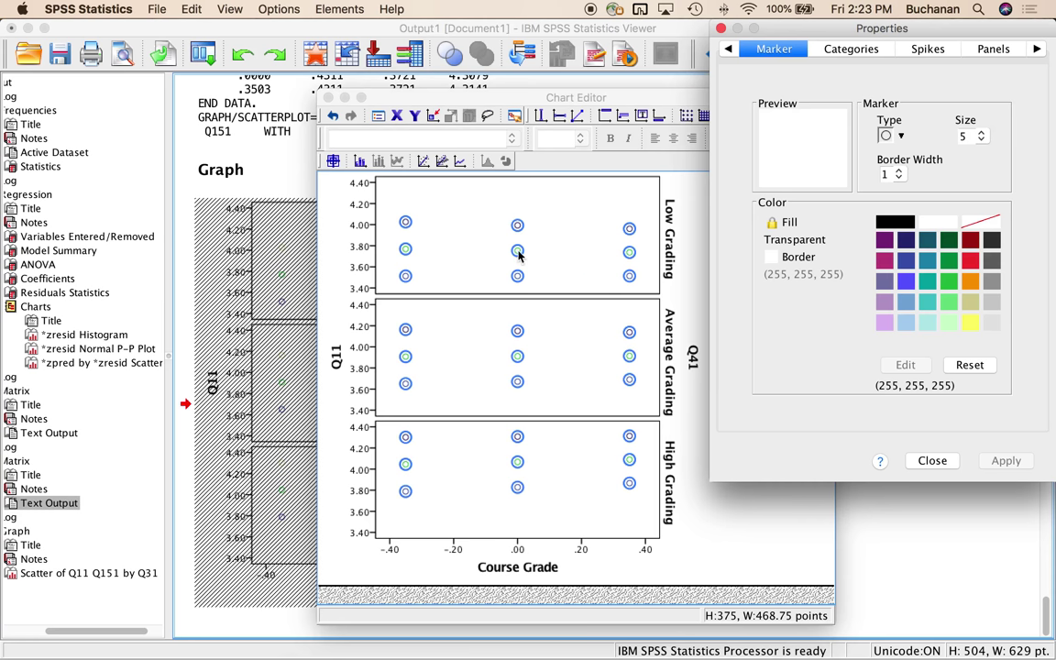
{"action": "left_click", "coordinate": [517, 251]}
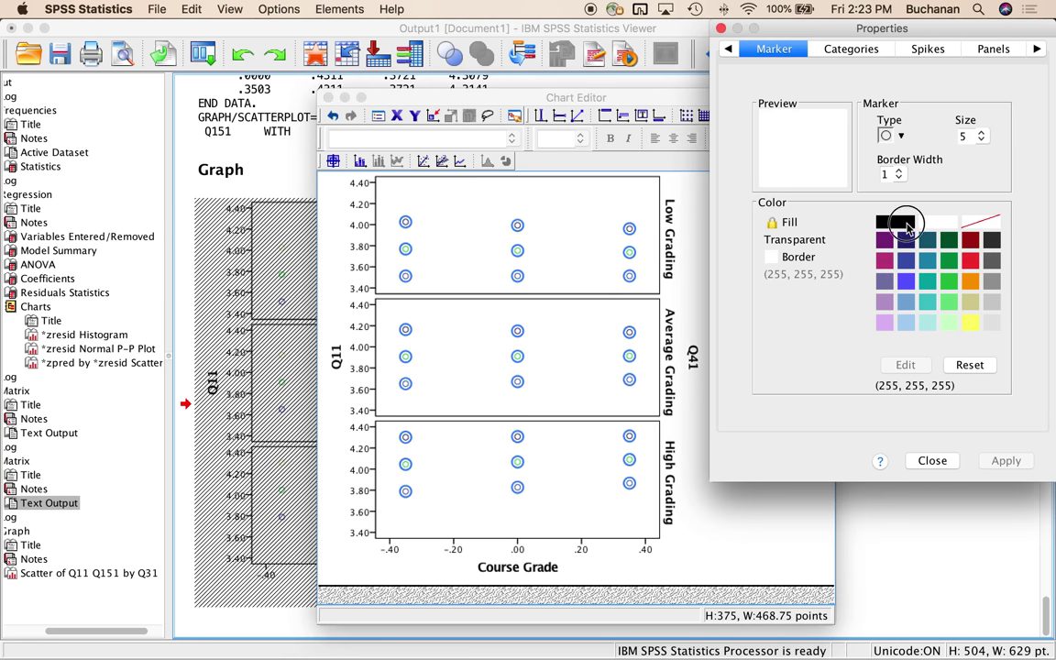
{"action": "left_click", "coordinate": [896, 222]}
{"action": "left_click", "coordinate": [1003, 460]}
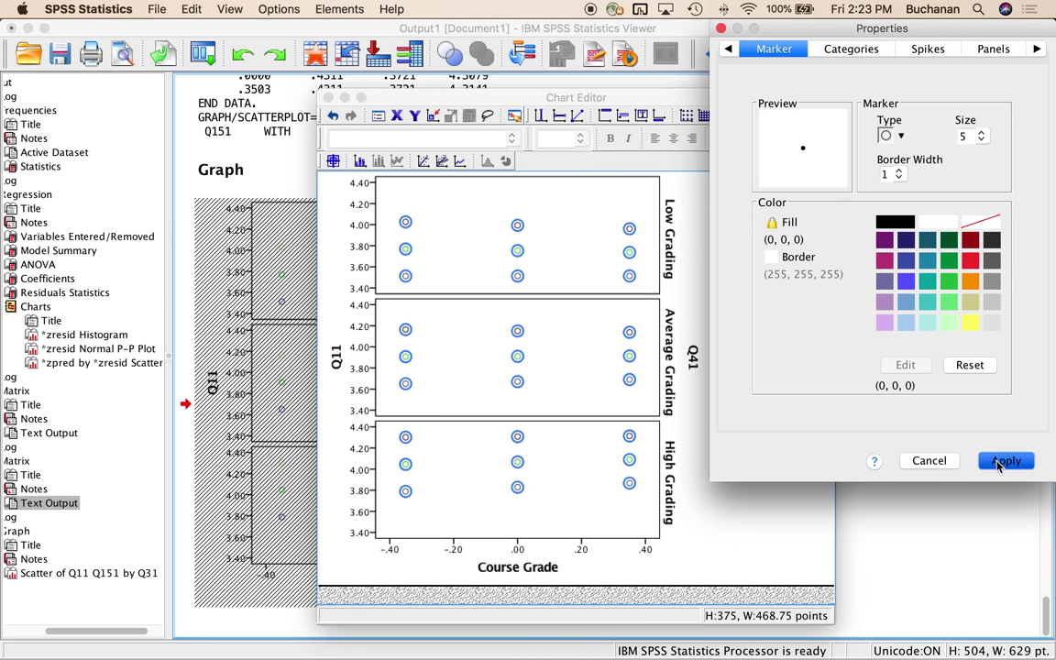
{"action": "left_click", "coordinate": [932, 460]}
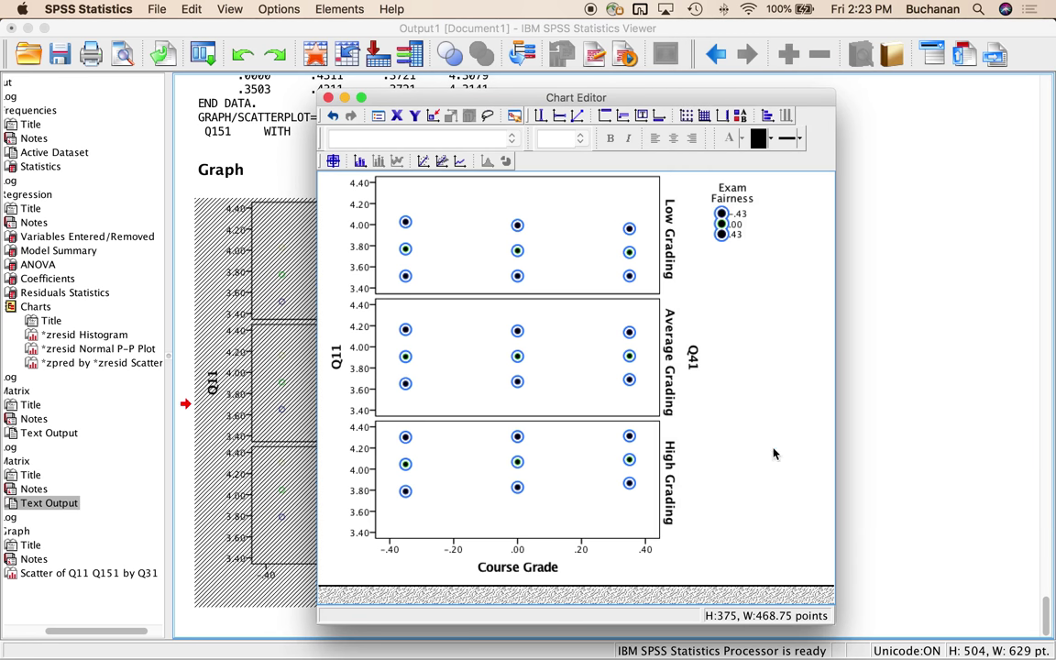
{"action": "left_click", "coordinate": [694, 356]}
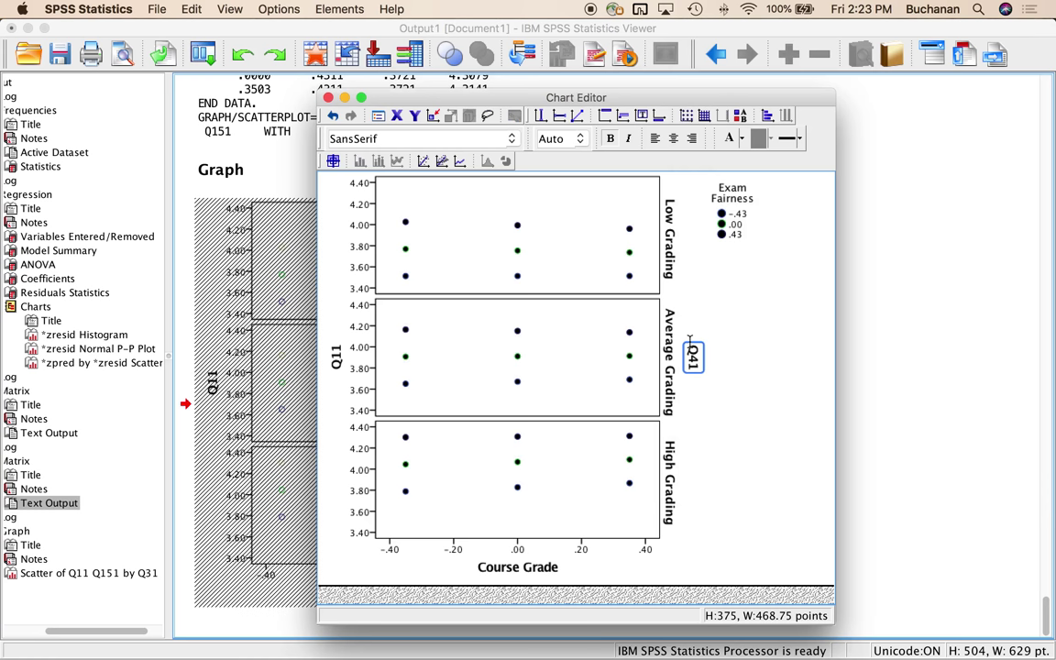
{"action": "left_click", "coordinate": [725, 348]}
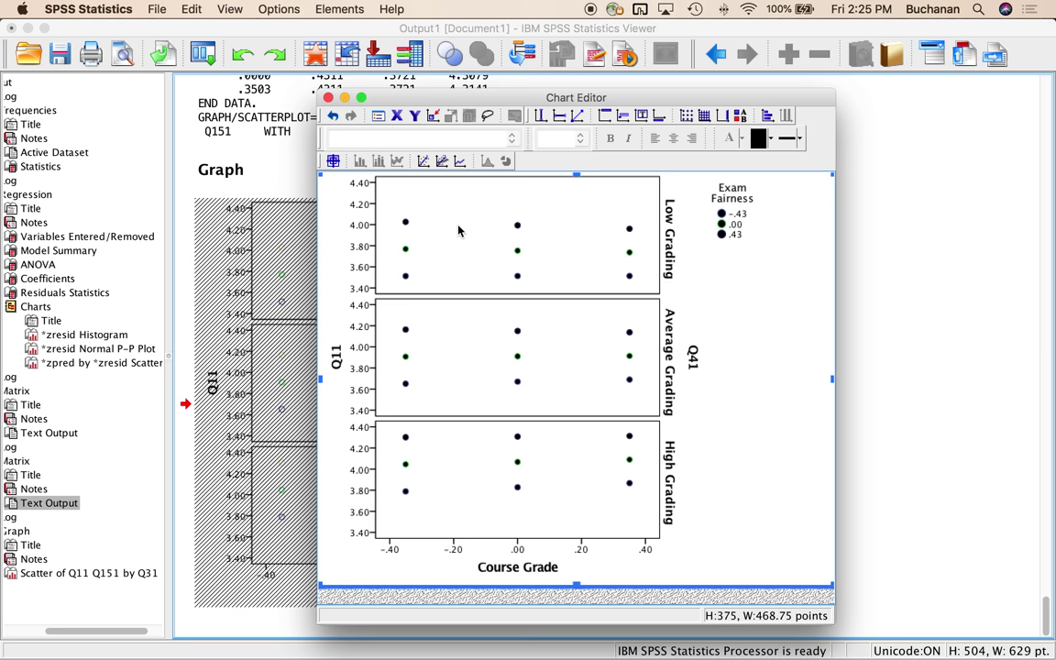
- Close the Chart Editor to return to the Output Viewer with the updated graph
{"action": "left_click", "coordinate": [329, 99]}
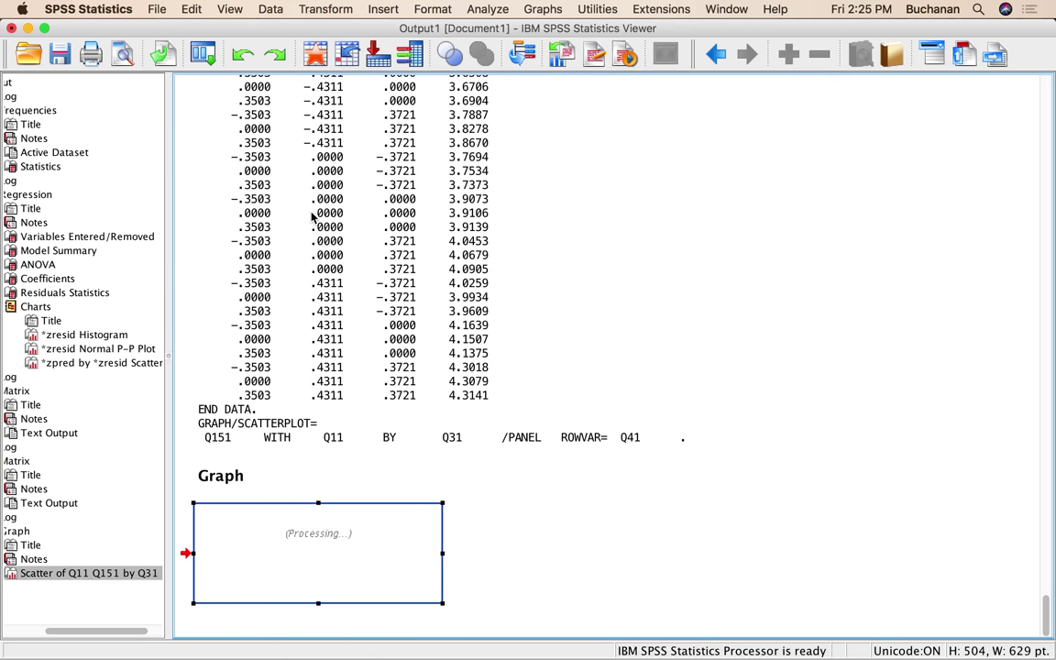
- Switch to the Word moderation2 document and scroll to the low, average and high Q3 conditional-effects rows
{"action": "key", "text": "ctrl+Up"}
{"action": "left_click", "coordinate": [370, 293]}
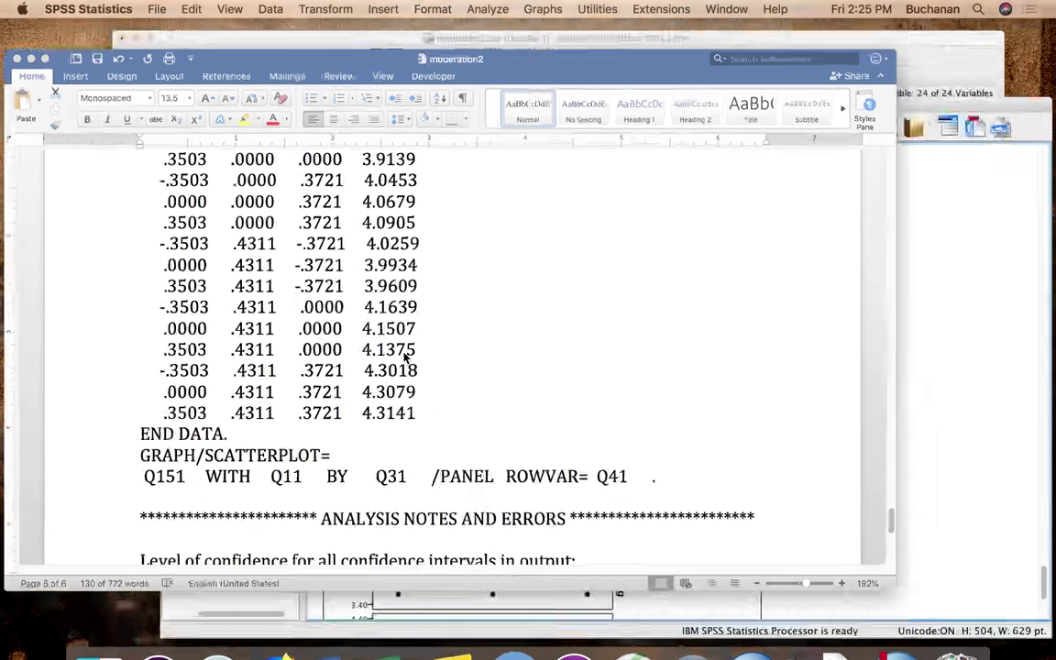
{"action": "scroll", "coordinate": [474, 406], "scroll_direction": "up", "scroll_amount": 15}
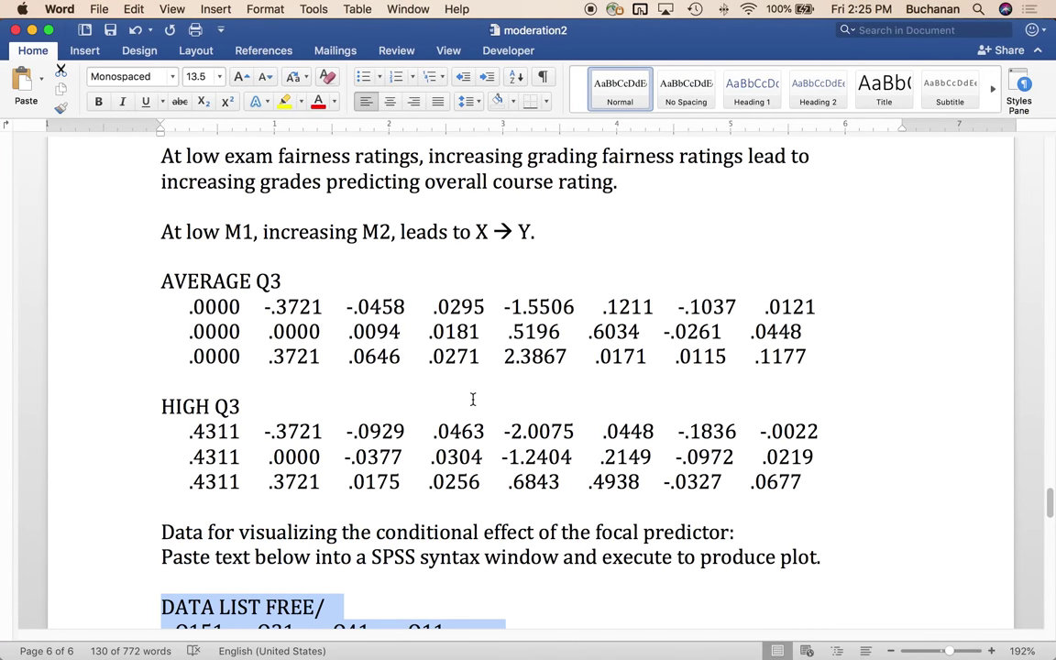
{"action": "scroll", "coordinate": [473, 399], "scroll_direction": "up", "scroll_amount": 2}
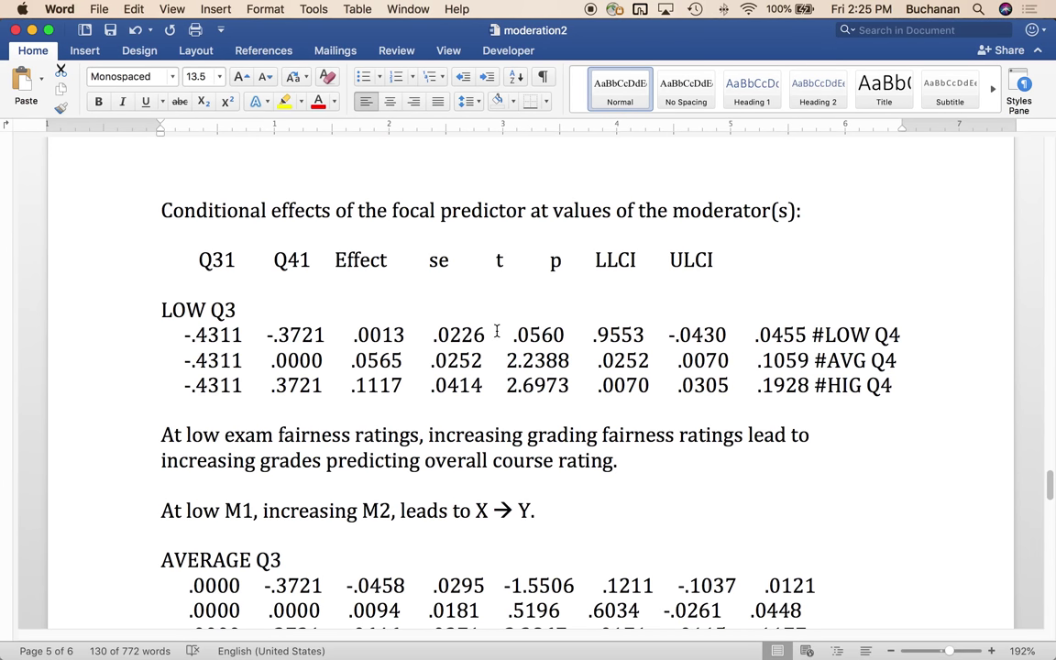
{"action": "scroll", "coordinate": [453, 217], "scroll_direction": "down", "scroll_amount": 3}
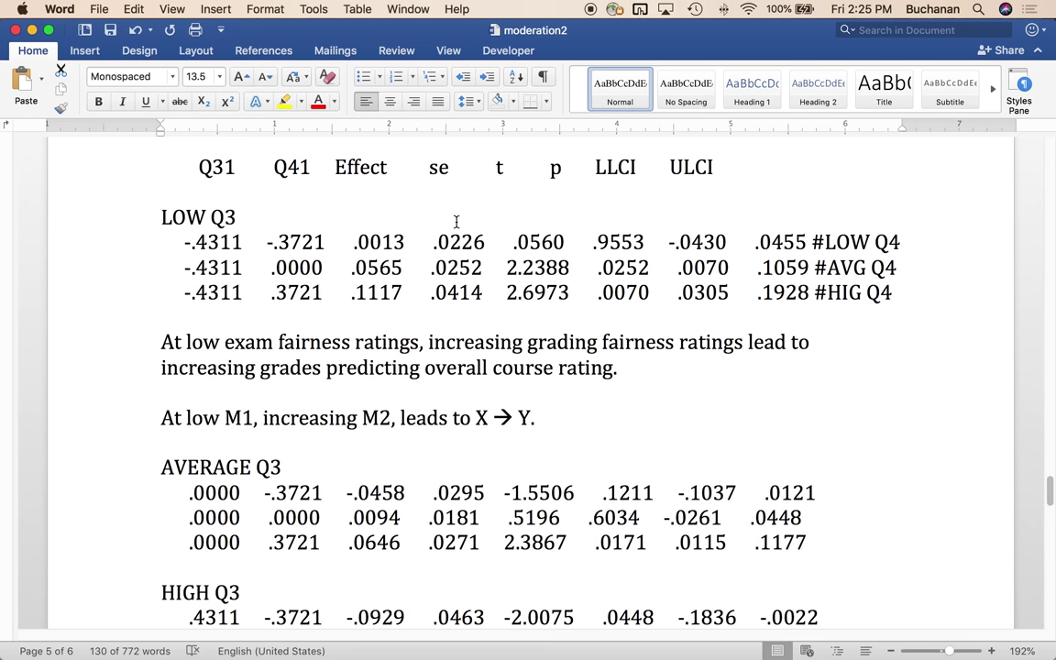
{"action": "scroll", "coordinate": [456, 221], "scroll_direction": "up", "scroll_amount": 1}
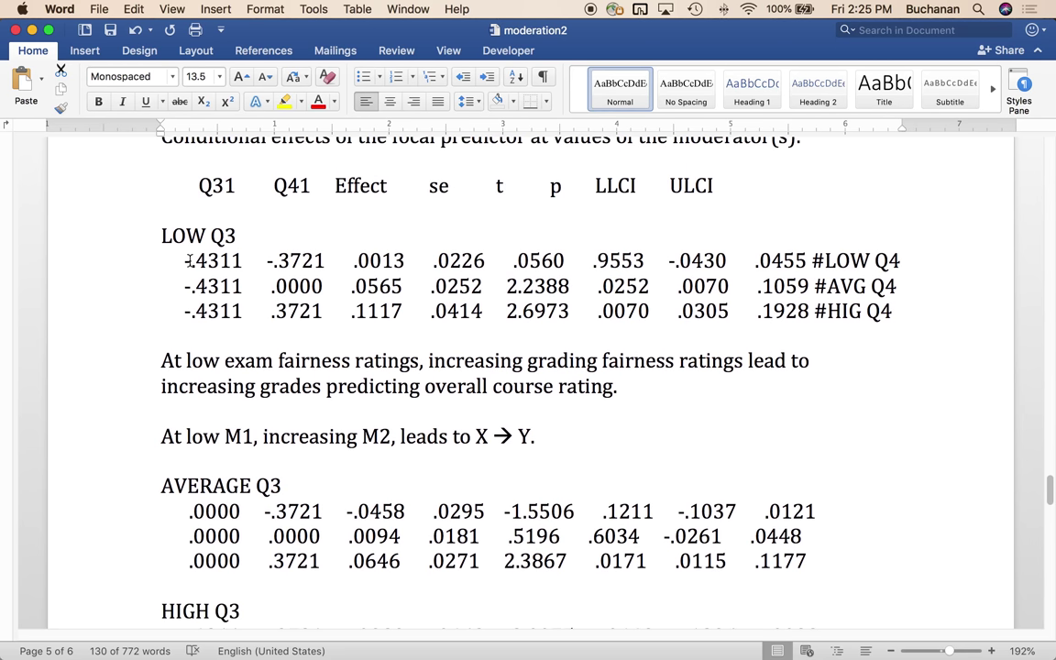
{"action": "scroll", "coordinate": [173, 279], "scroll_direction": "down", "scroll_amount": 1}
{"action": "scroll", "coordinate": [173, 279], "scroll_direction": "down", "scroll_amount": 5}
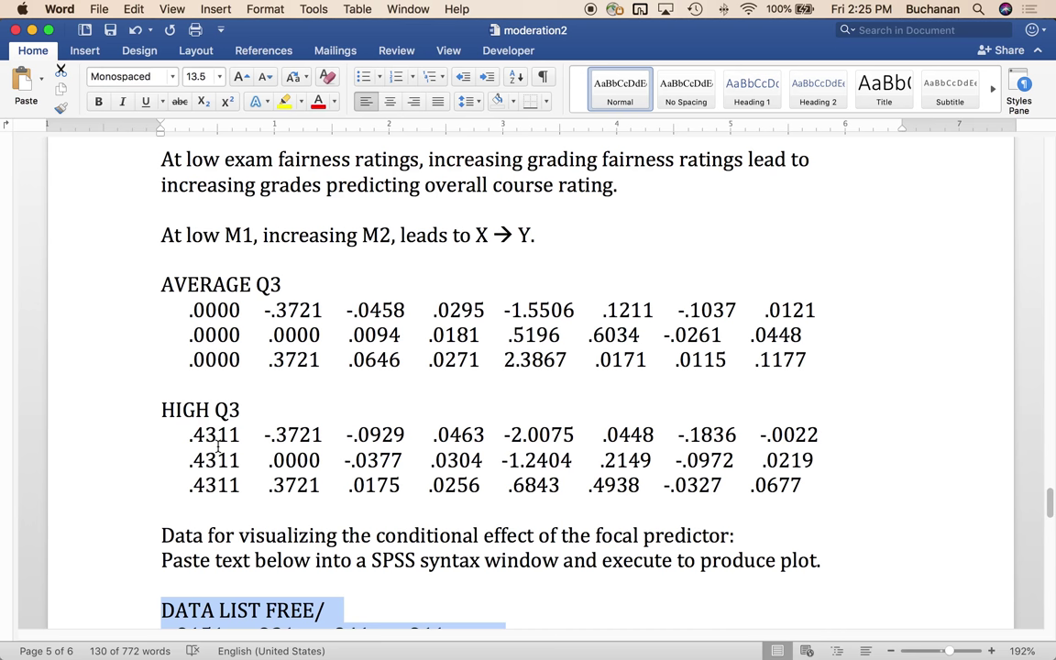
{"action": "scroll", "coordinate": [217, 447], "scroll_direction": "up", "scroll_amount": 3}
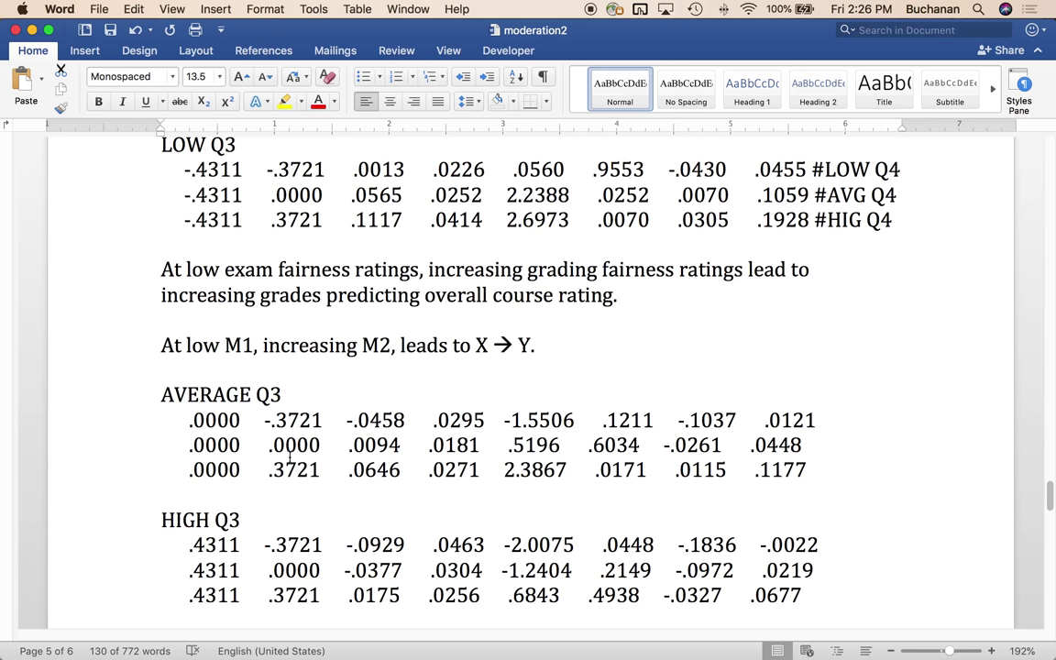
{"action": "scroll", "coordinate": [339, 409], "scroll_direction": "down", "scroll_amount": 4}
{"action": "scroll", "coordinate": [340, 408], "scroll_direction": "down", "scroll_amount": 2}
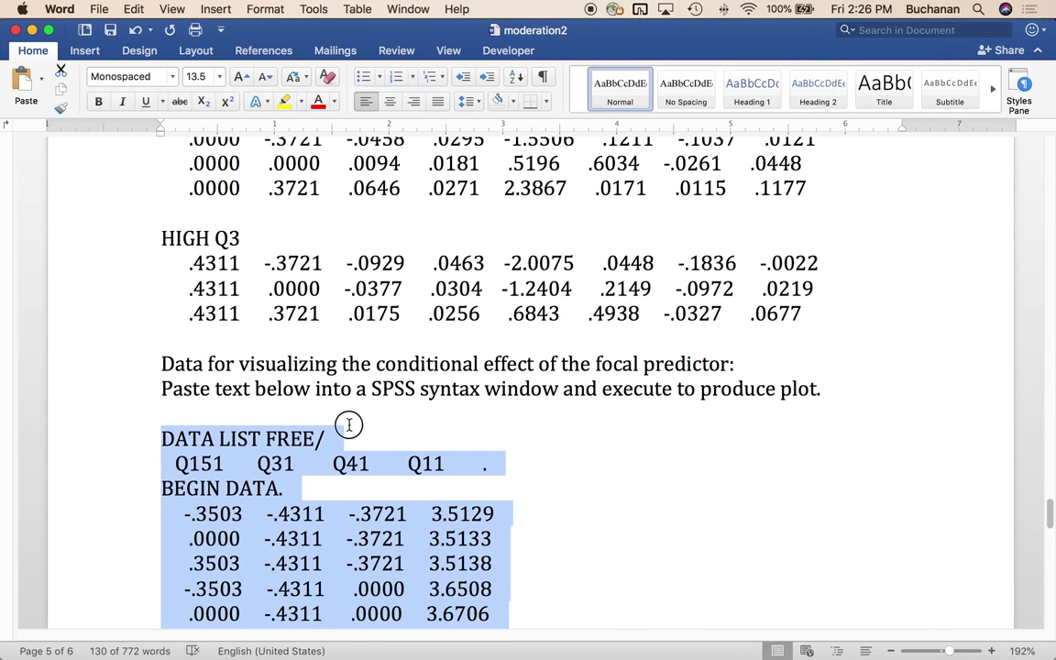
{"action": "left_click", "coordinate": [348, 424]}
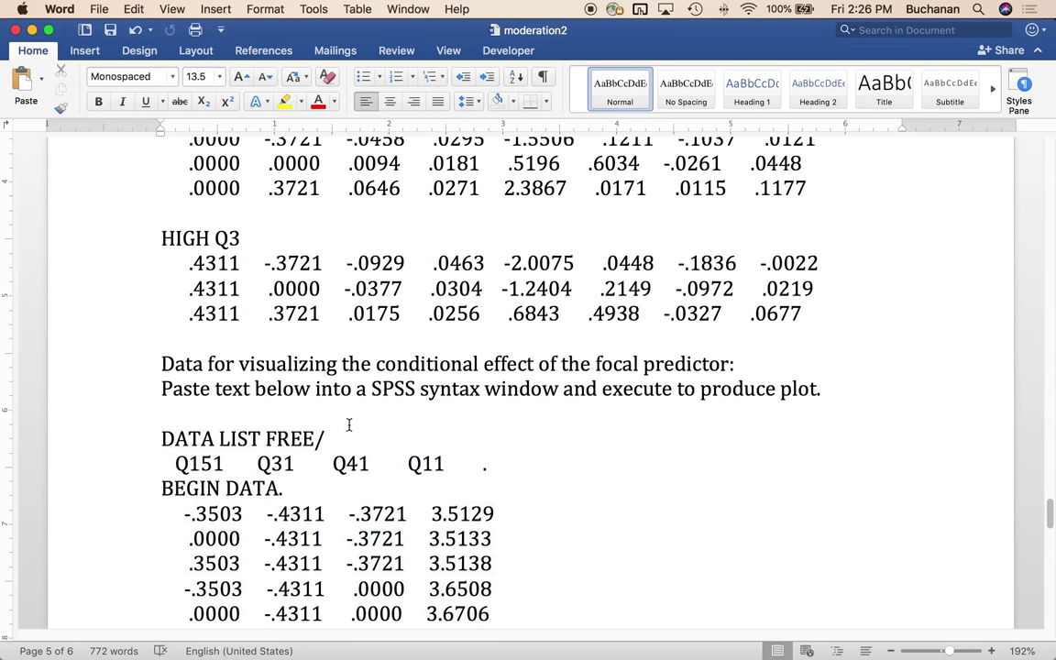
{"action": "scroll", "coordinate": [348, 425], "scroll_direction": "up", "scroll_amount": 3}
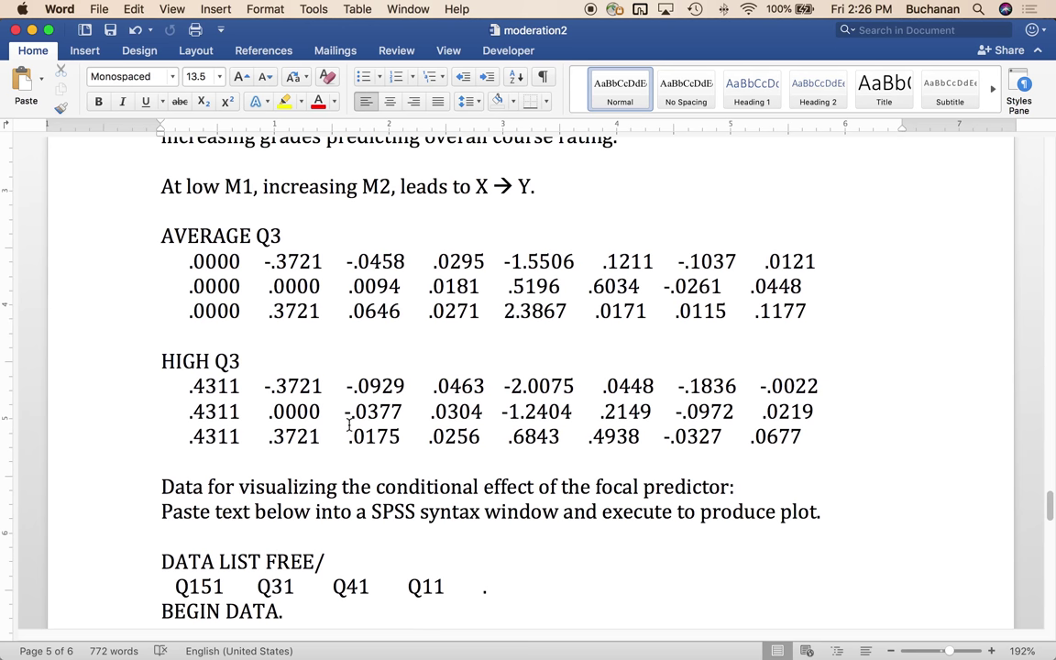